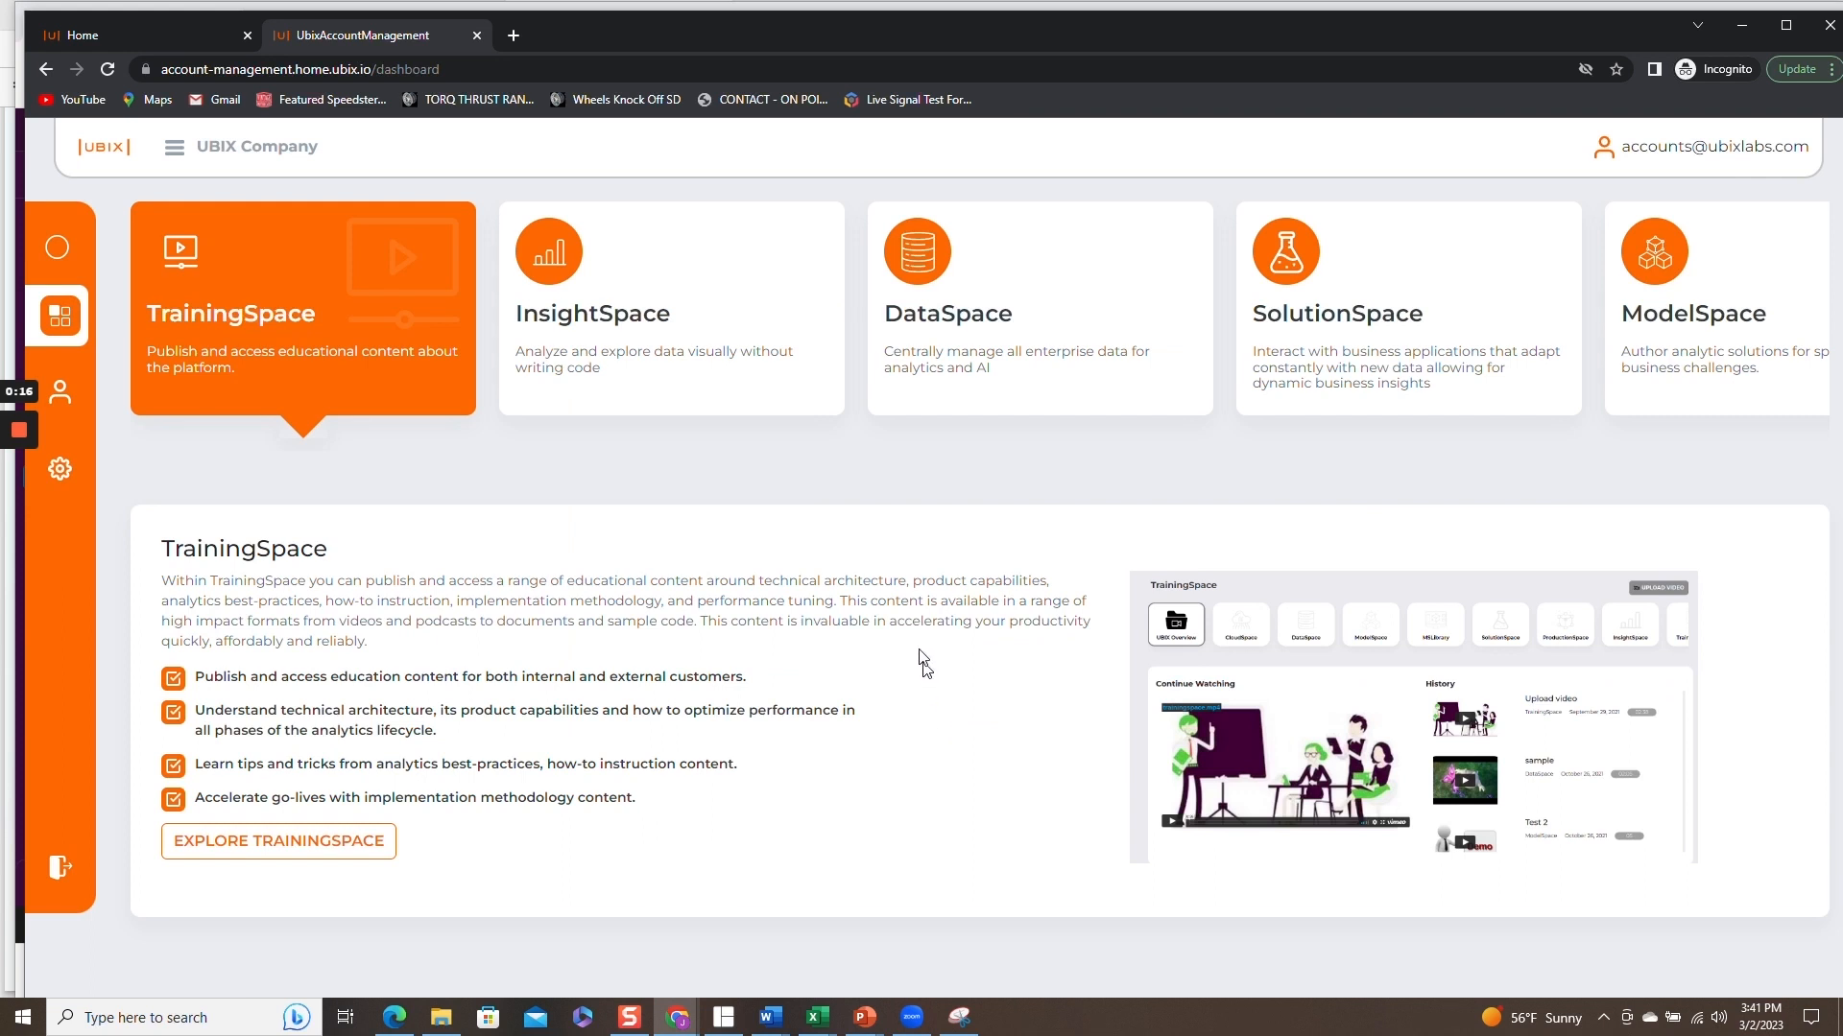
Open DataSpace and start adding a new dataset with SAP By Design as the external data source.
left_click(1073, 338)
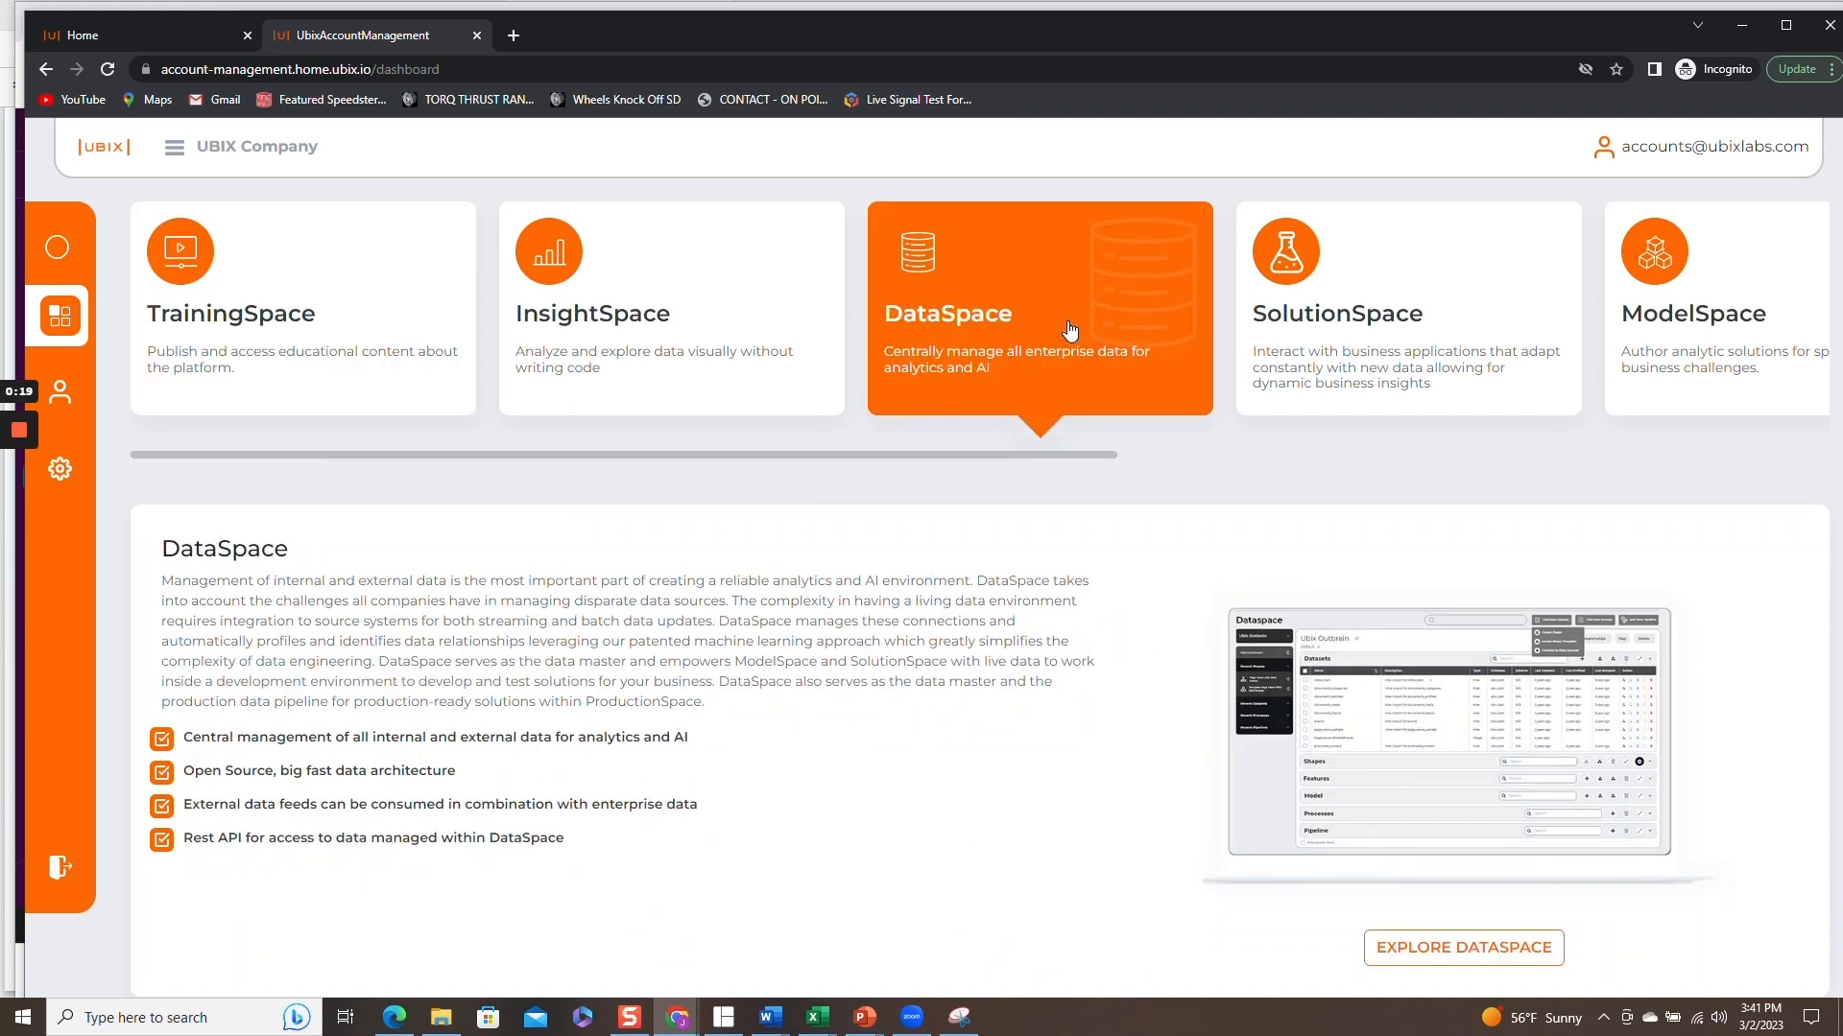
left_click(1069, 330)
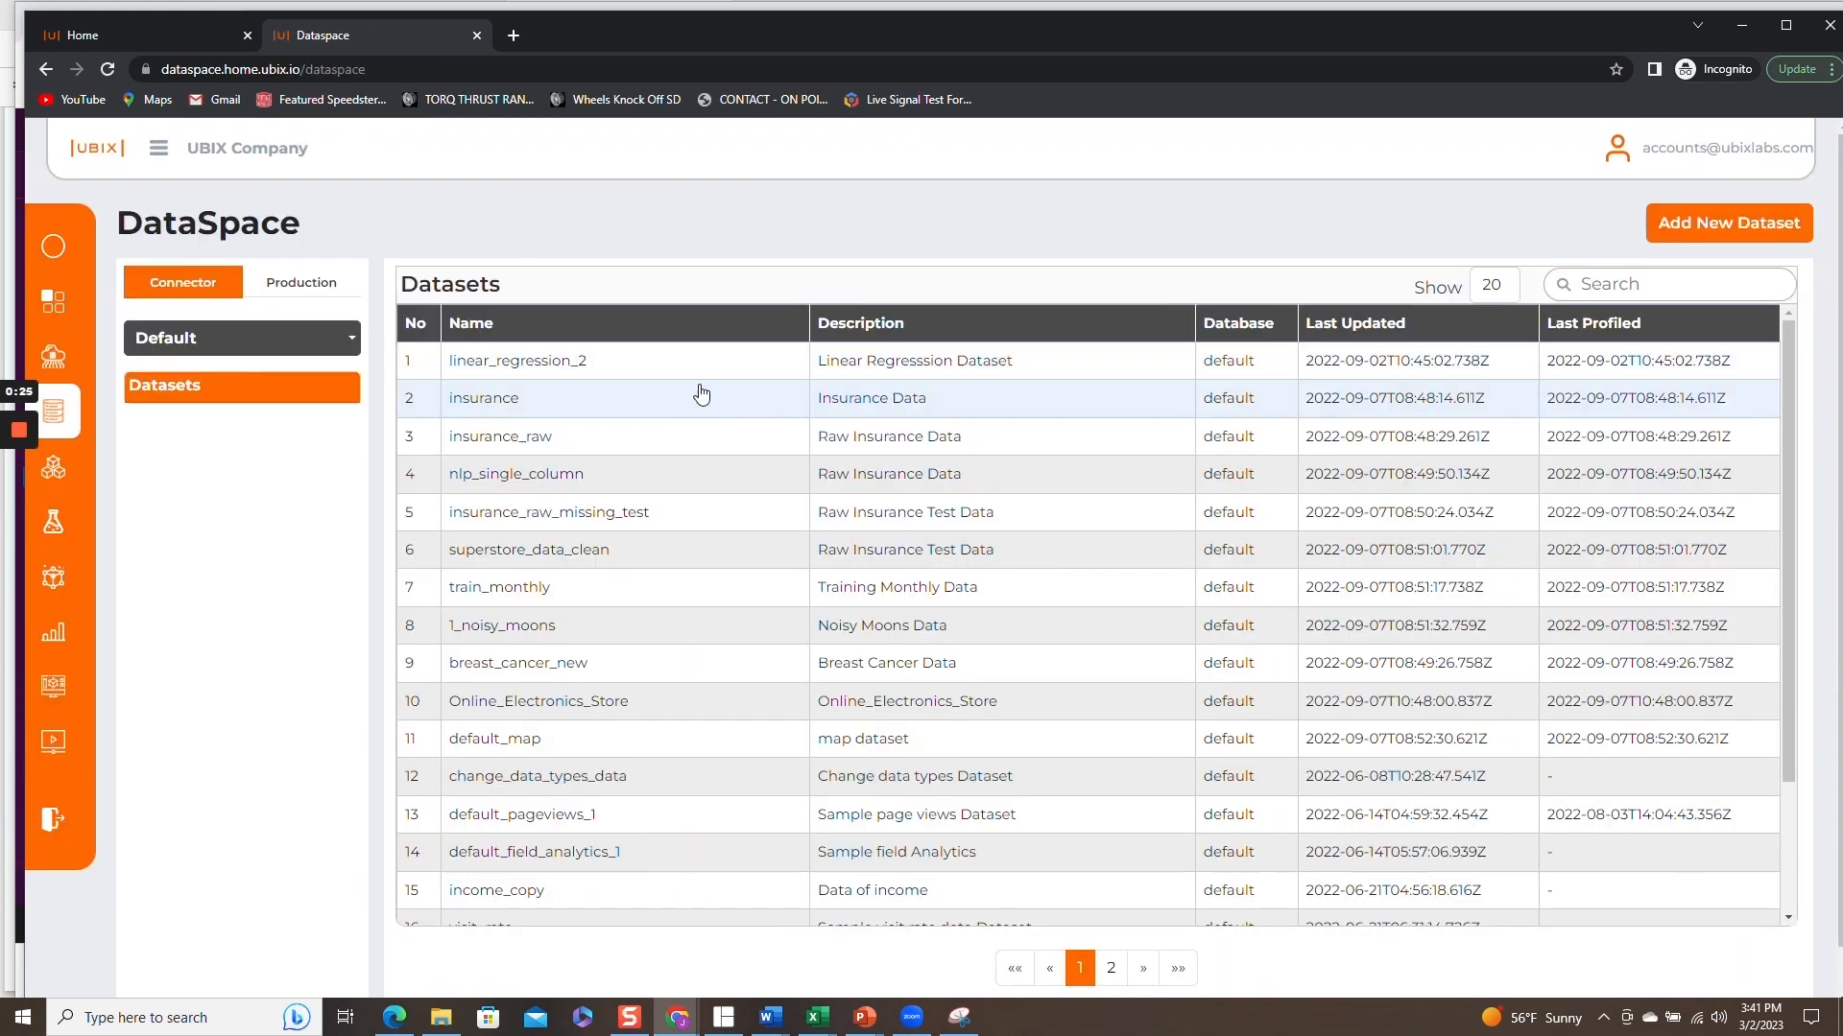
left_click(1749, 228)
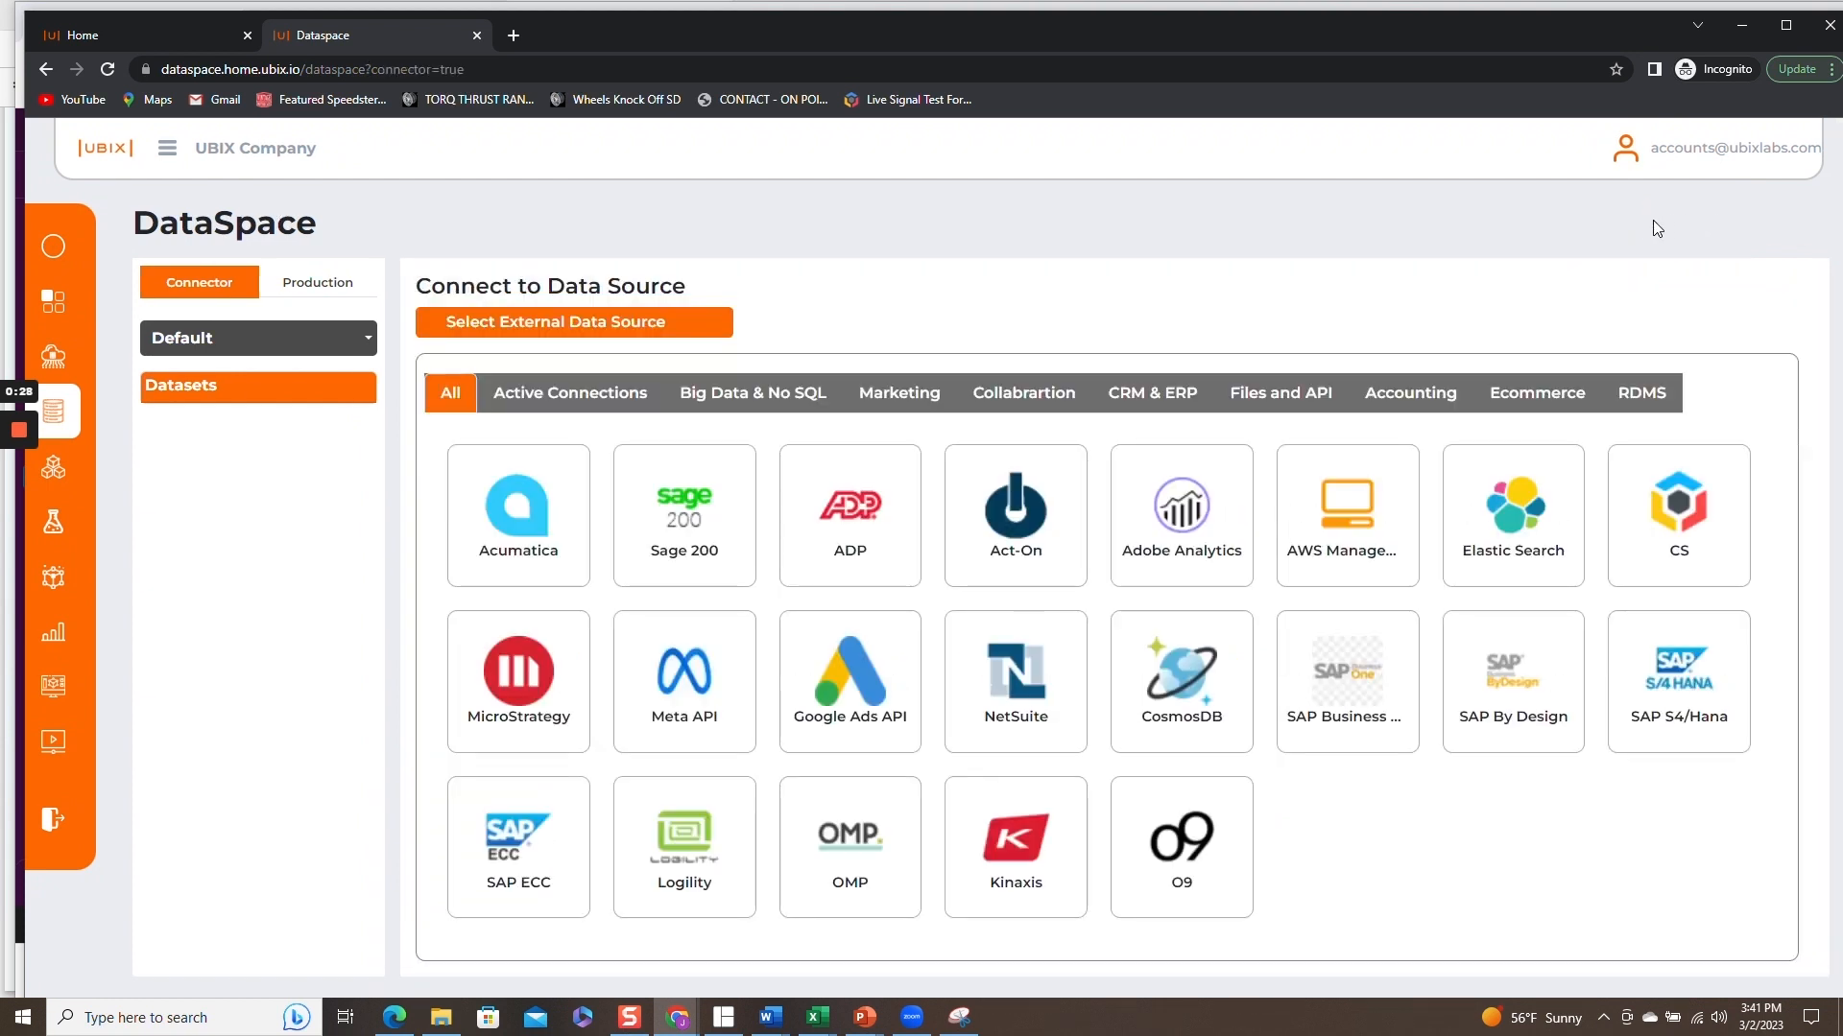
left_click(571, 409)
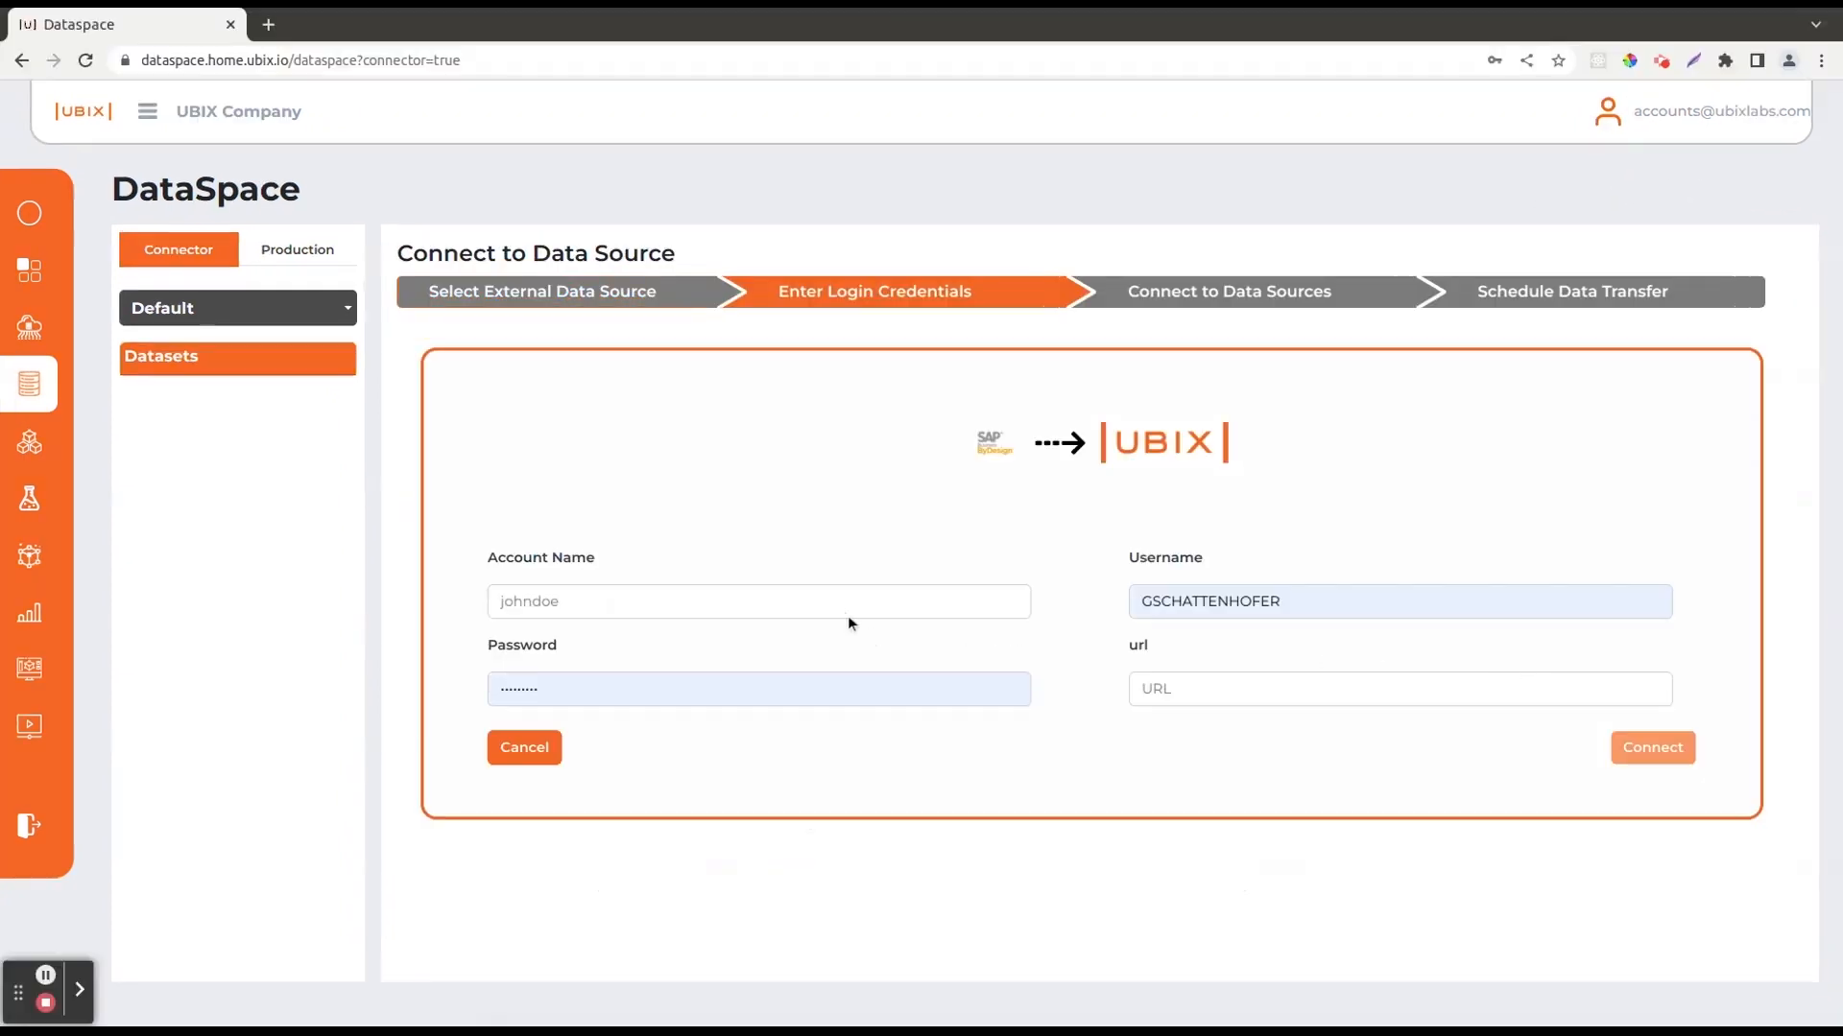
left_click(828, 601)
type("demo")
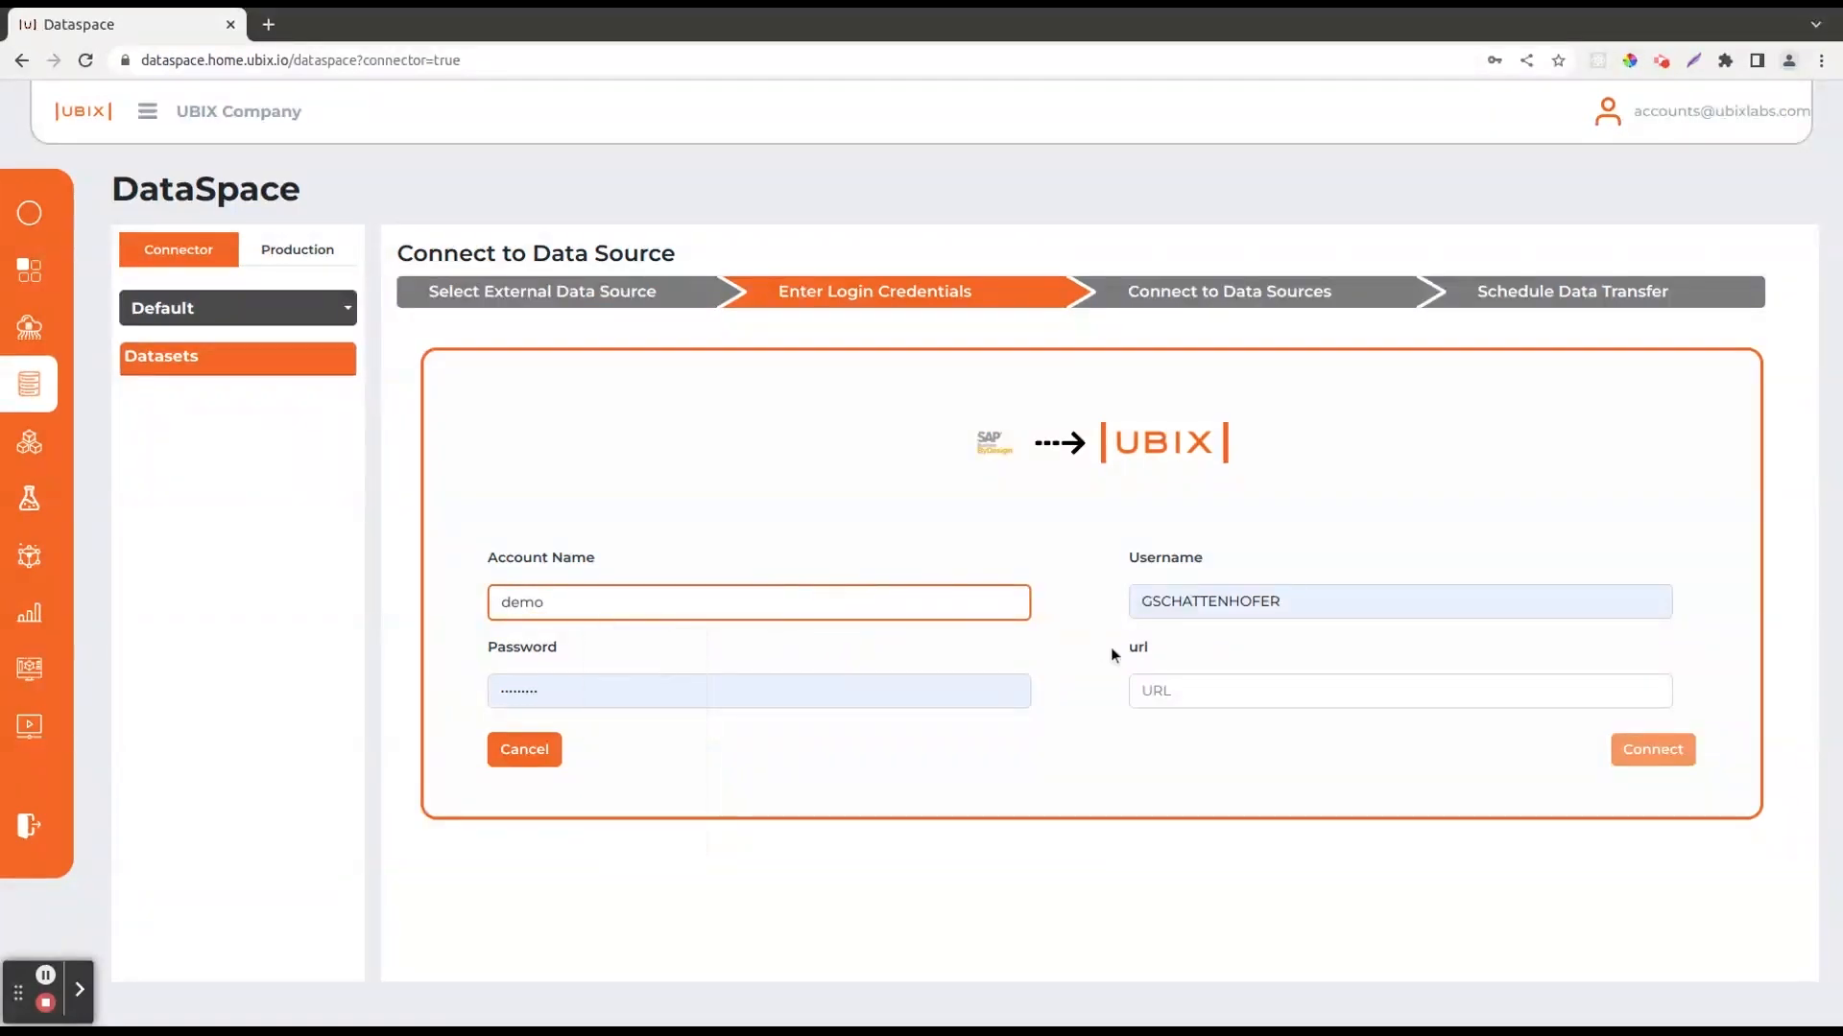
left_click(1198, 688)
left_click(1293, 731)
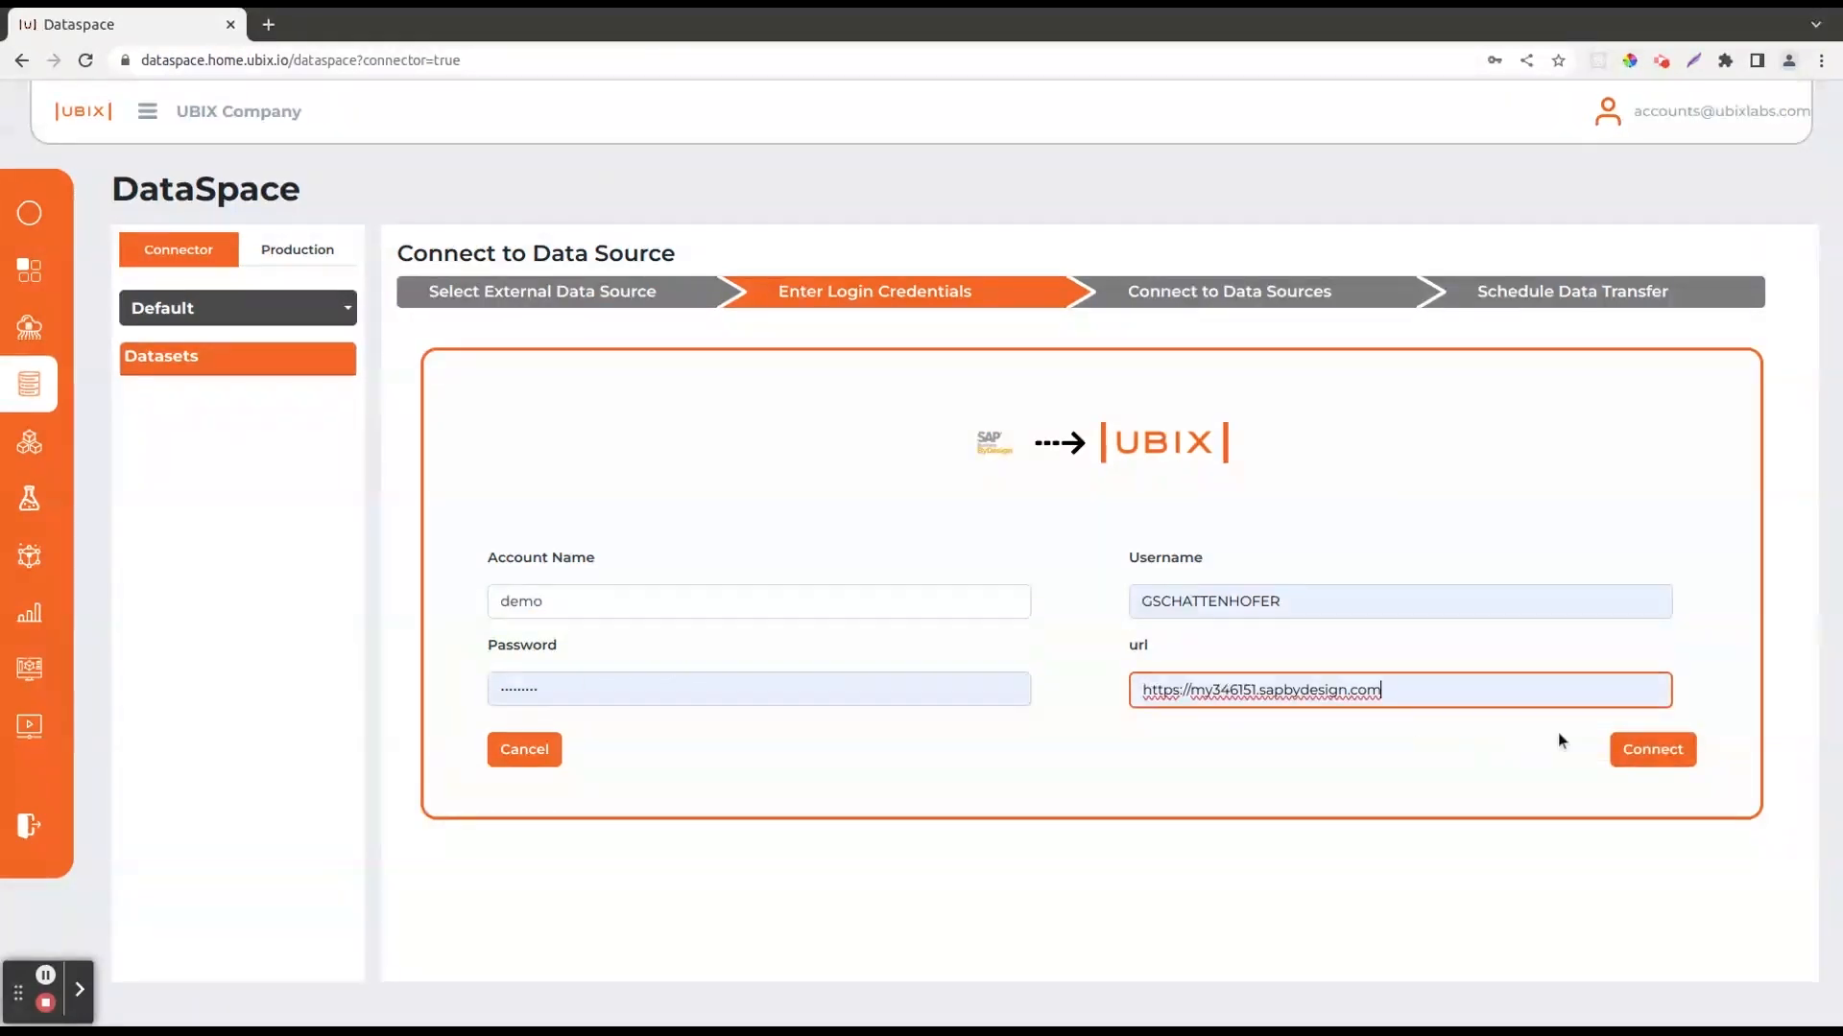
left_click(1637, 749)
Add Sales_Order_Item to the selected attributes and continue to the data transfer schedule.
scroll(722, 631, "down", 3)
scroll(722, 632, "up", 3)
scroll(722, 631, "down", 3)
left_click_drag(556, 666, 1382, 719)
left_click(1765, 918)
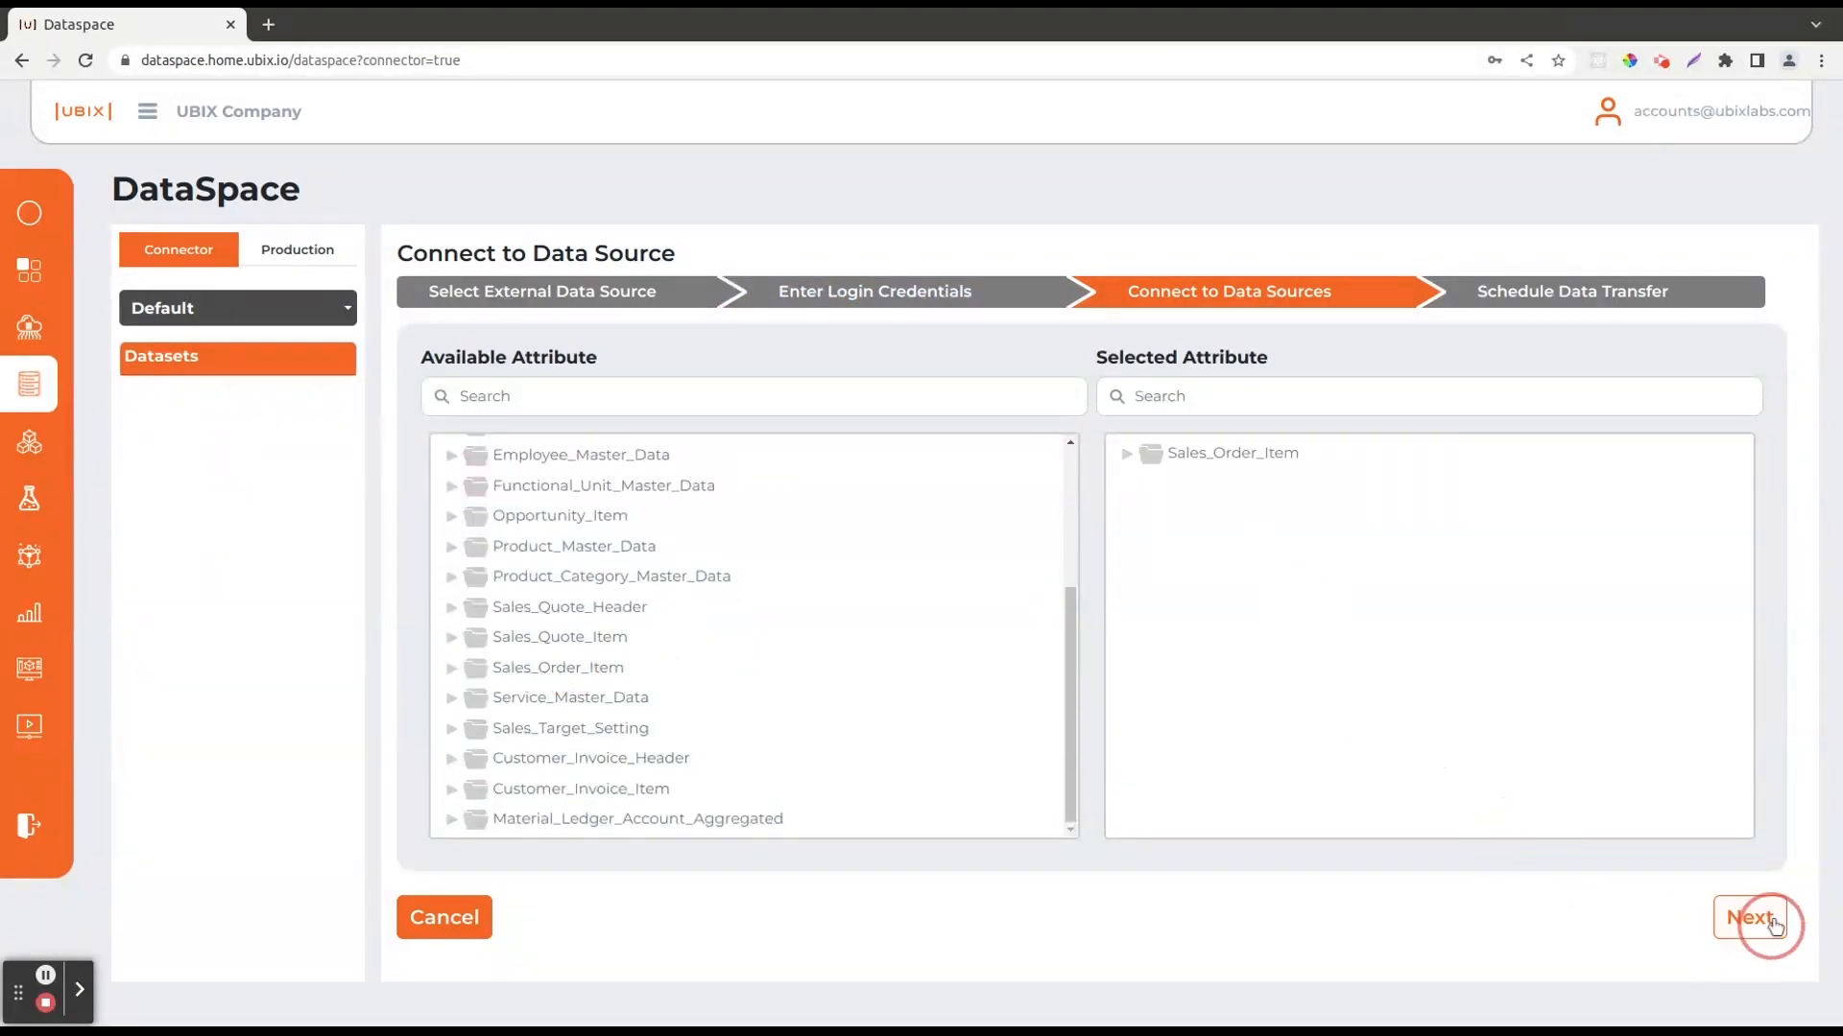
Schedule the data transfer every 15 minutes with an initial transfer date of 01/01/2023 and submit it.
left_click(1230, 392)
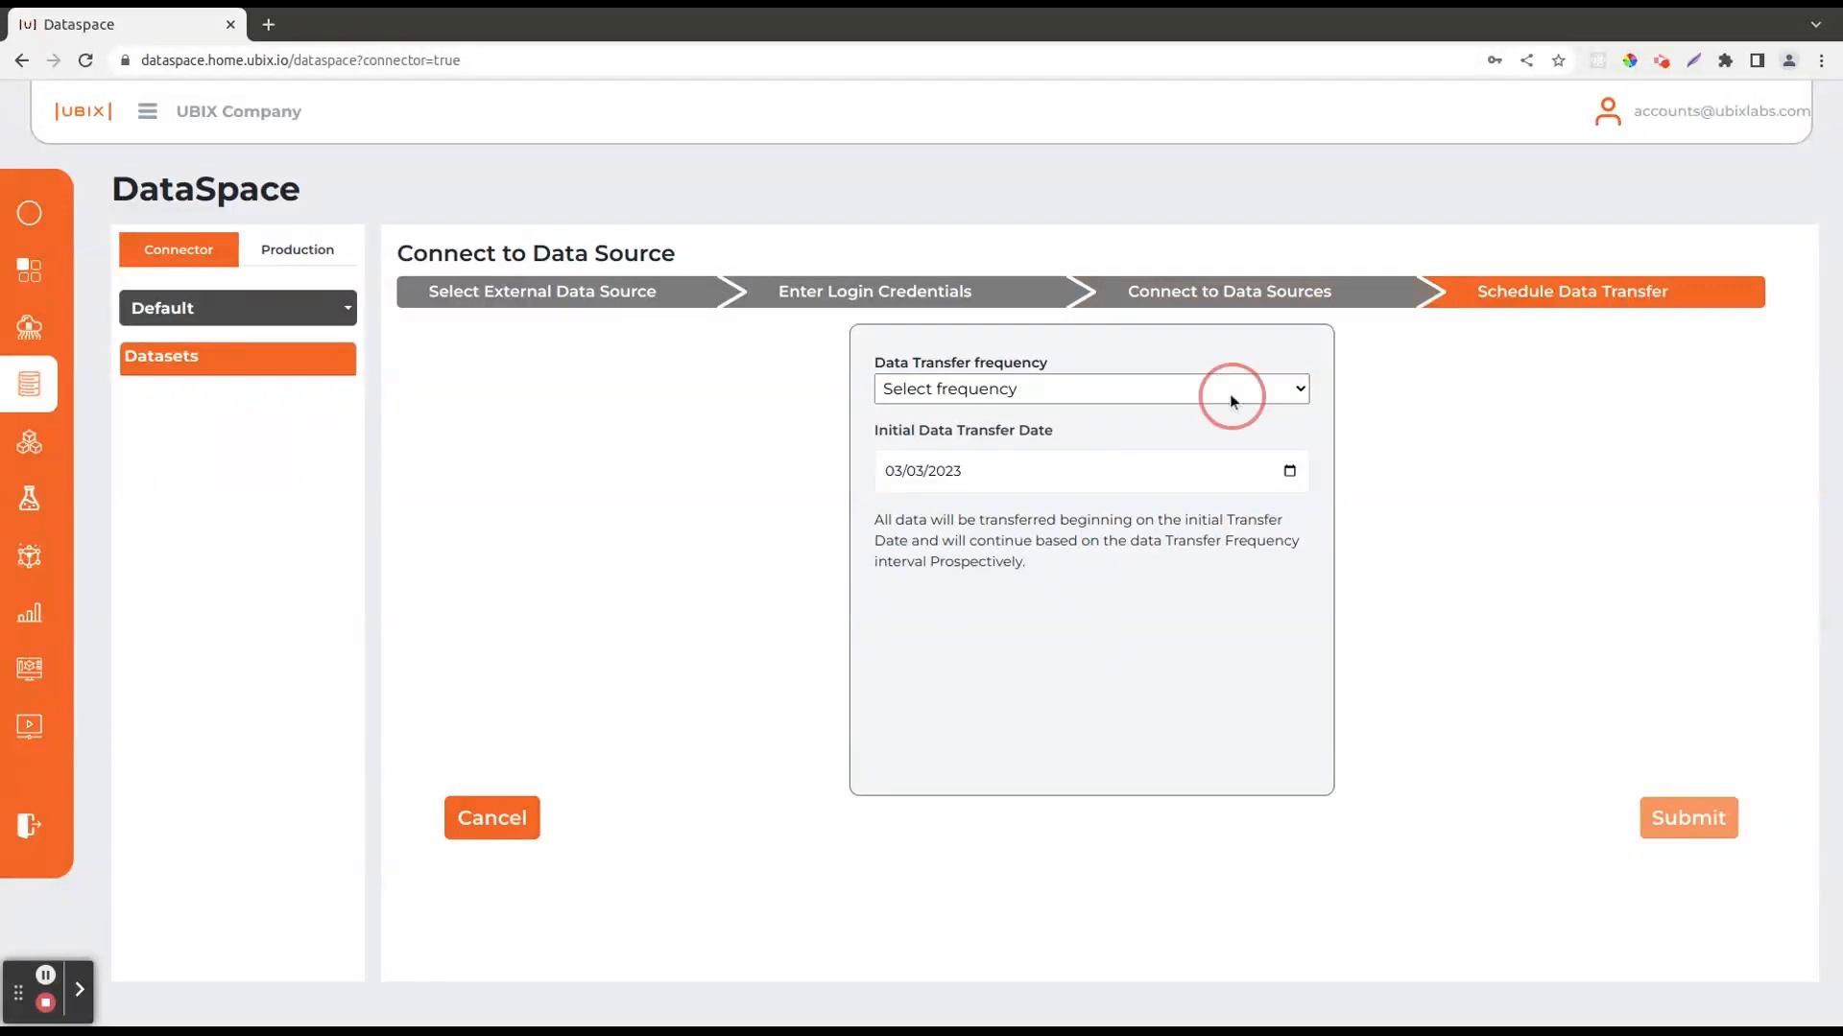
left_click(1208, 470)
left_click(1286, 470)
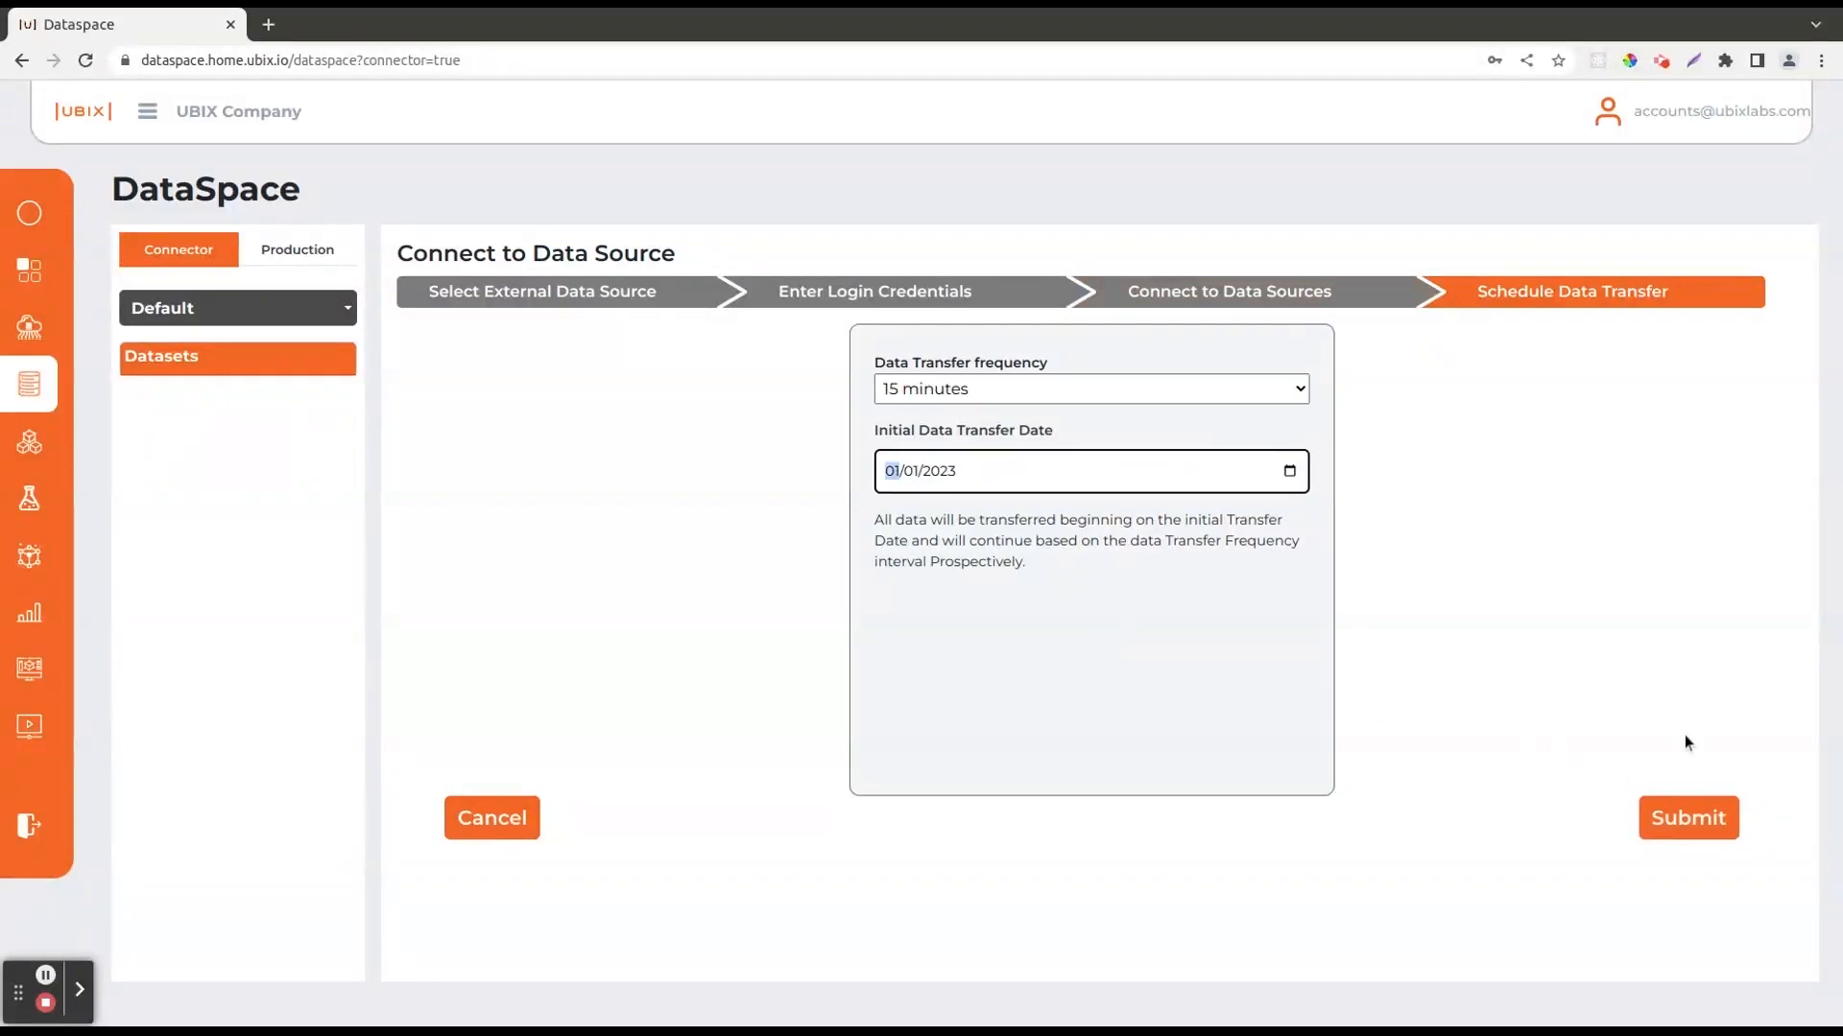
left_click(1699, 820)
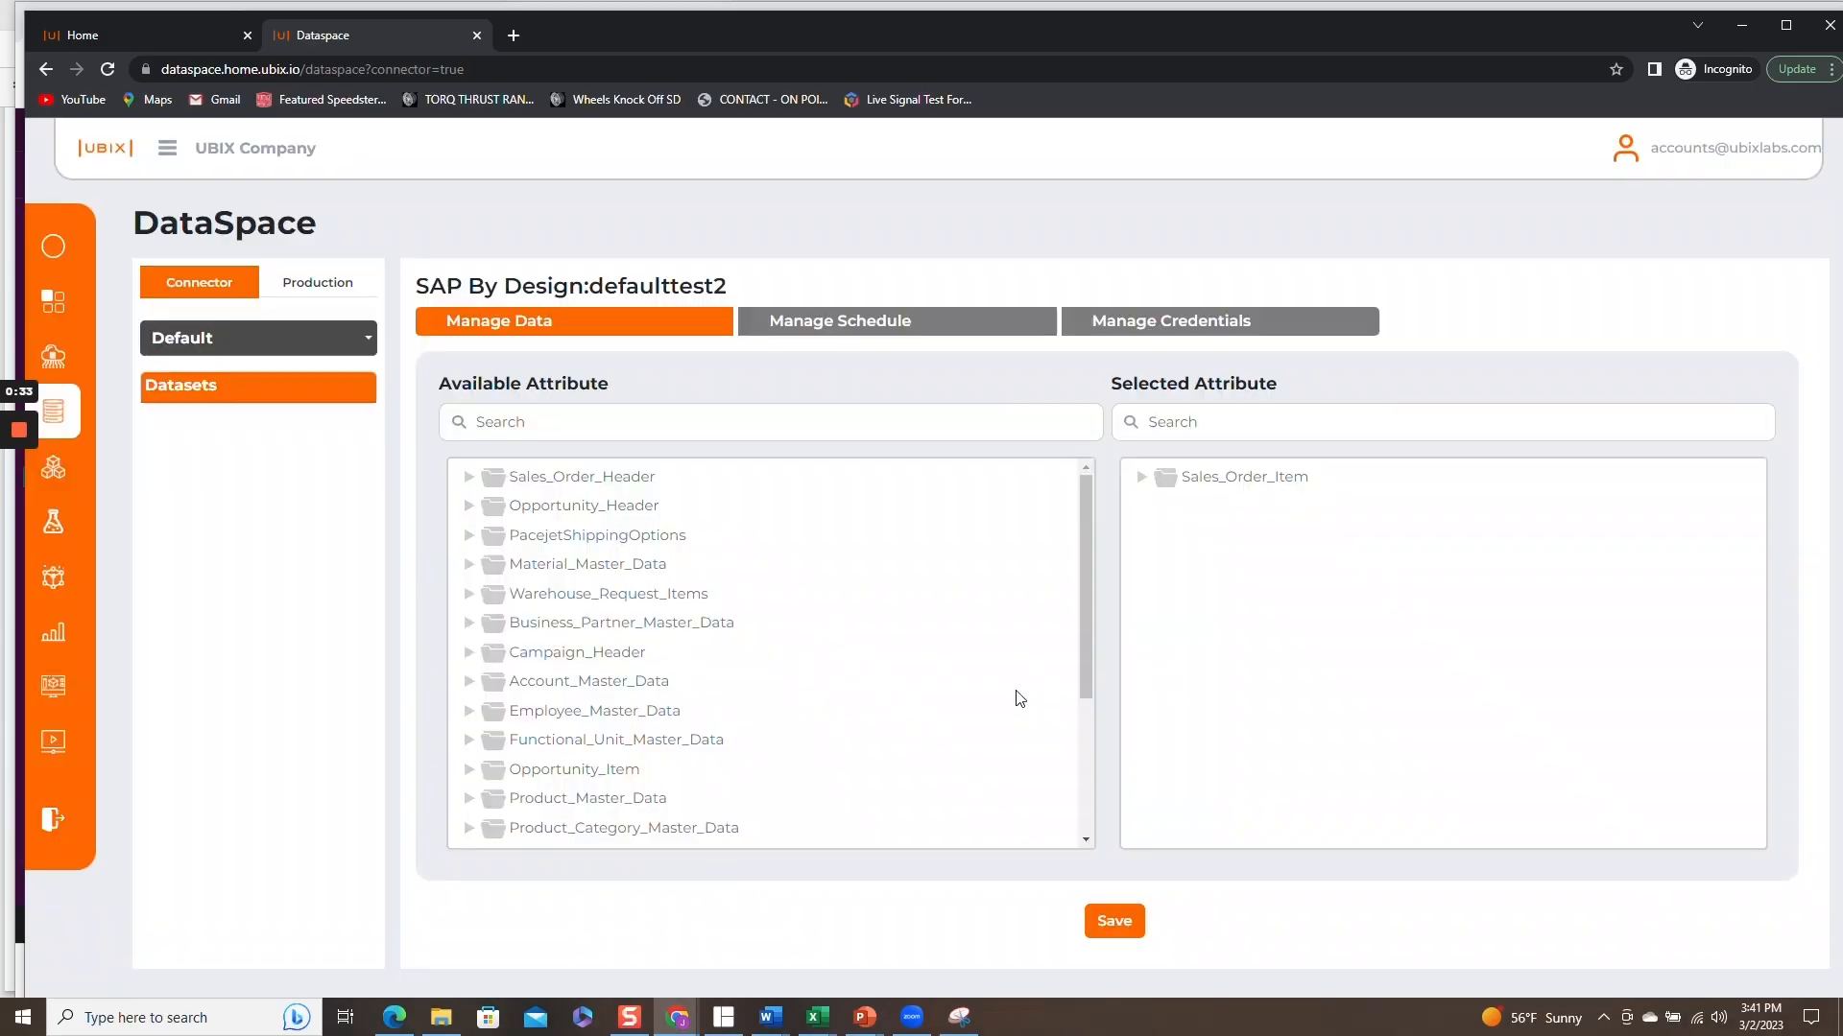
Add Opportunity_Header, Material_Master_Data, Campaign_Header and Opportunity_Item to the selected attributes of the SAP By Design connection.
left_click_drag(549, 519, 1161, 543)
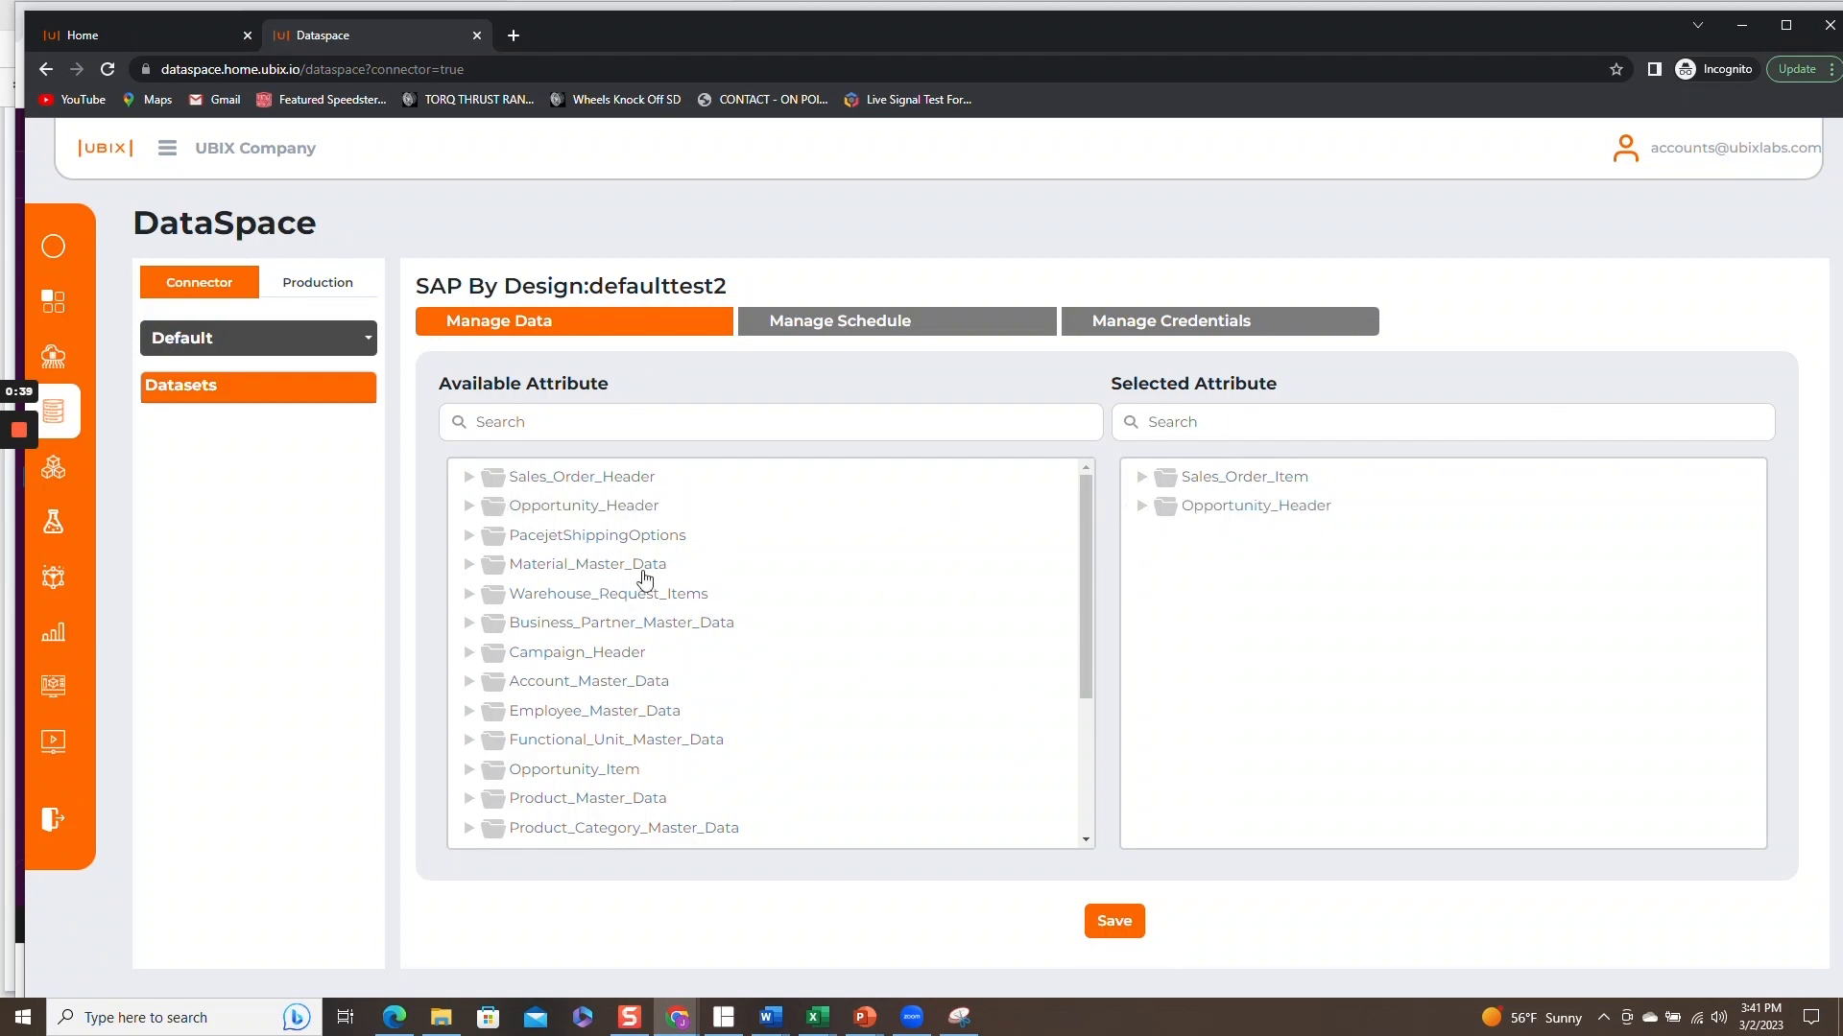
left_click_drag(568, 568, 1249, 548)
left_click_drag(614, 659, 1200, 571)
left_click_drag(584, 770, 1248, 611)
Inspect the fields inside the selected Campaign_Header and Opportunity_Item folders and the available Business_Partner_Master_Data folder.
left_click(1142, 566)
left_click(1140, 568)
left_click(1141, 597)
left_click(1141, 597)
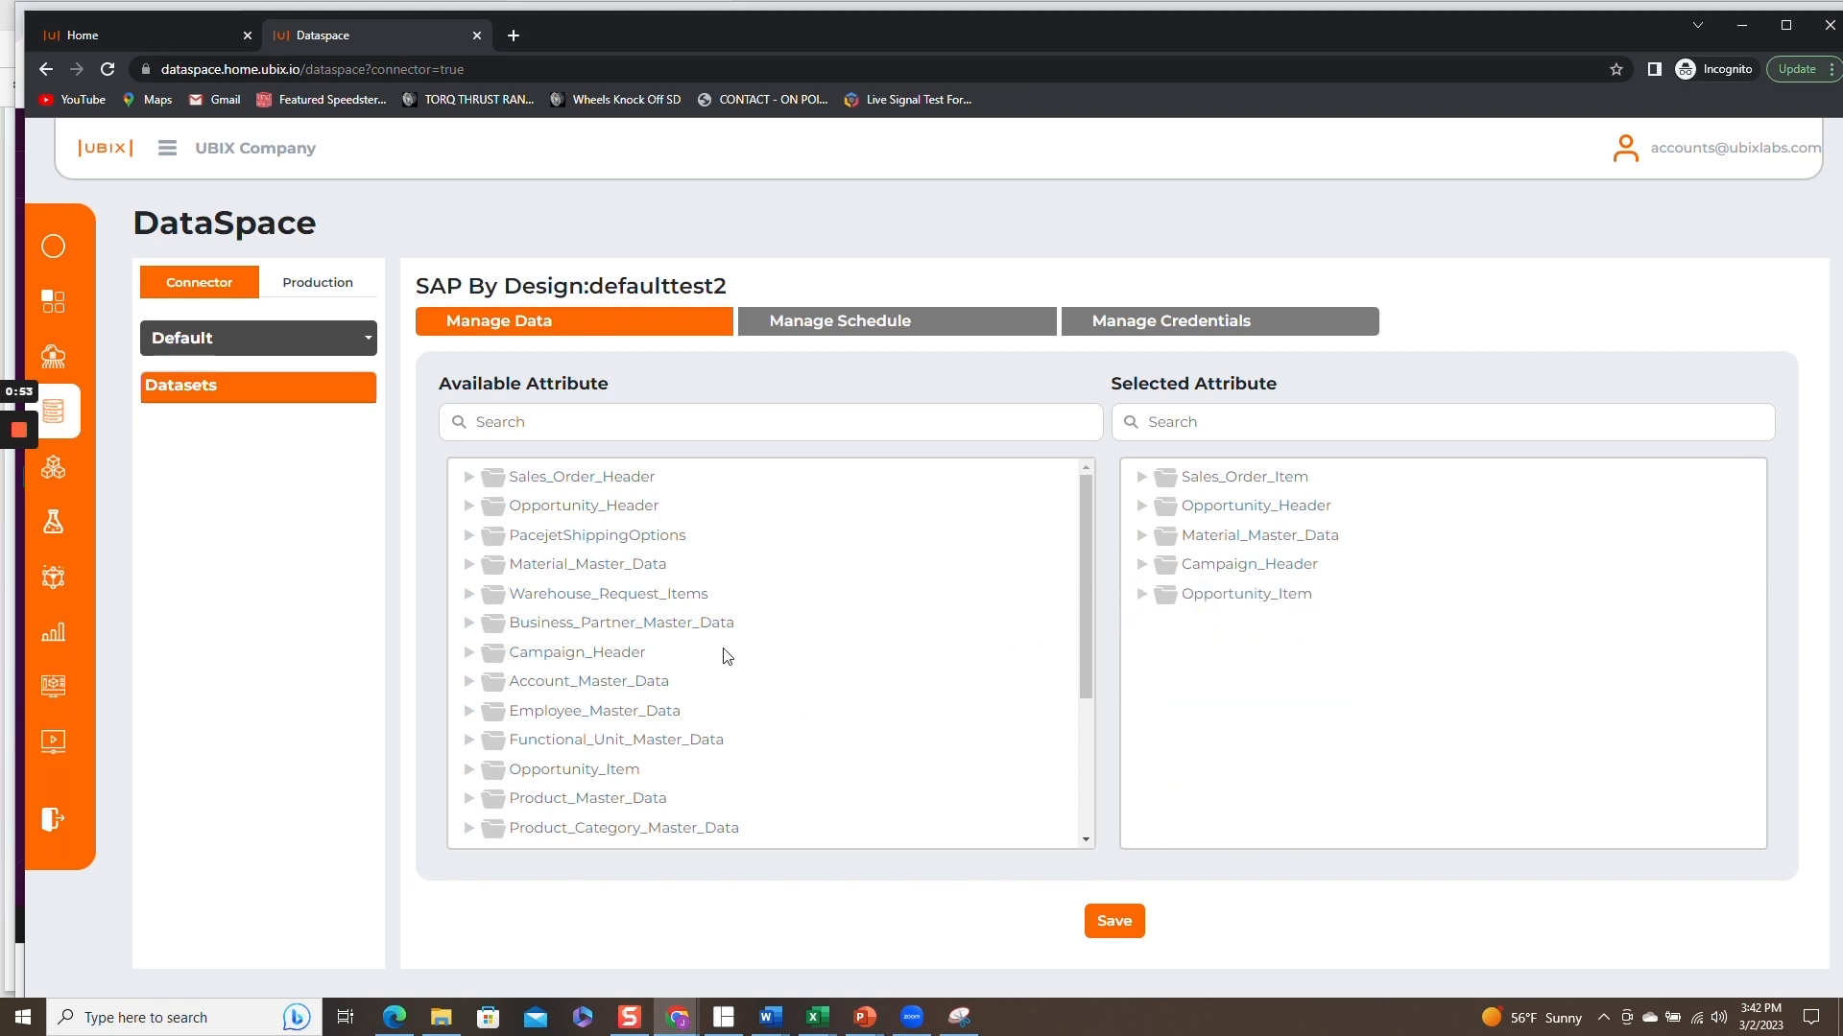
left_click(471, 625)
left_click(470, 625)
Switch DataSpace to the AudioEnhancement connector and open its Sales_Order_Header dataset.
left_click(204, 342)
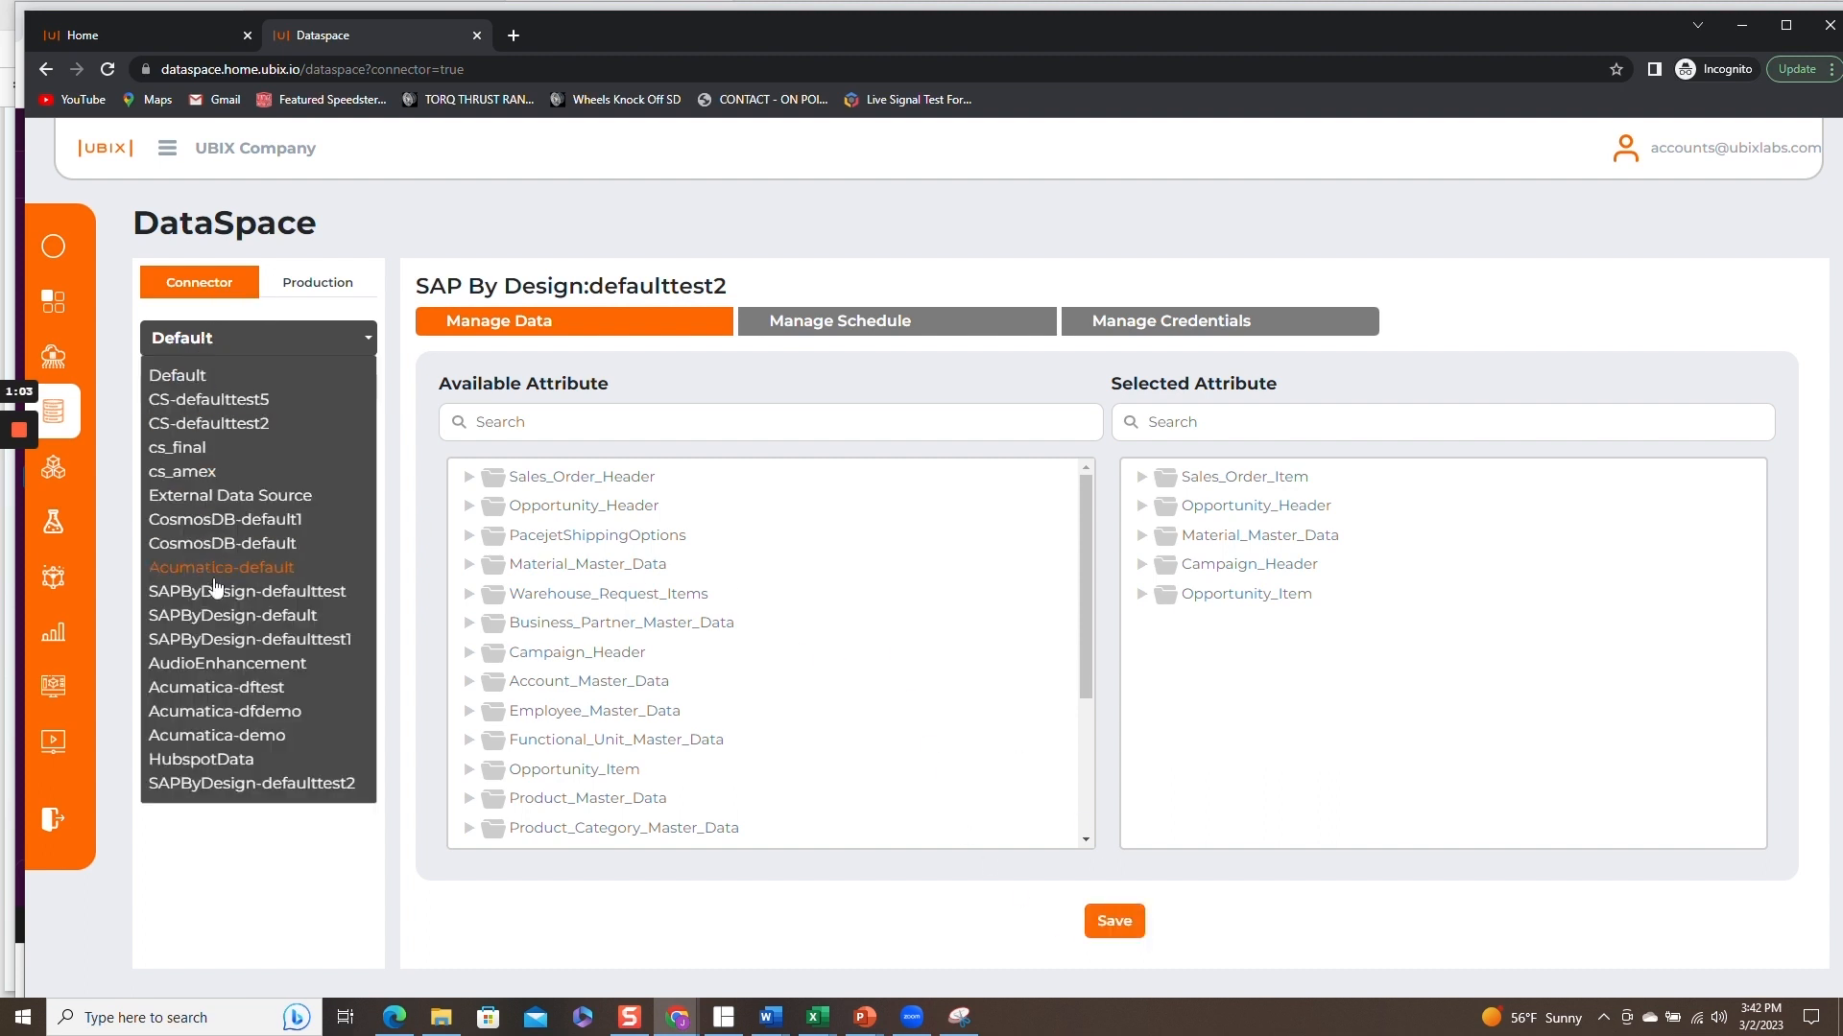
left_click(217, 664)
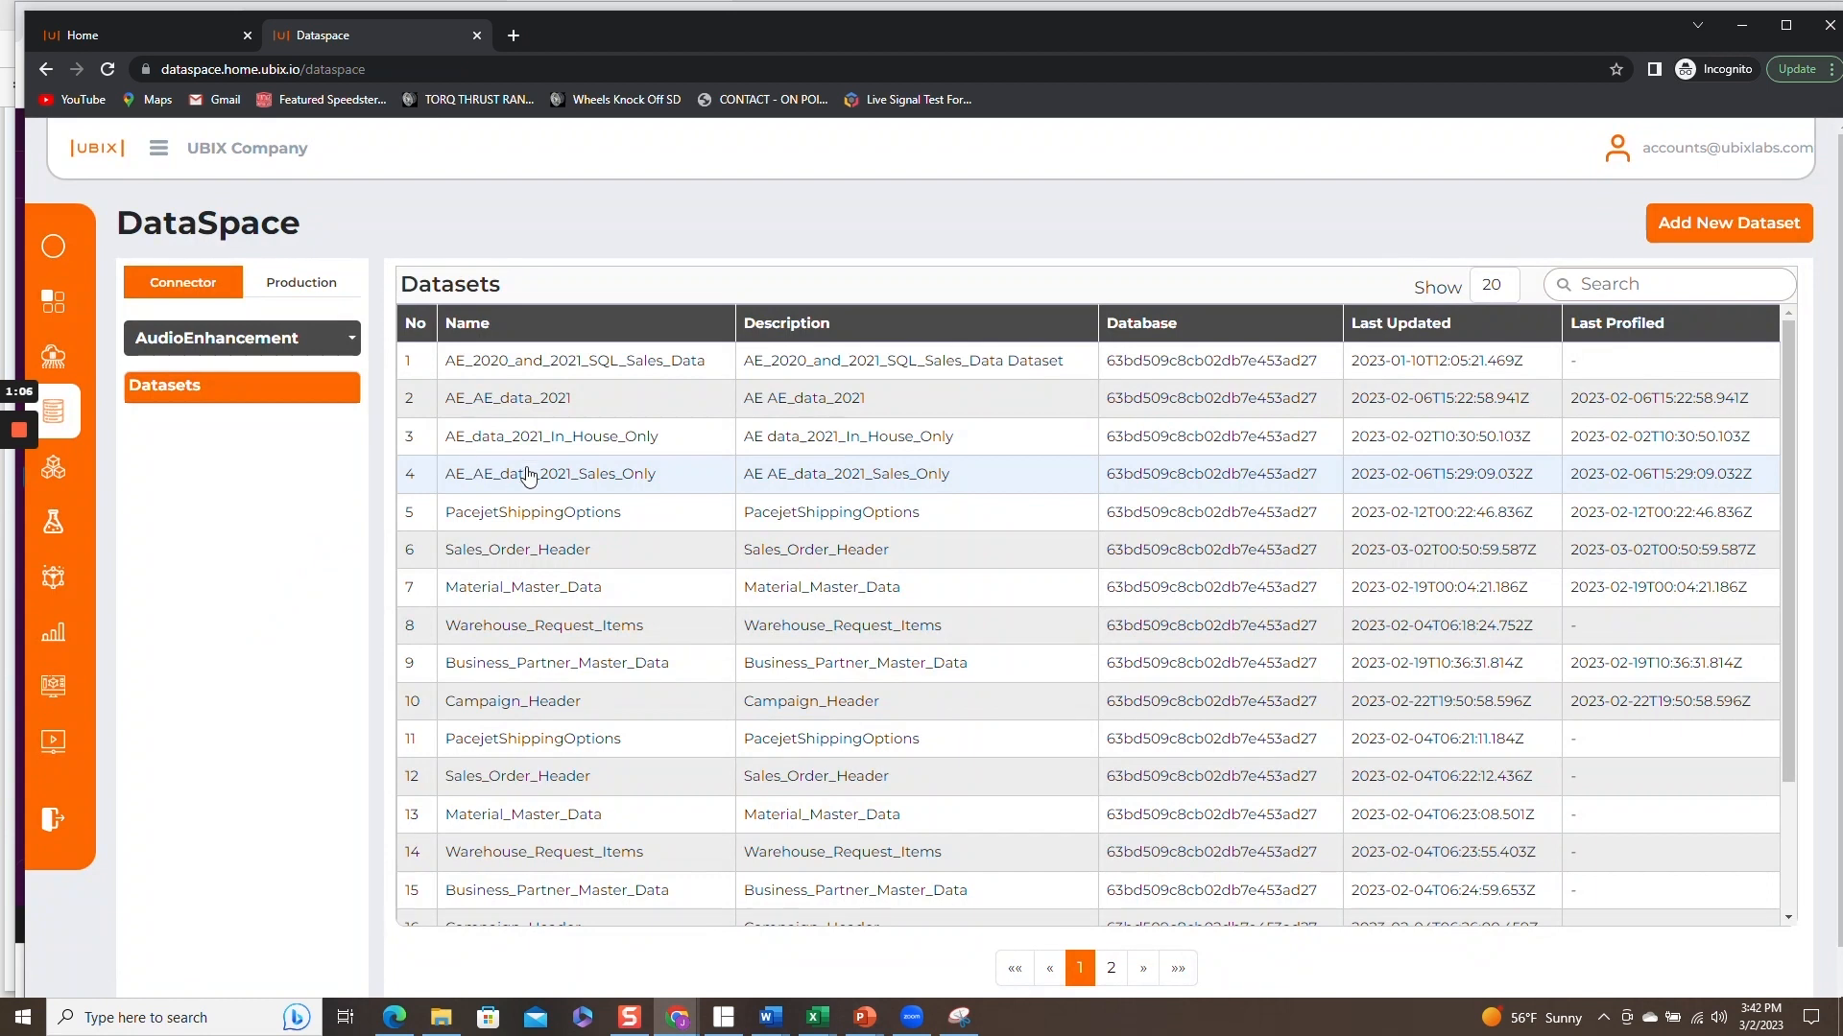
left_click(552, 551)
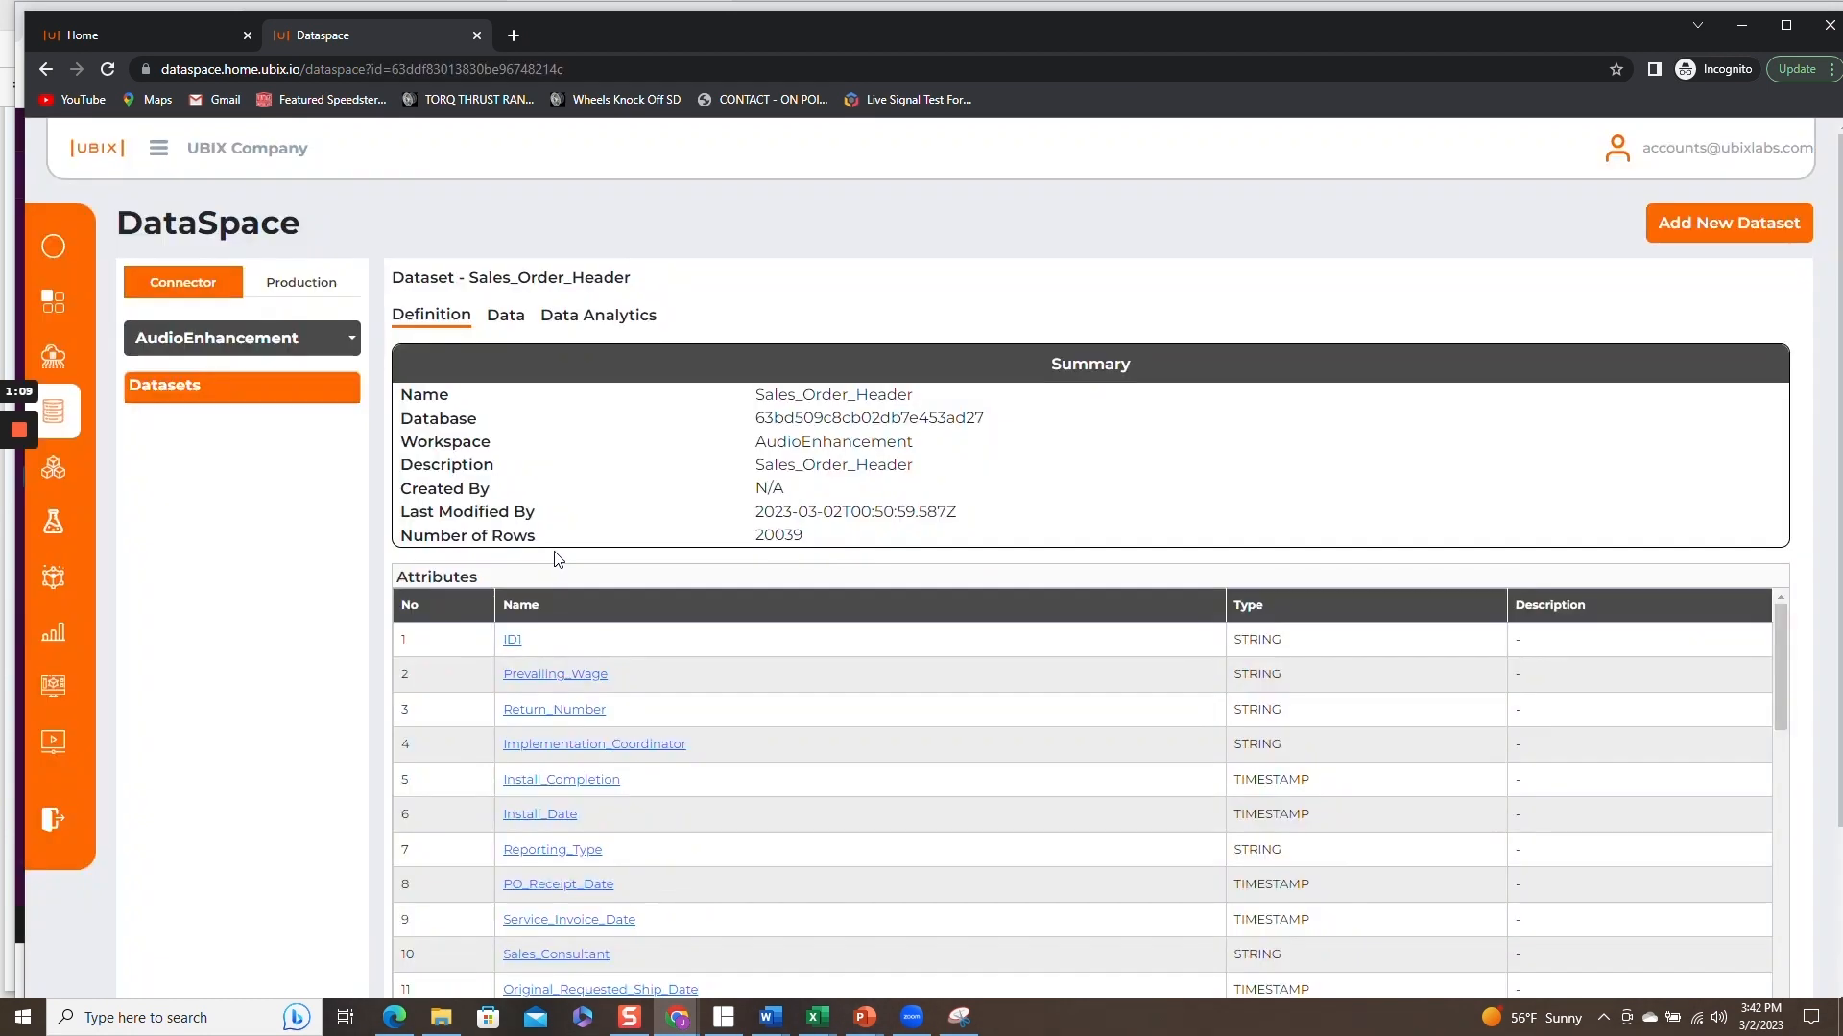
Look through the attribute list and the data rows of the Sales_Order_Header dataset.
left_click_drag(1777, 631, 1755, 597)
left_click(507, 319)
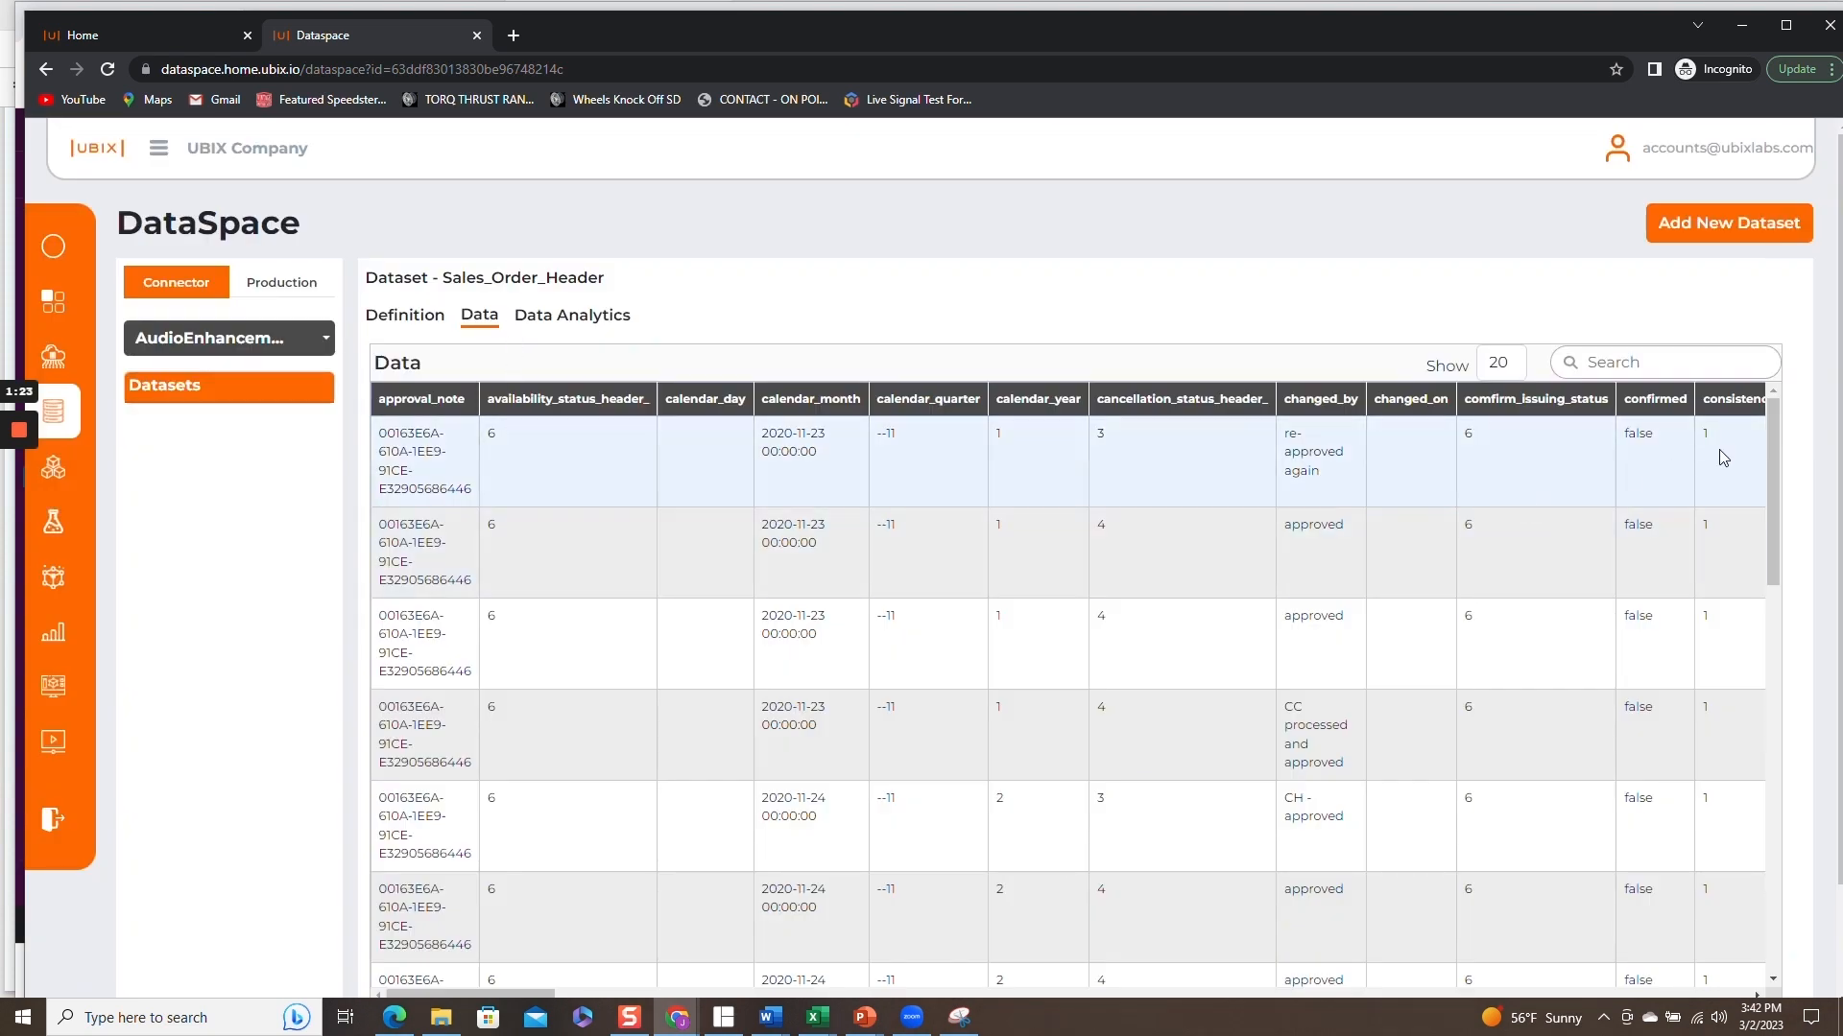
left_click_drag(1772, 470, 1822, 421)
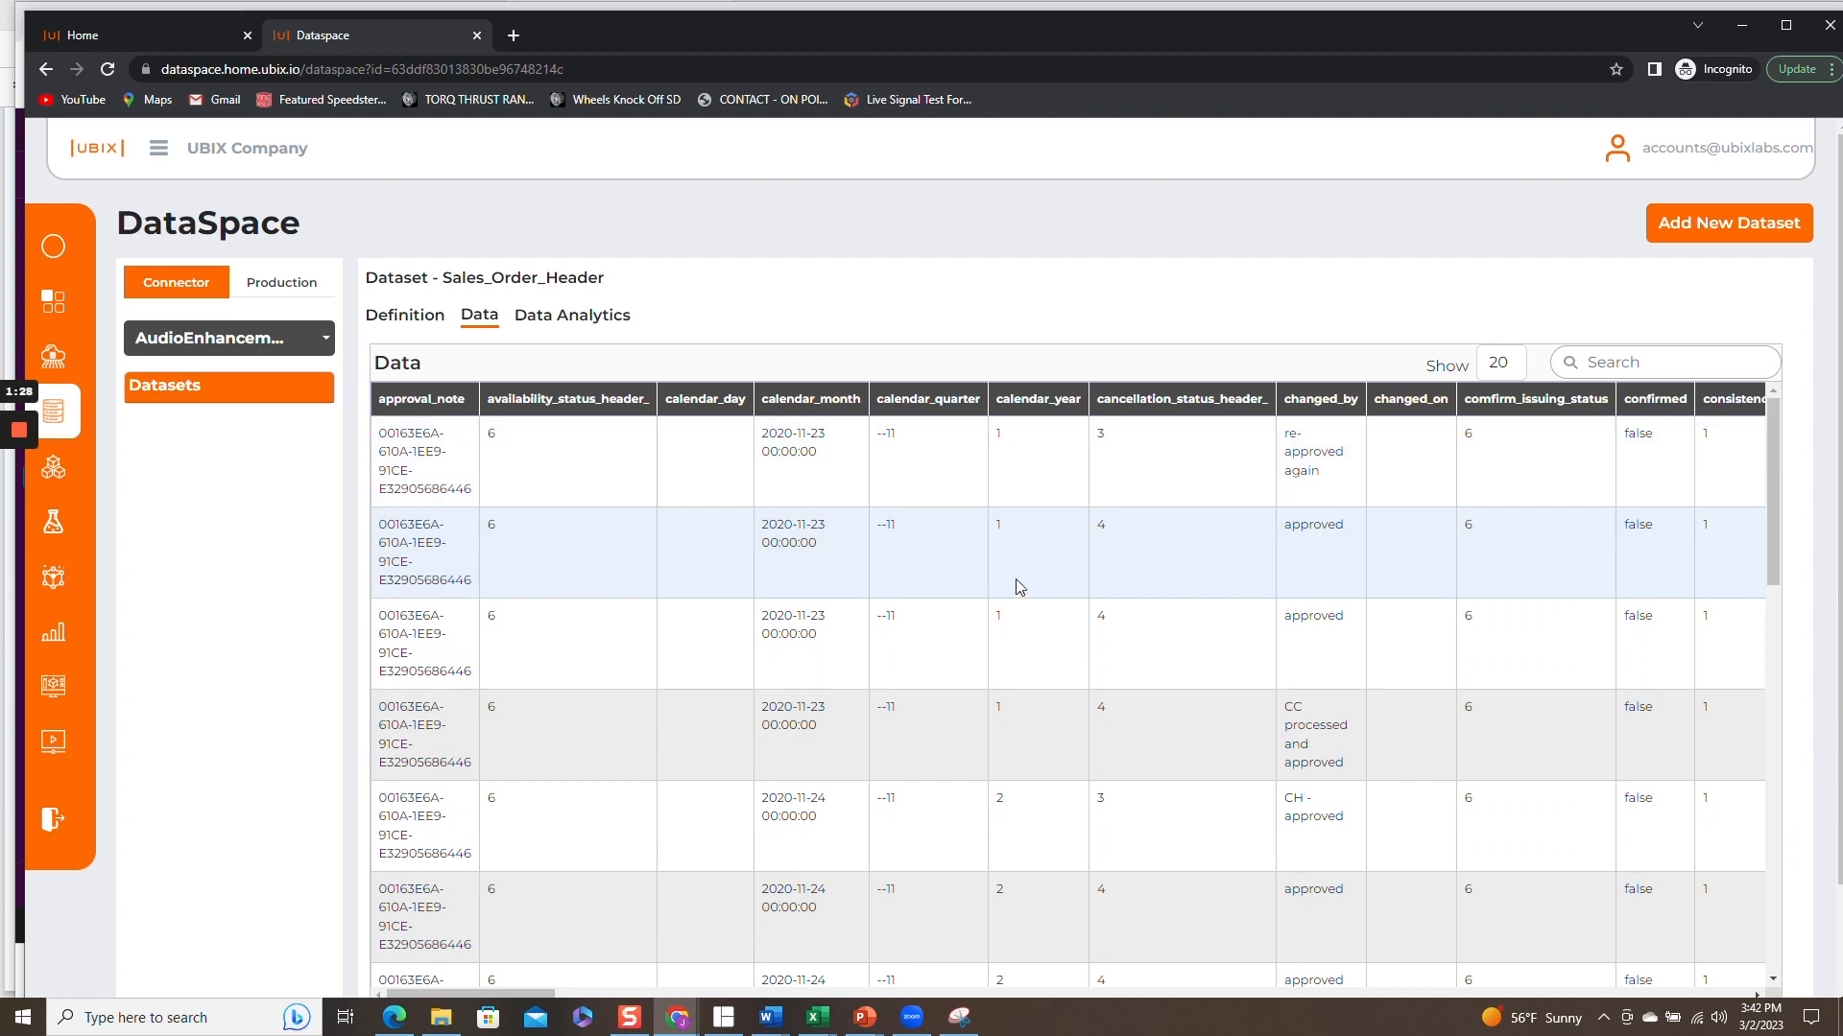
left_click(312, 347)
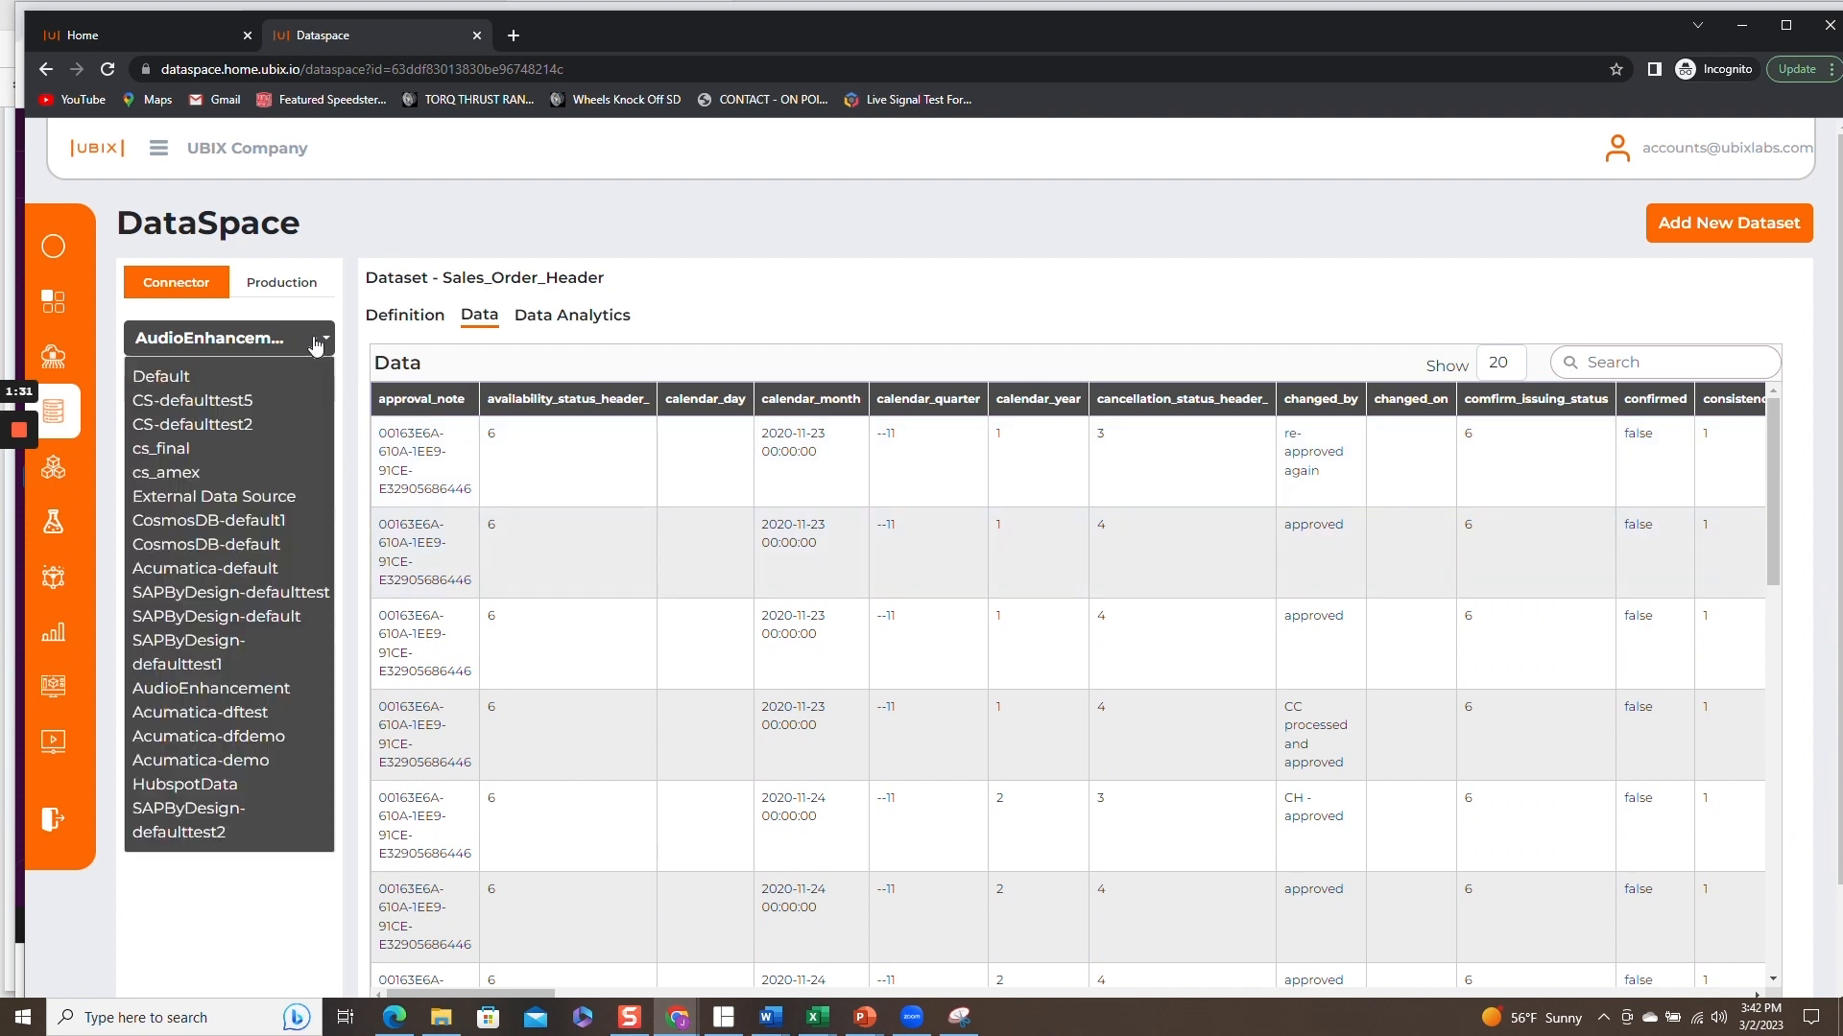
left_click(238, 888)
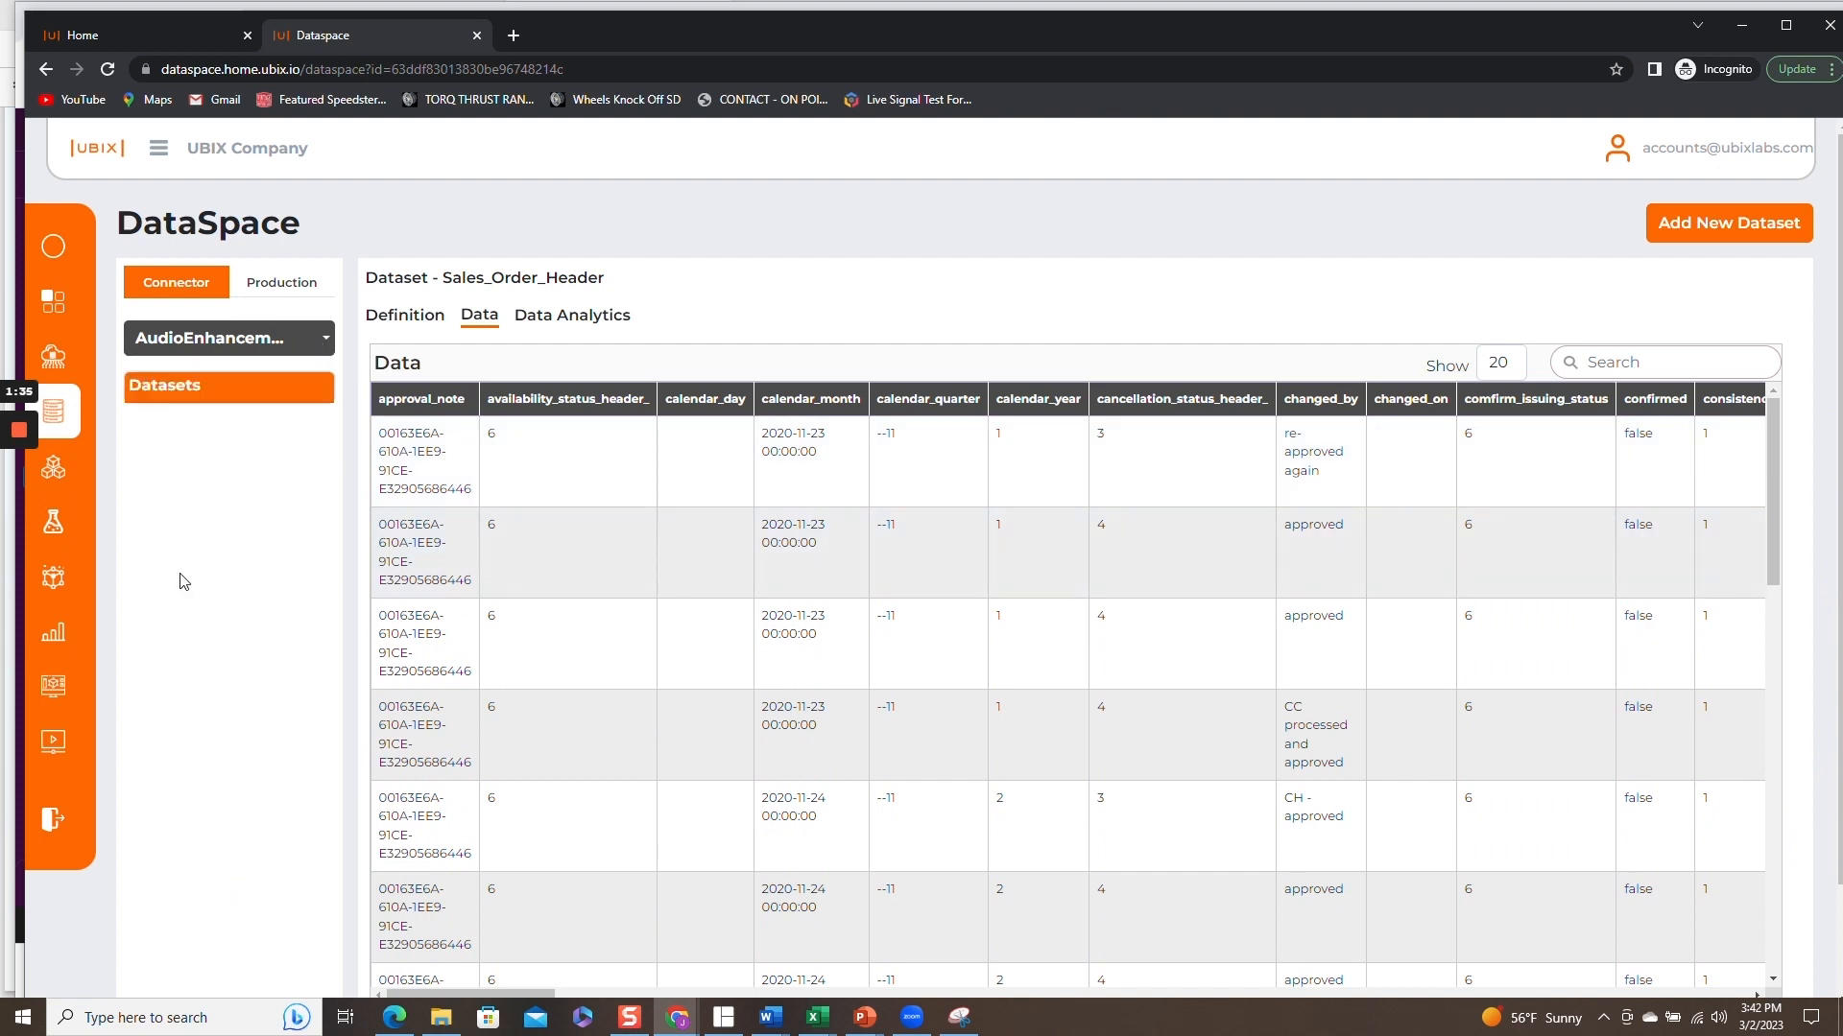
Start a new ModelSpace workspace named "Pipeline-intelligence" with the description "pipeline-intelligence".
left_click(54, 469)
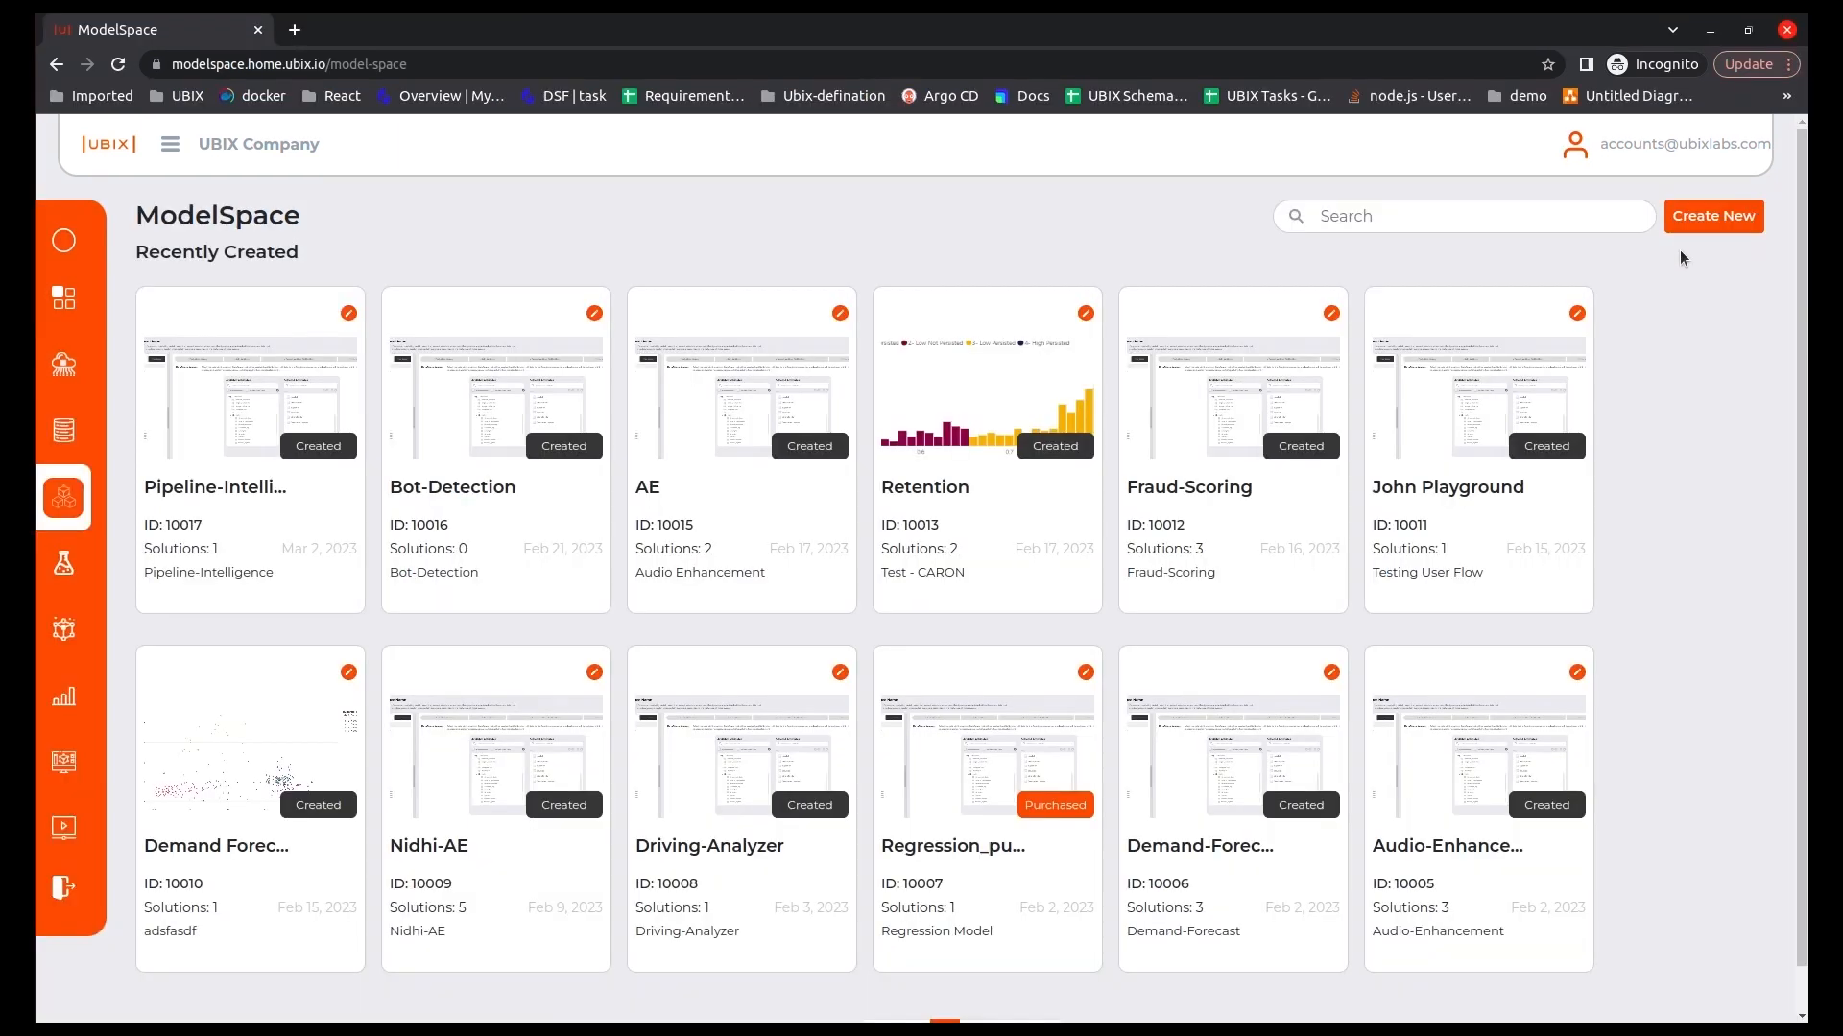
left_click(1709, 217)
left_click(719, 219)
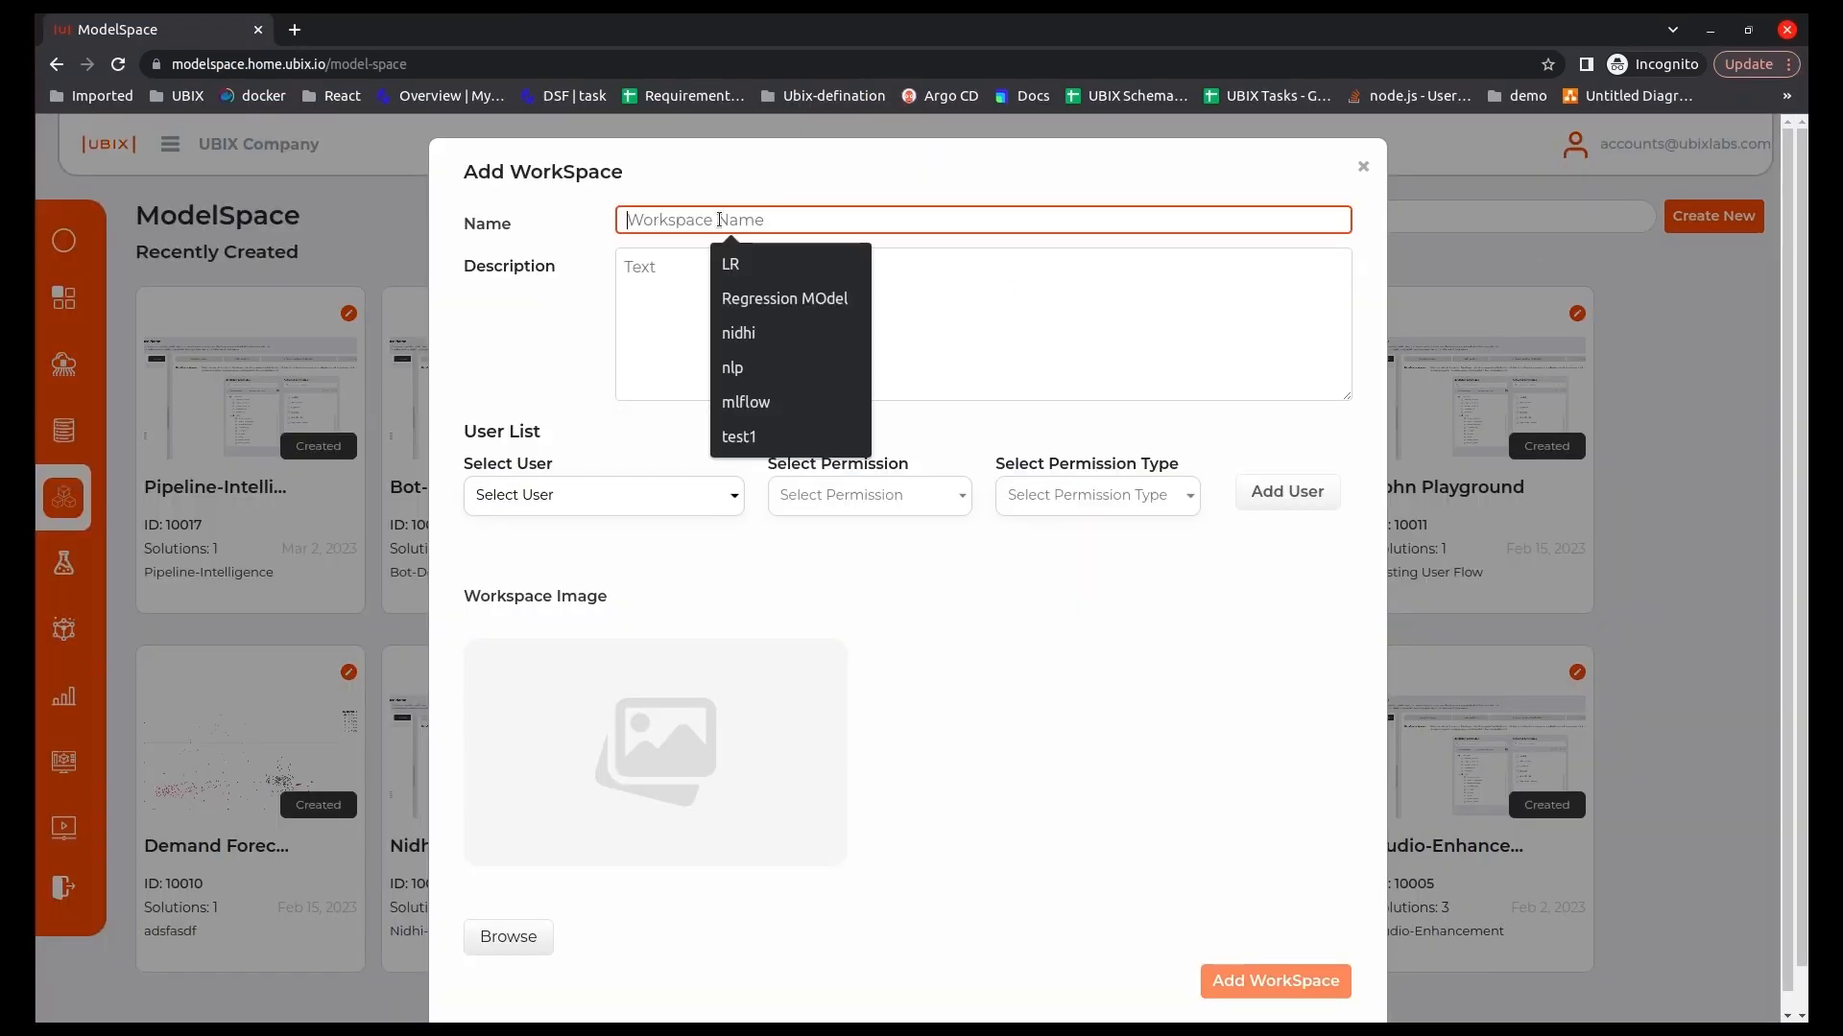
type("Pipeline-intelligence")
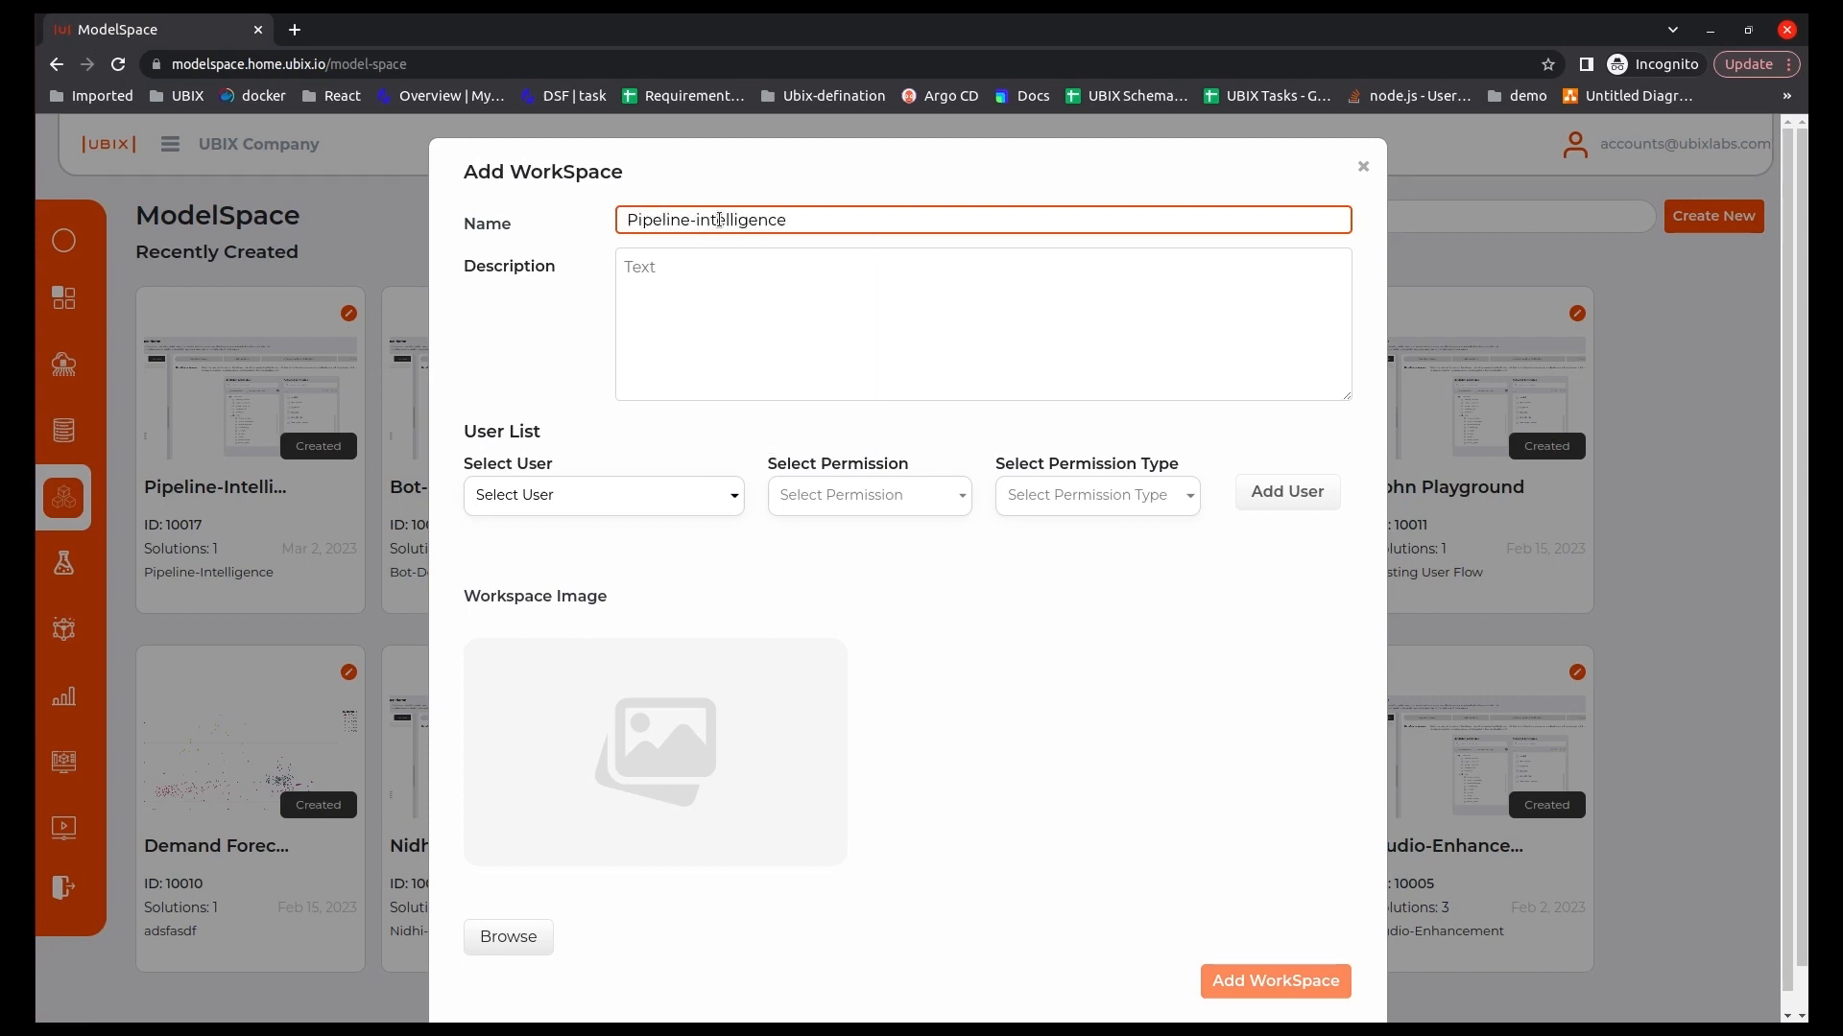
left_click(687, 270)
type("pipeline-intelligence")
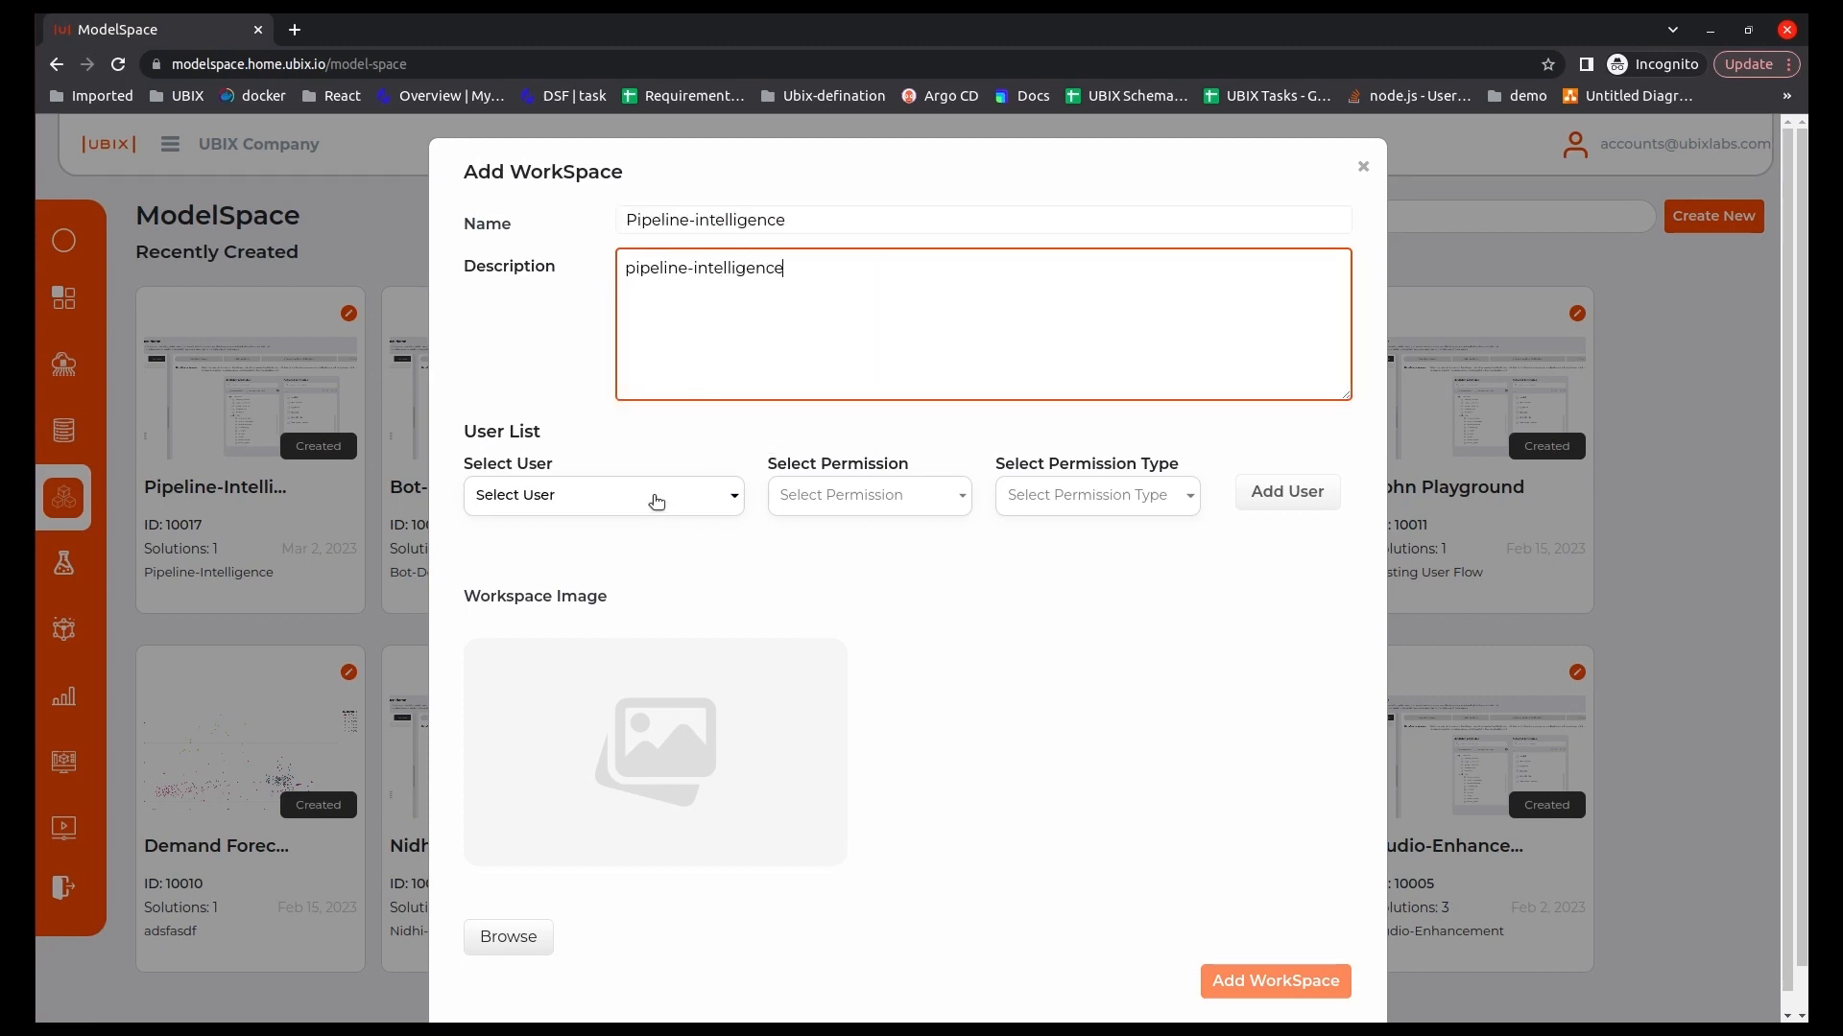
Give ALL users the Member permission with permission type Edit and create the workspace.
left_click(656, 501)
left_click(566, 538)
left_click(864, 495)
left_click(808, 566)
left_click(1097, 495)
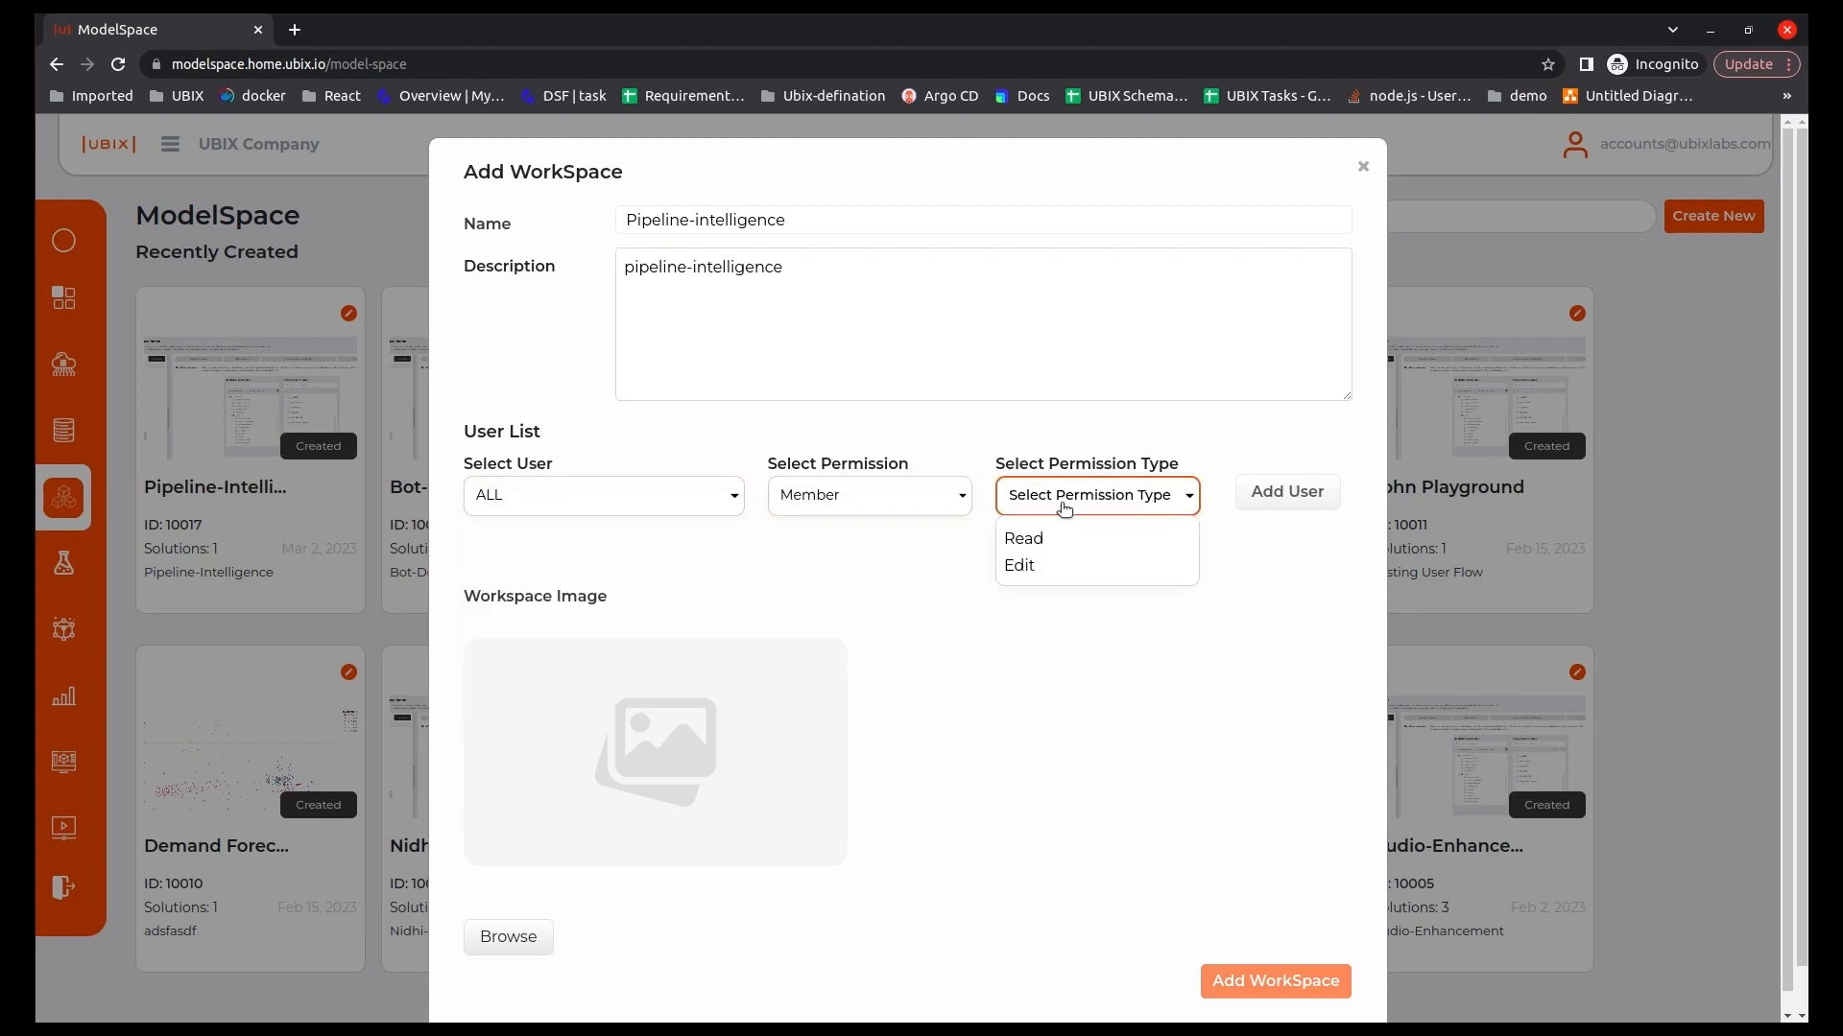
left_click(1094, 564)
left_click(1248, 491)
scroll(1248, 763, "down", 3)
scroll(1247, 771, "down", 2)
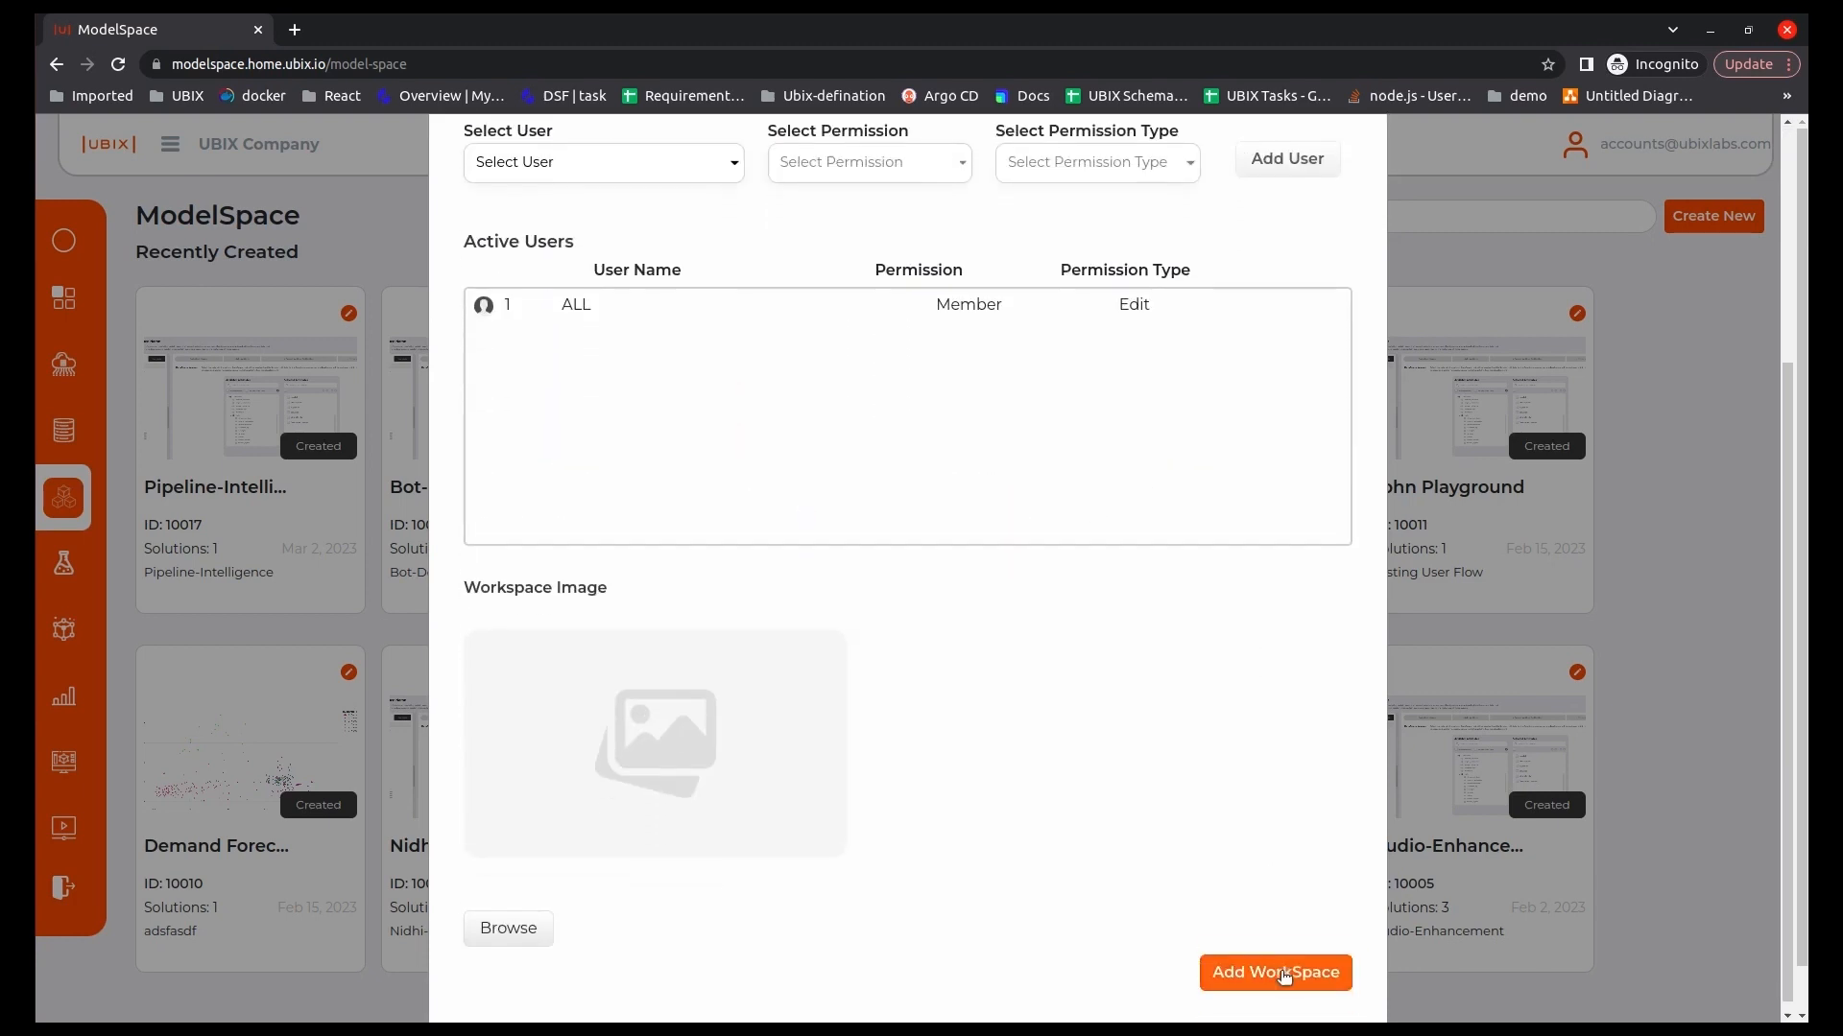
left_click(1277, 960)
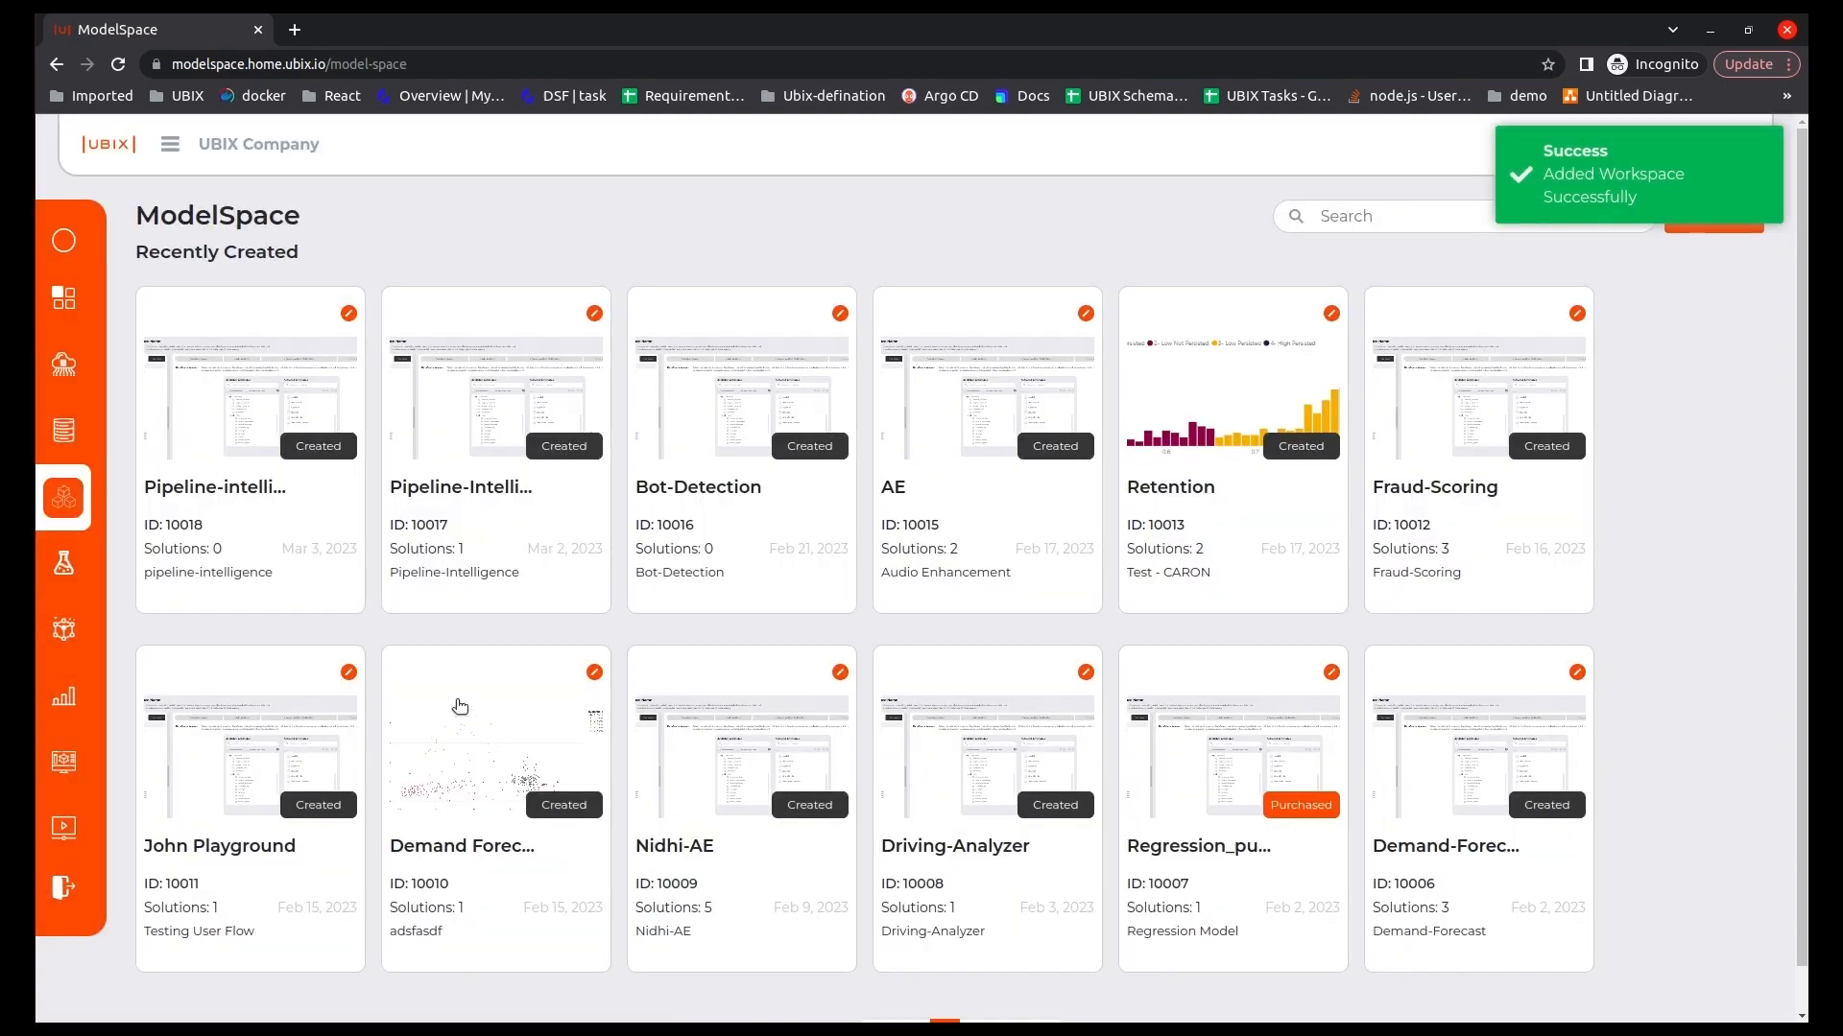
Open the new Pipeline-intelligence workspace and set its data access source to the AudioEnhancement workspace.
left_click(304, 581)
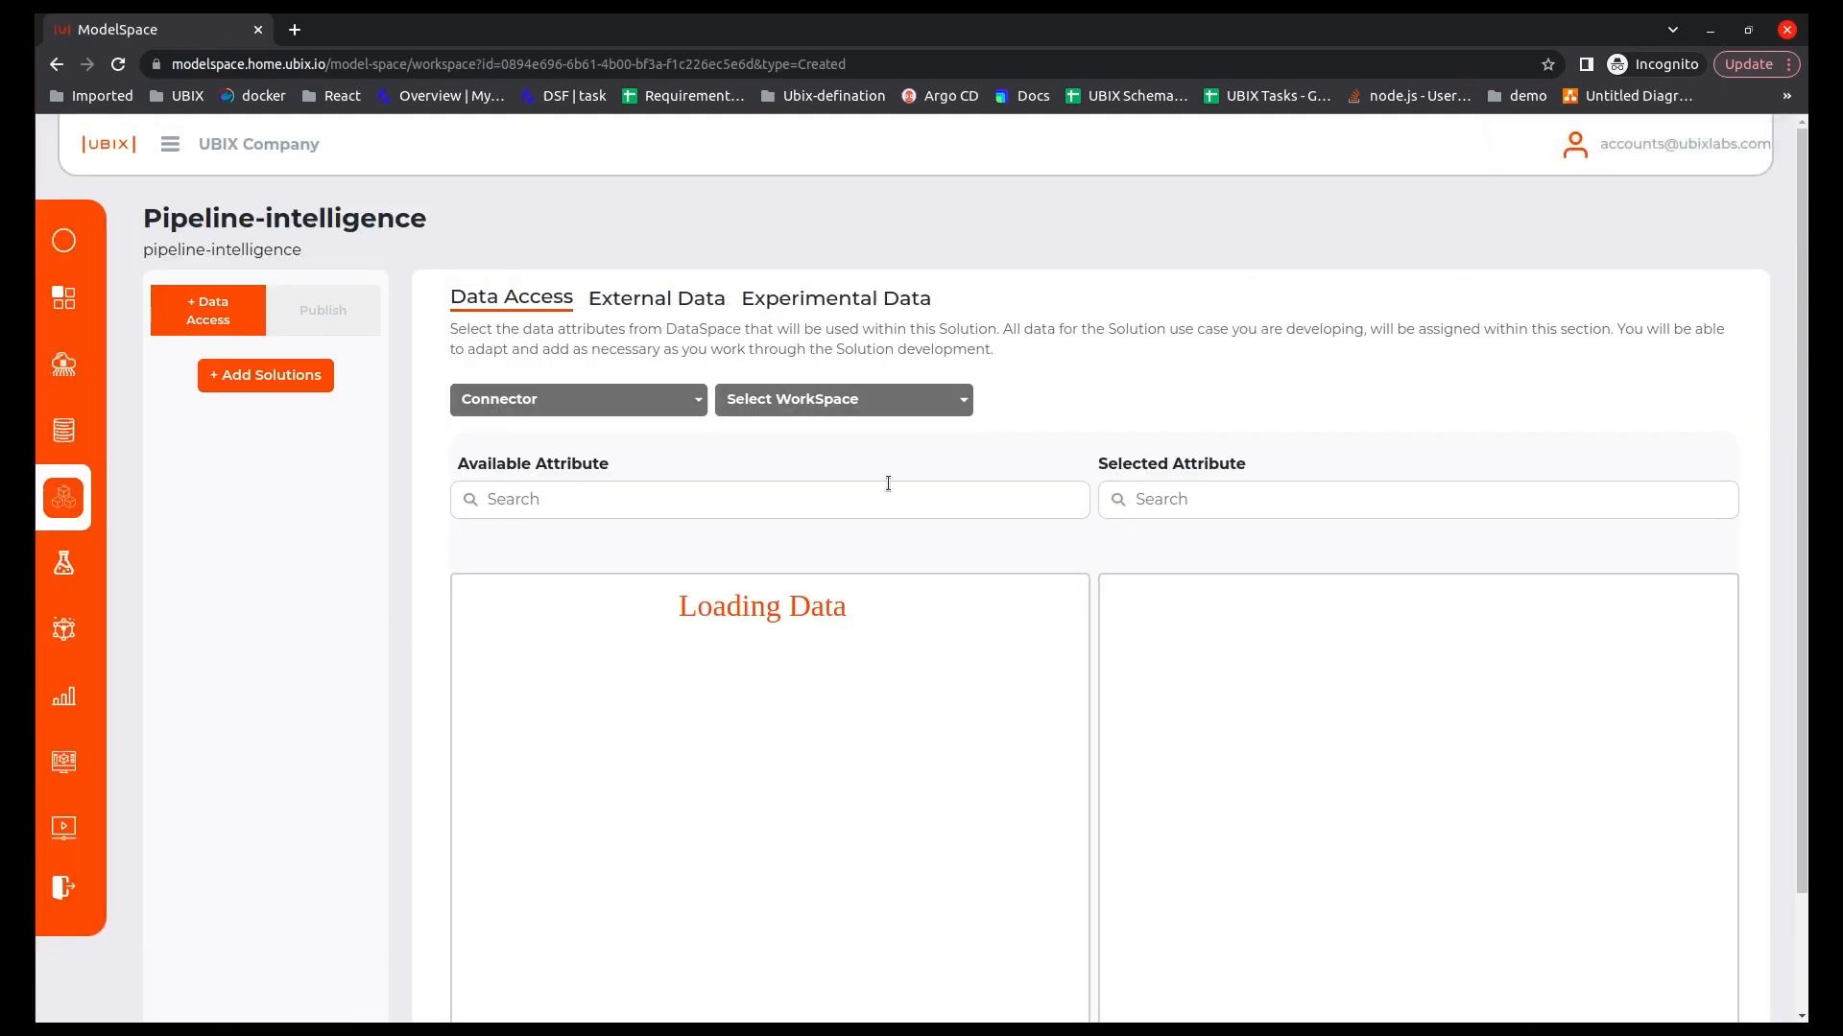
left_click(841, 402)
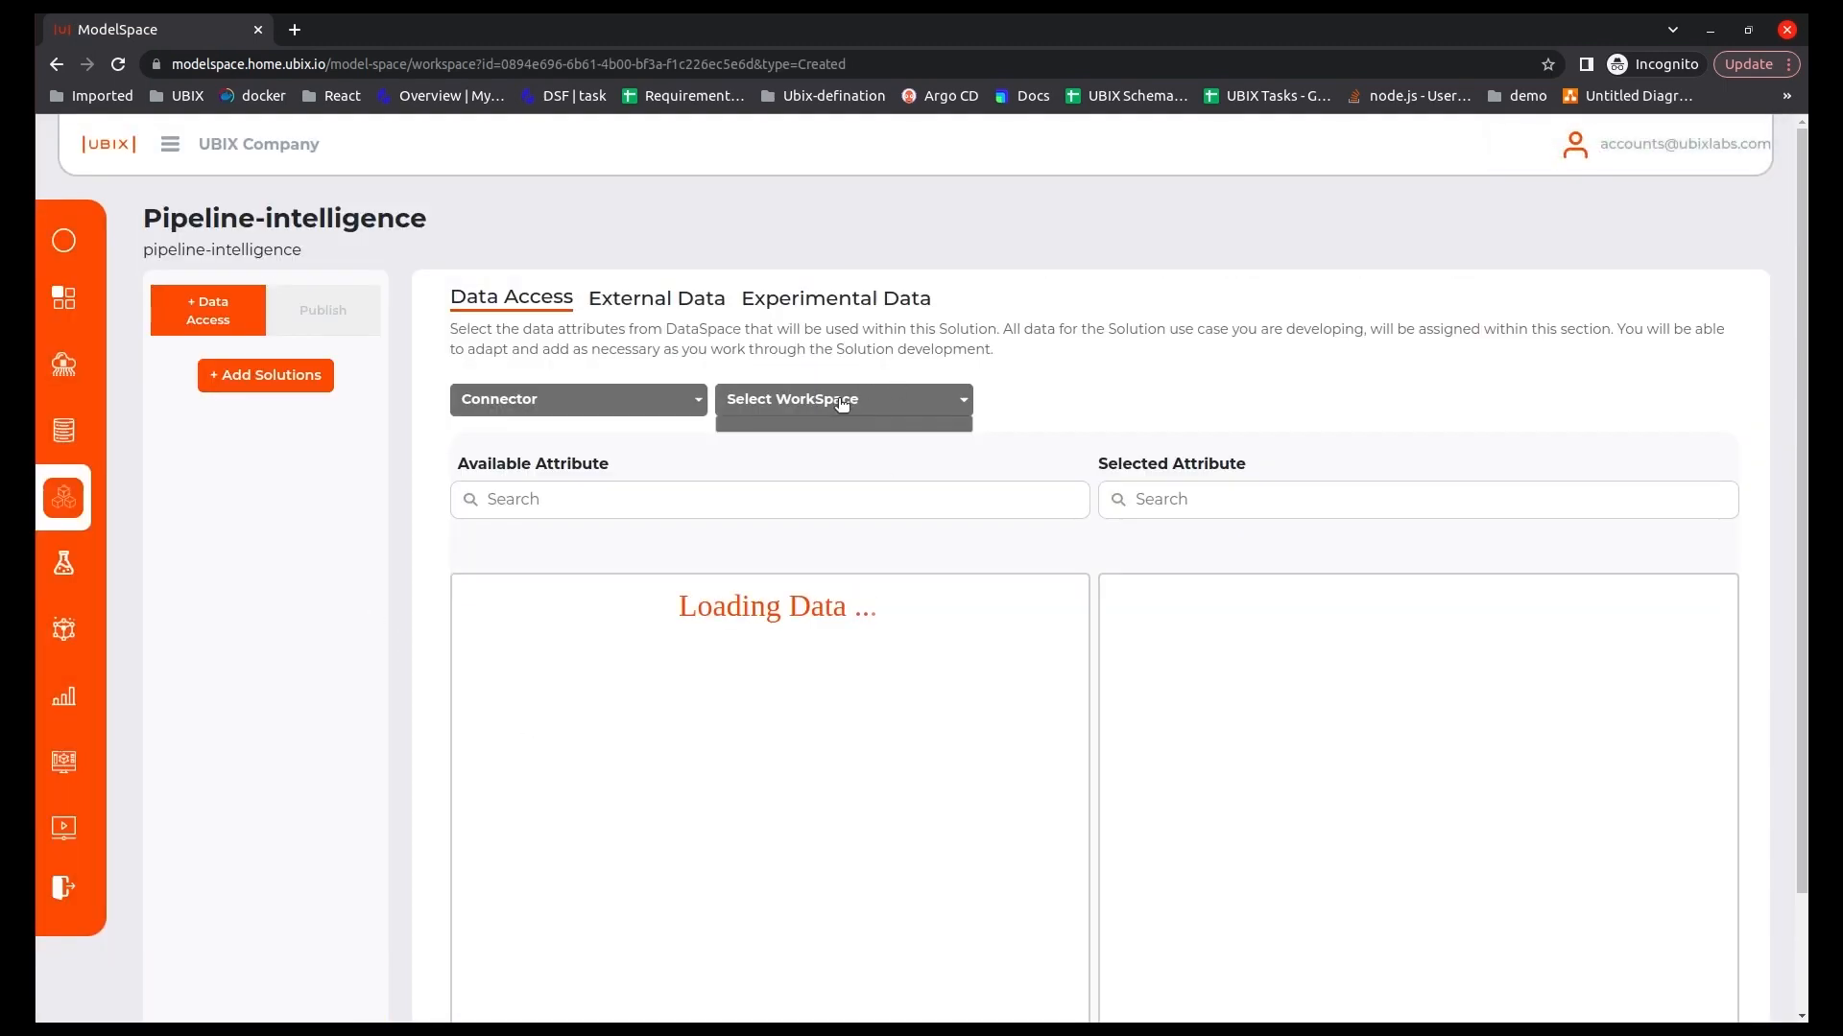
left_click(893, 402)
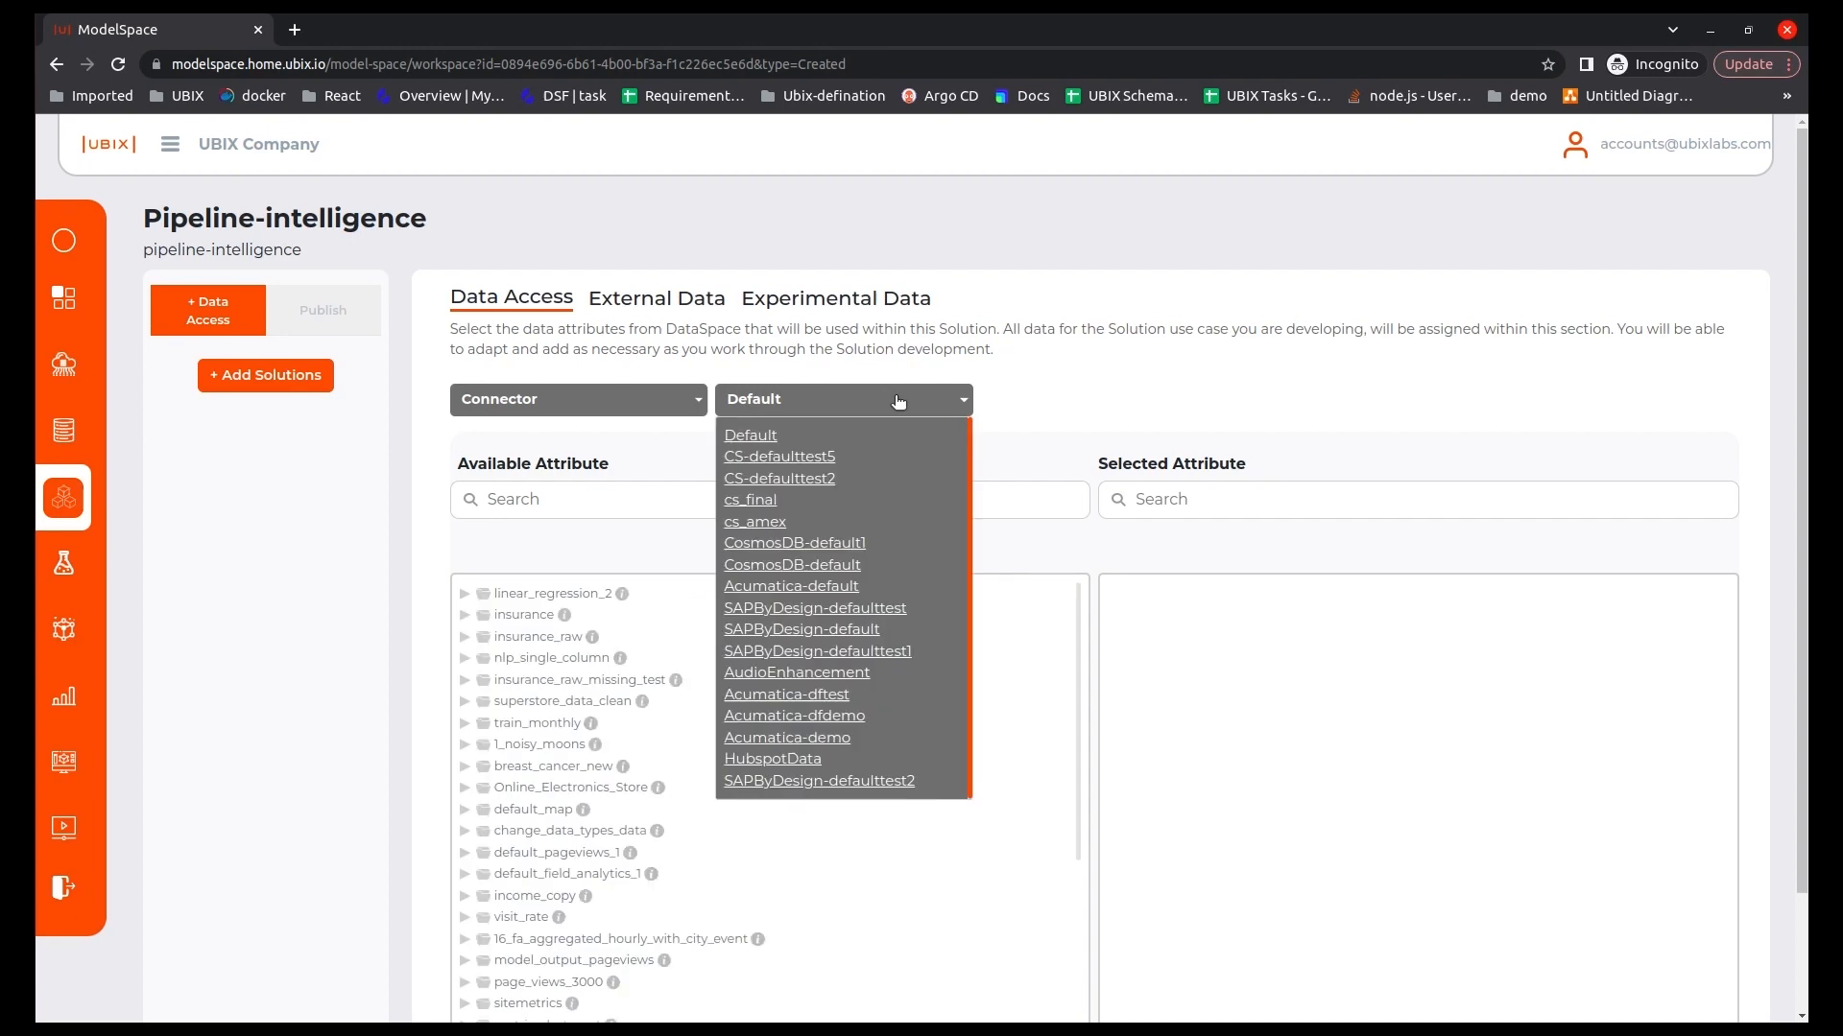
left_click(816, 673)
Select Sales_Quote_Item, Sales_Order_Item, Customer_Invoice_Item, Sales_Quote_Header, Service_Master_Data, Account_Master_Data, Sales_Target_Setting and Functional_Unit_Master_Data as the workspace's data attributes and save them.
scroll(896, 764, "down", 10)
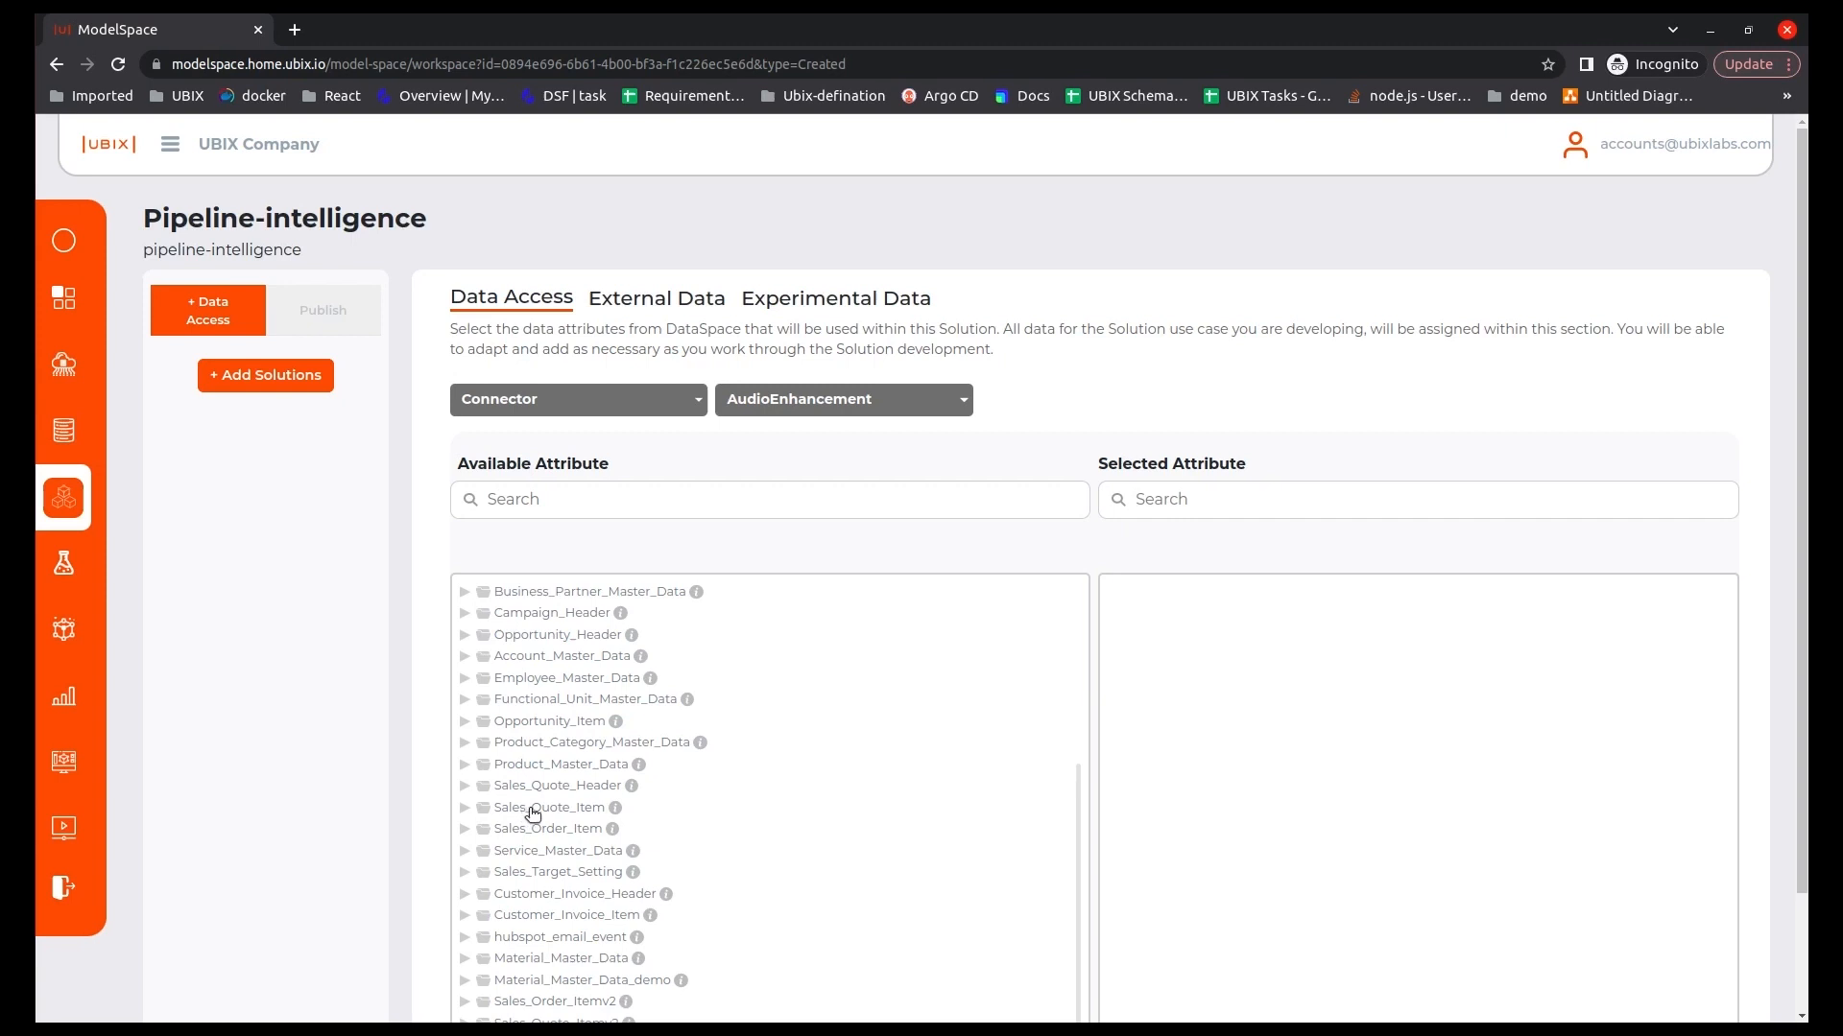
left_click_drag(1213, 605, 1166, 605)
left_click_drag(1259, 687, 1318, 653)
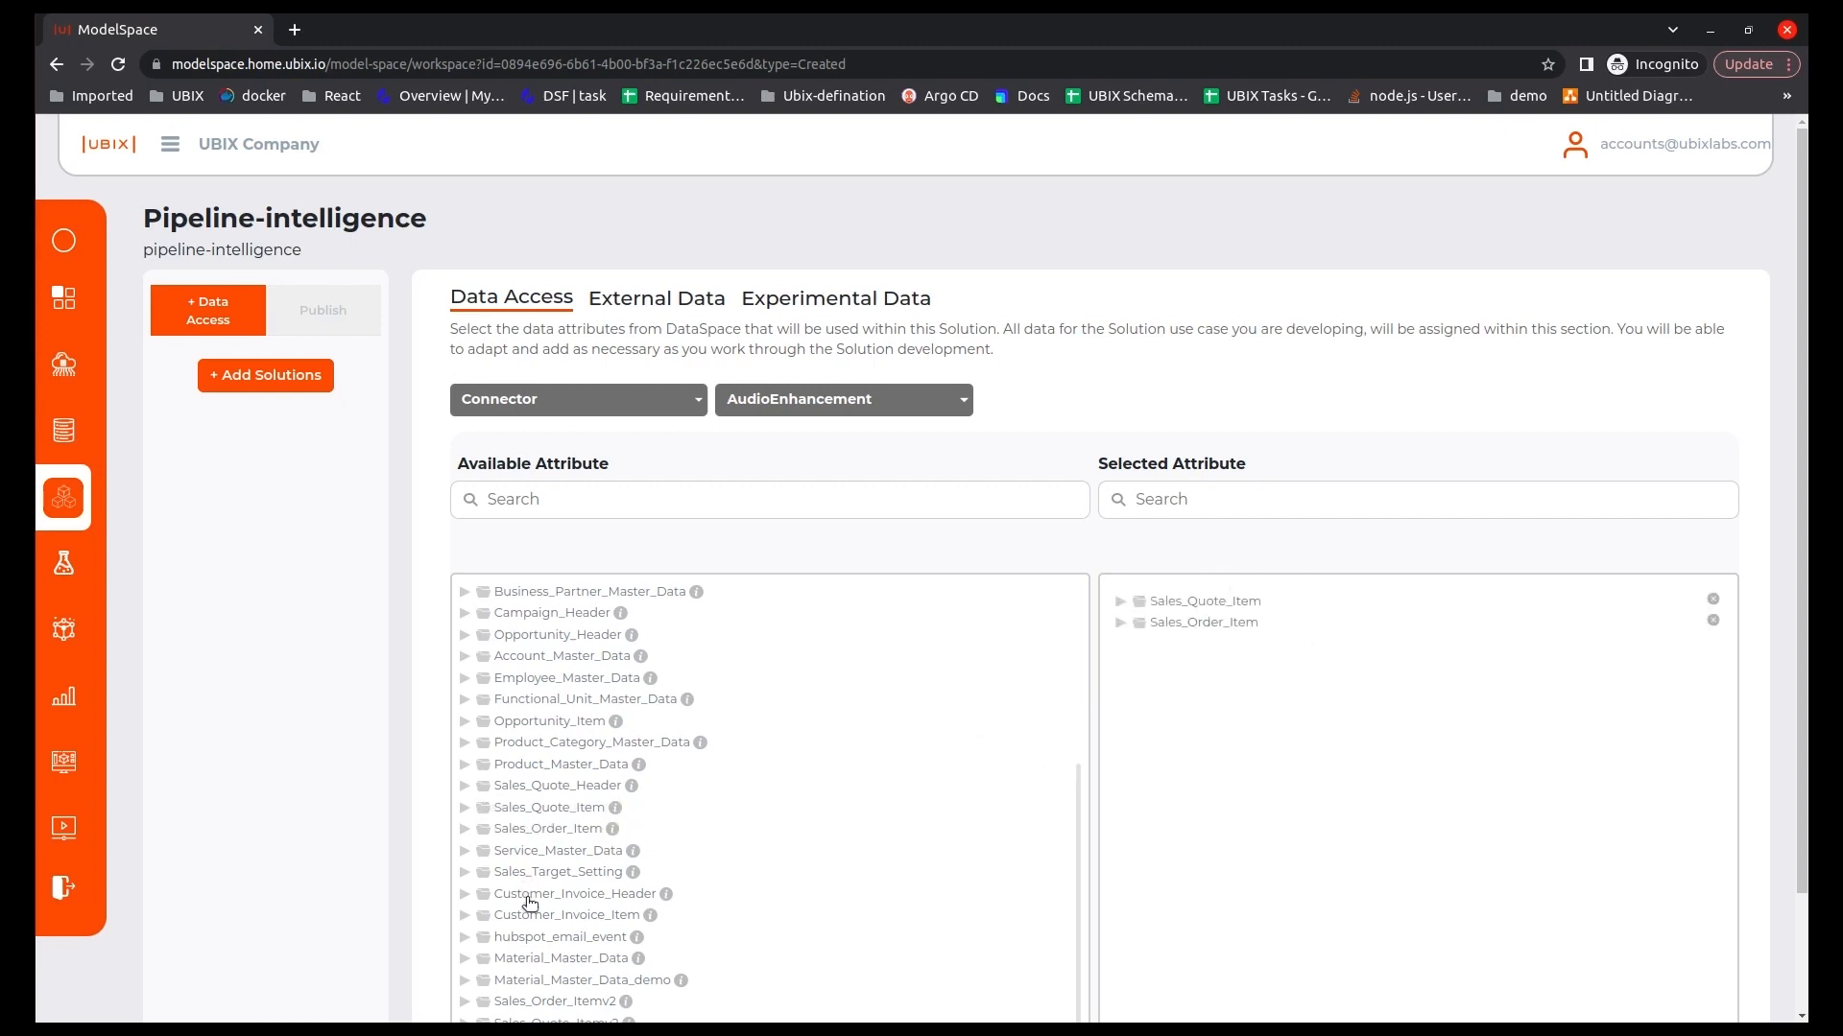
left_click_drag(1282, 778, 1219, 666)
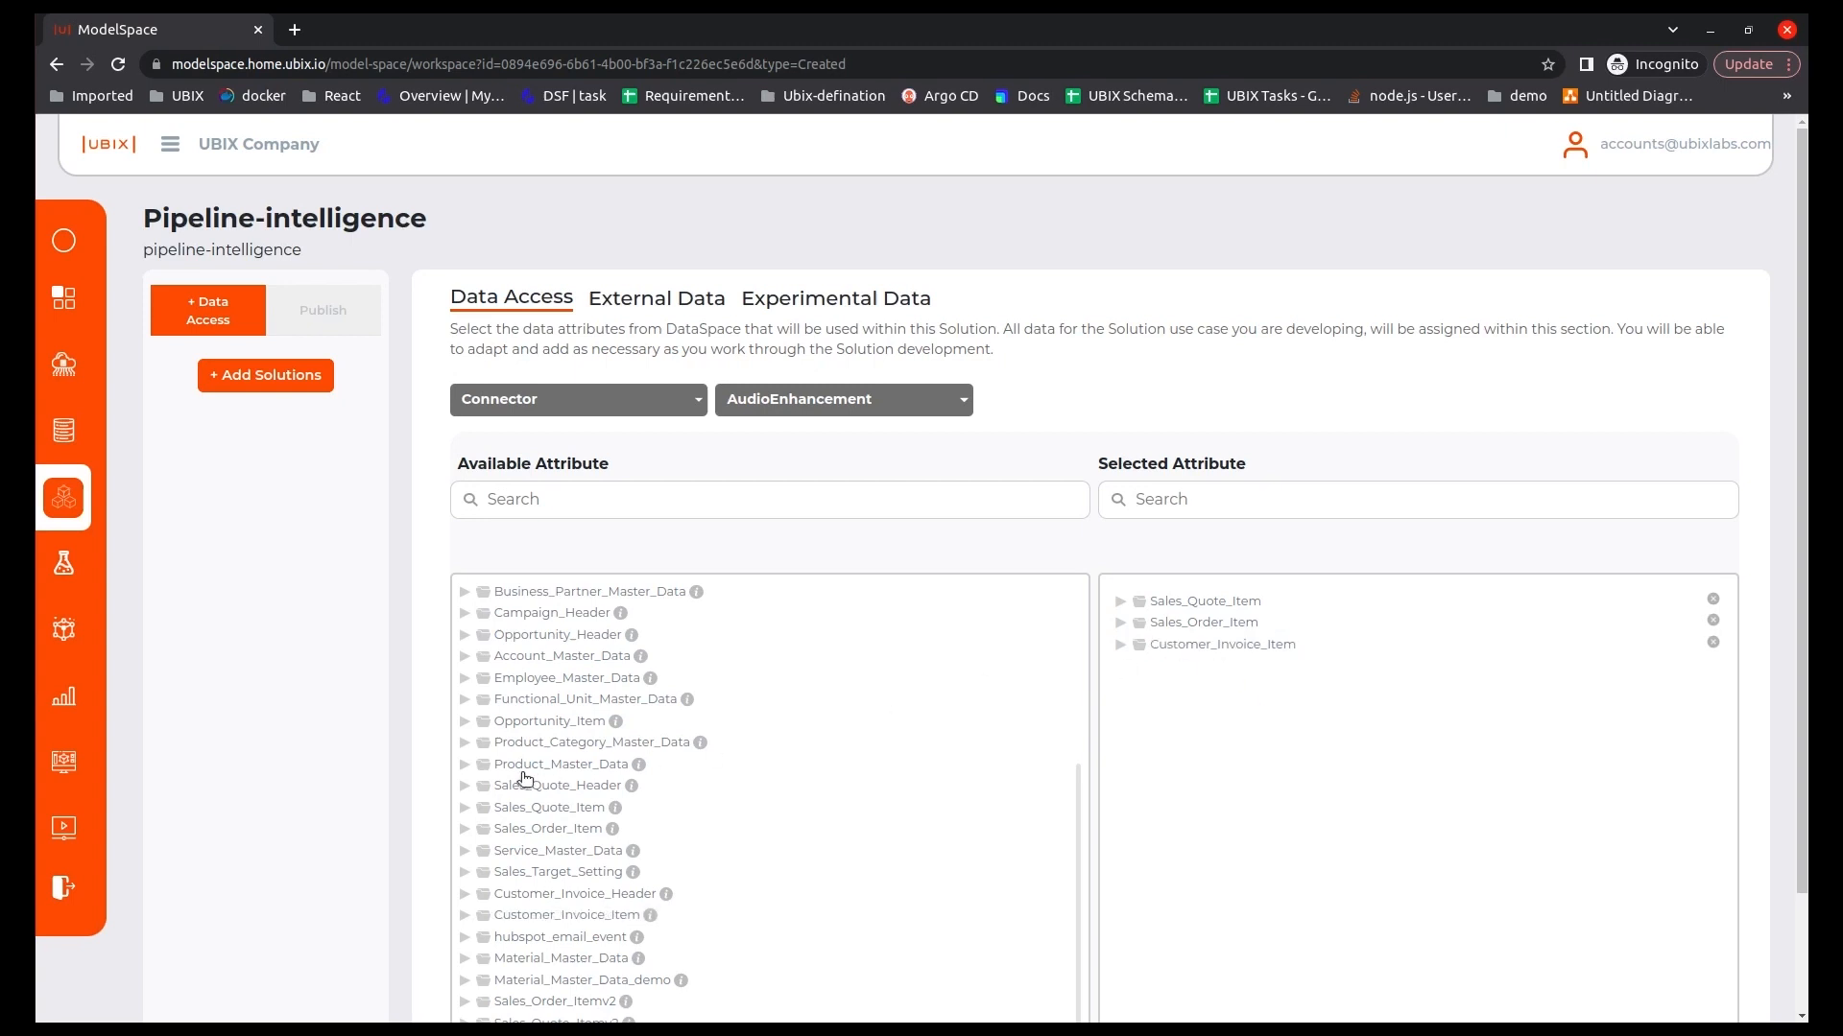
left_click_drag(1179, 678, 1188, 667)
left_click_drag(654, 849, 1250, 725)
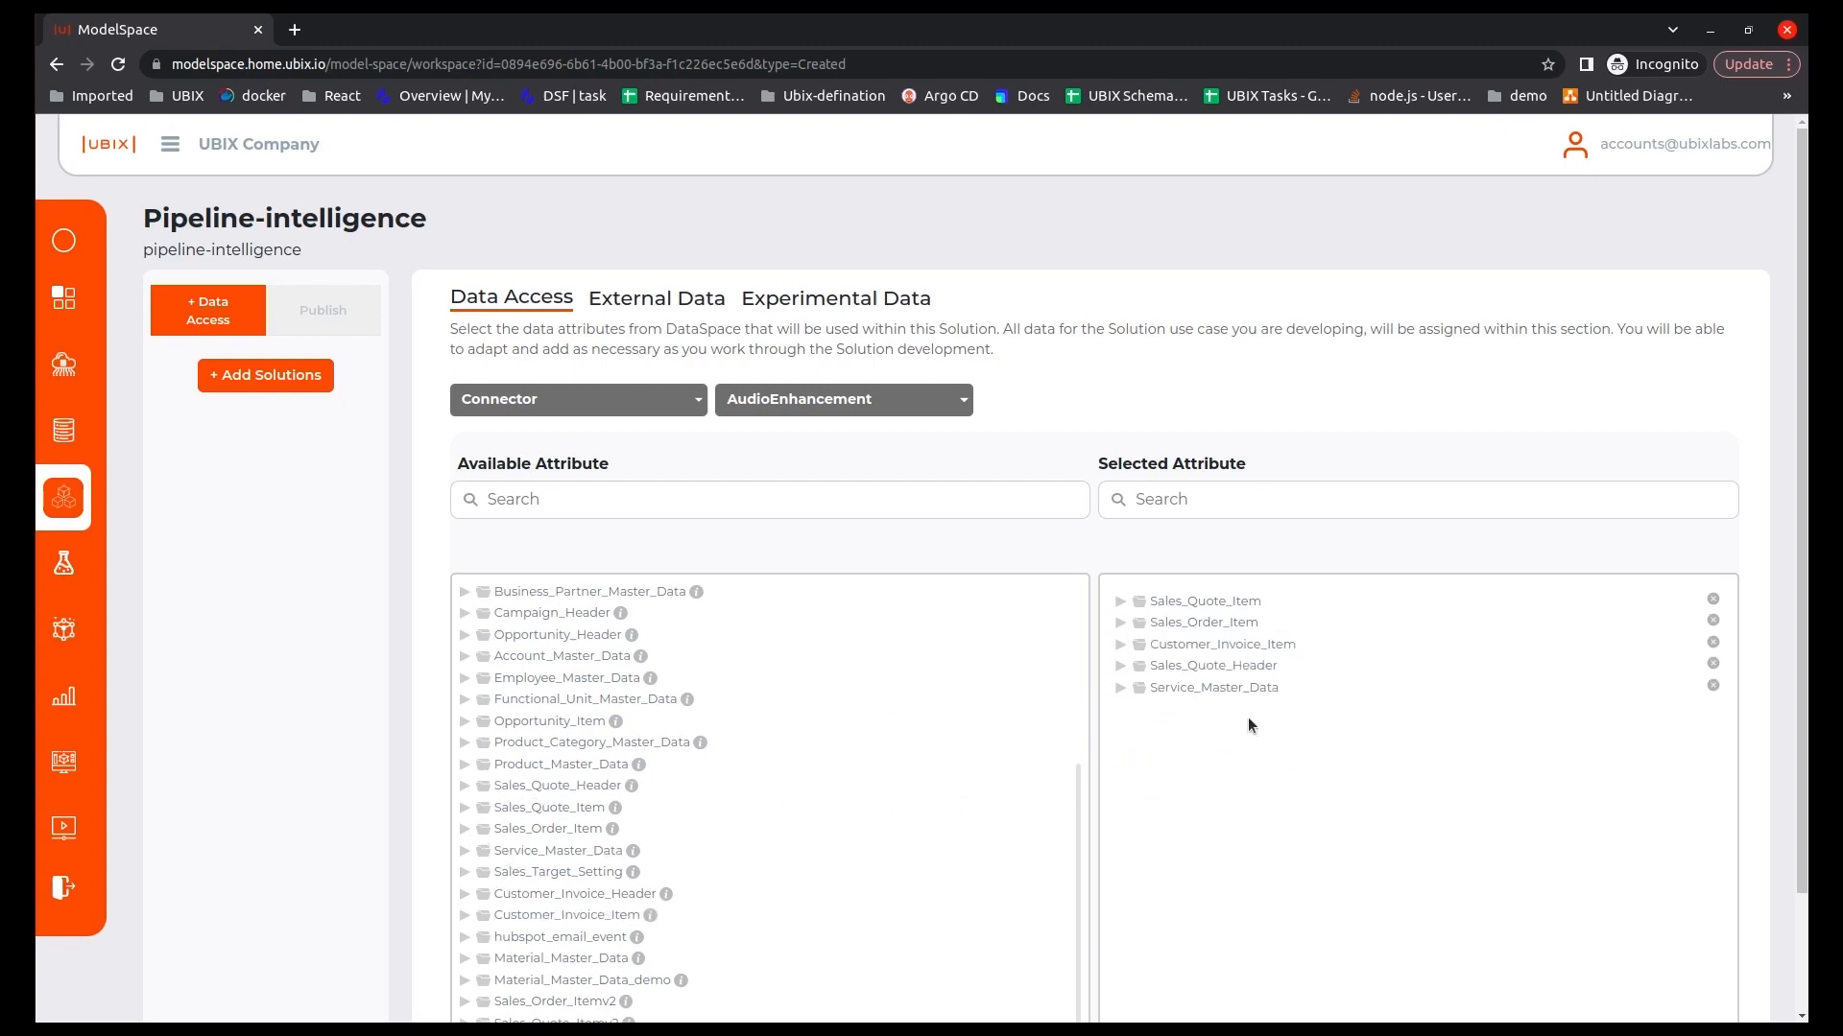
left_click_drag(899, 730, 1249, 722)
left_click_drag(510, 701, 1209, 758)
scroll(1344, 905, "down", 1)
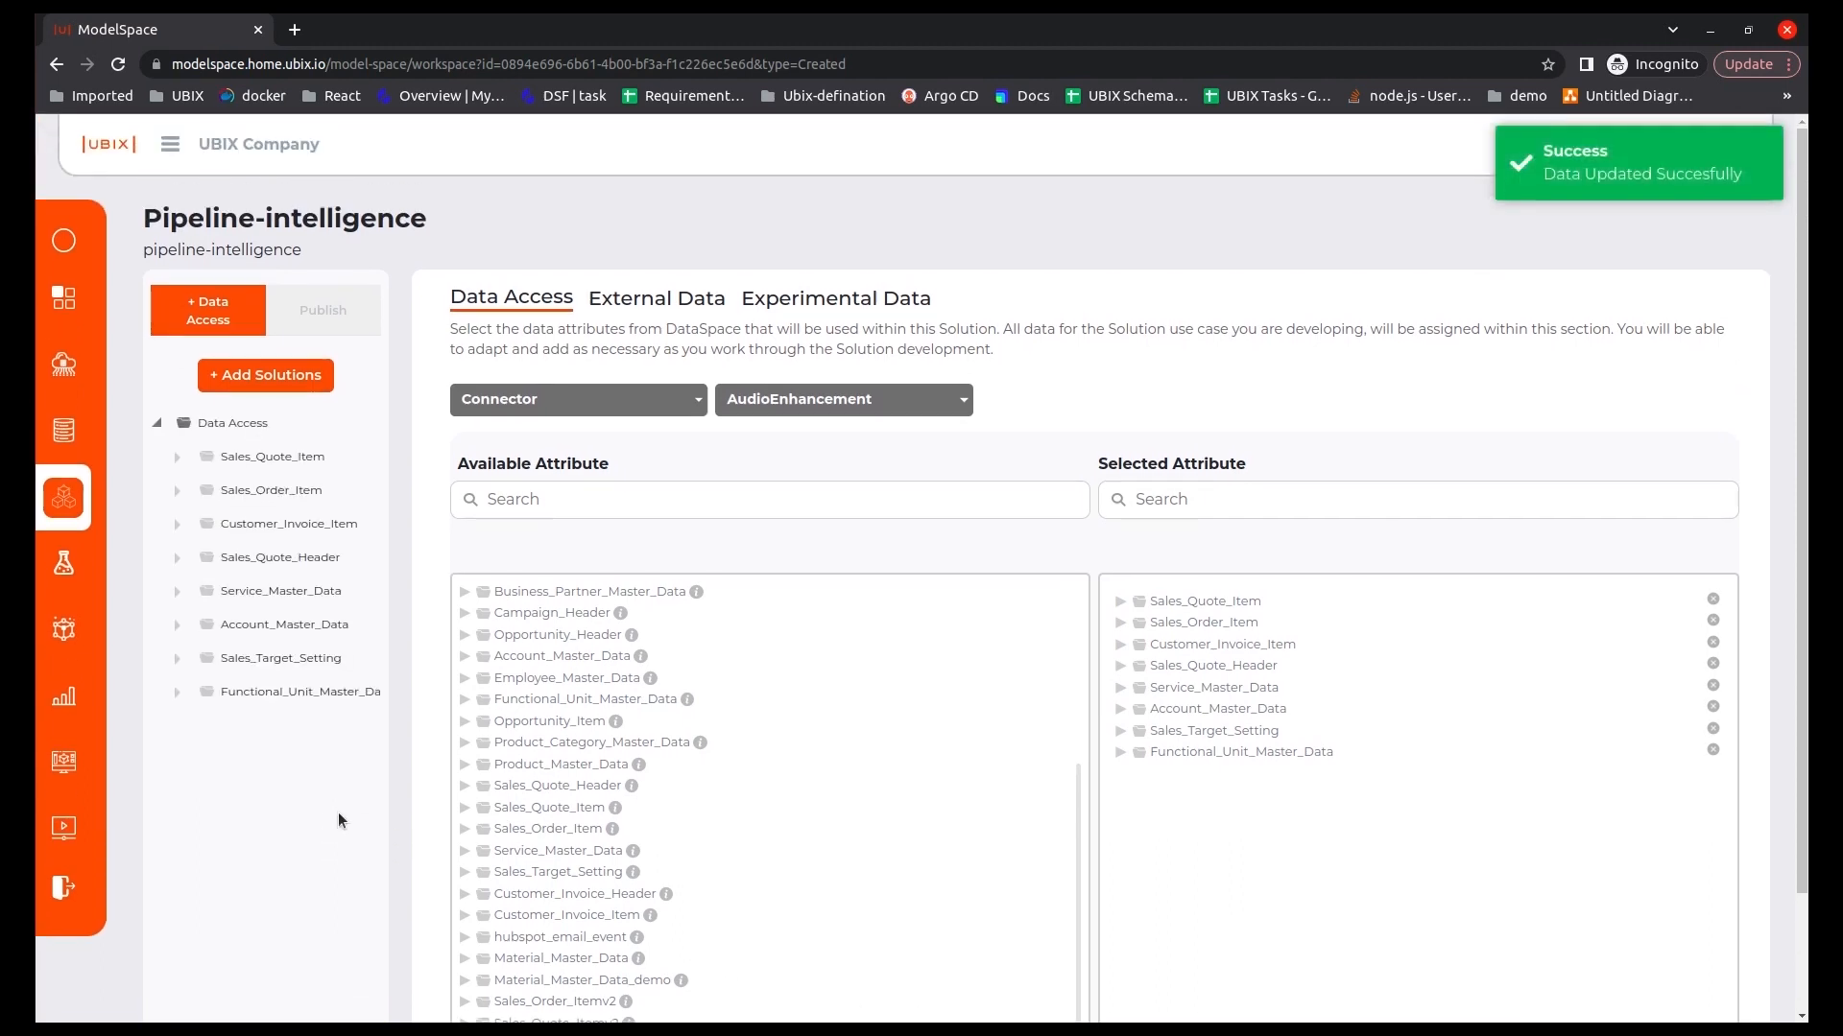
Add a solution named "pipeline-intelligence" with the solution type Forecasting - Transaction History.
left_click(261, 376)
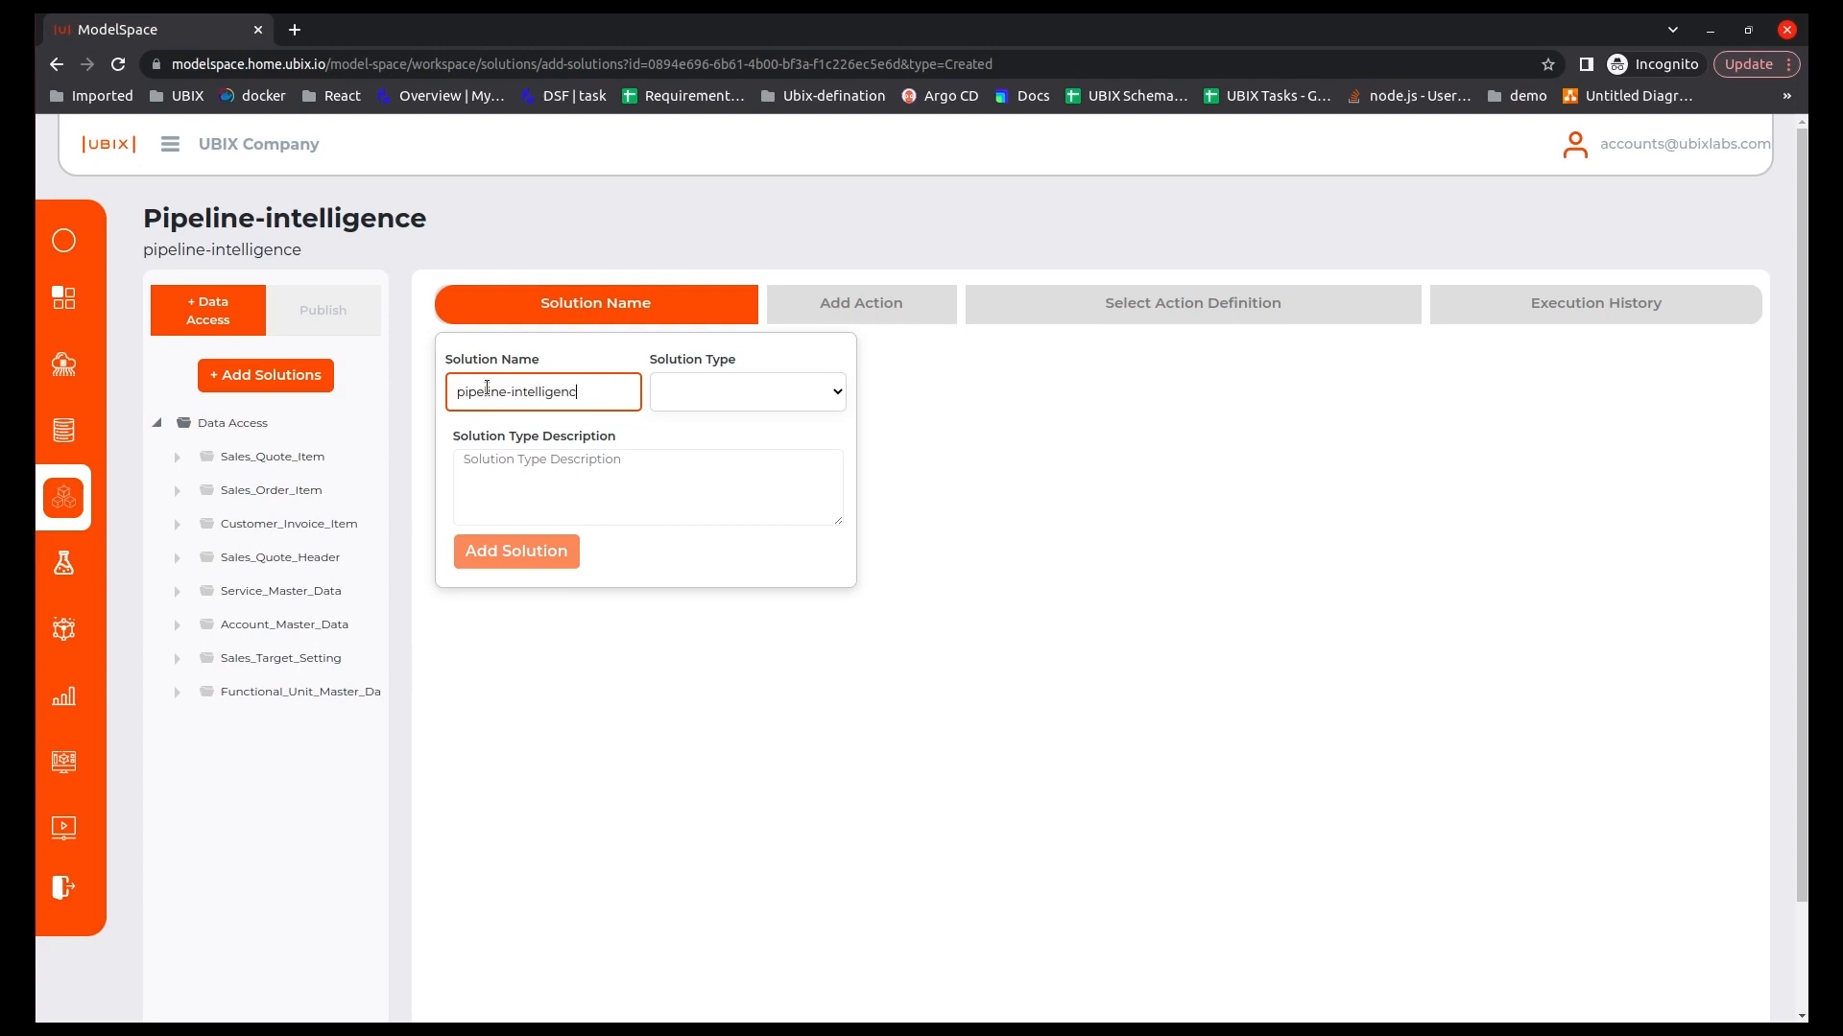
type("e")
left_click(735, 394)
left_click(733, 428)
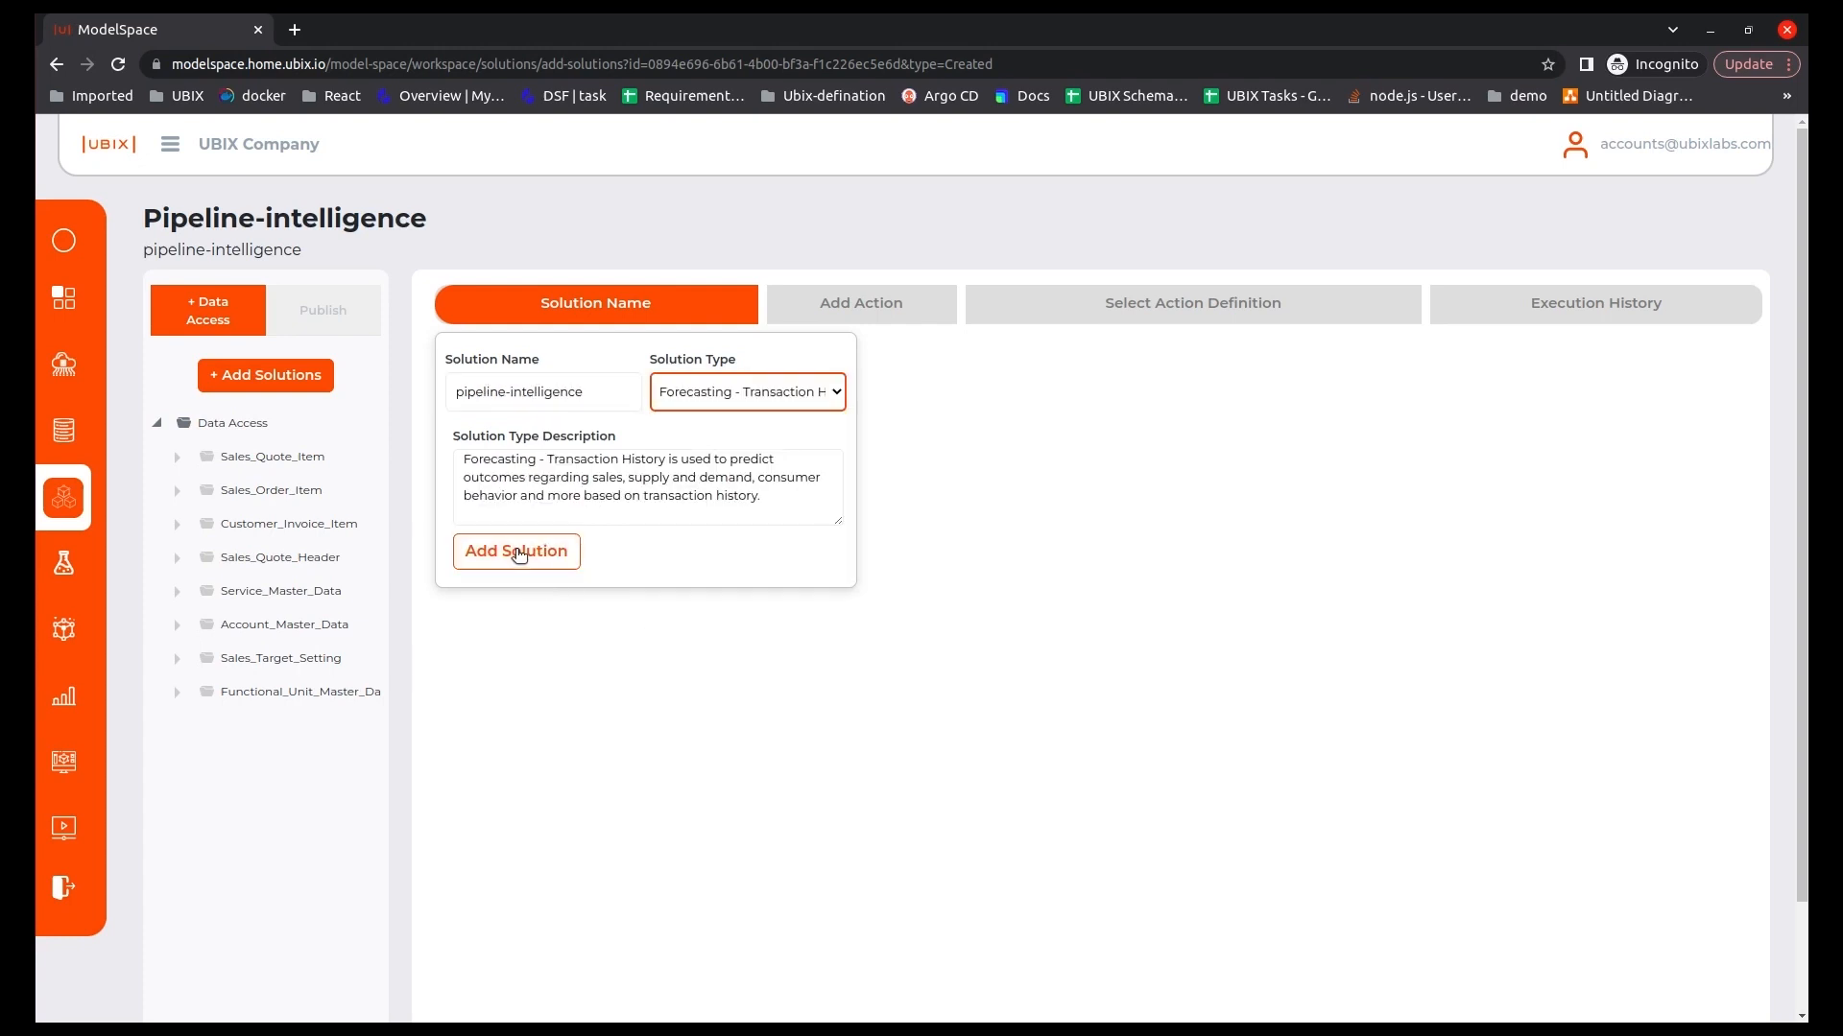
left_click(516, 552)
Add a Model Comparison action to the solution using the ae-transaction-action definition.
left_click(841, 410)
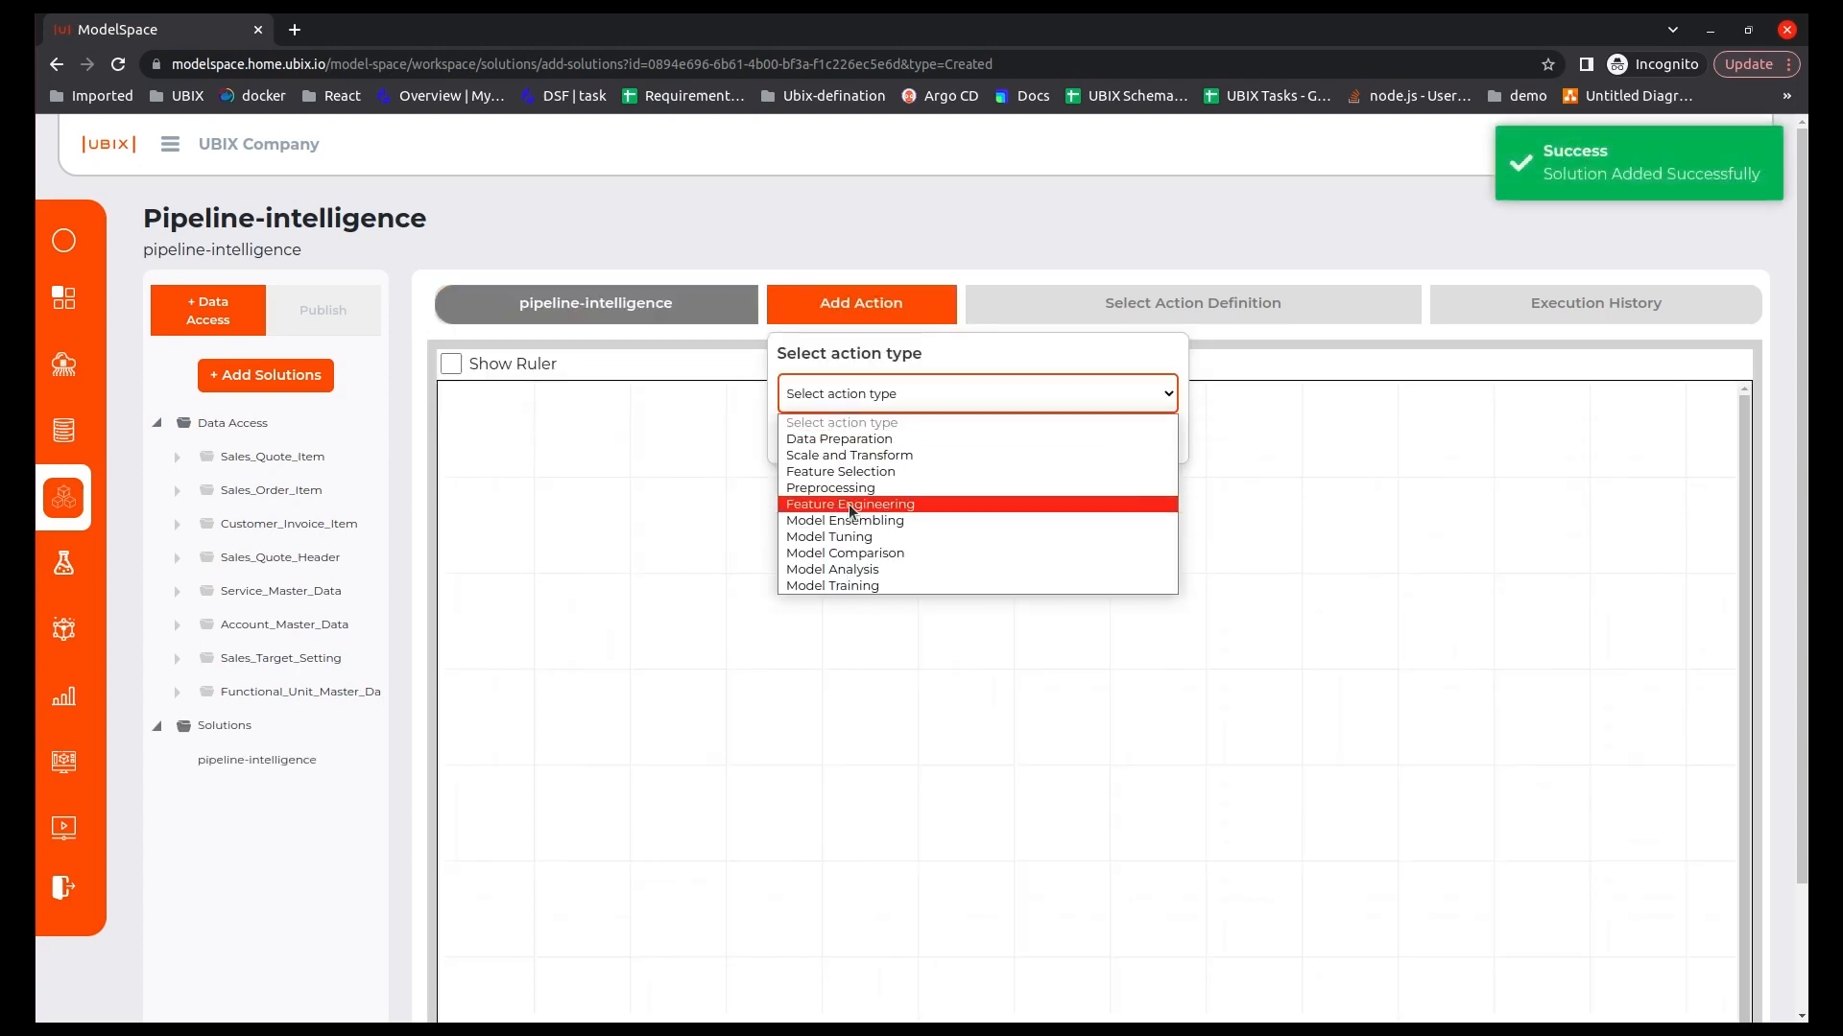
left_click(1056, 539)
left_click(1132, 438)
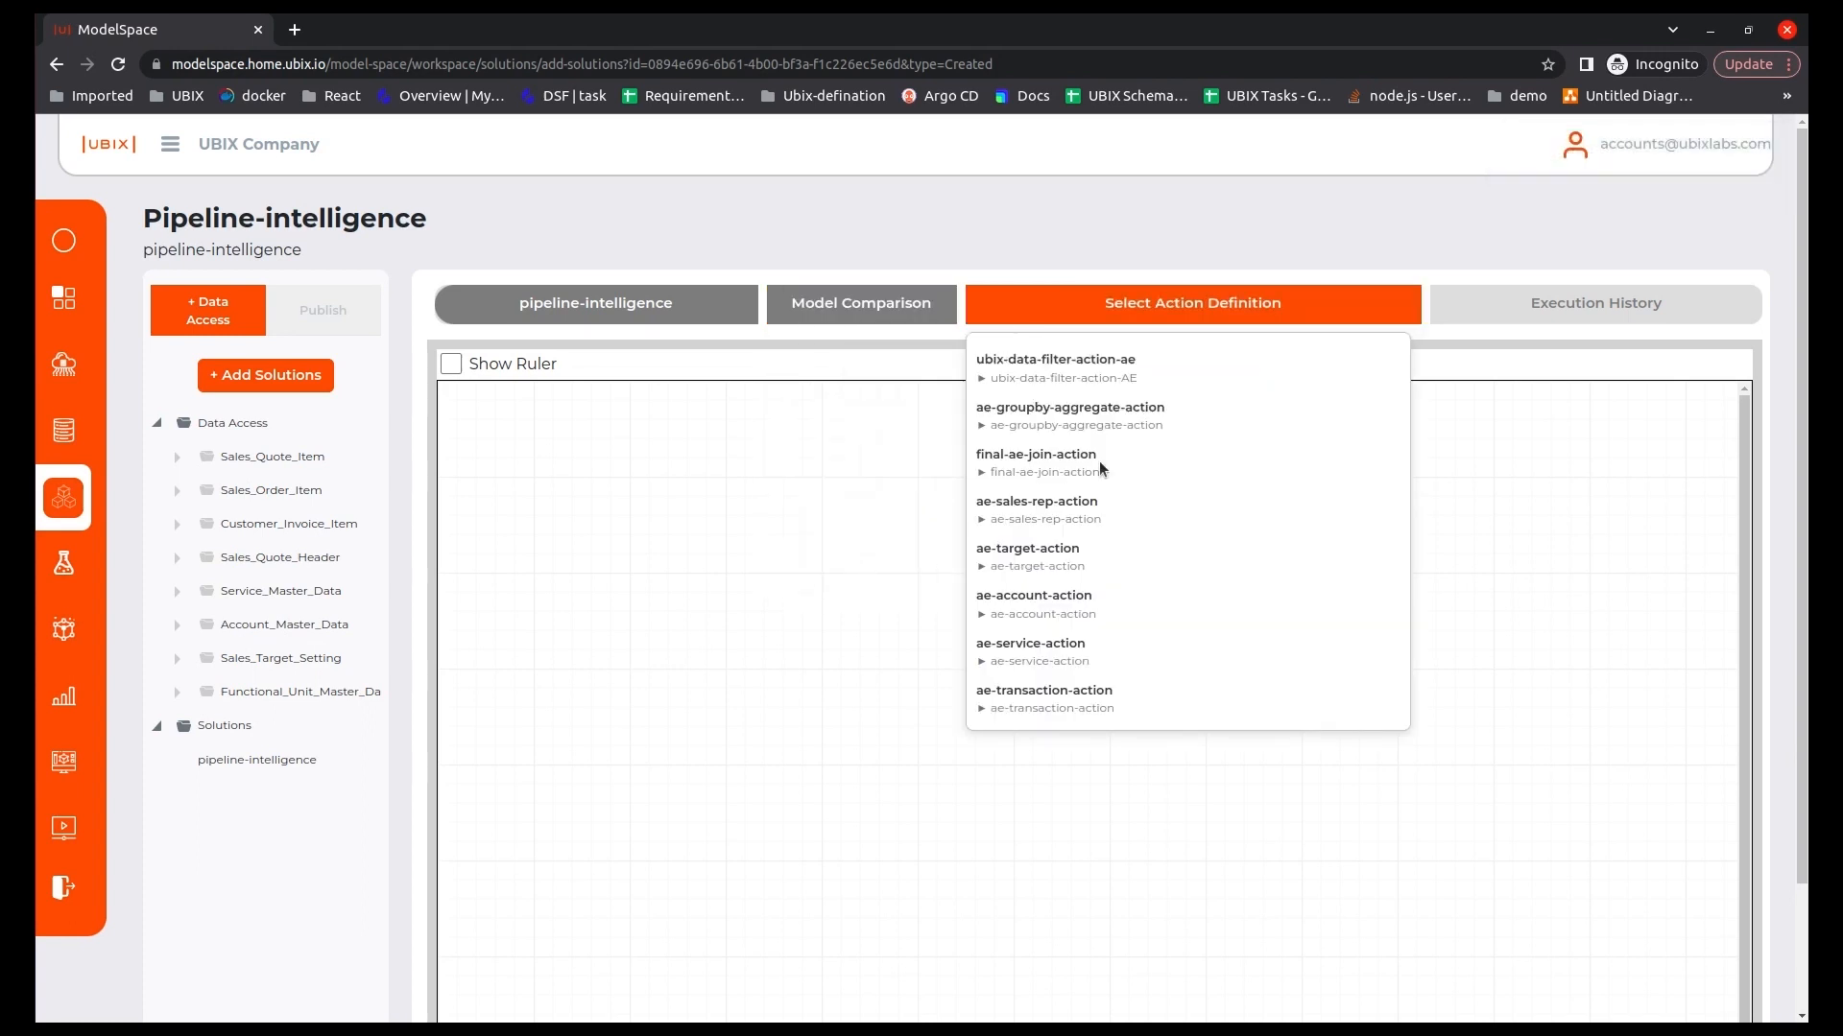
left_click(1017, 717)
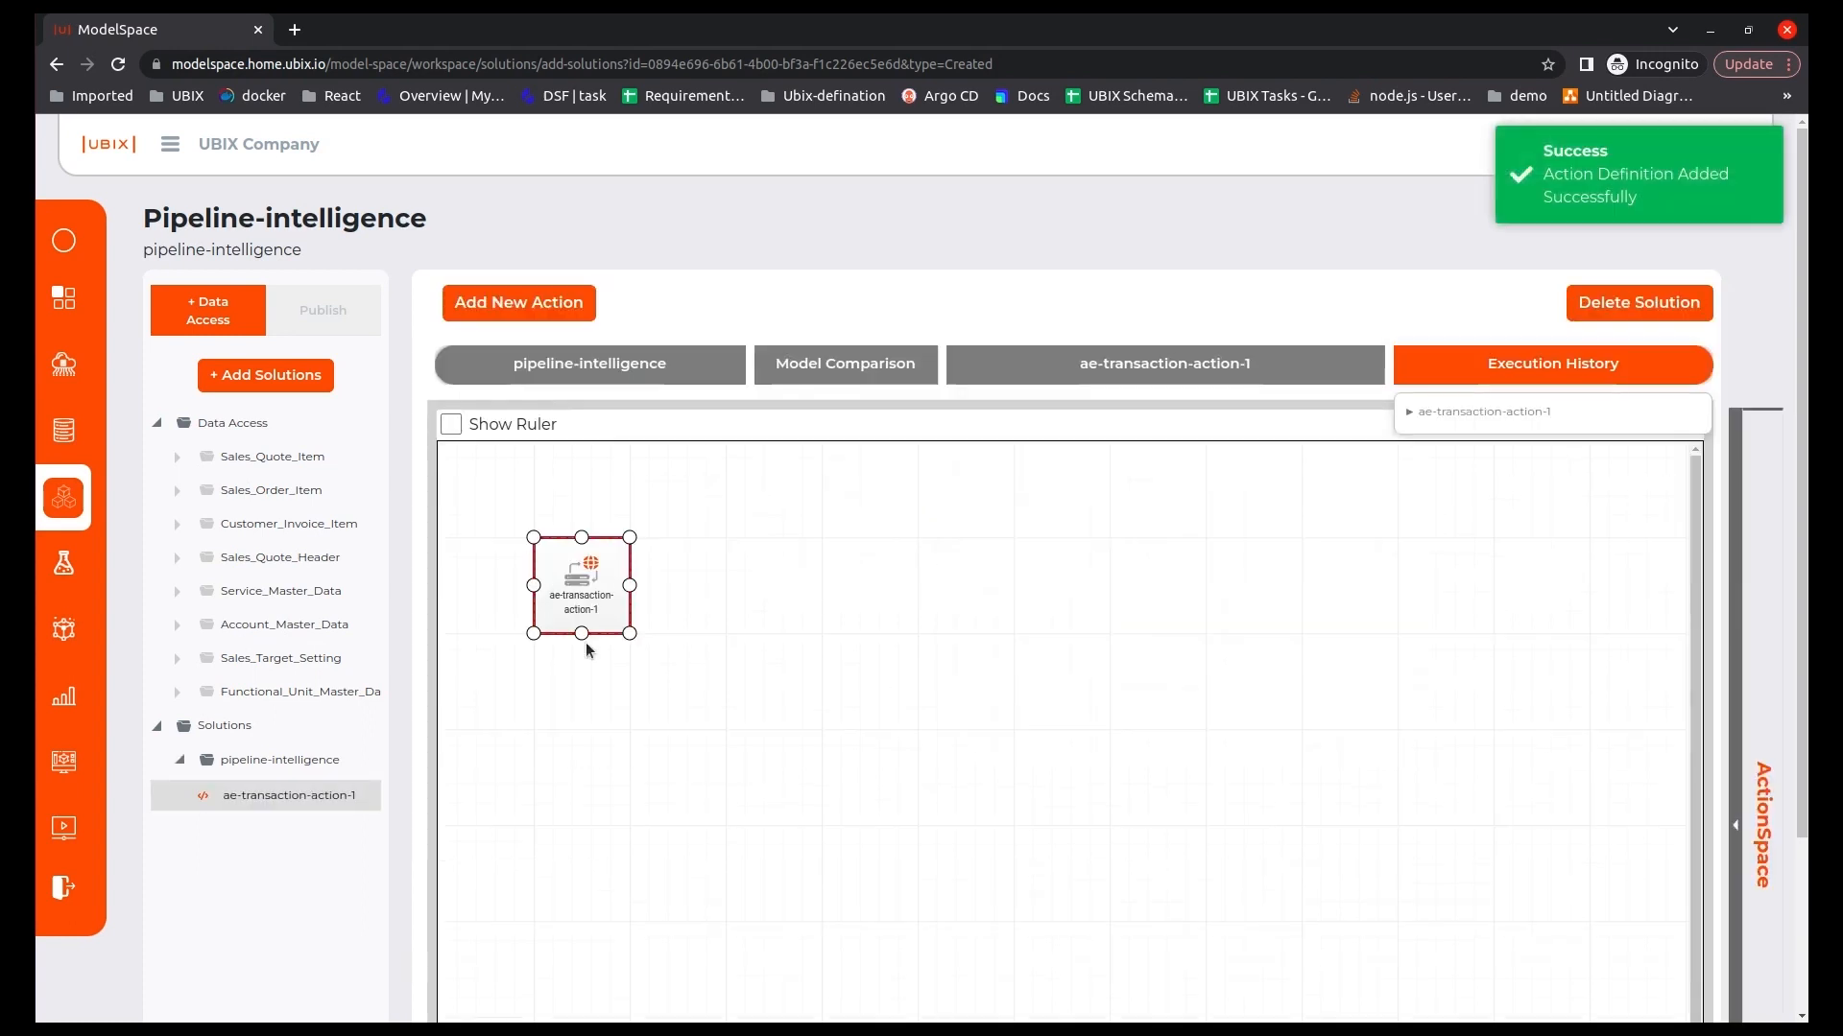
Open the ae-transaction-action-1 node and map the workspace's data attributes to the inputs of ae-transaction-function.
double_click(606, 572)
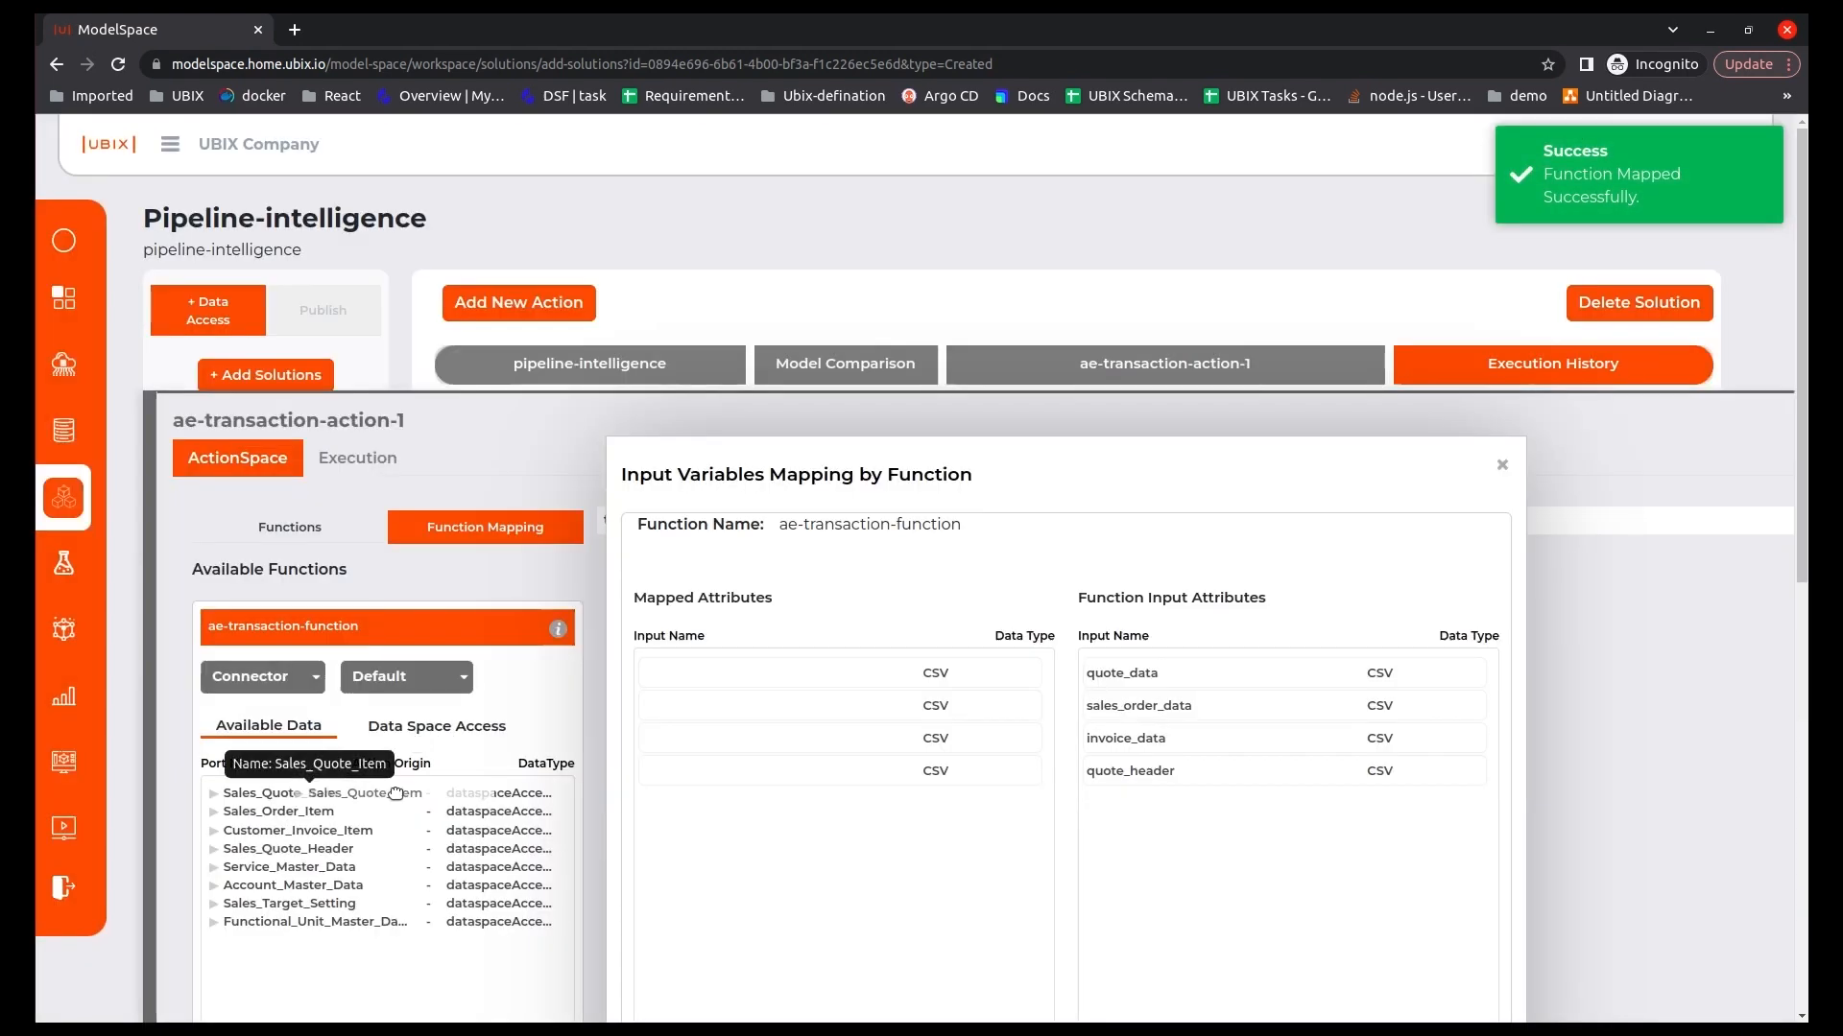
left_click_drag(395, 793, 753, 675)
left_click_drag(288, 812, 718, 753)
left_click_drag(288, 848, 761, 765)
scroll(981, 851, "down", 1)
scroll(981, 852, "down", 1)
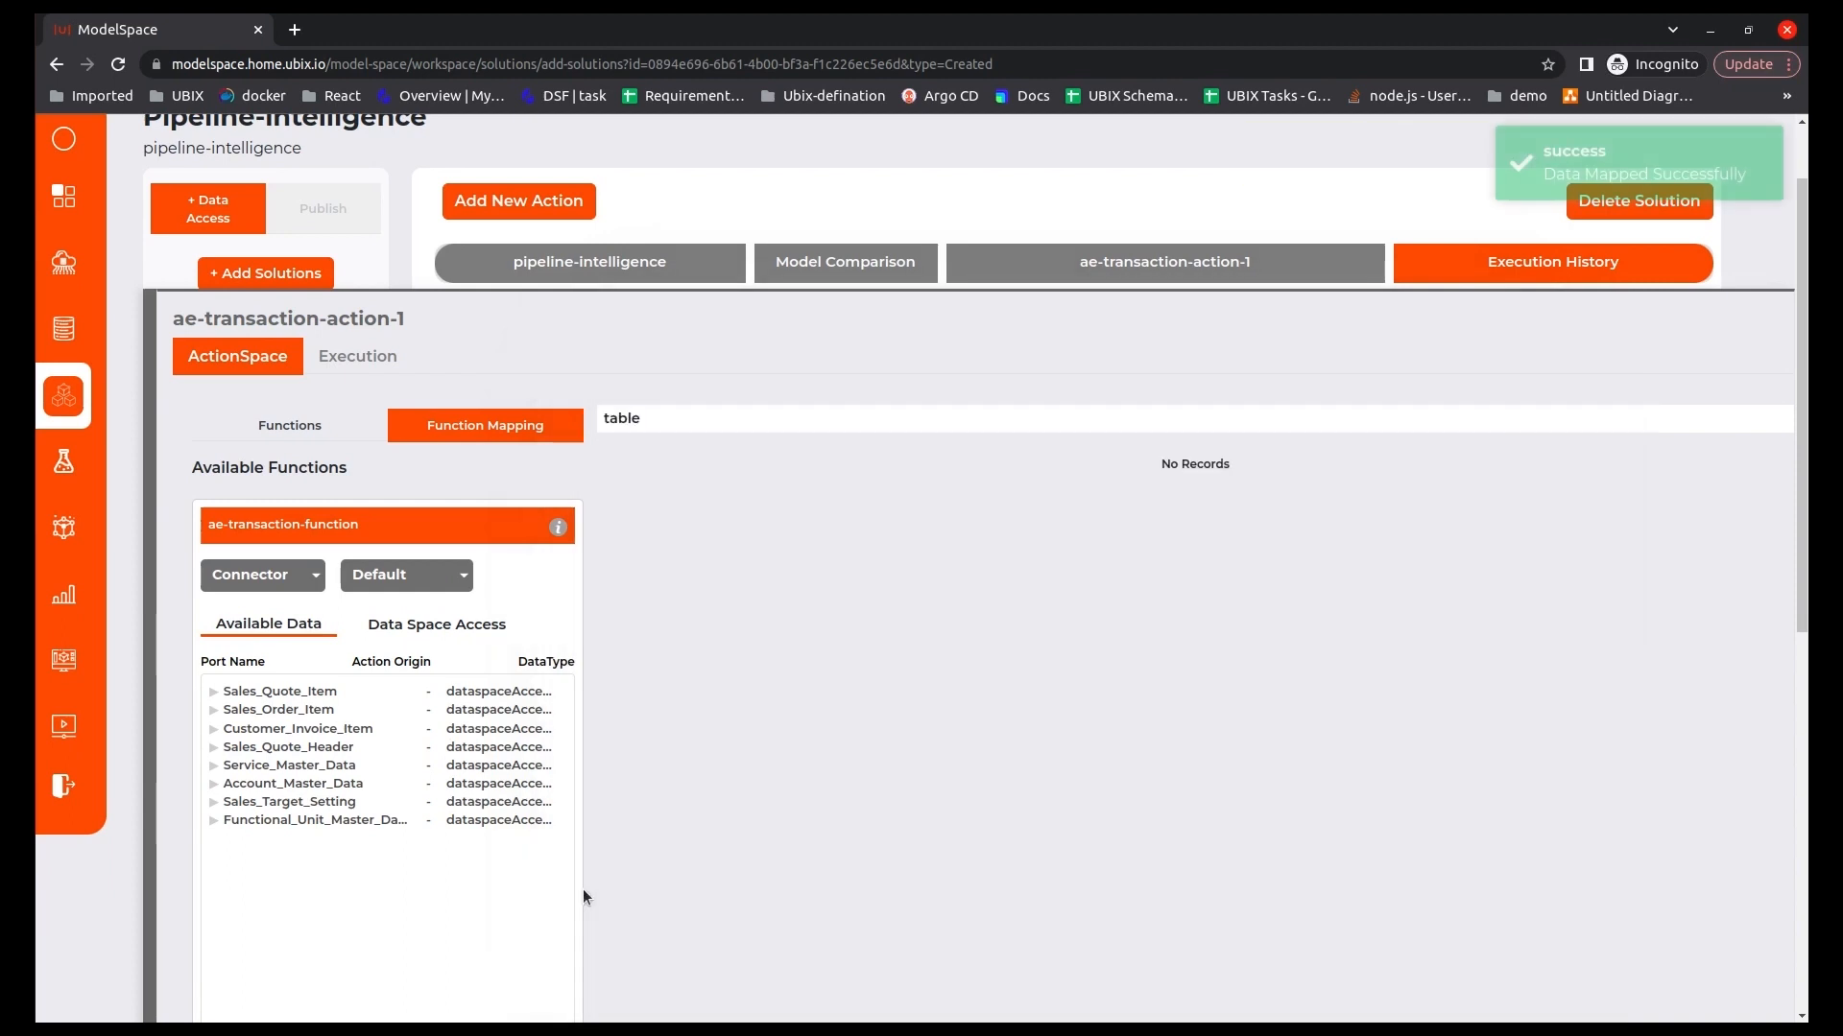
Execute the transaction action, accept its execution and return to the solution canvas.
scroll(597, 881, "down", 2)
left_click(432, 875)
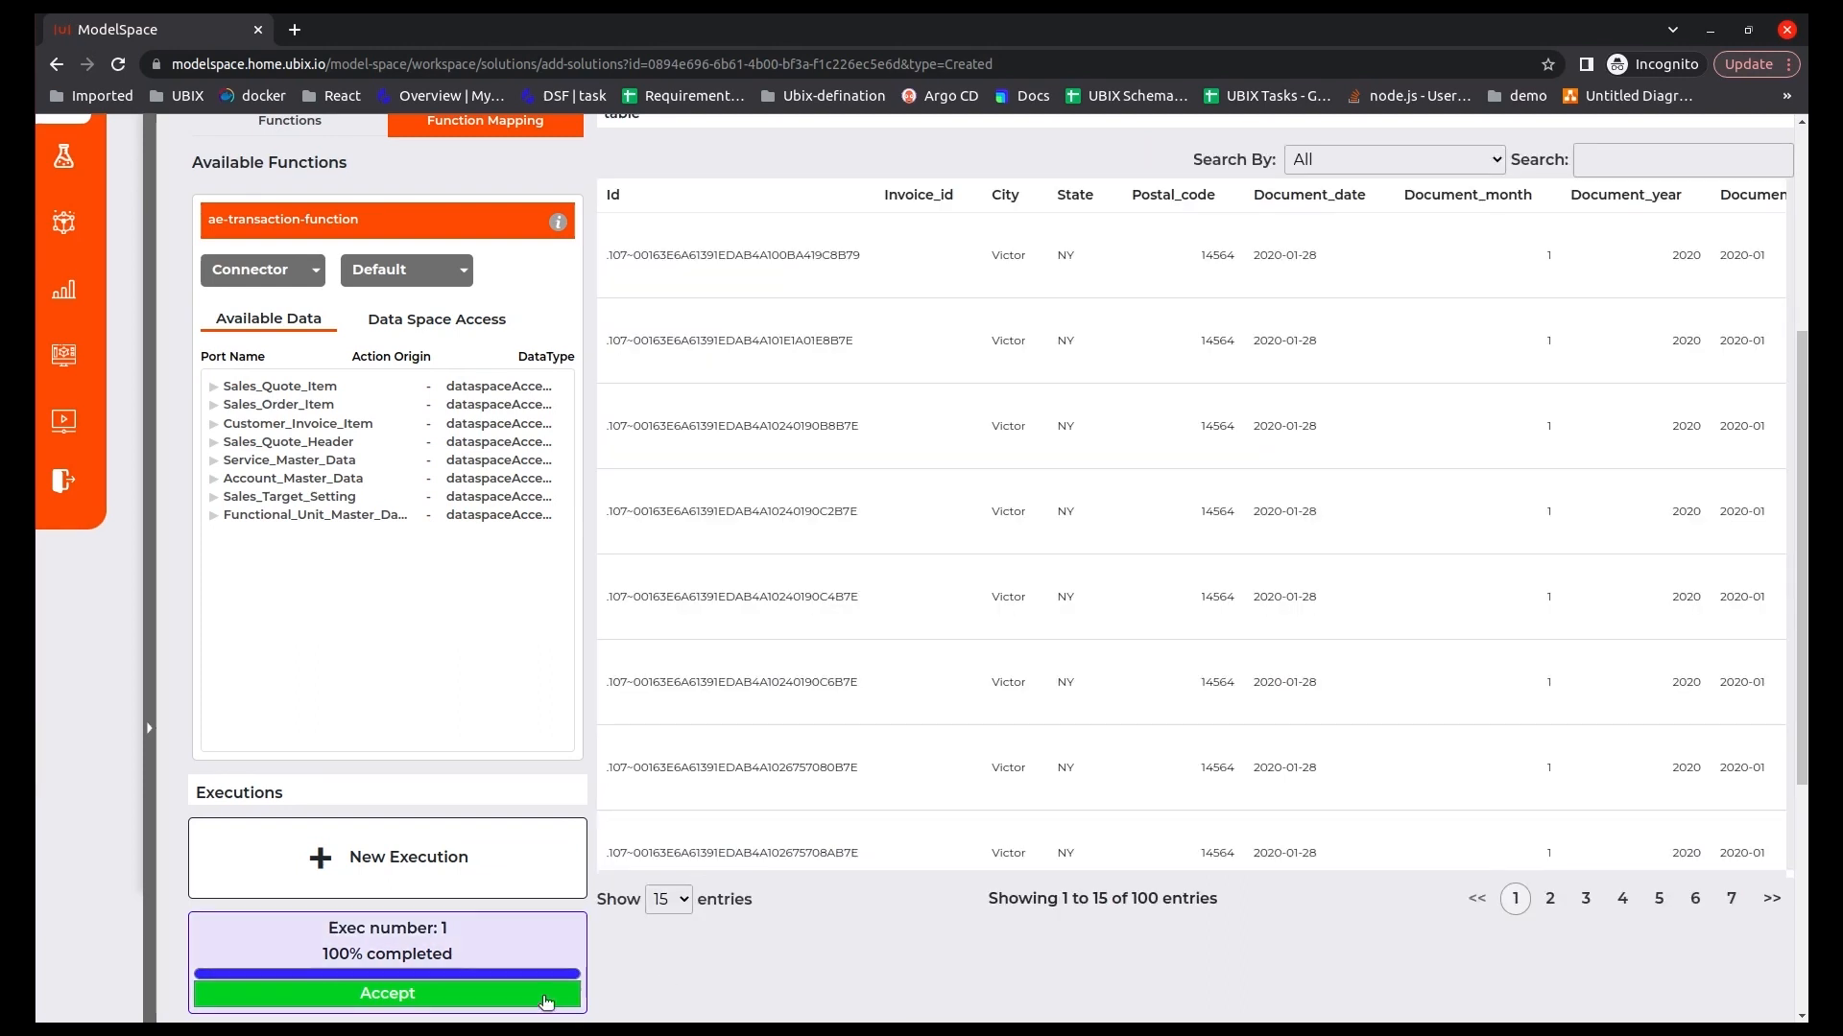
left_click(546, 1002)
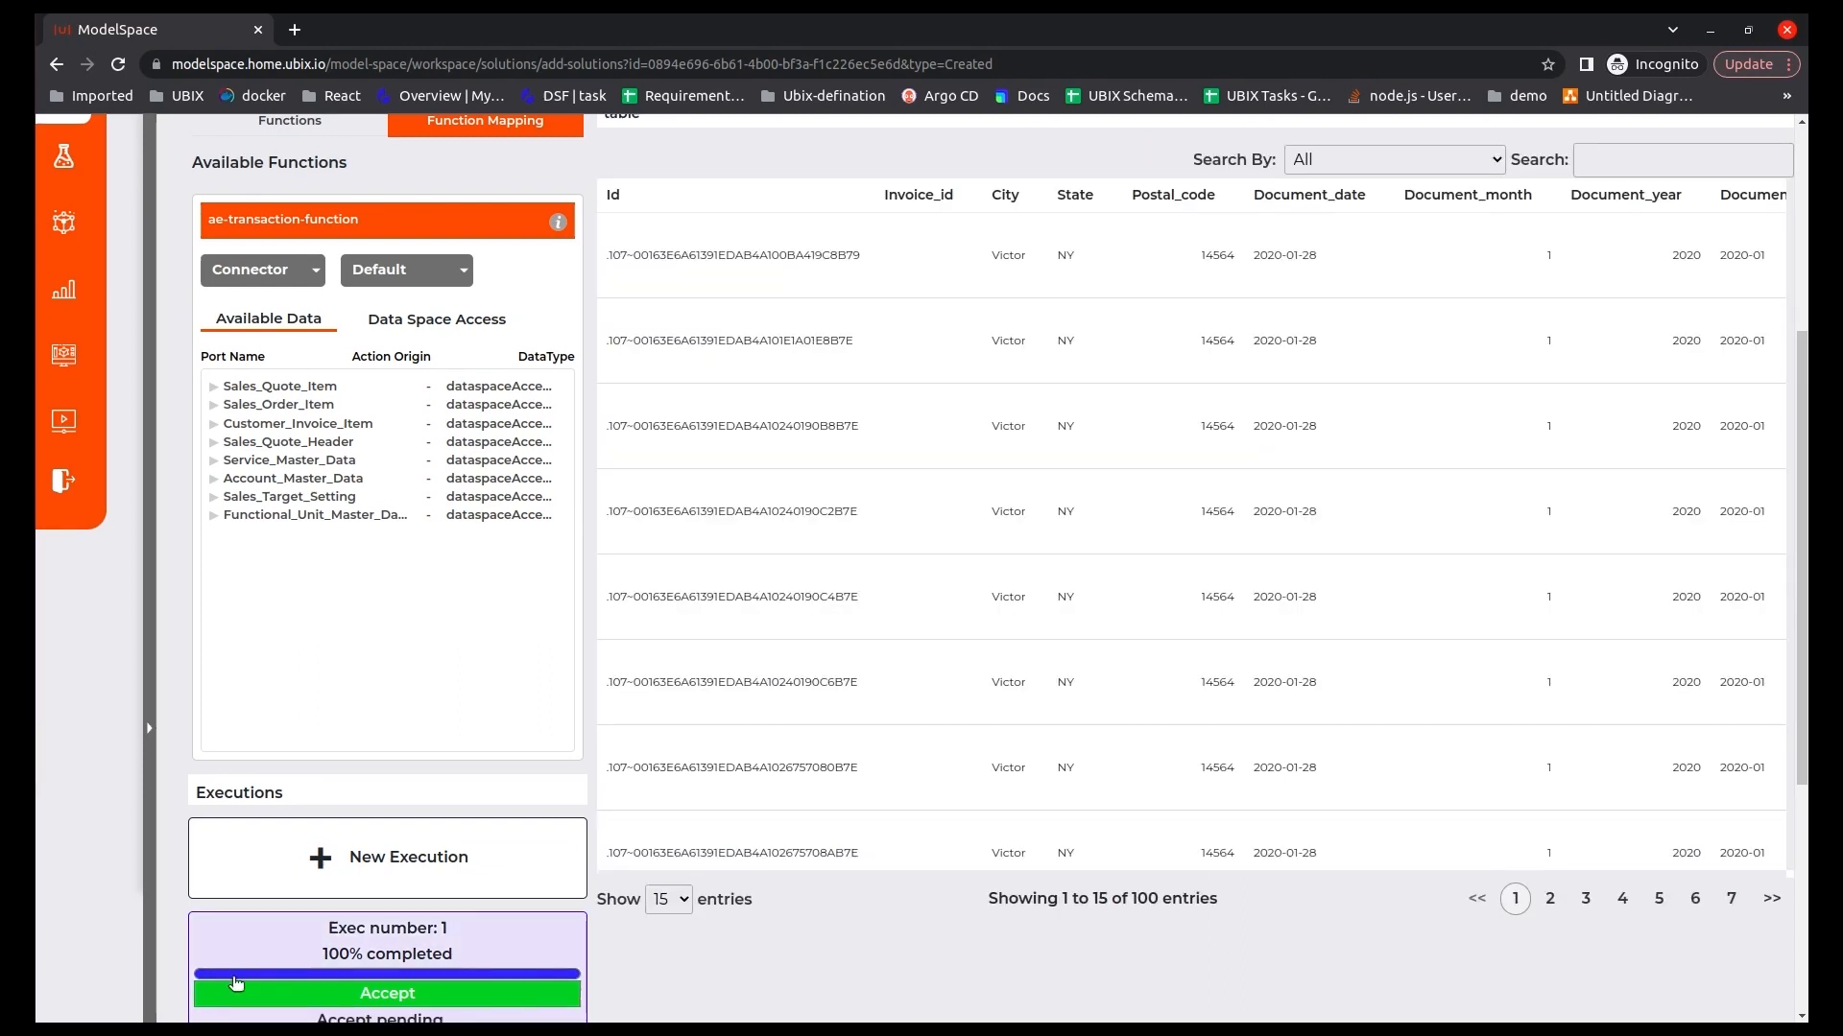
scroll(796, 808, "up", 1)
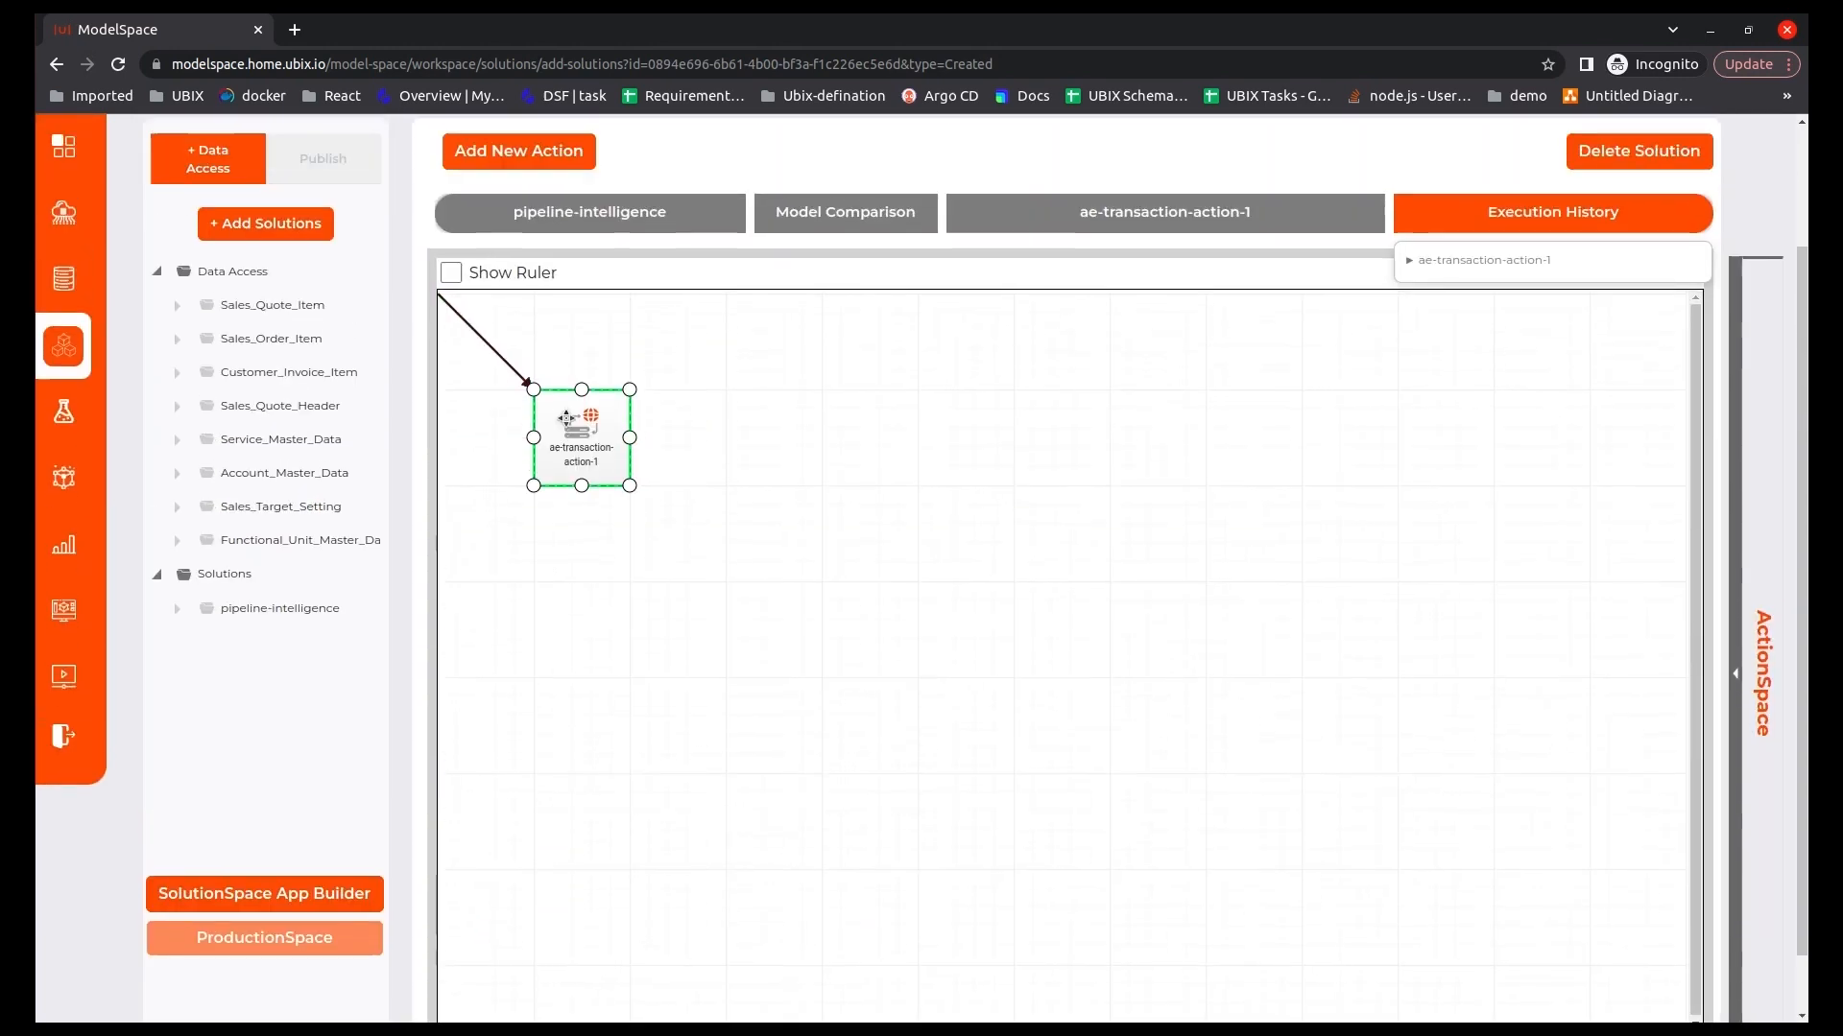
Add a new Model Comparison action using the ae-service-action definition.
left_click(541, 196)
left_click(838, 278)
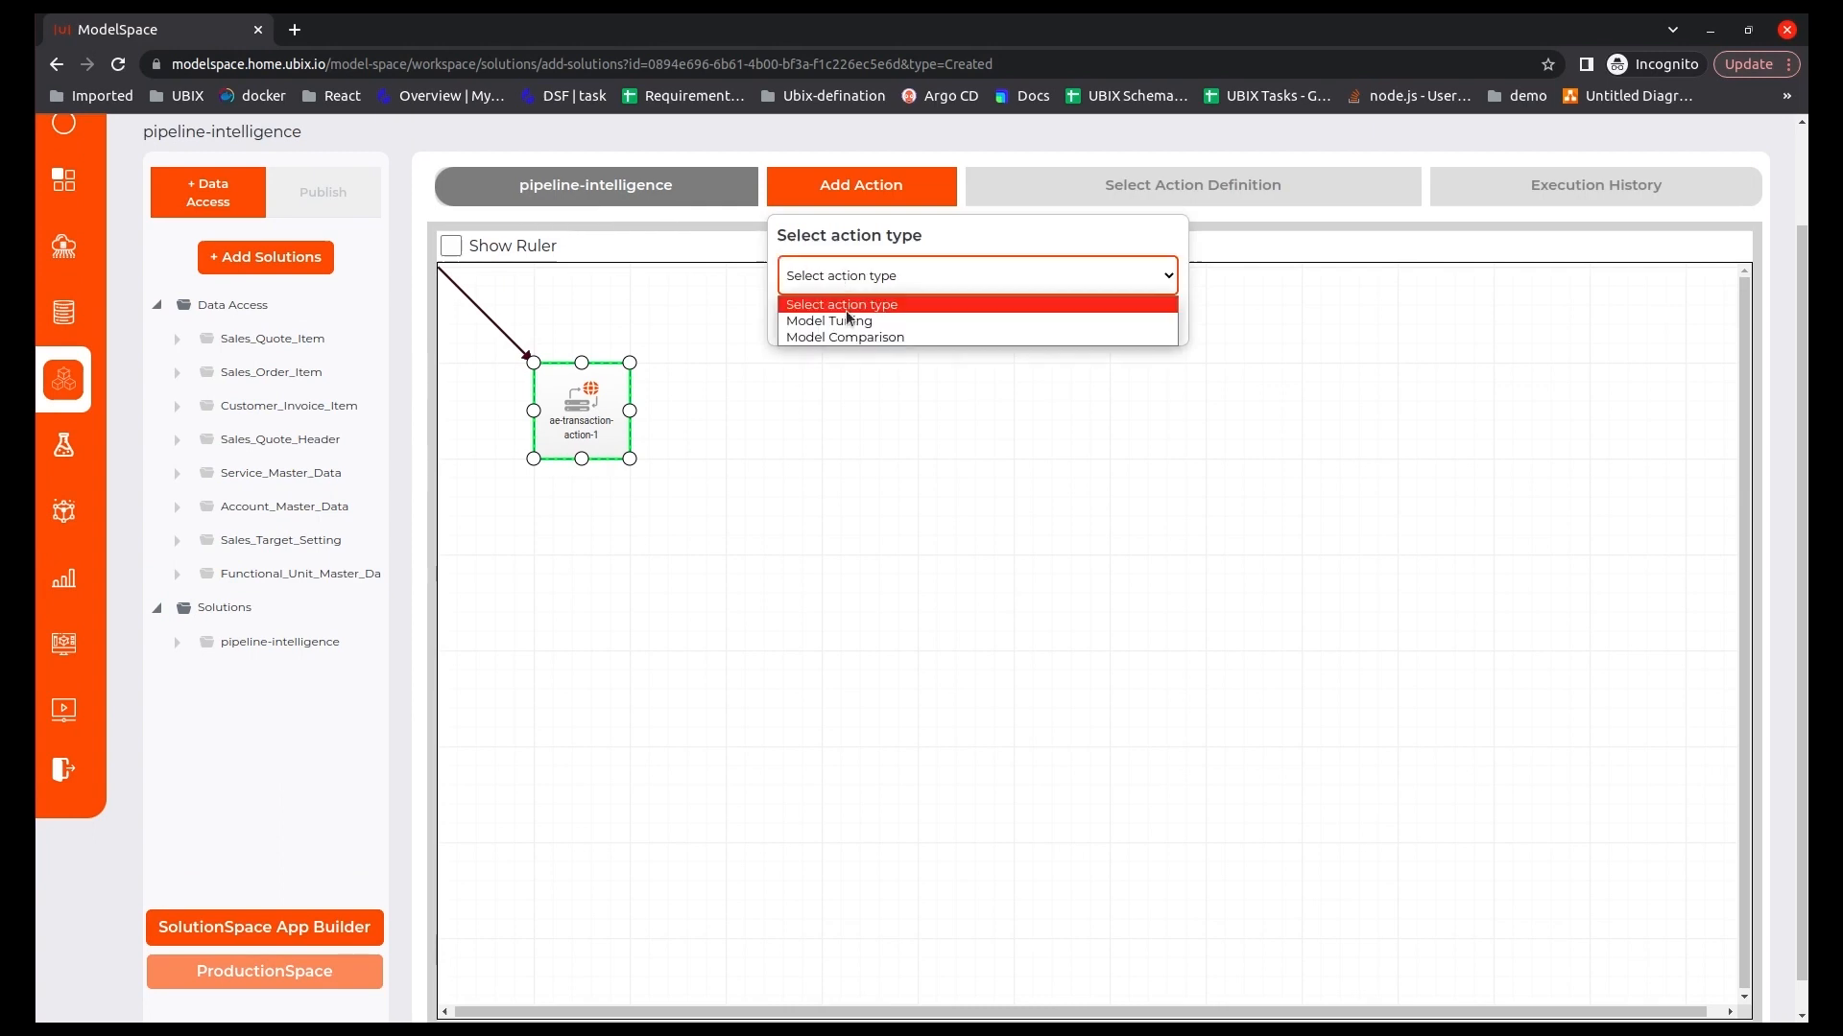
left_click(852, 338)
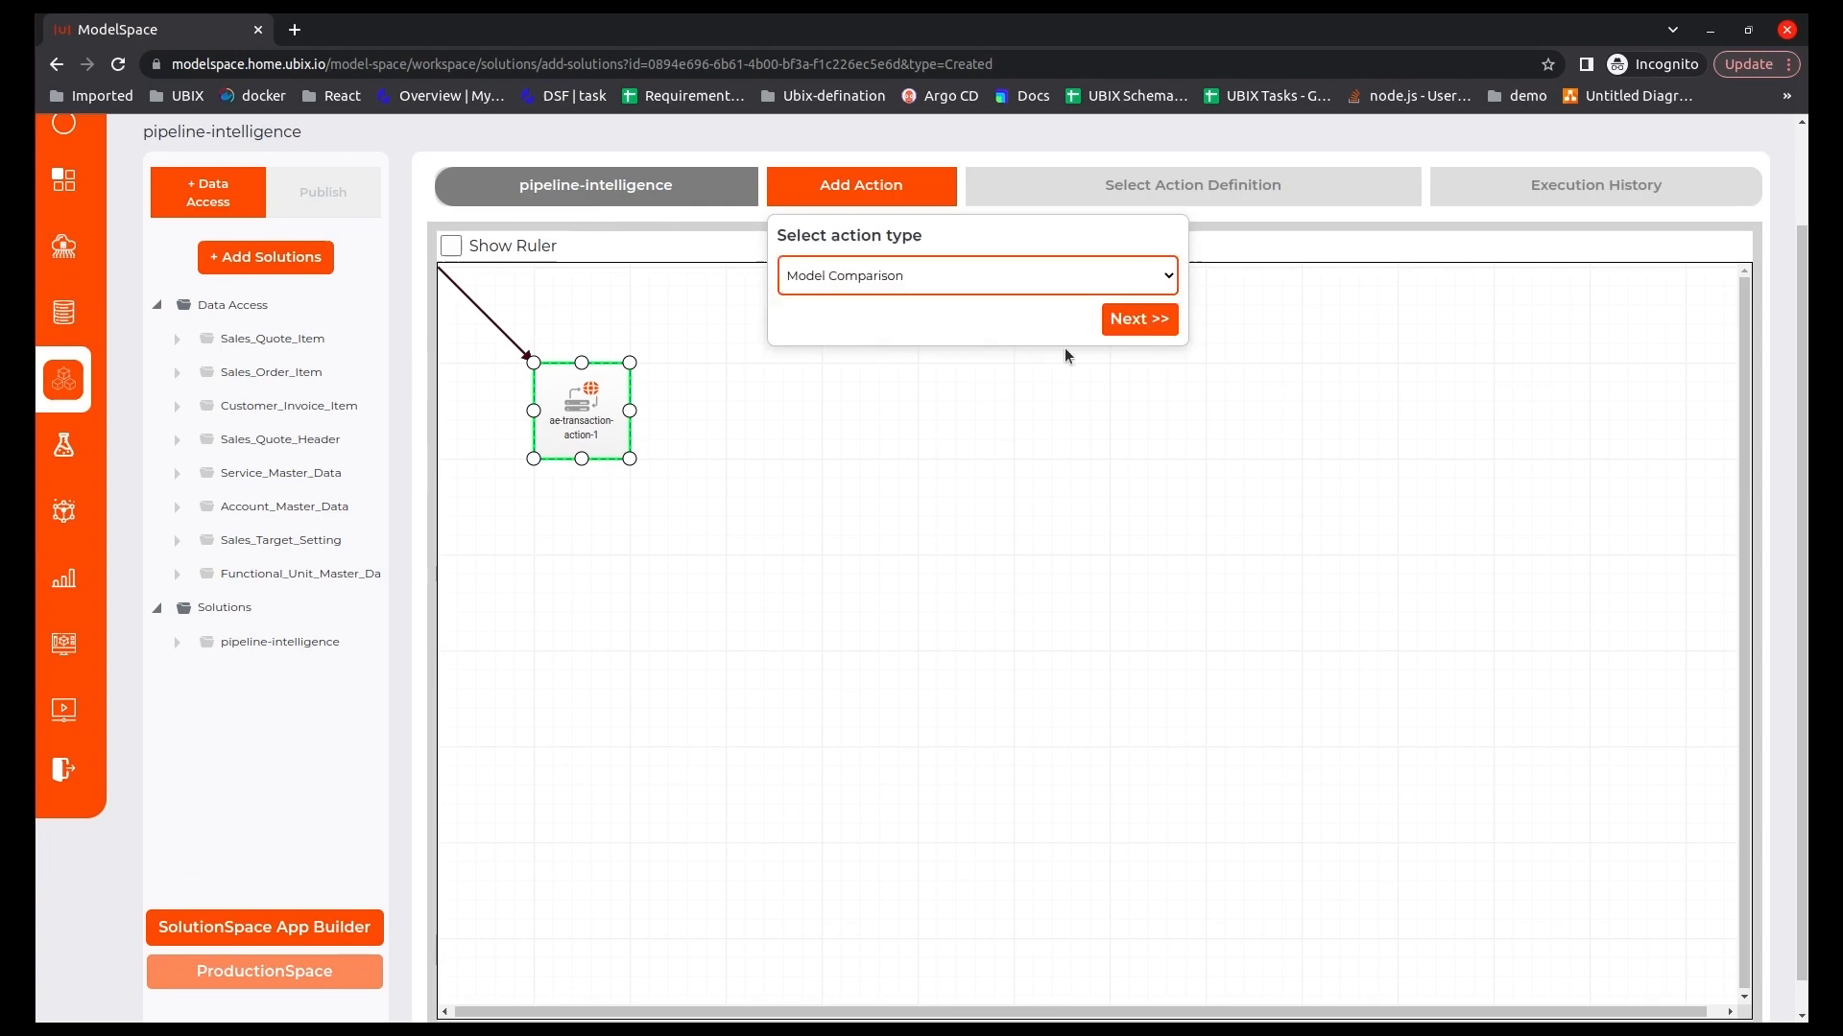
left_click(1119, 319)
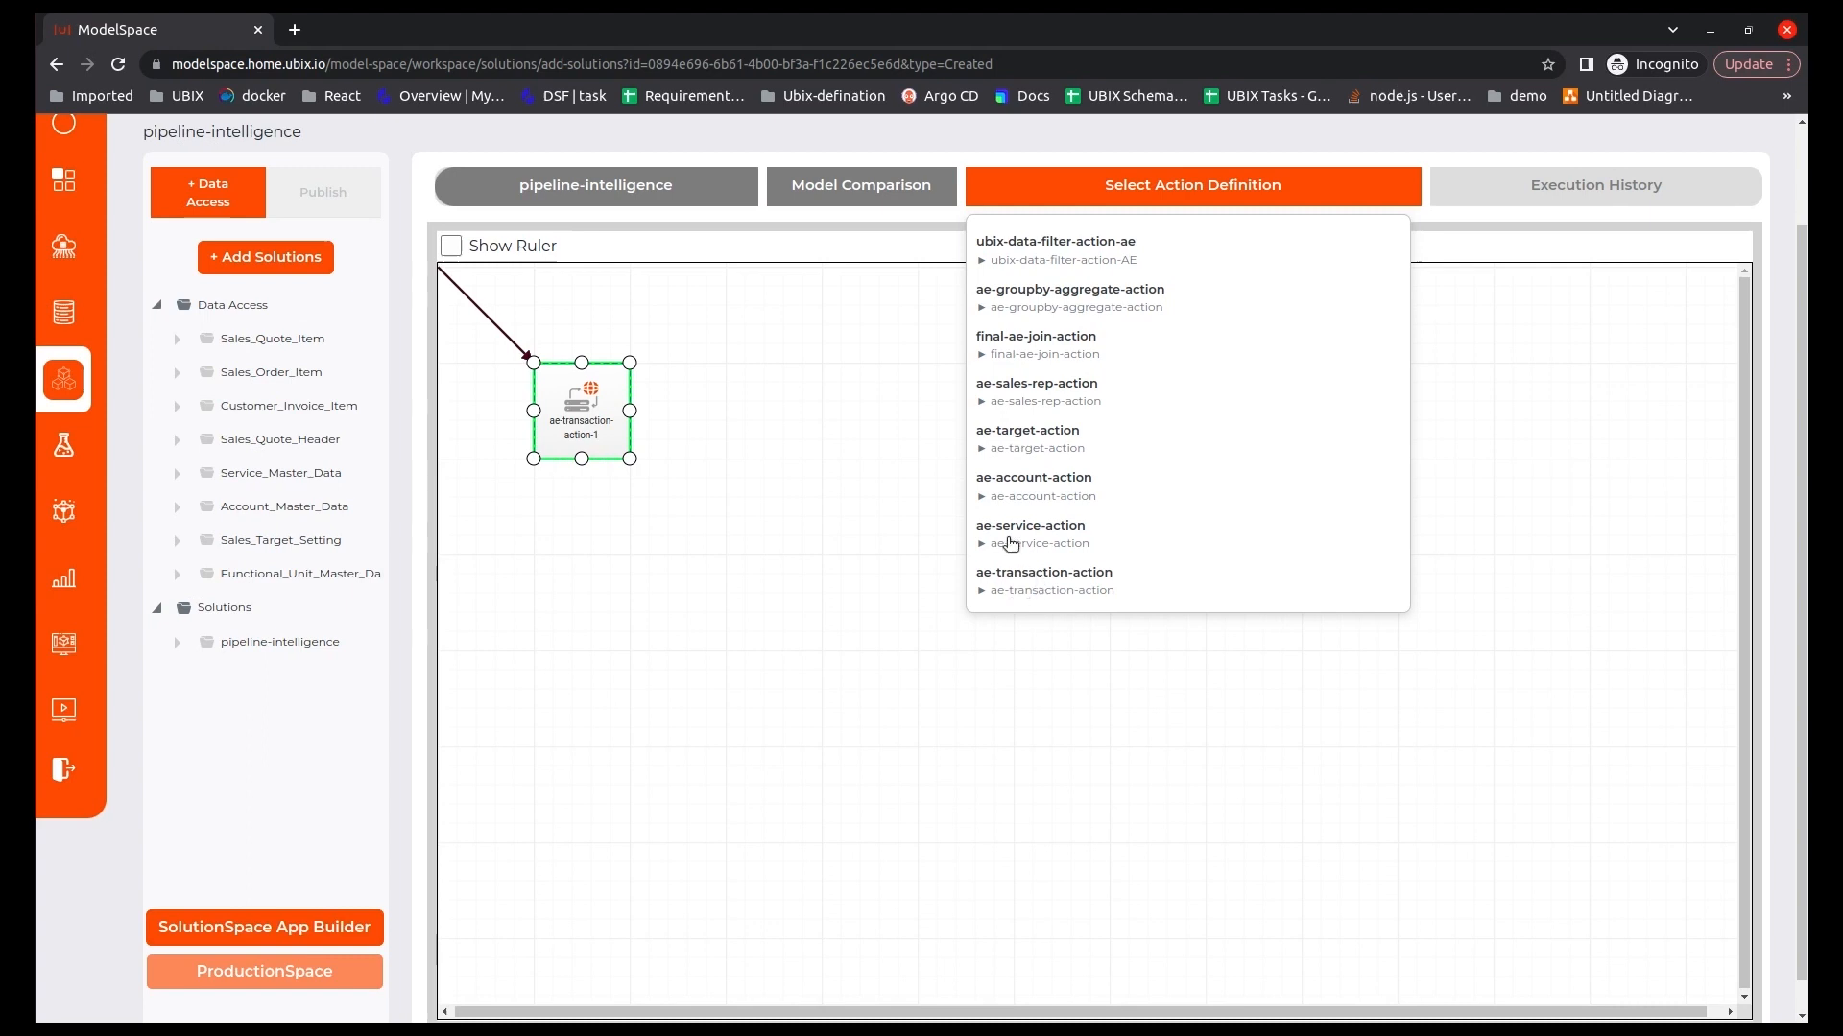
left_click(1010, 543)
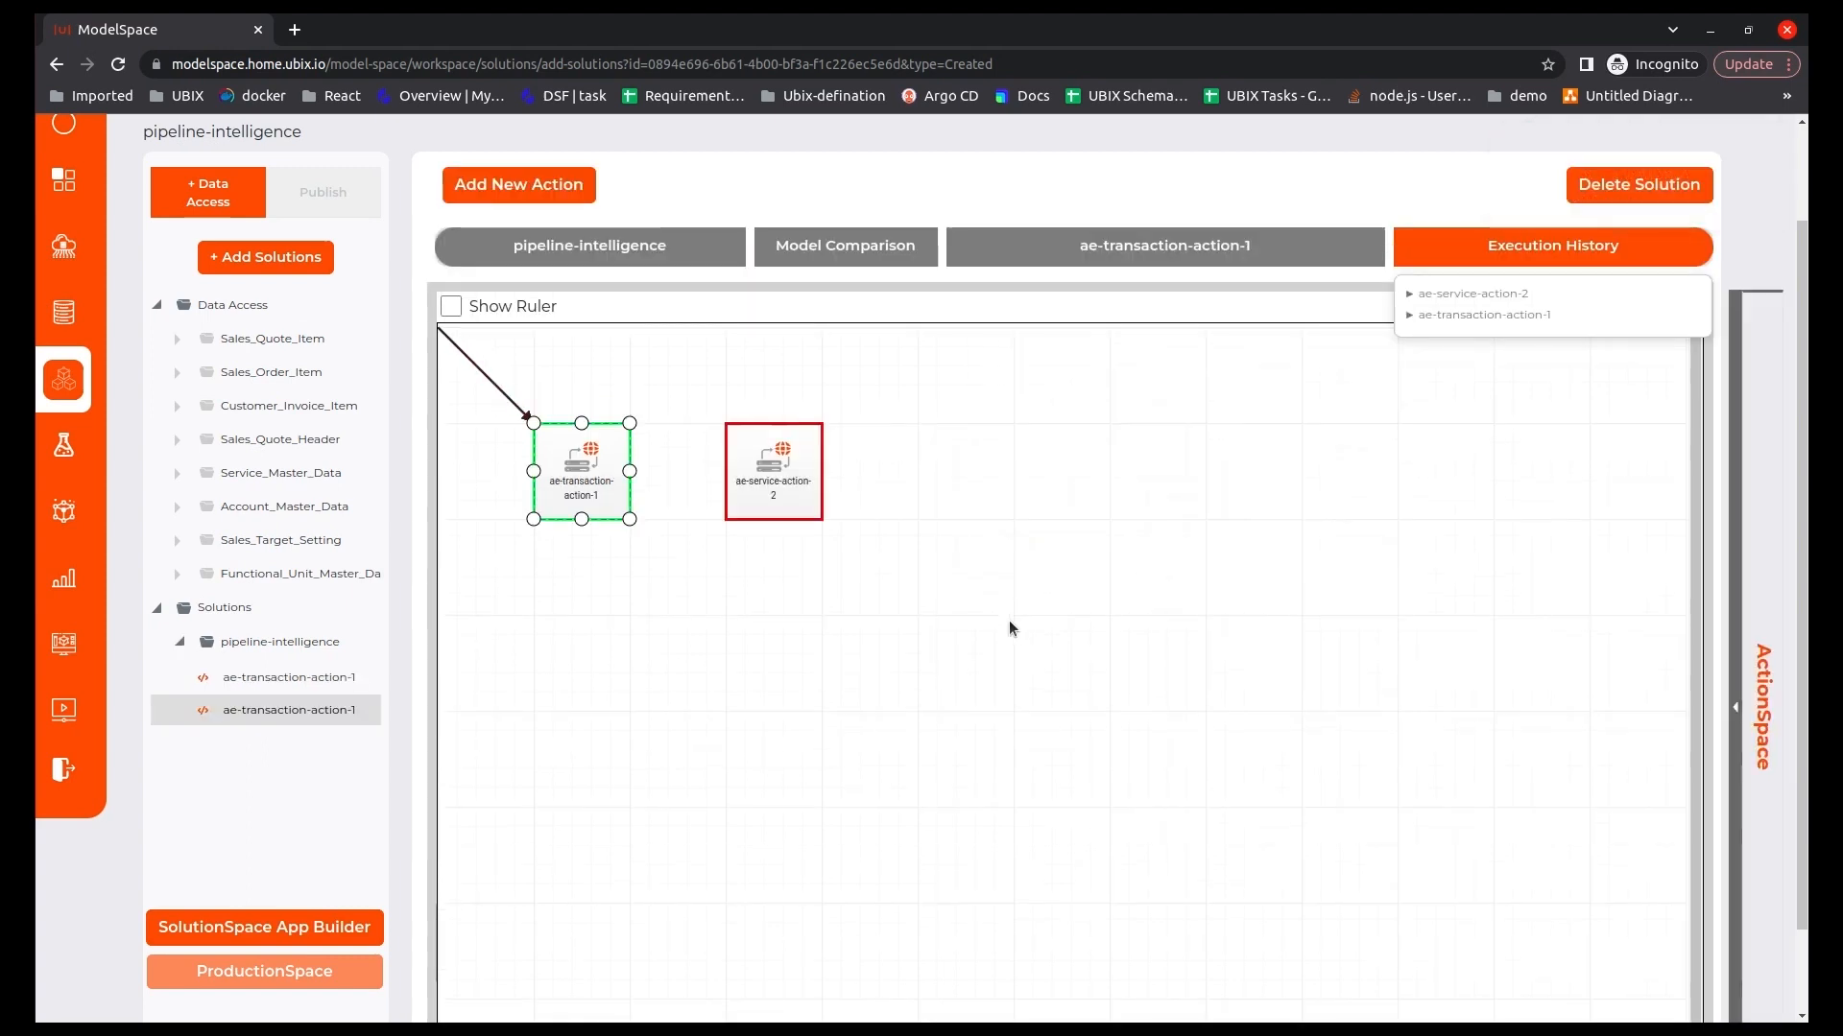
Save the function of ae-service-action-2 and map Service_Master_Data to its service_data input.
double_click(795, 493)
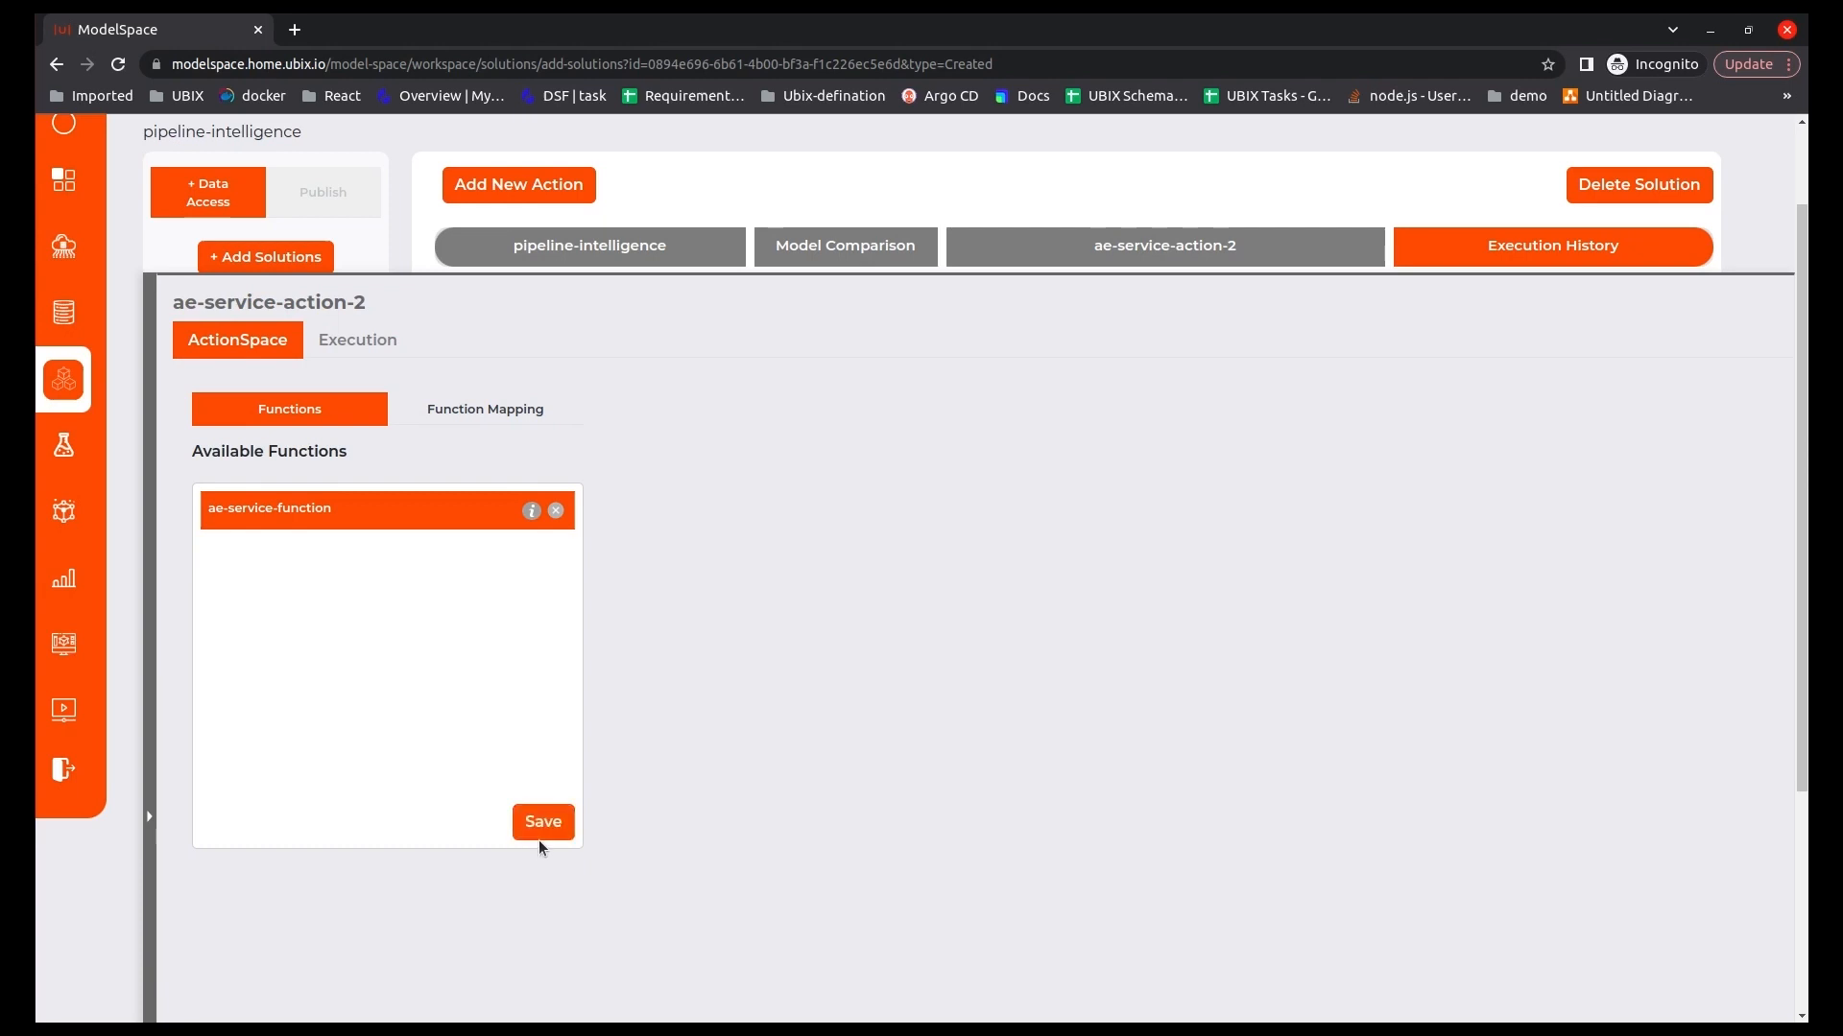
left_click(537, 829)
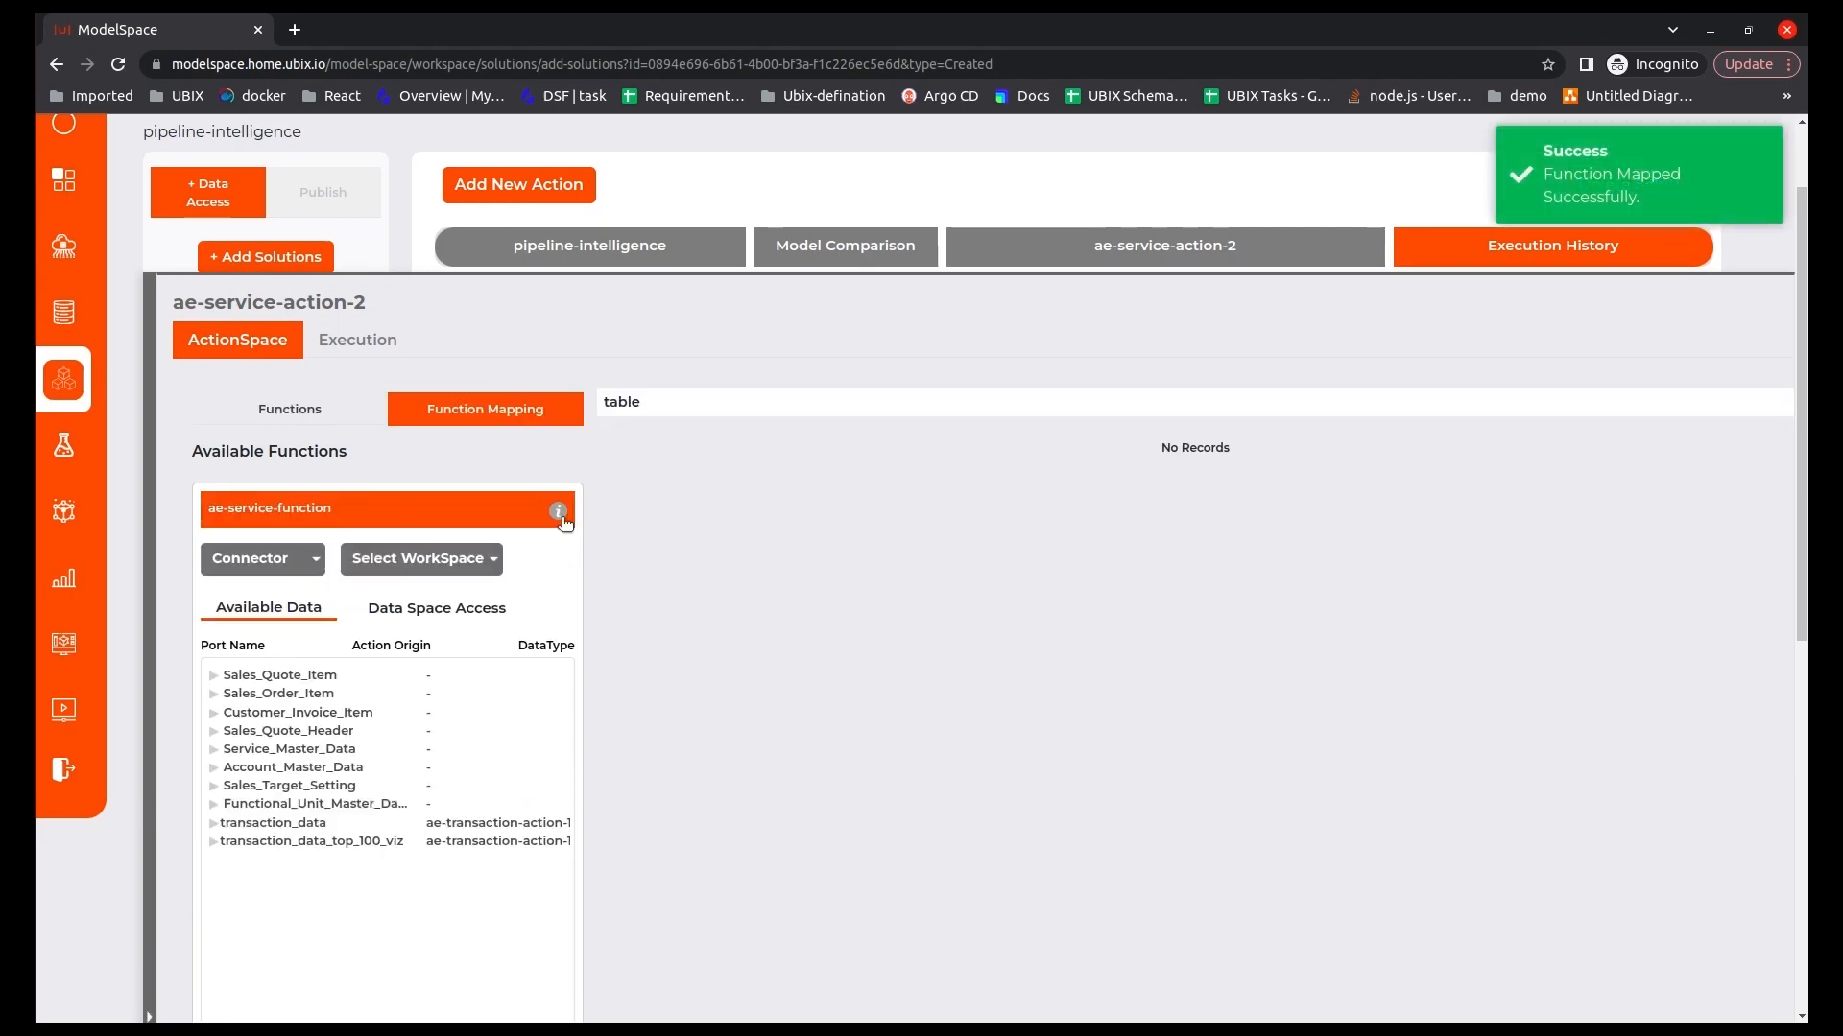
left_click(560, 514)
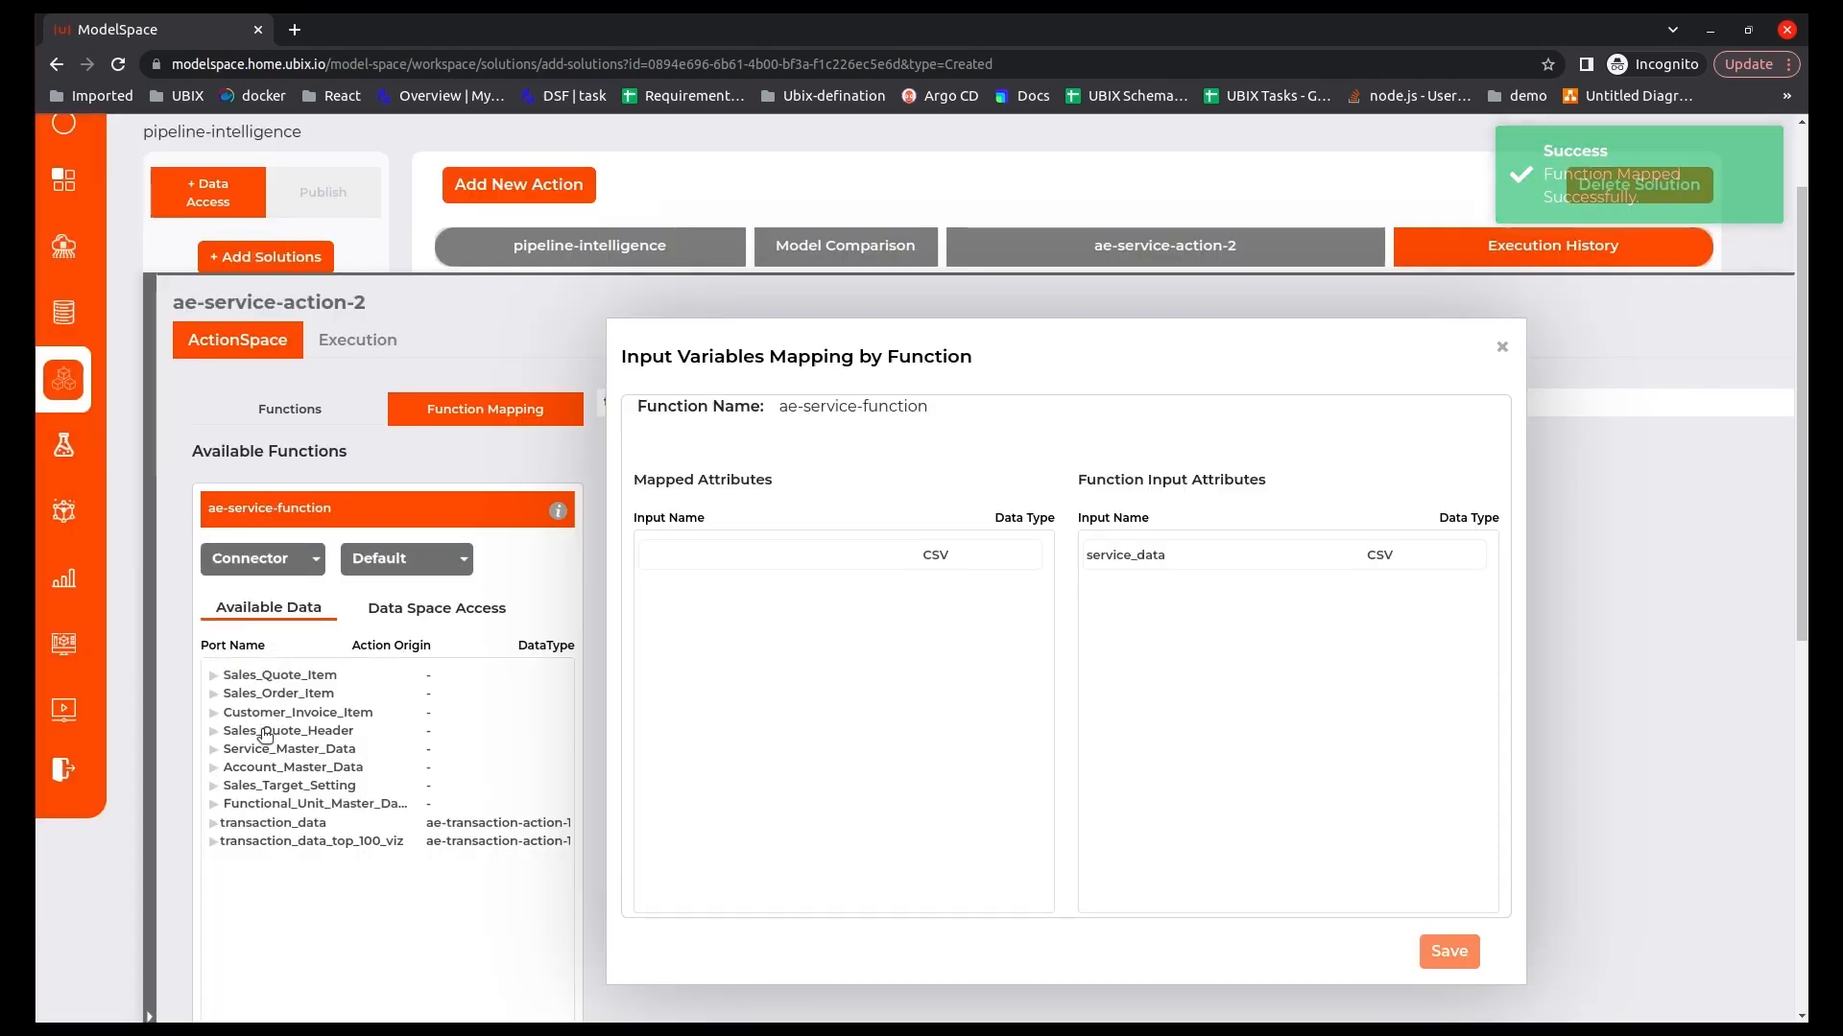
left_click_drag(271, 749, 733, 556)
scroll(1255, 909, "down", 1)
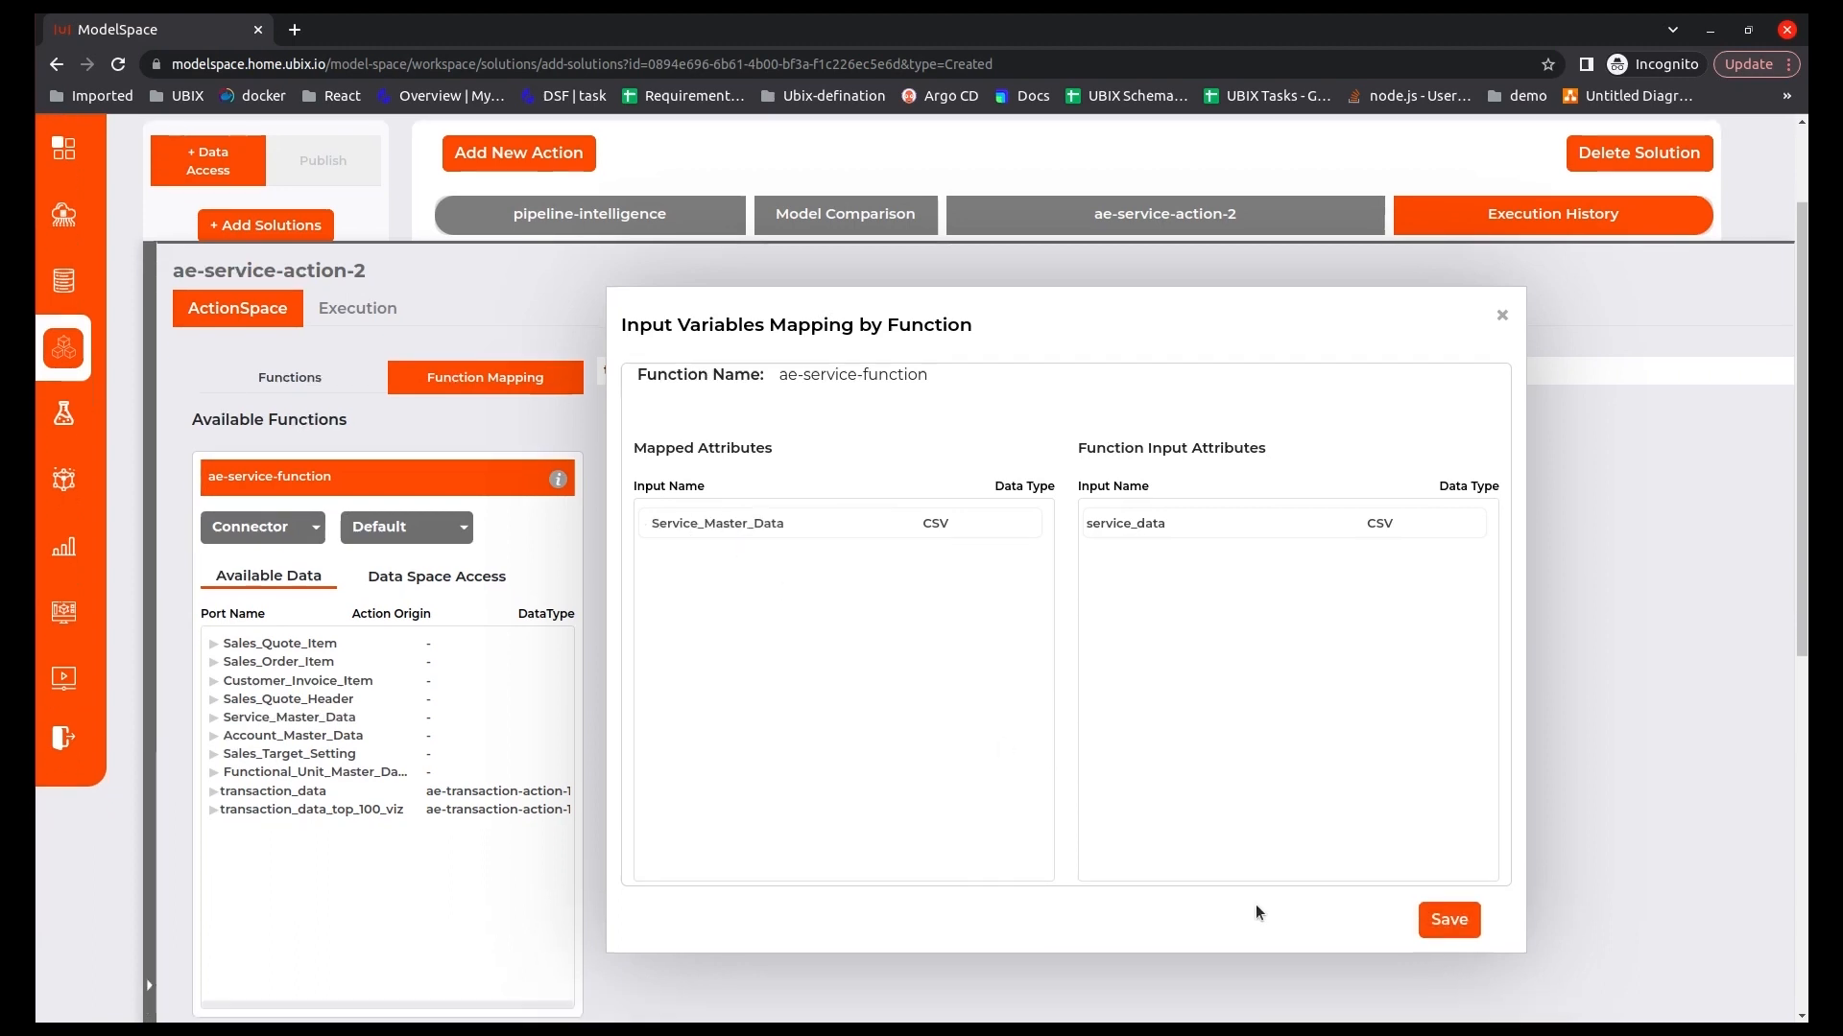
left_click(1449, 902)
Execute the service action, accept its execution and return to the solution canvas.
scroll(829, 866, "down", 5)
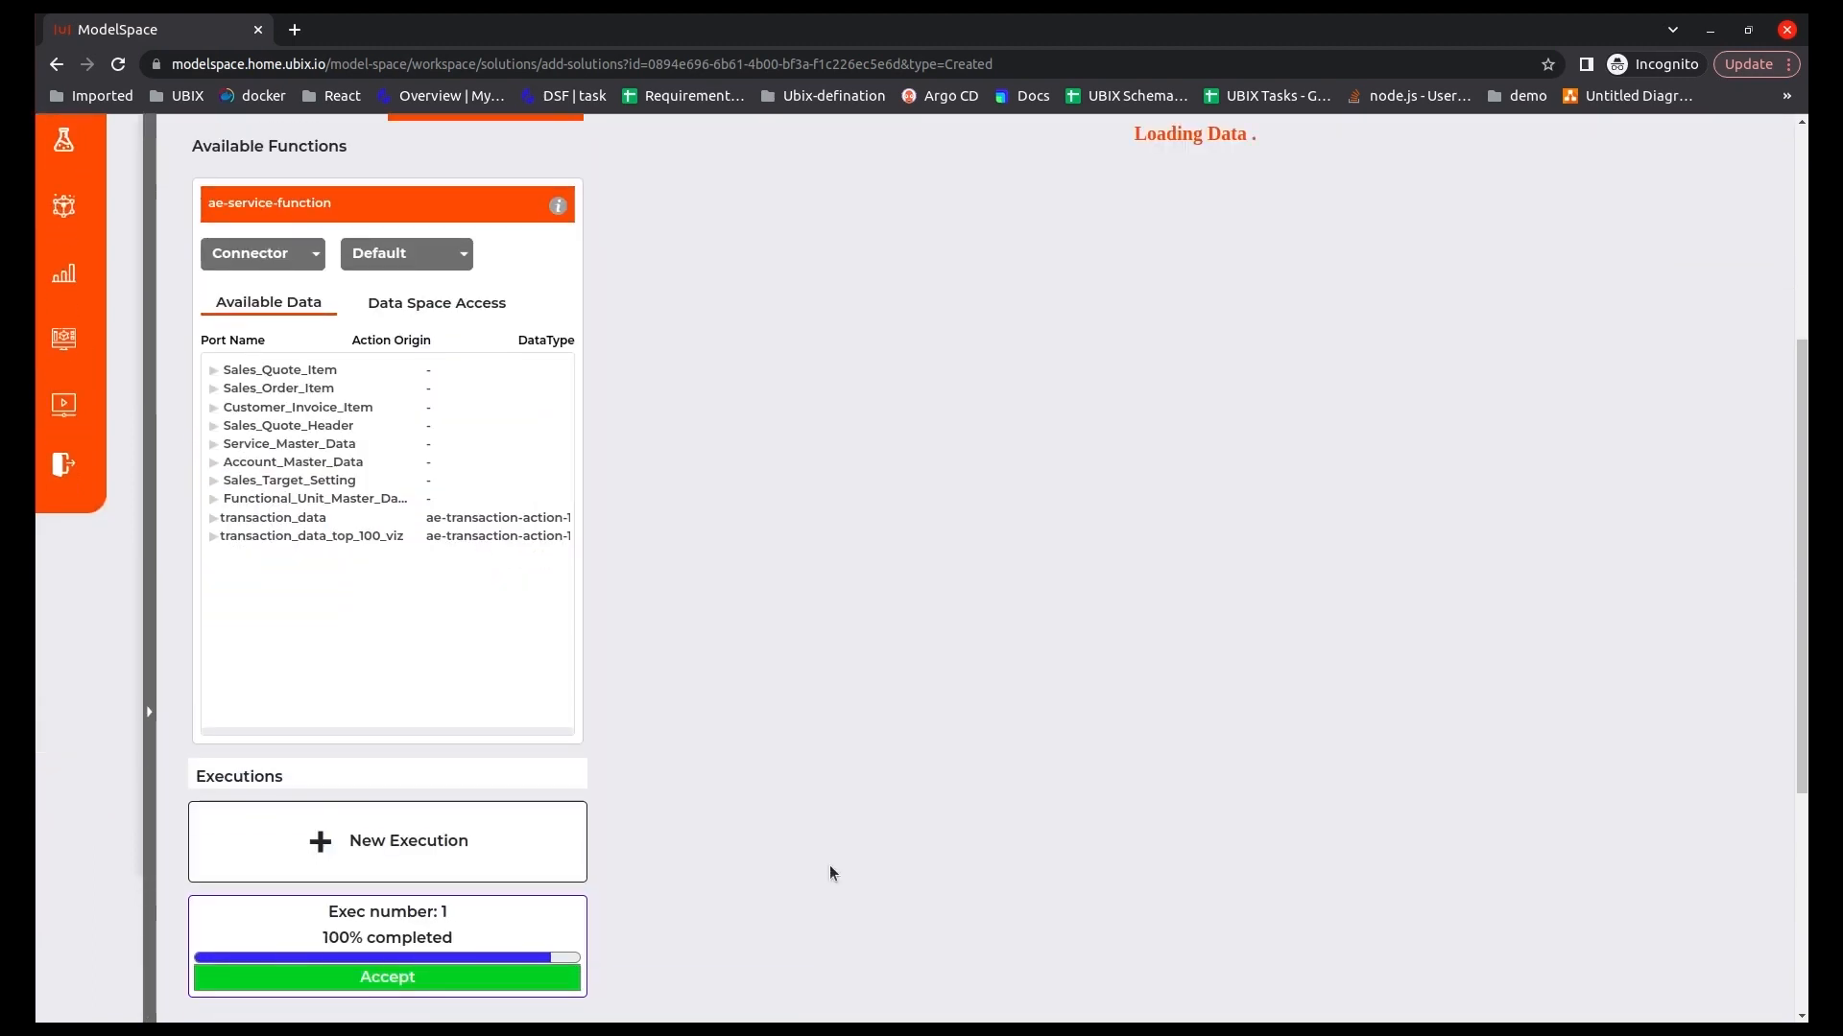
left_click(465, 985)
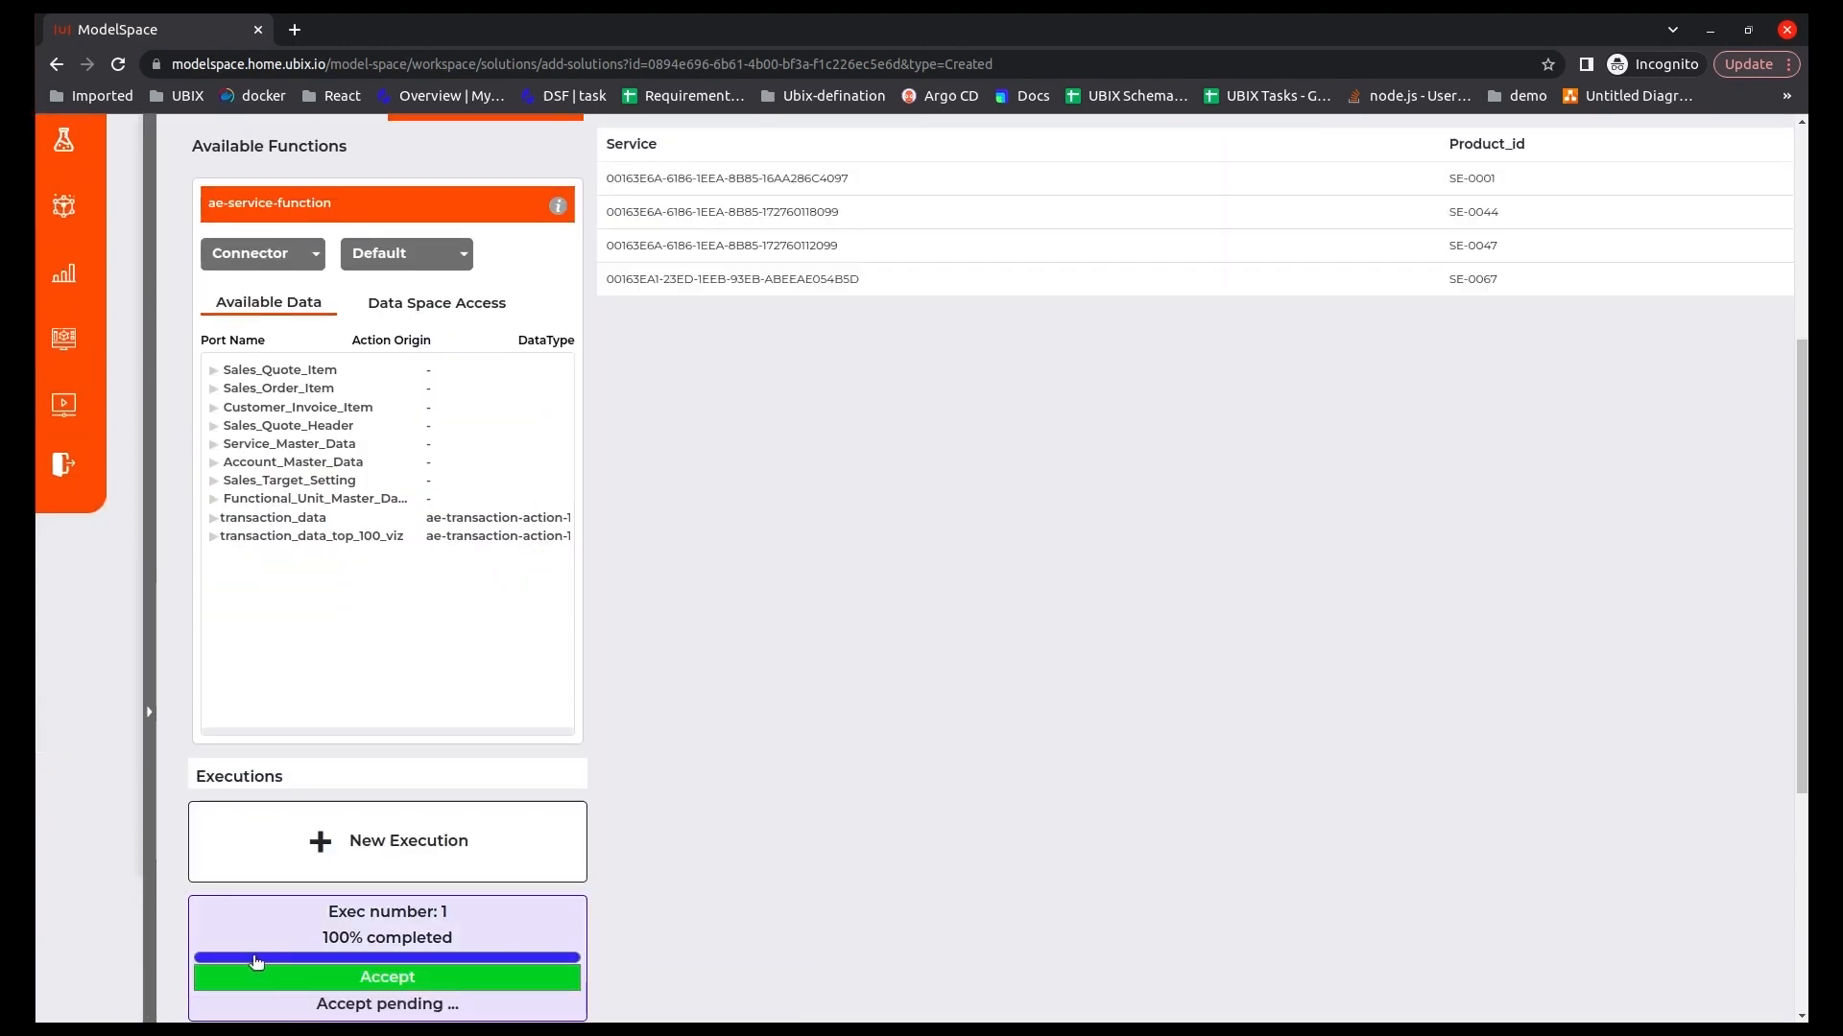
scroll(520, 872, "up", 2)
left_click(148, 717)
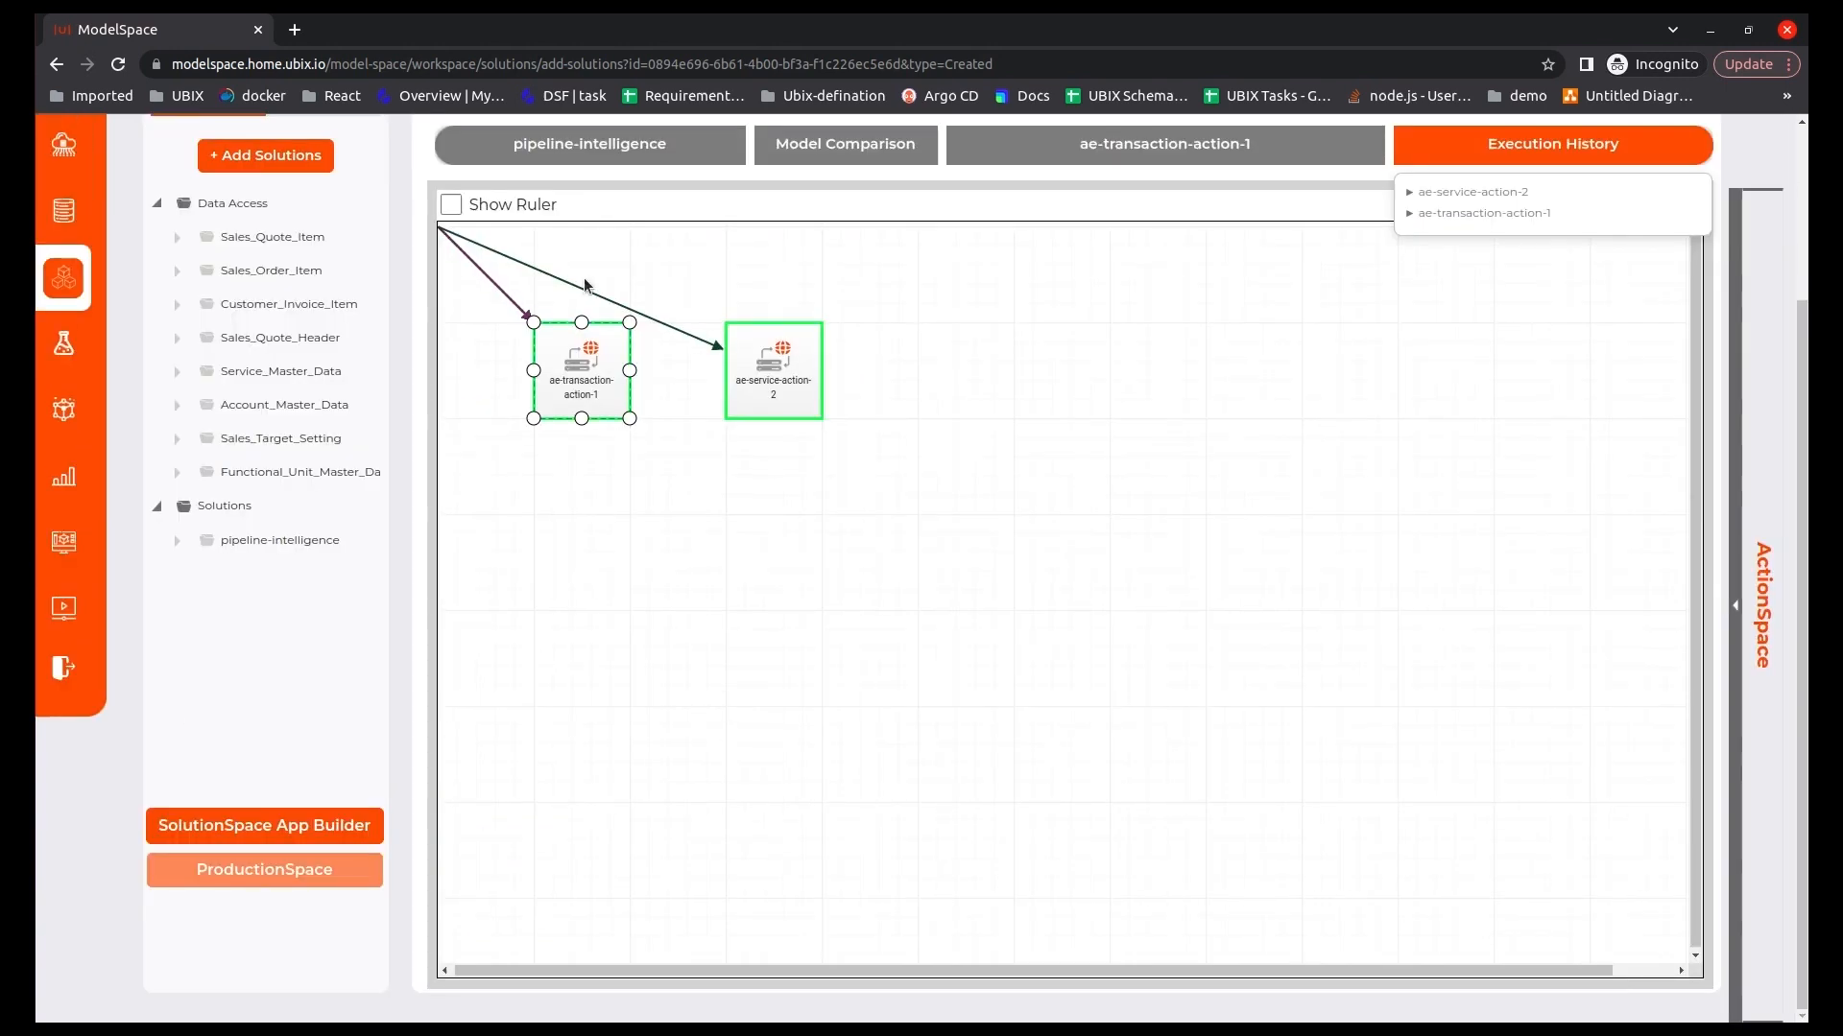
Add a Model Comparison action using the ae-account-action definition and open its node.
scroll(583, 293, "up", 2)
left_click(534, 286)
left_click(942, 364)
left_click(876, 437)
left_click(1137, 421)
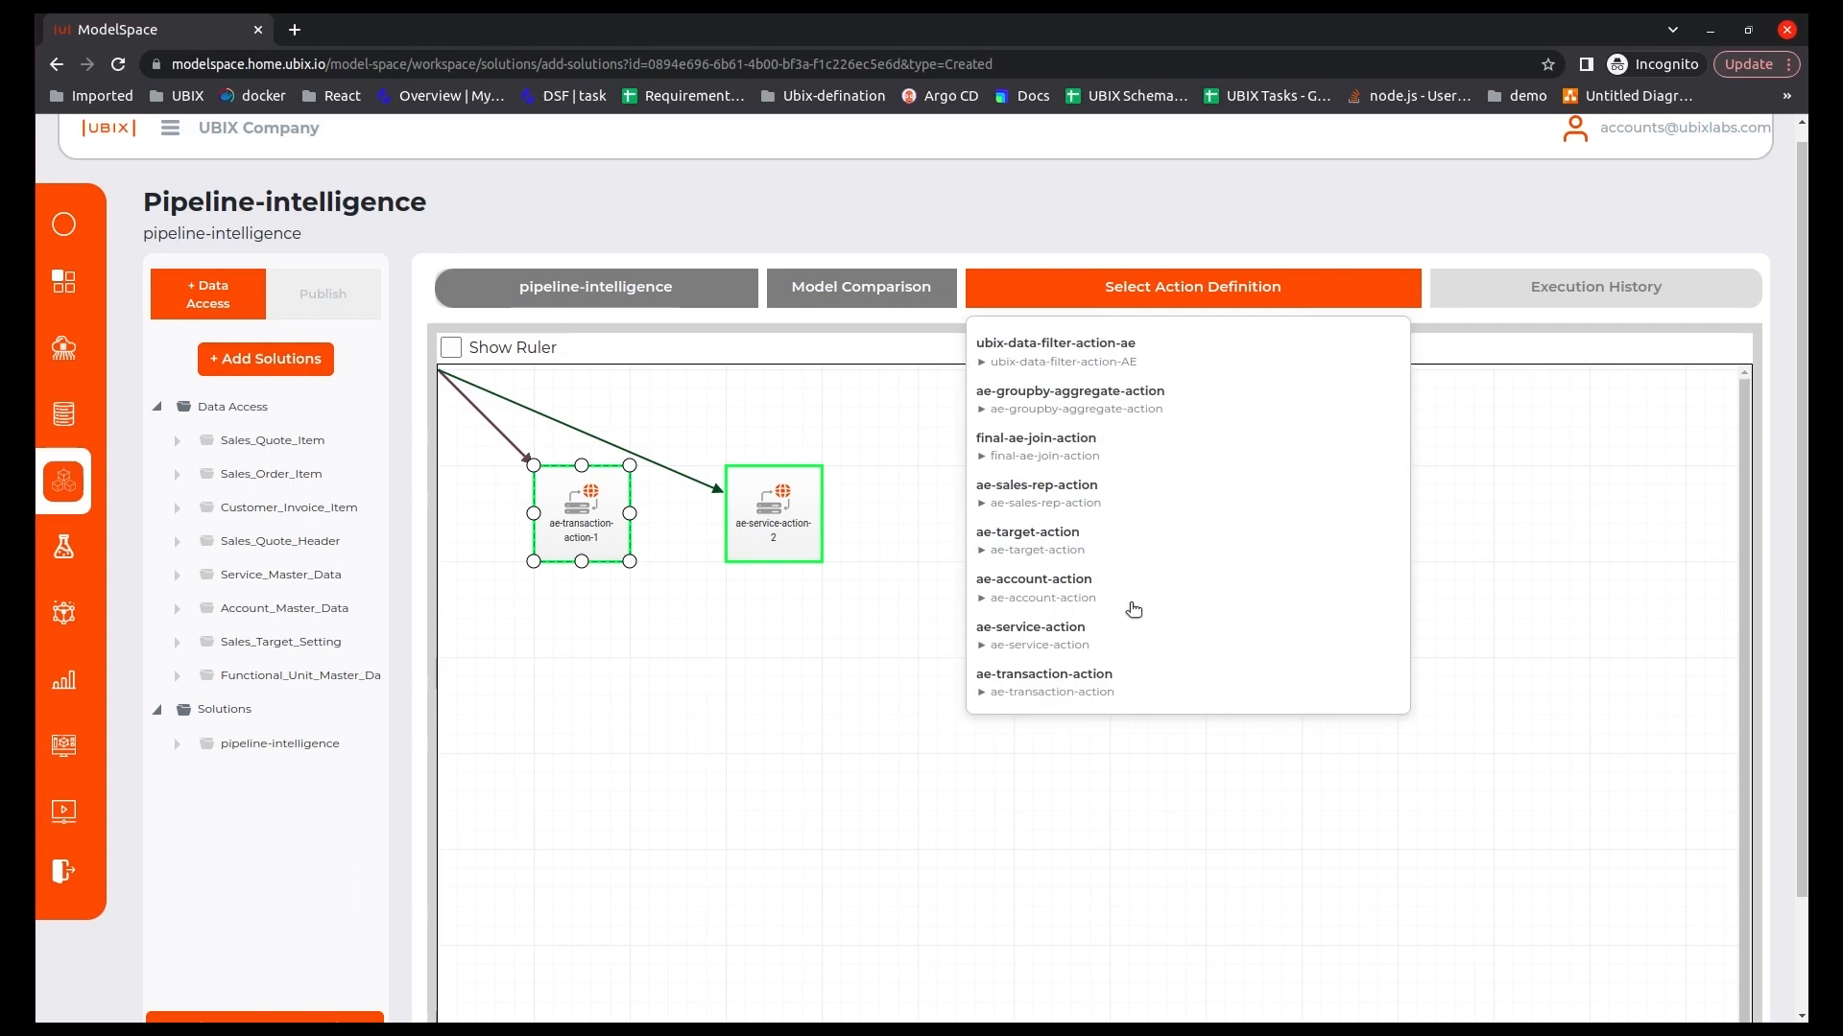
left_click(1018, 597)
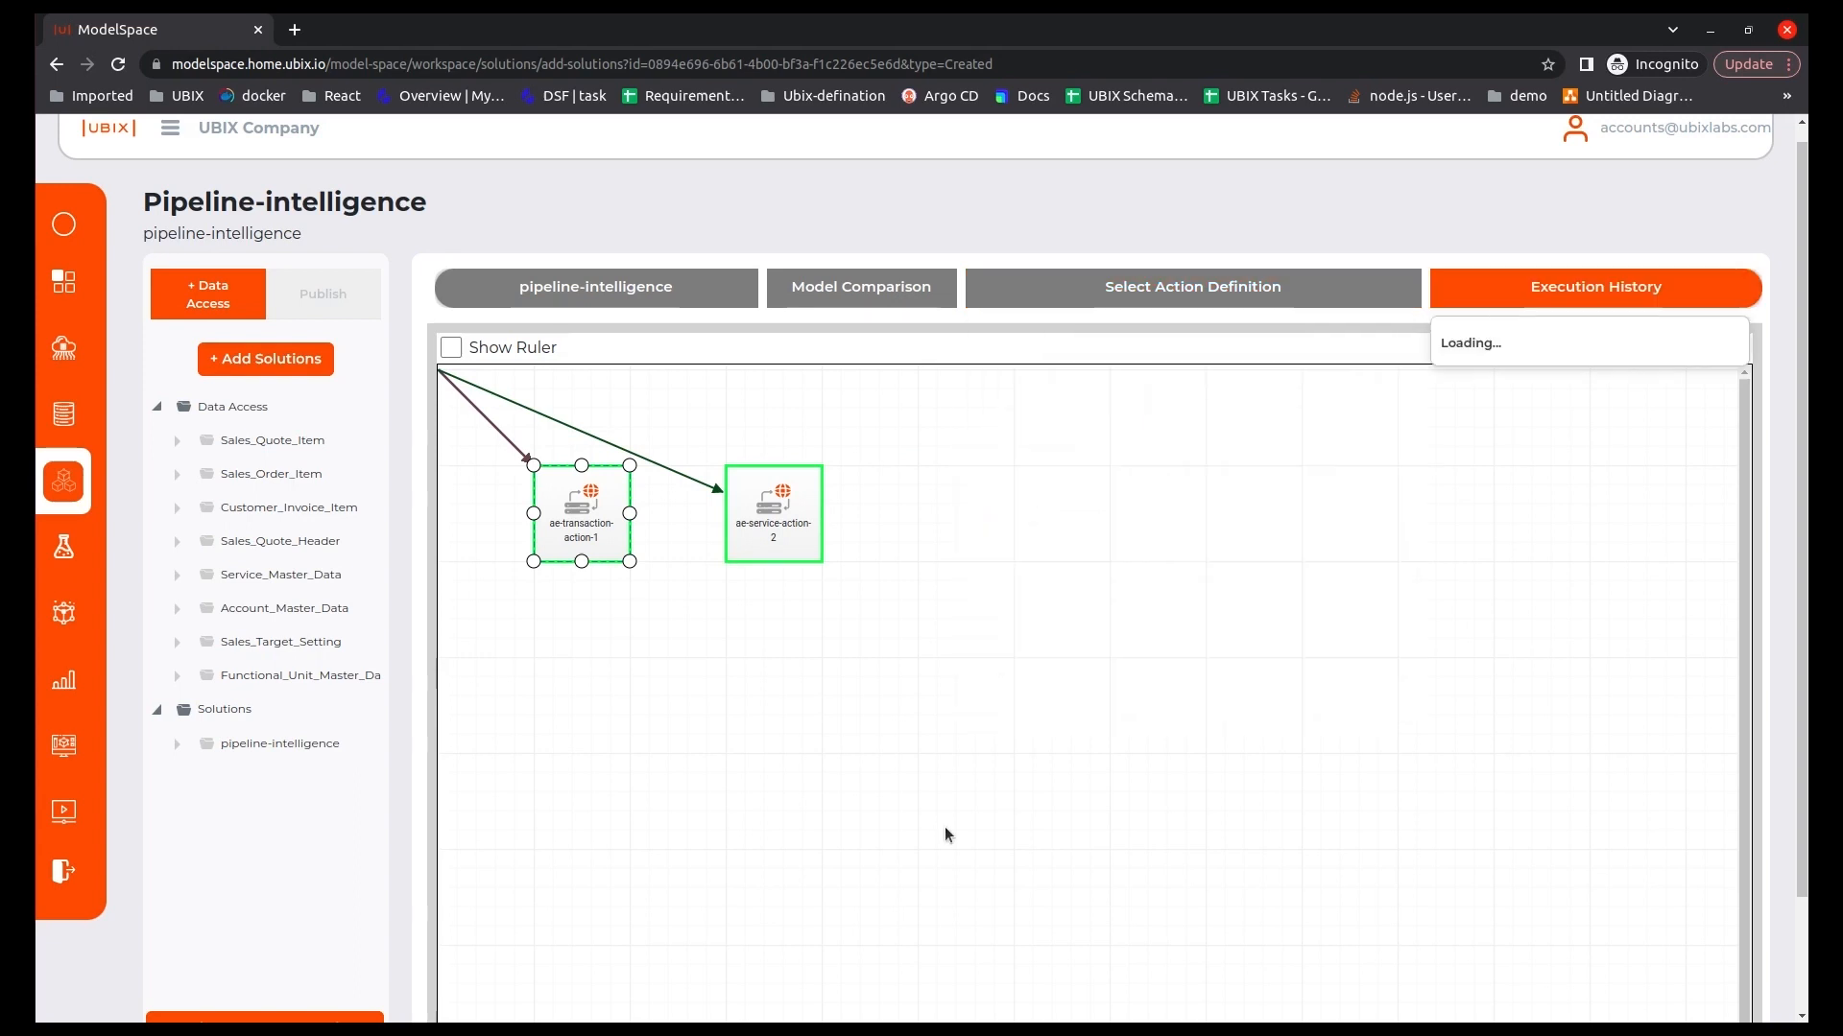
double_click(989, 595)
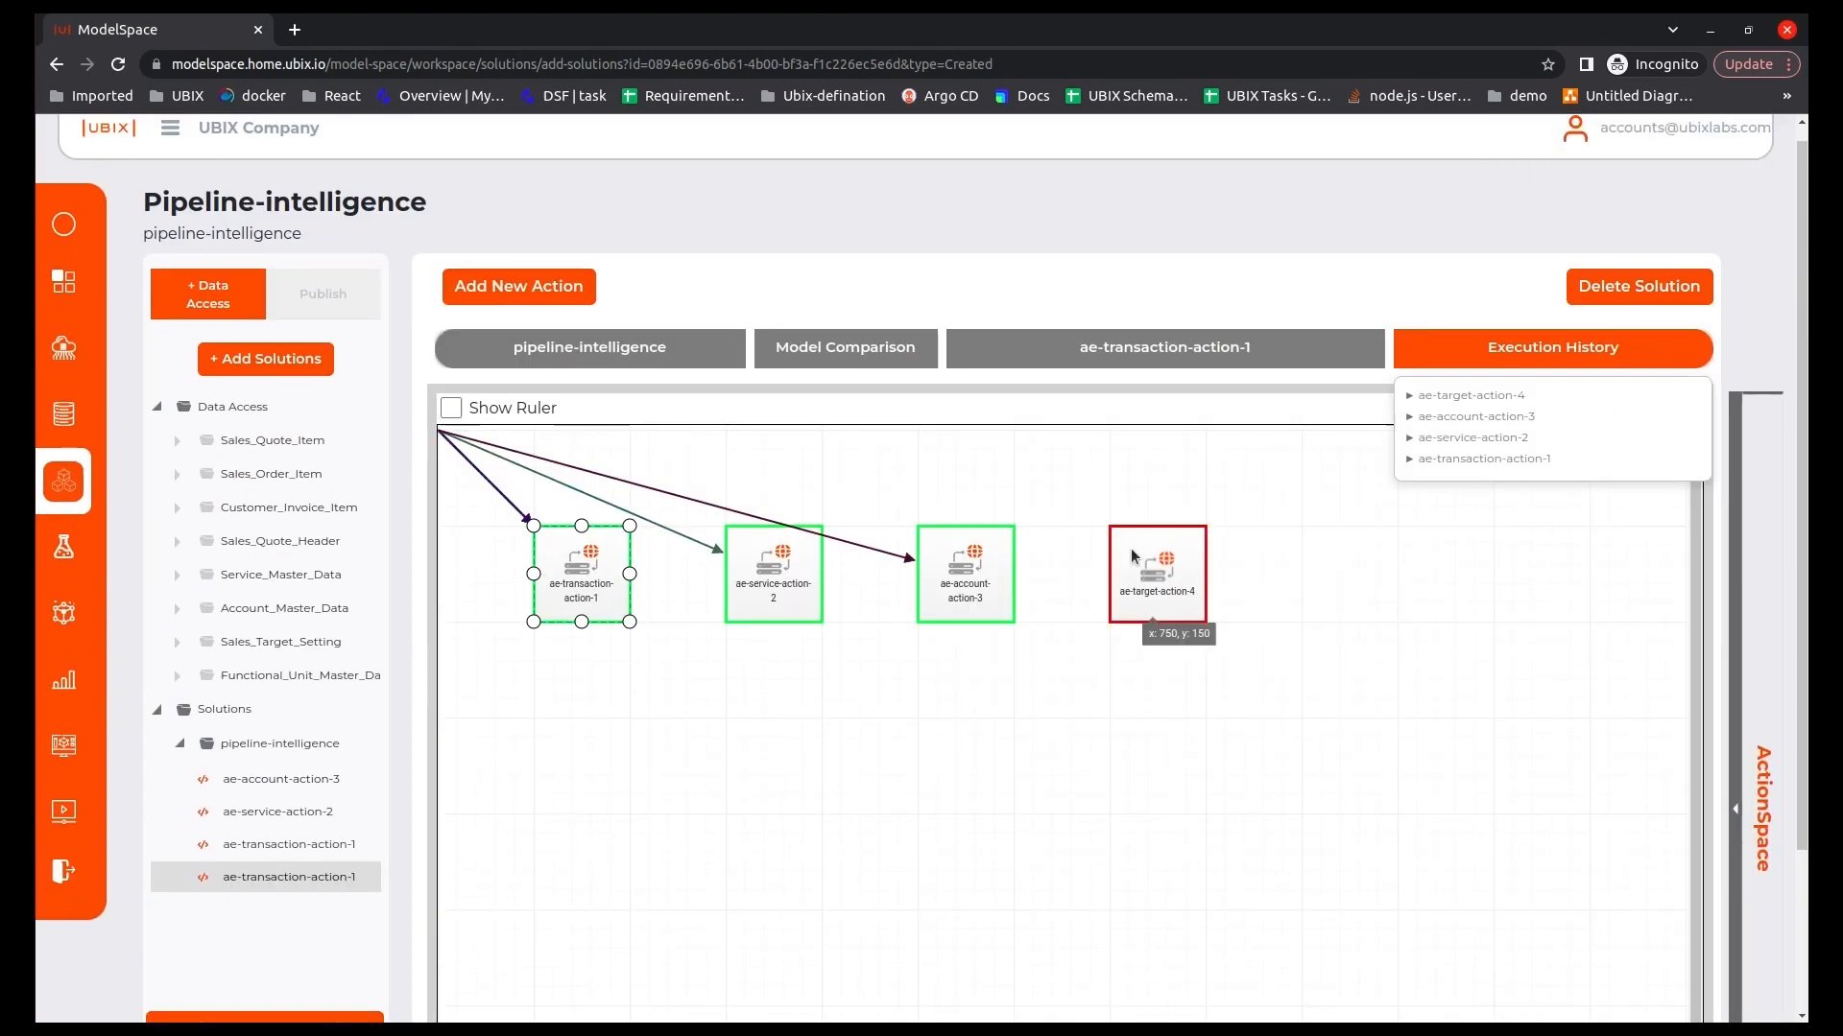
Place the ae-target-action node below ae-transaction-action-1 and the ae-sales-rep-action node beneath it on the canvas.
left_click_drag(1156, 573, 555, 752)
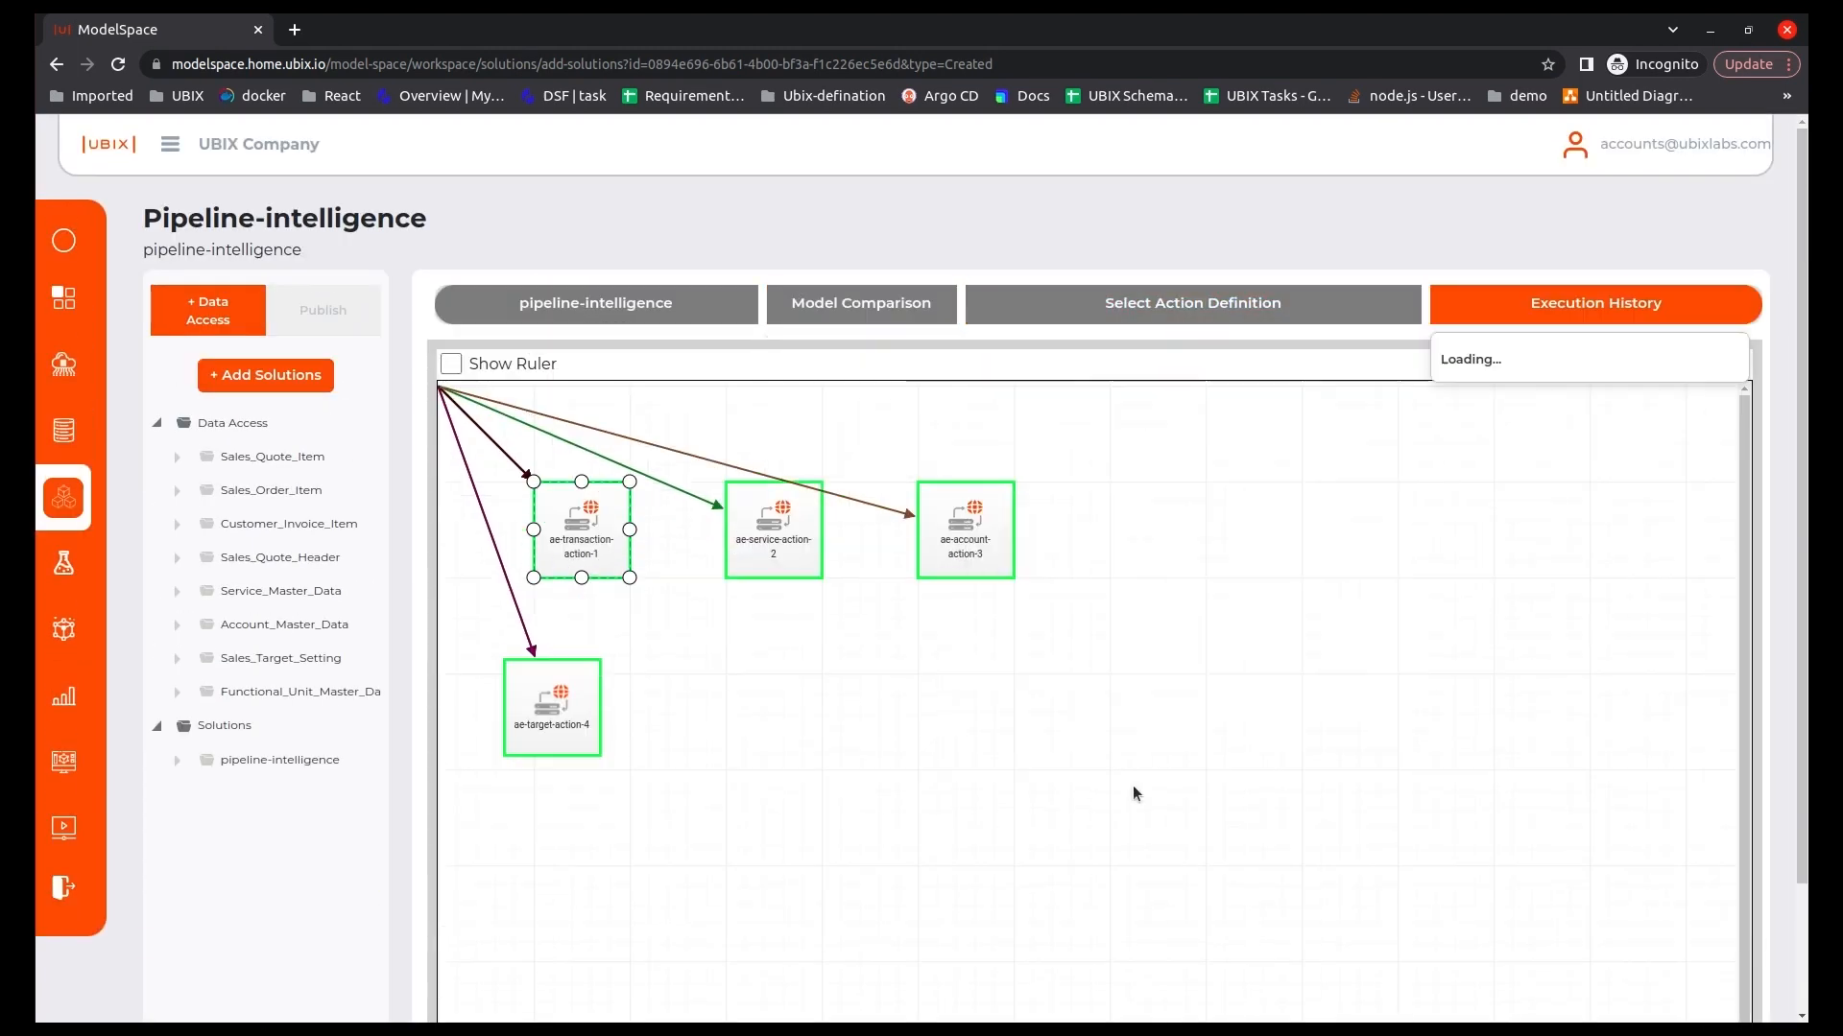
left_click_drag(773, 782, 580, 954)
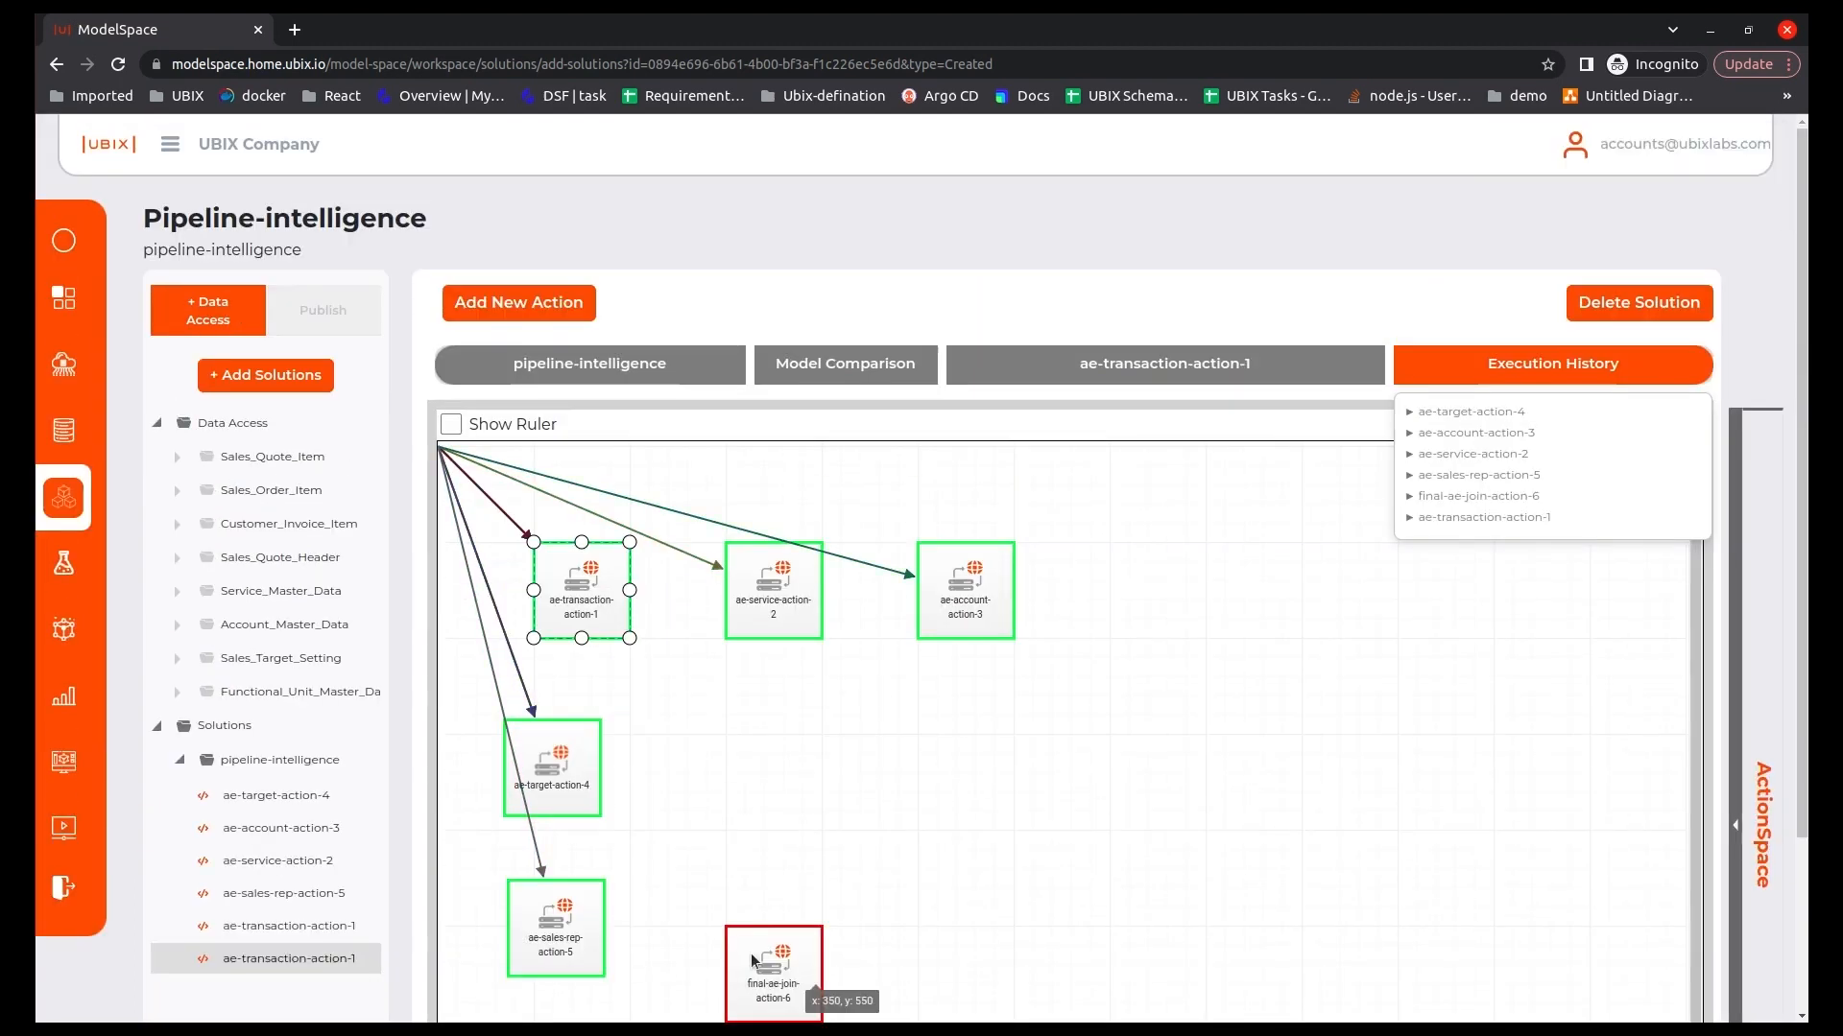
Map transaction_data, service_data, account_data, target_data and sales_rep_data to the inputs of final-ae-join-function, save the mapping and execute it.
left_click(753, 960)
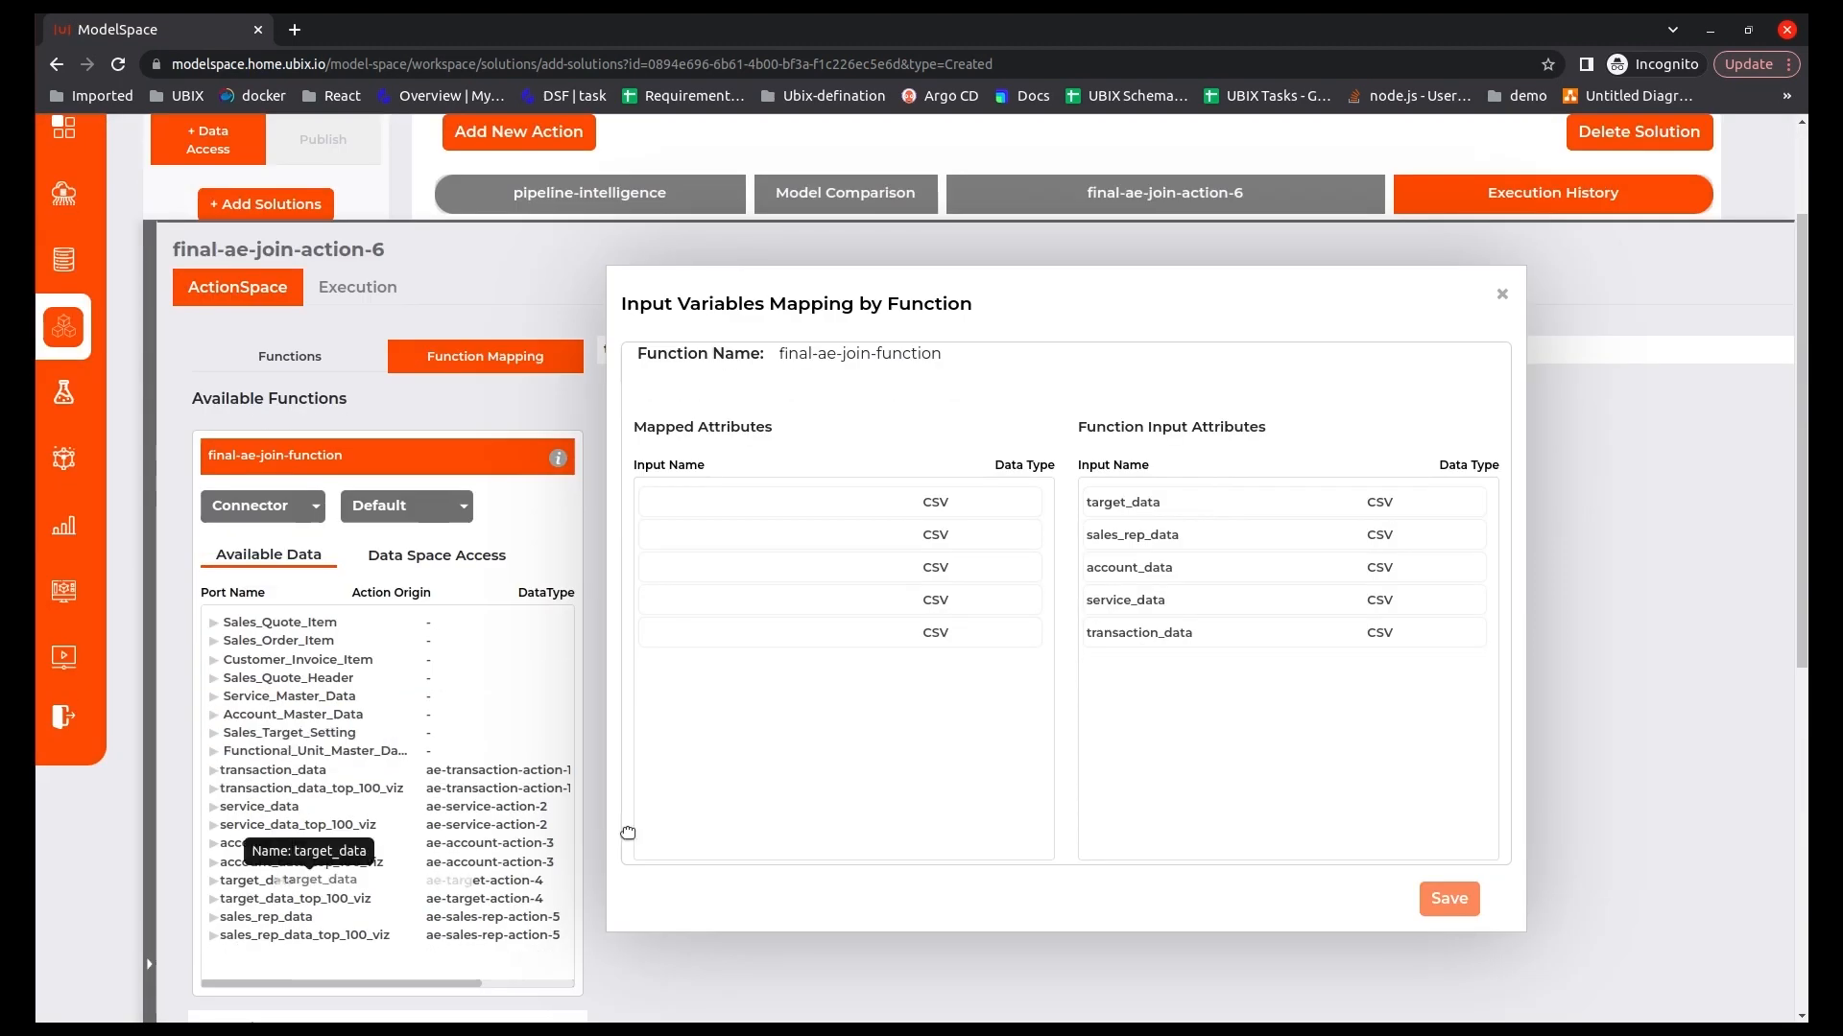
left_click_drag(628, 833, 715, 504)
left_click_drag(266, 917, 710, 535)
left_click_drag(262, 843, 710, 568)
left_click_drag(260, 807, 702, 602)
left_click_drag(273, 771, 711, 634)
left_click(1449, 899)
scroll(760, 862, "down", 3)
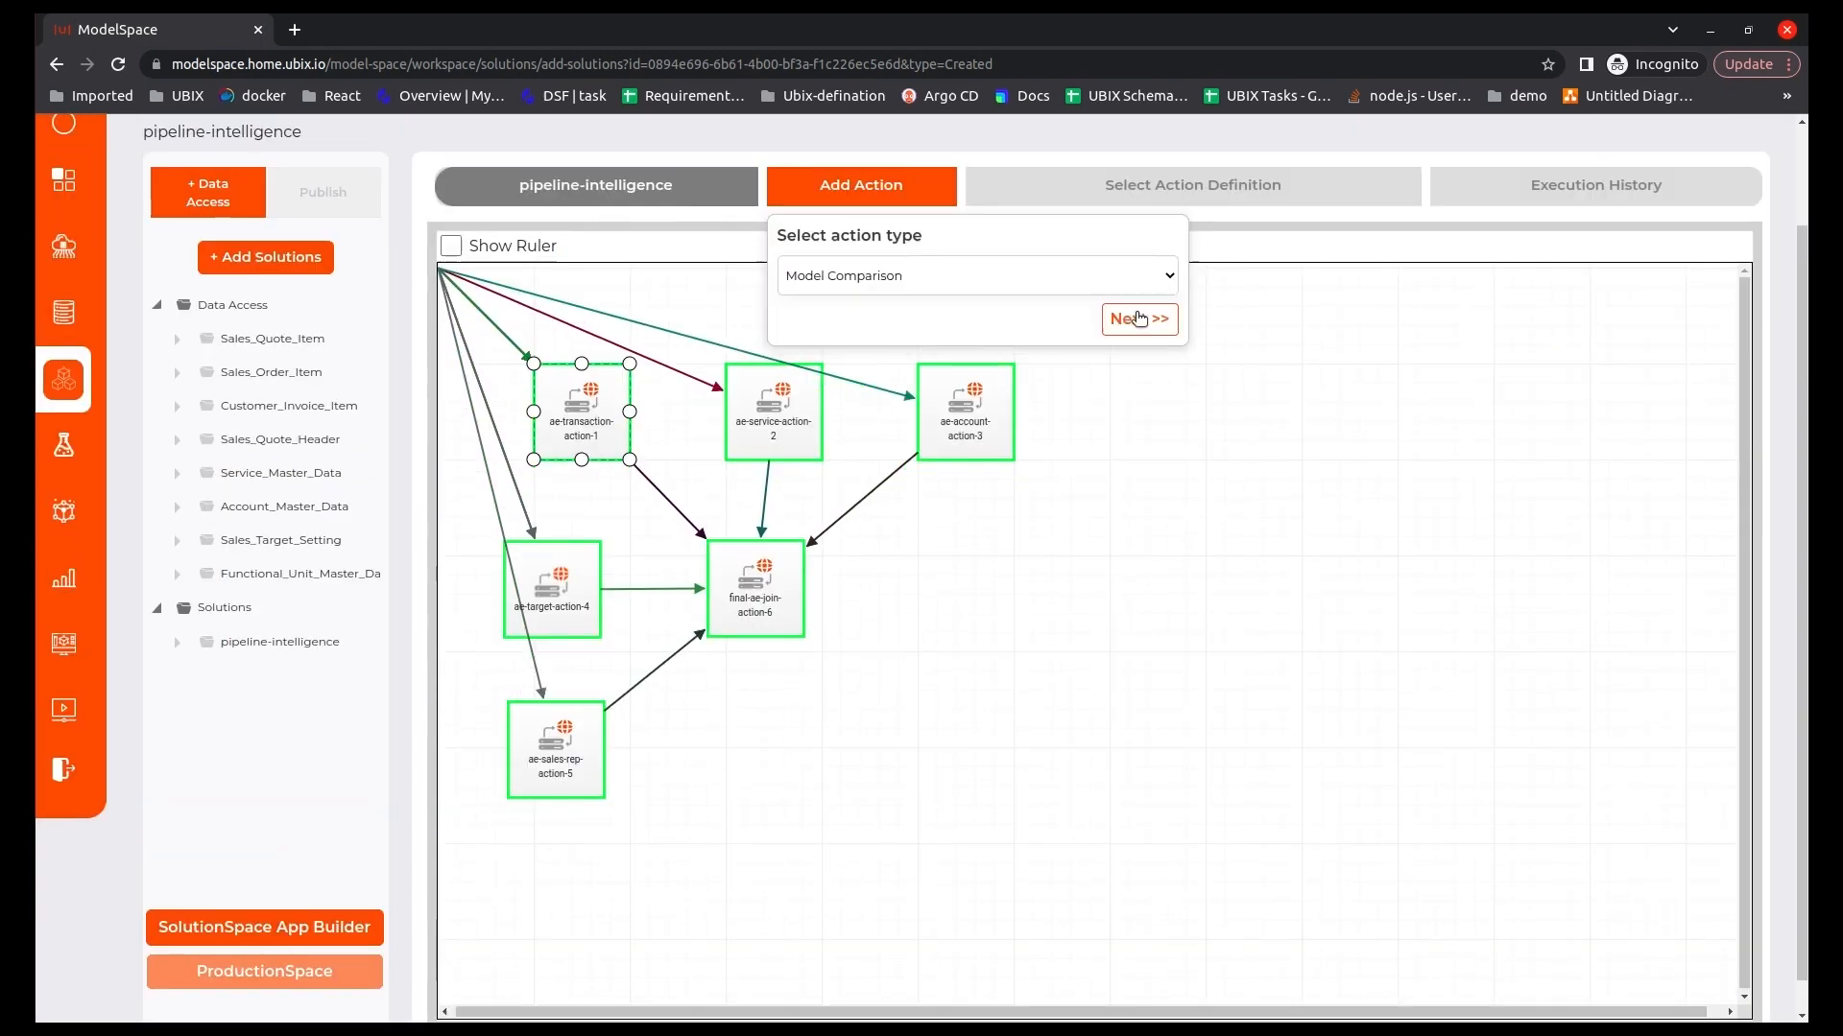
Add a Model Comparison action using the ubix-data-filter-action-ae definition, open its node and save its function.
left_click(1131, 318)
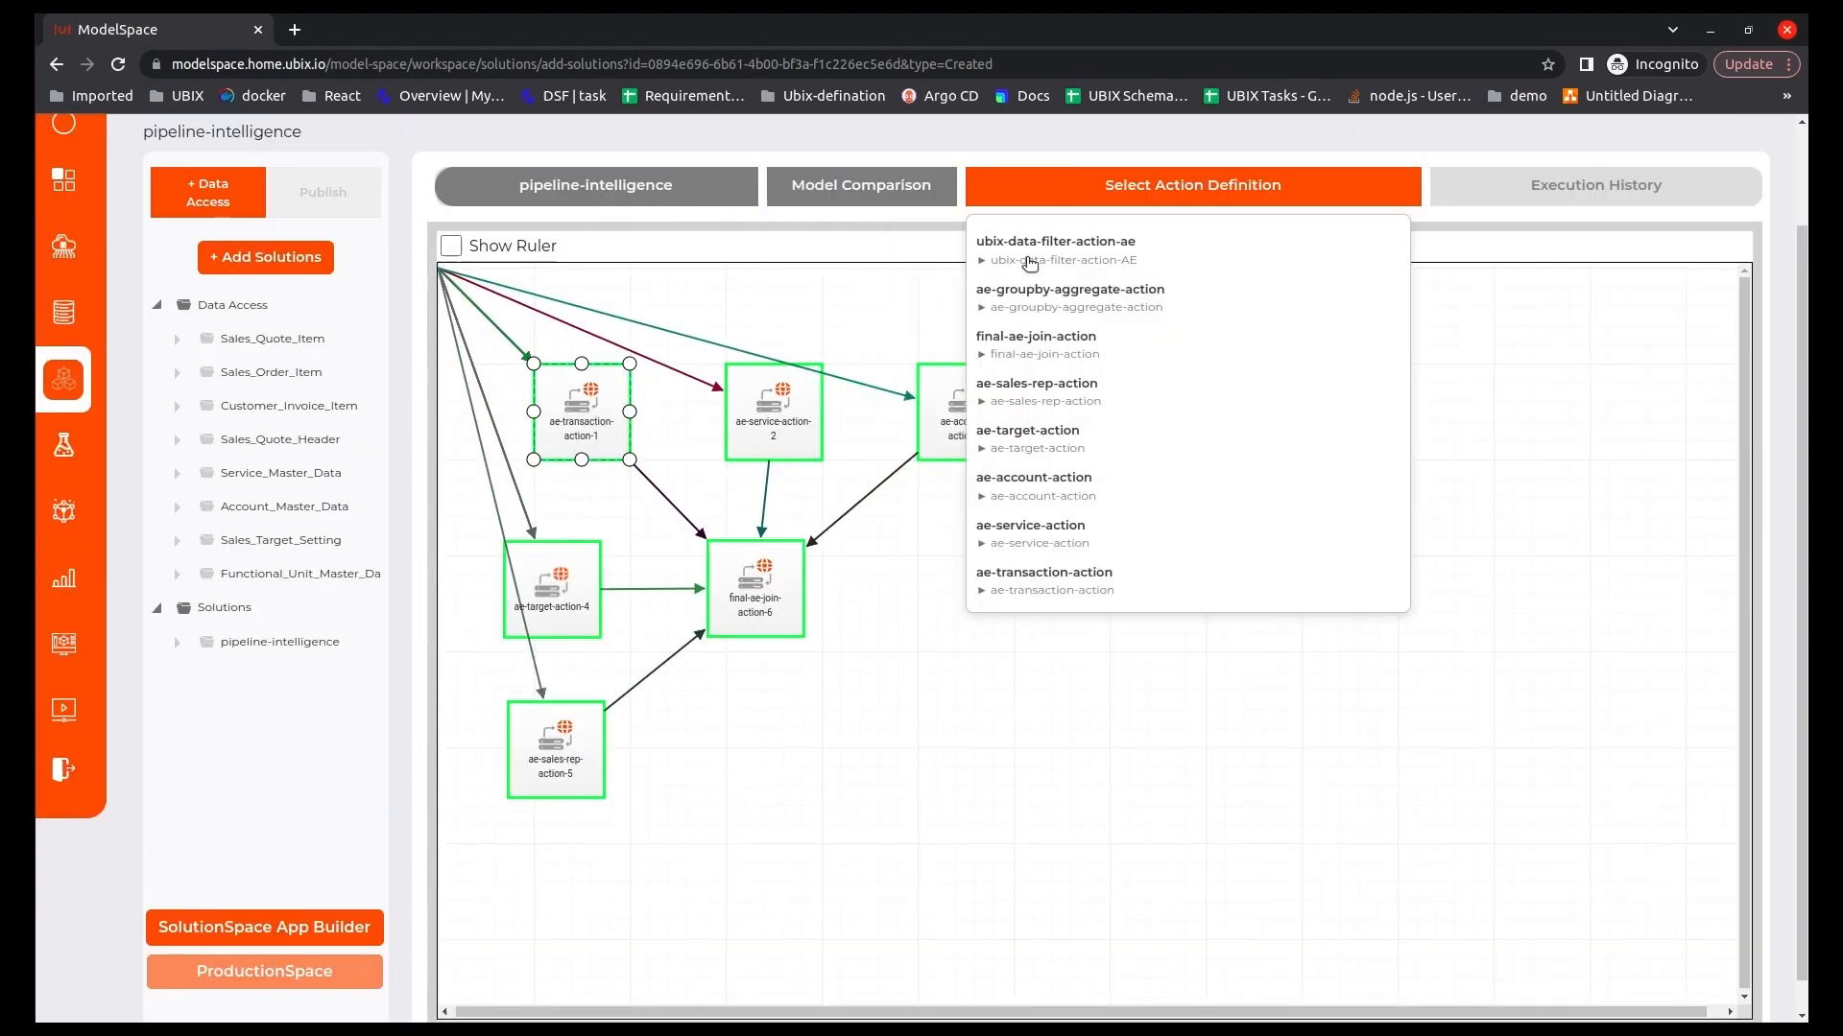
left_click(1029, 261)
double_click(994, 706)
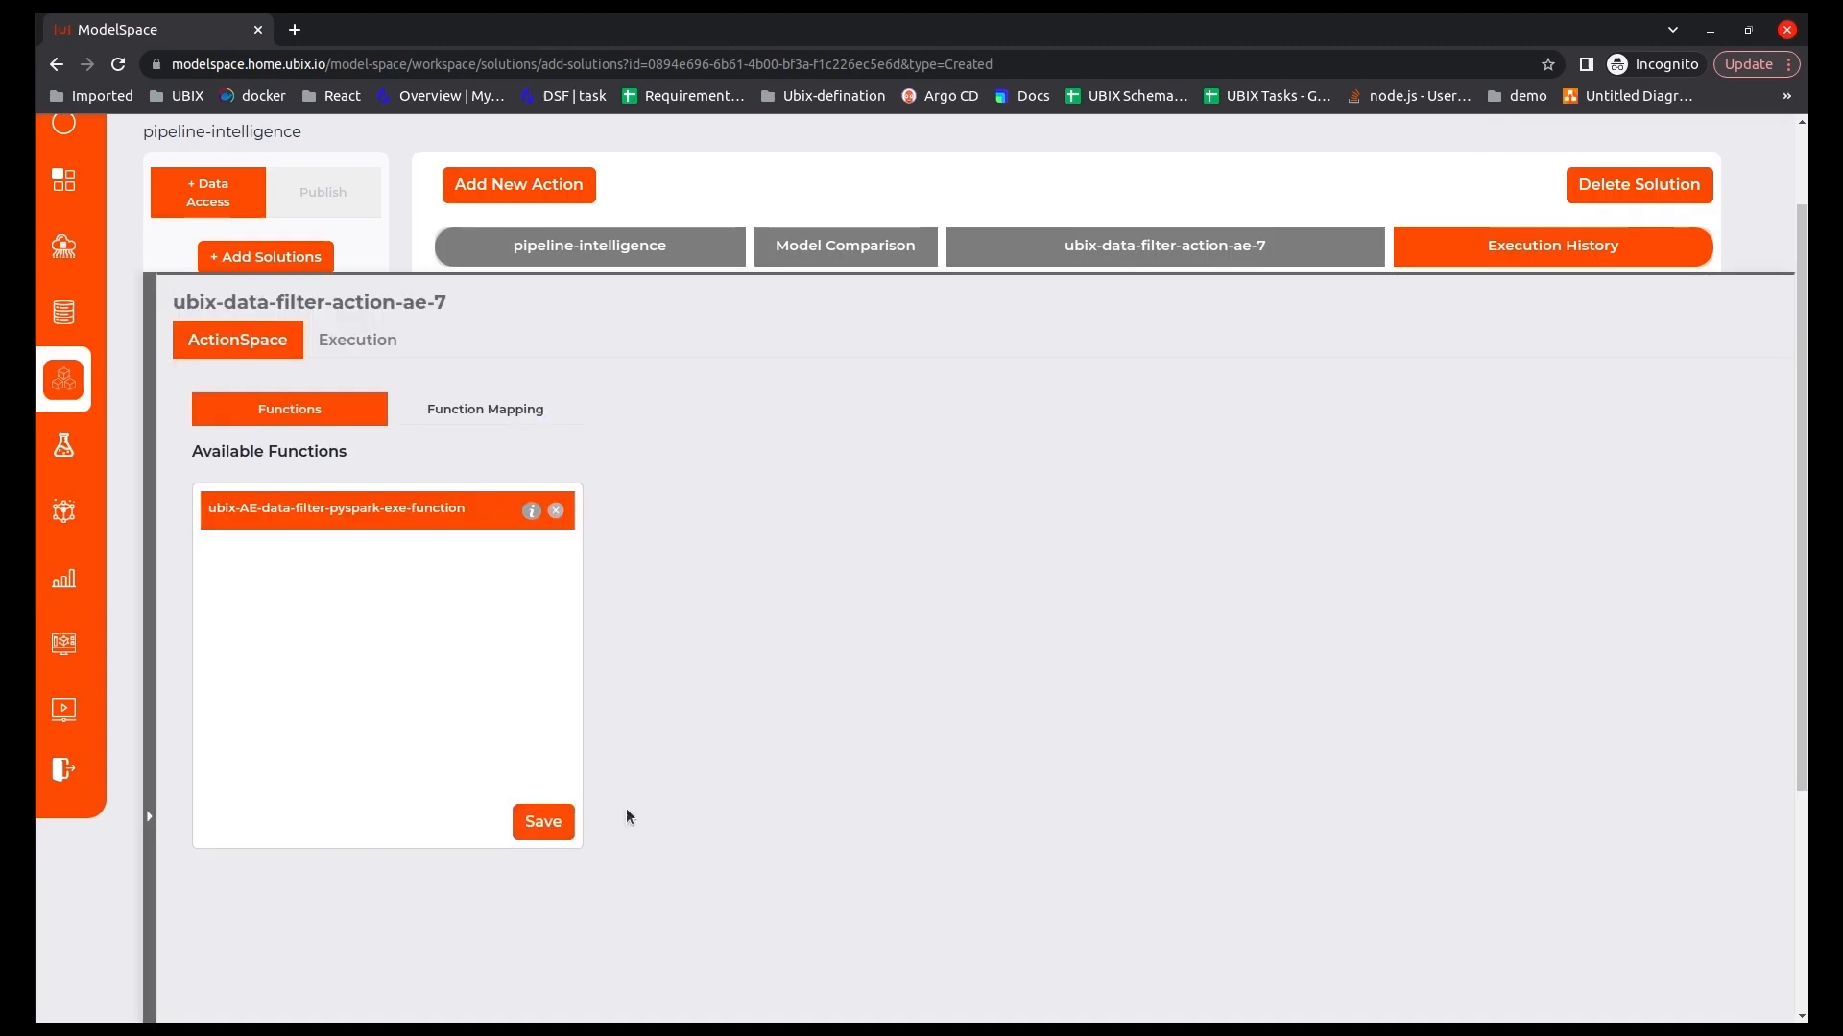
left_click(545, 821)
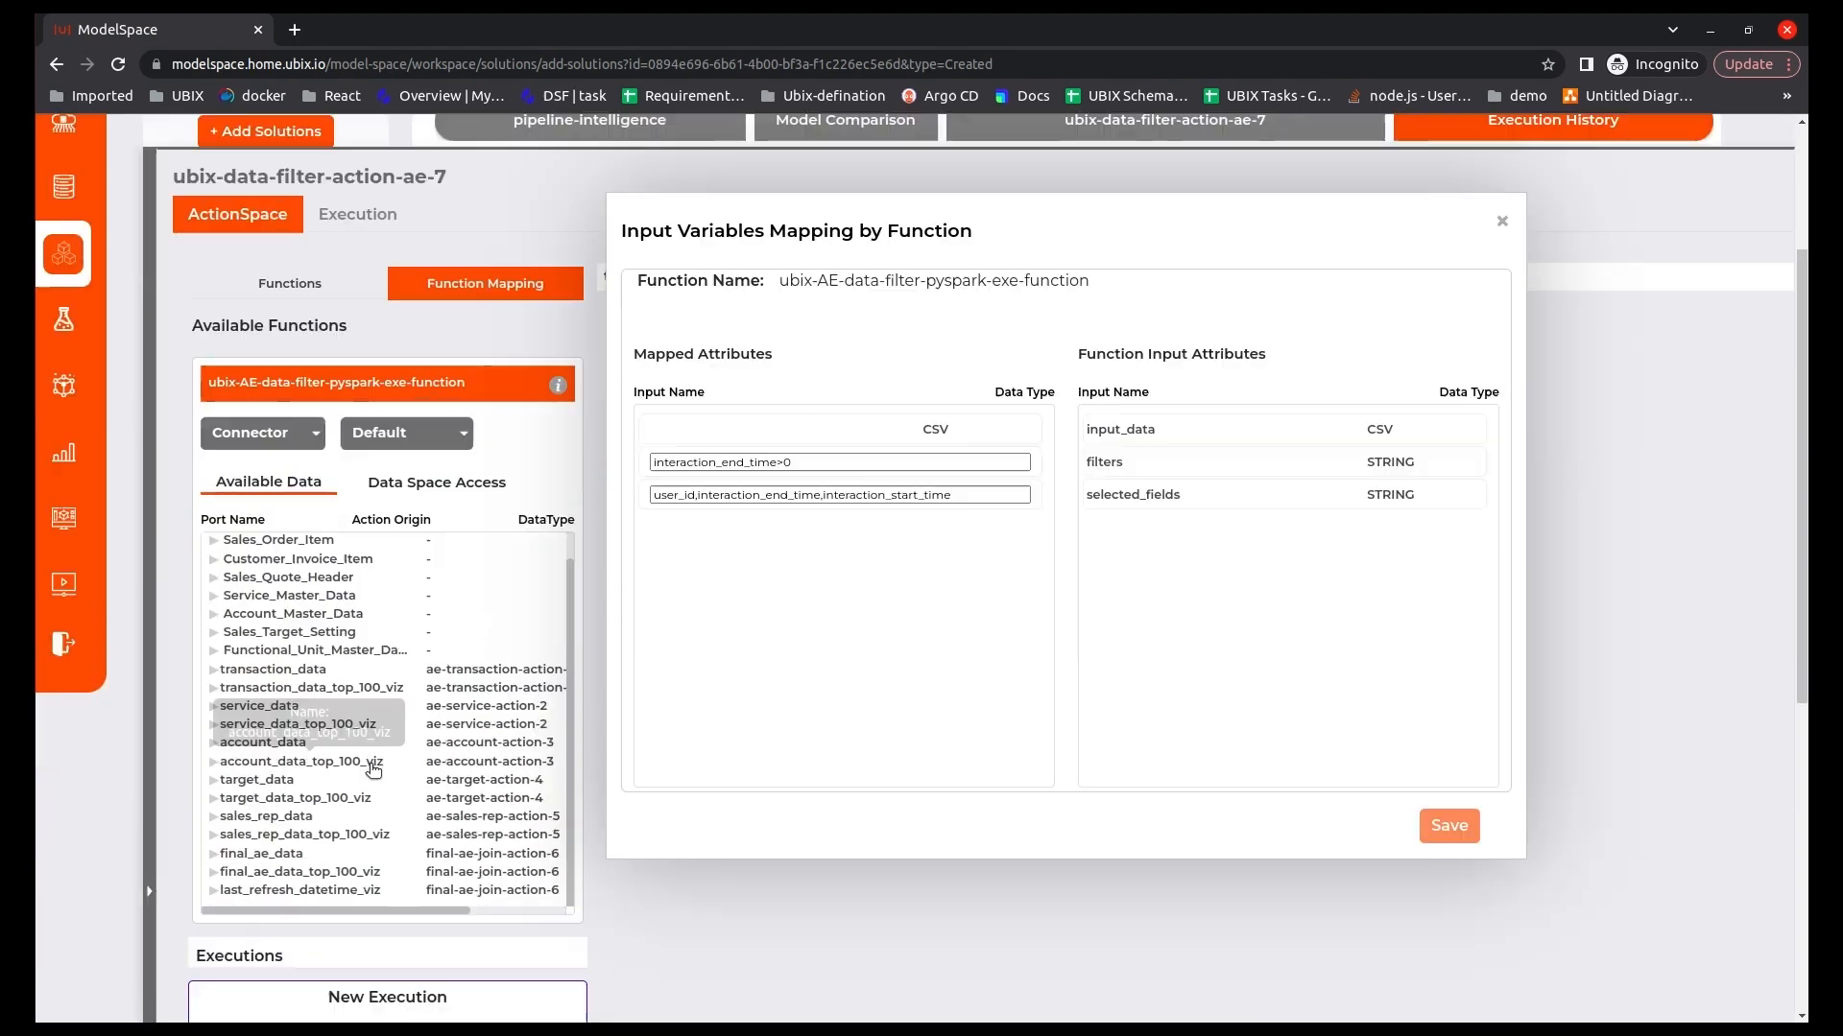
Map final_ae_data to the data filter's input, set filters to document_report_status='Open' and selected_fields to *, and save the mapping.
type("document_report_status='Open'")
key("Tab")
type("*")
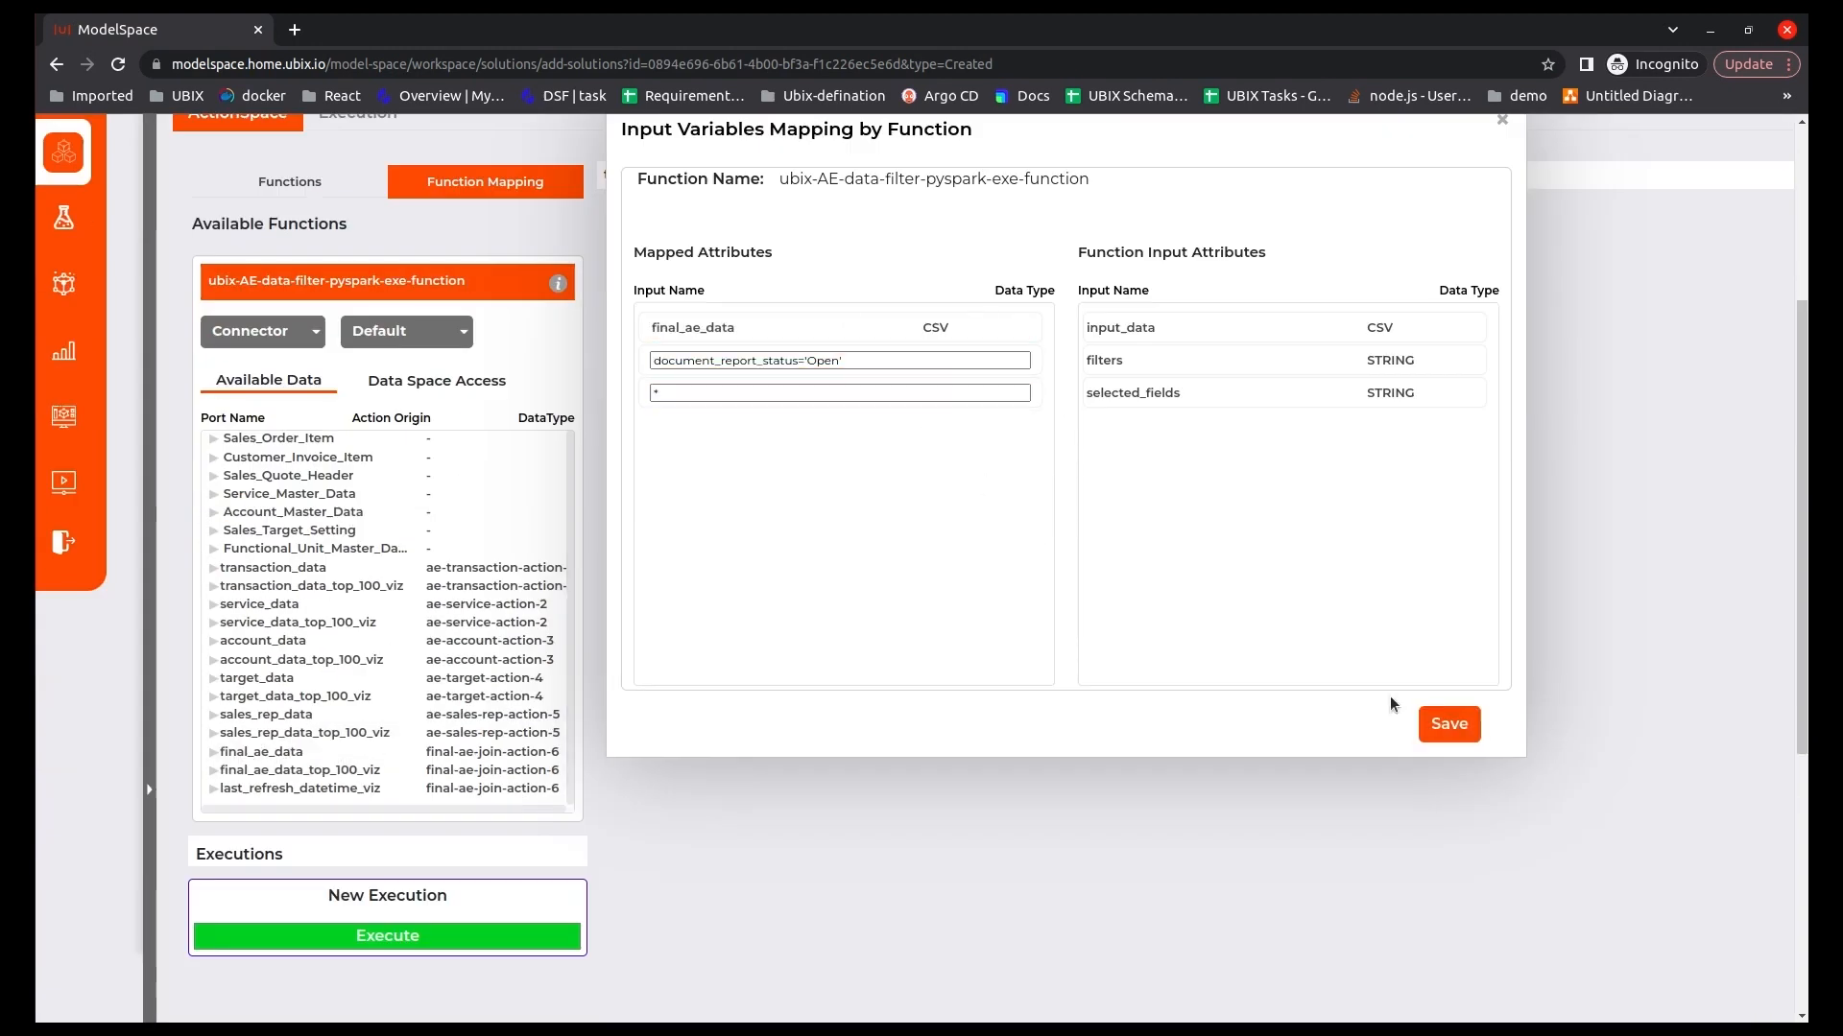
left_click(1448, 724)
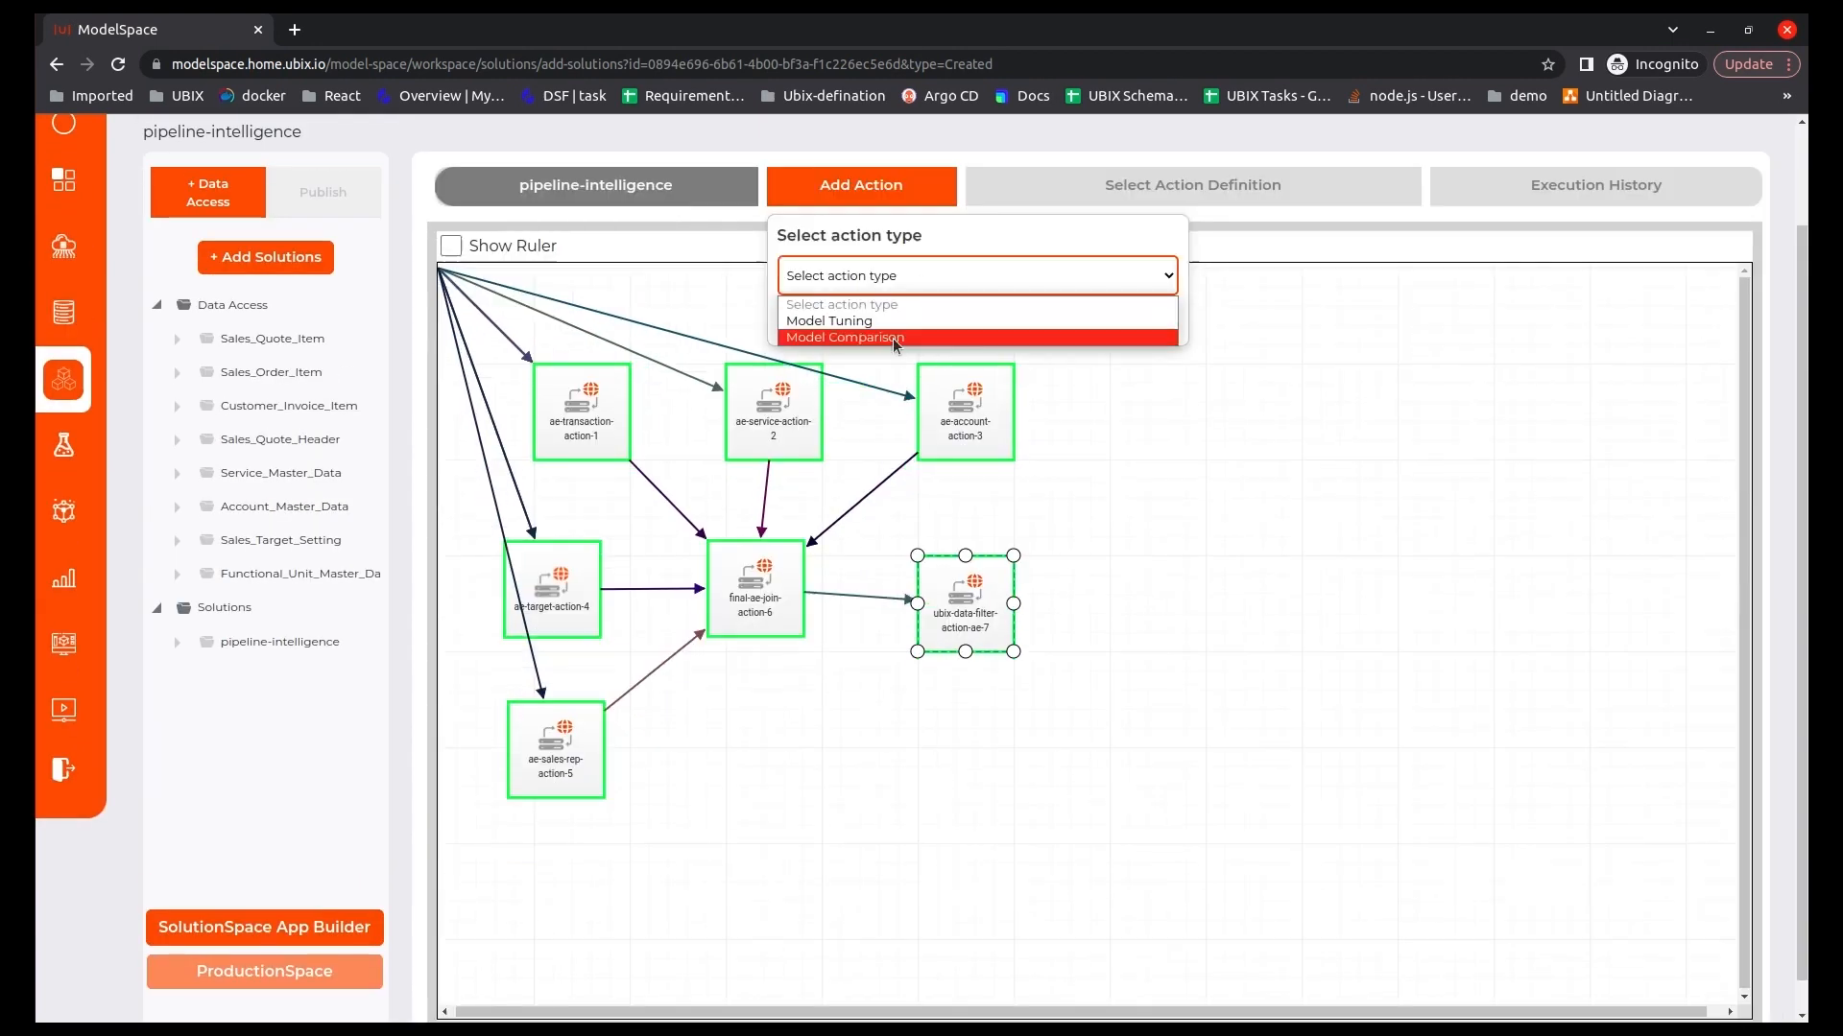
Add a Model Comparison action using the ae-groupby-aggregate-action definition and open its node.
left_click(806, 324)
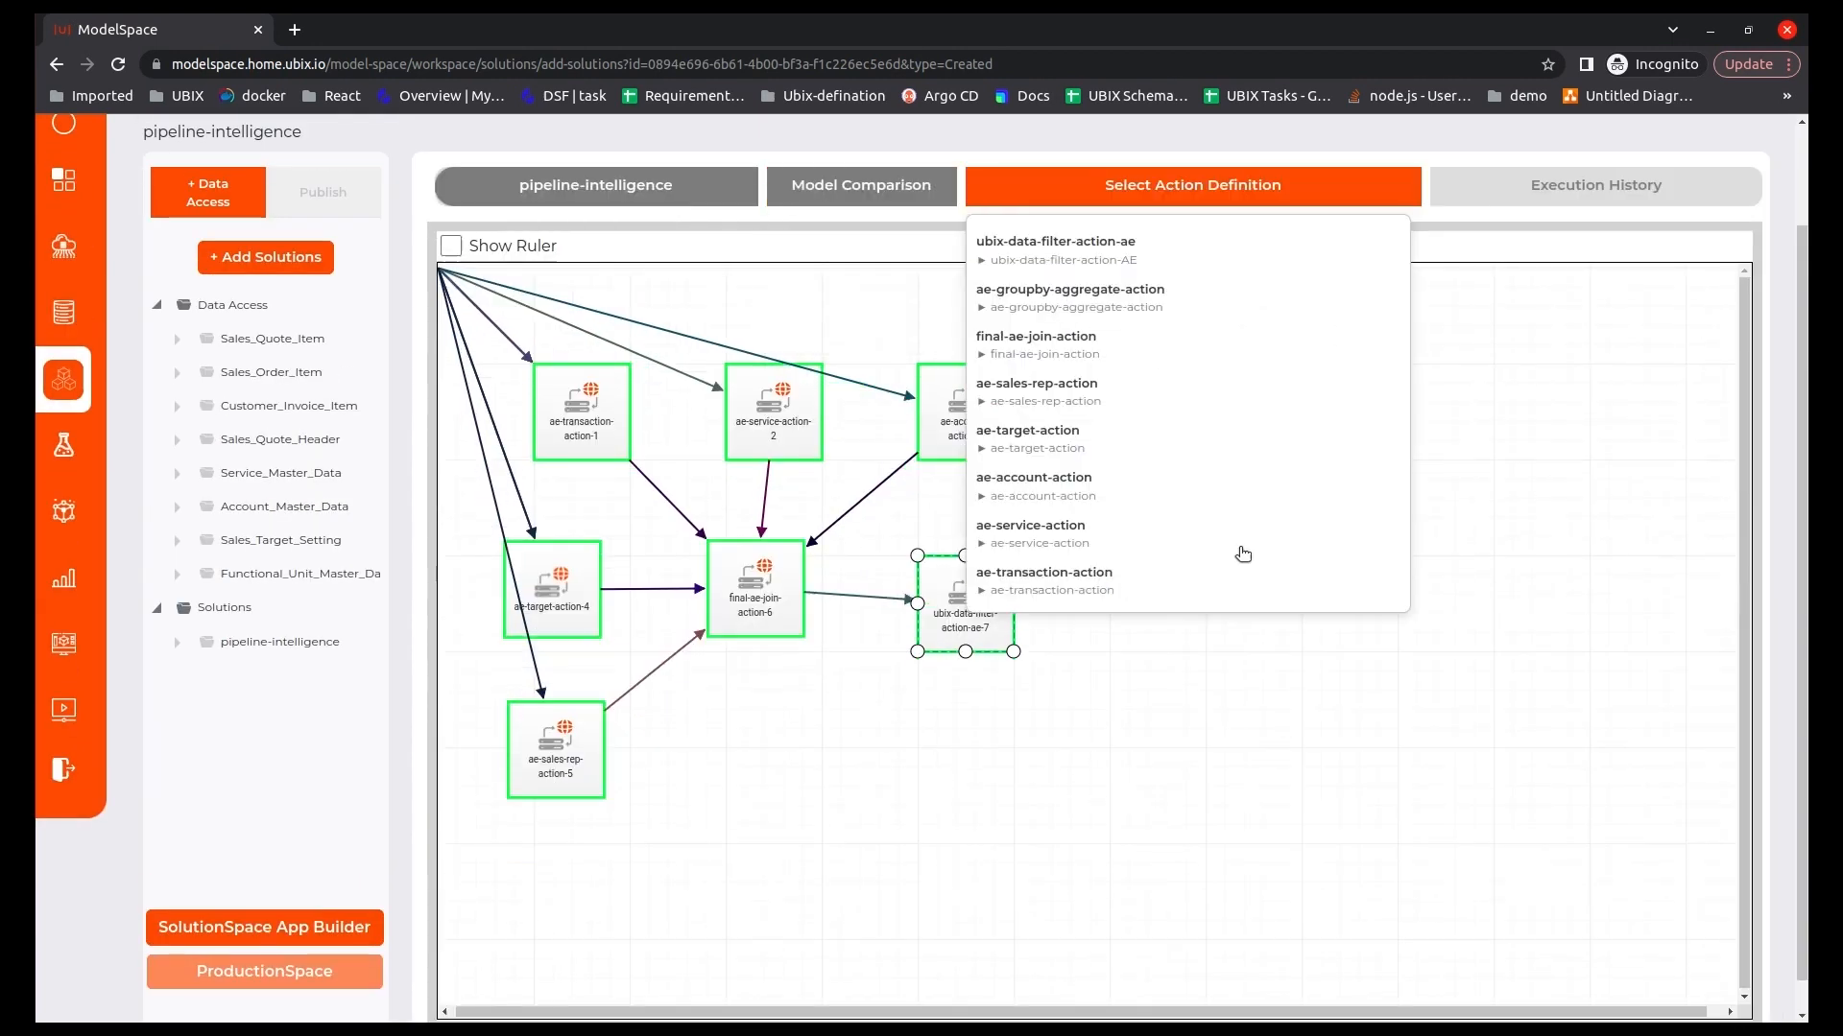
left_click(1059, 308)
left_click(1137, 645)
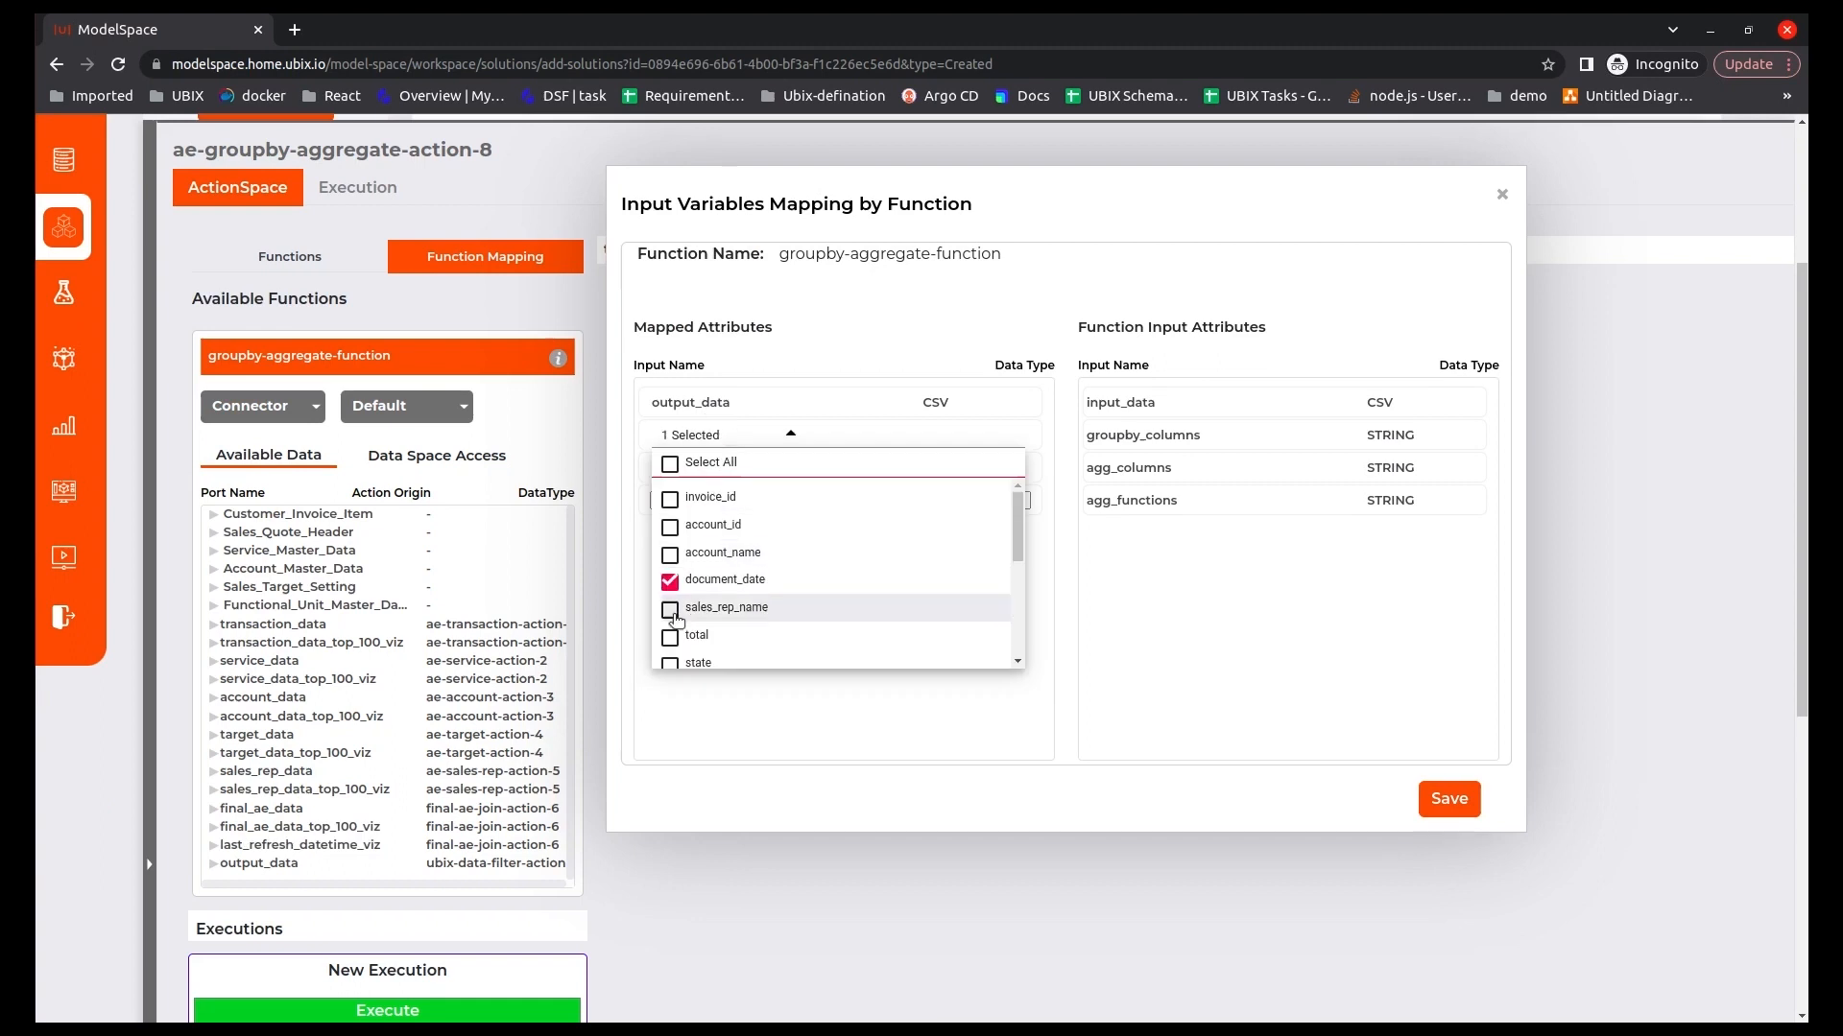
Map output_data to the groupby-aggregate-function input, set groupby_columns to include sales_rep_name, state, item_class, product_type_new and document_status, and save the mapping.
scroll(825, 576, "down", 2)
left_click(670, 543)
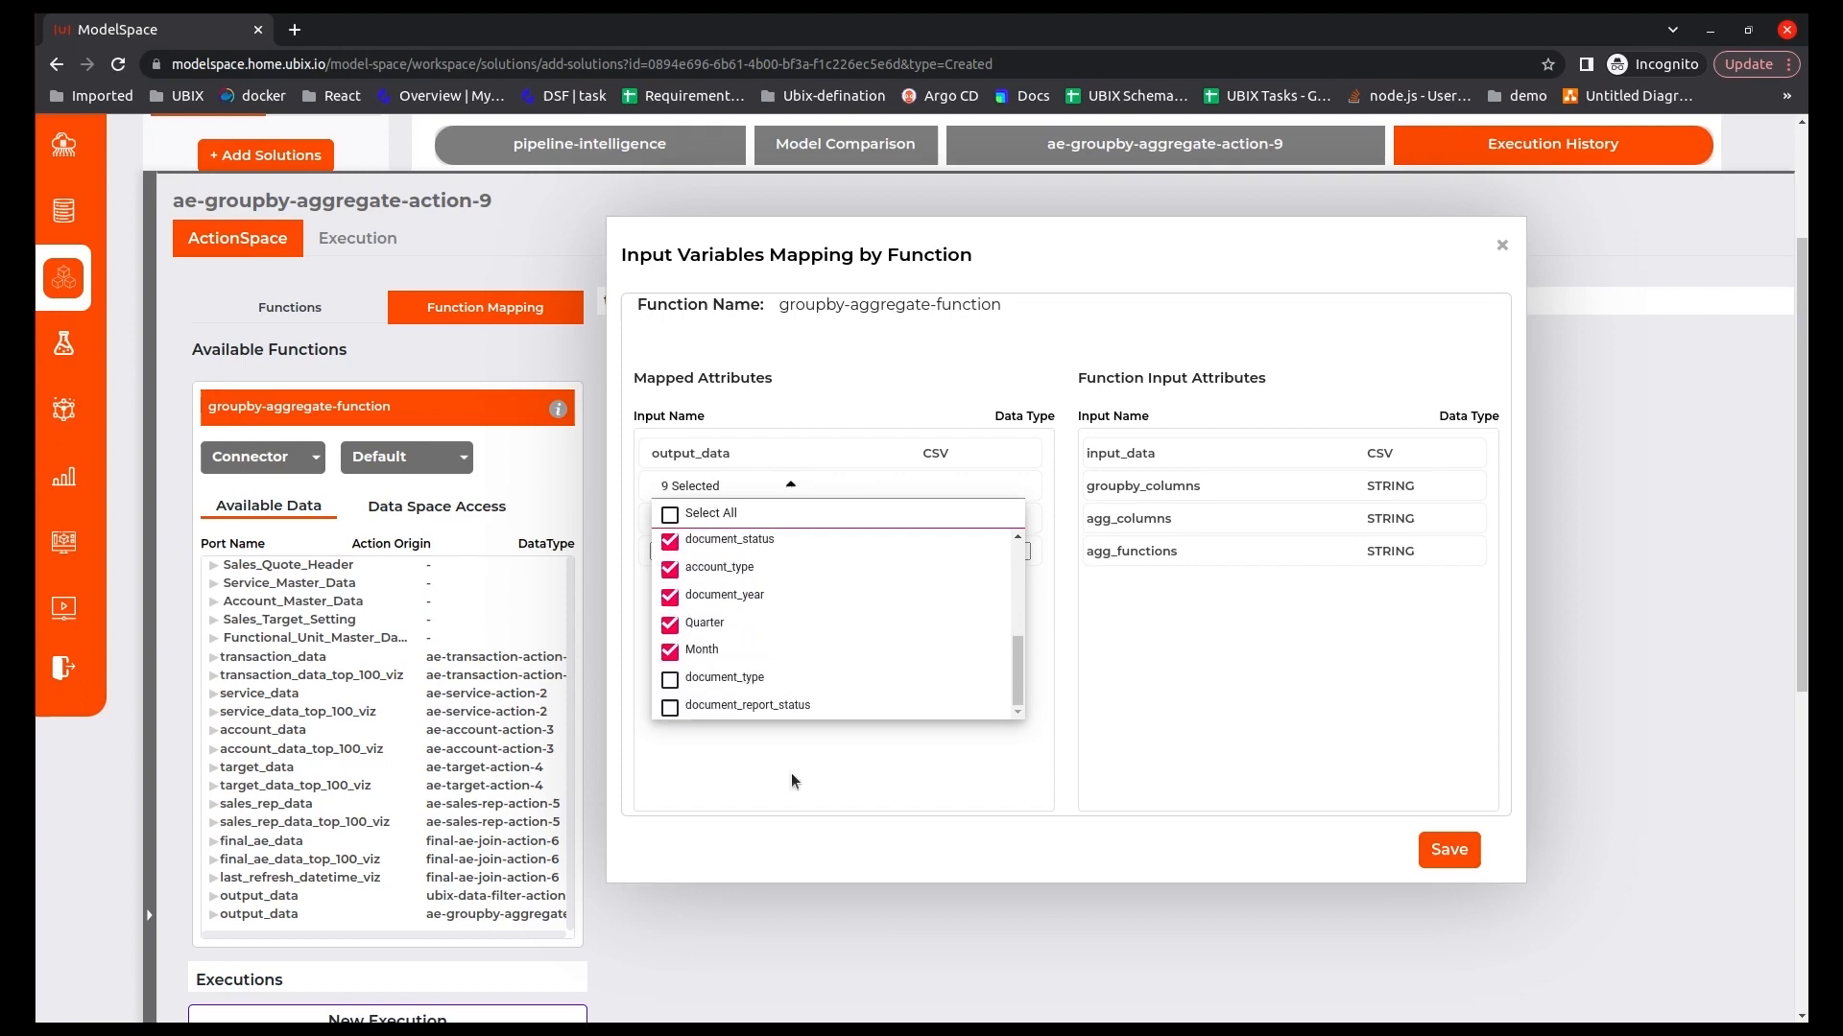
left_click(793, 781)
left_click(1449, 850)
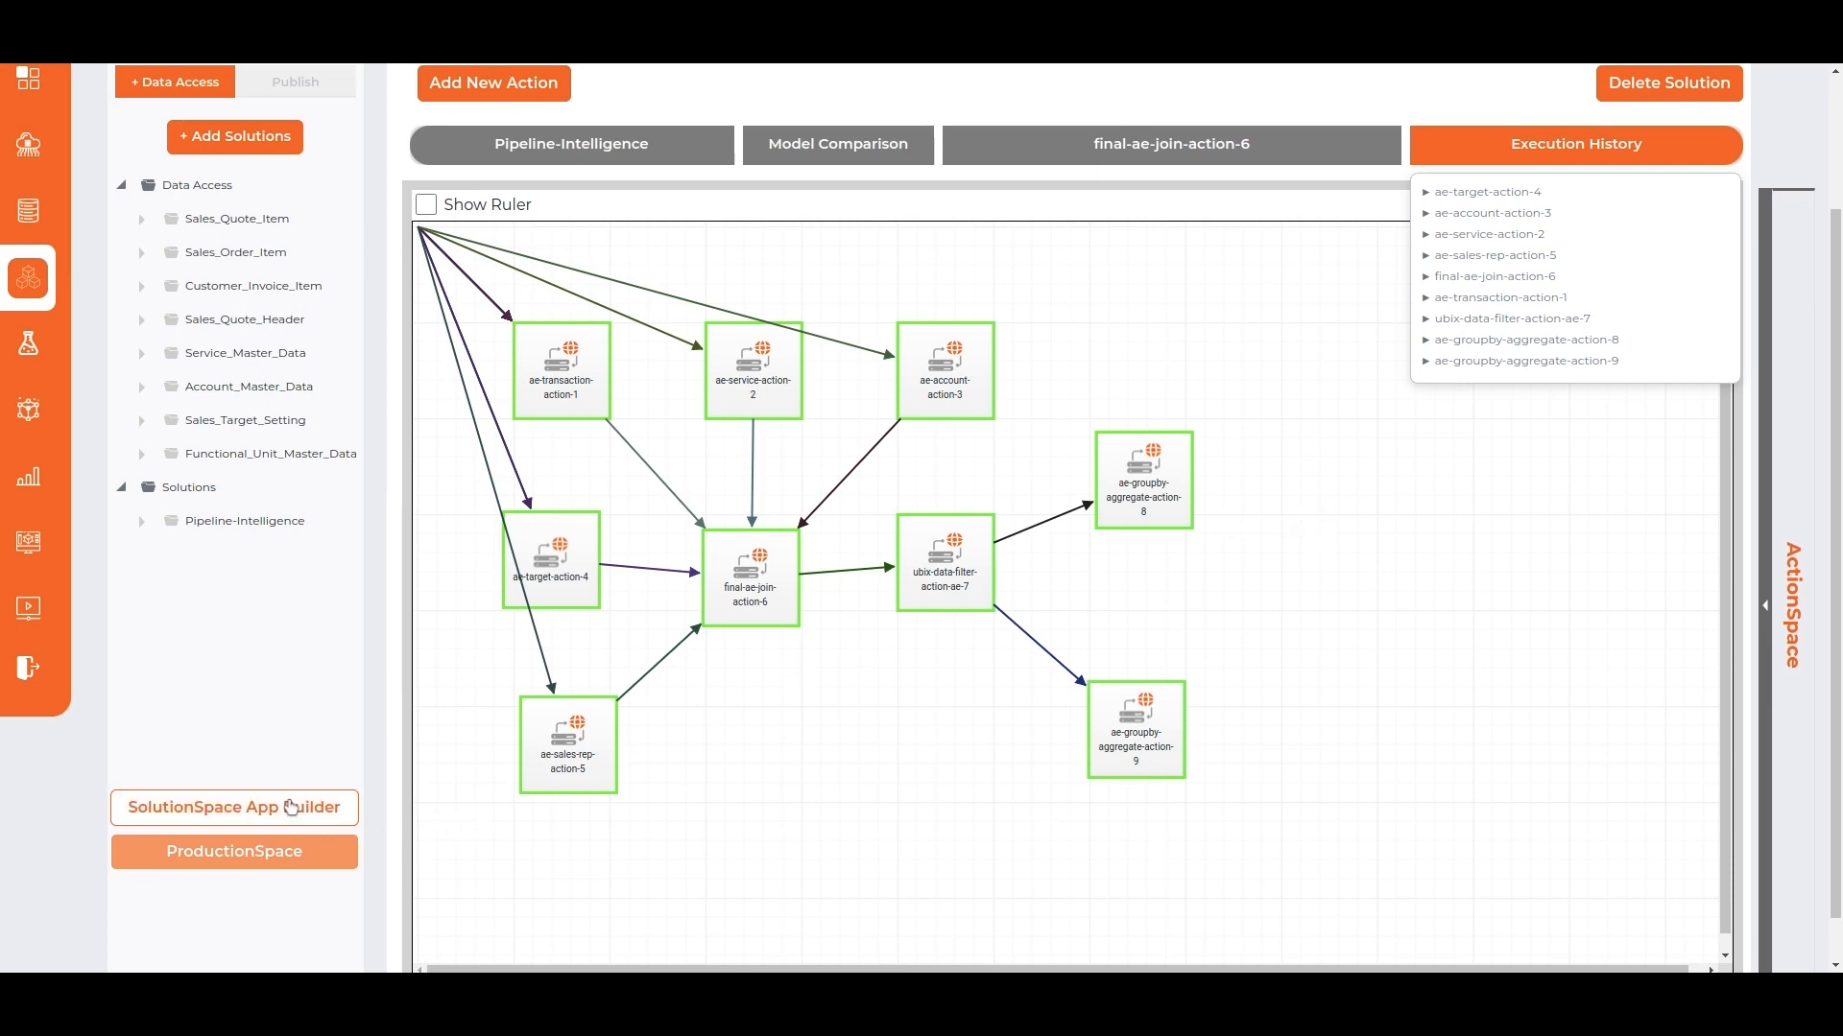
Open the SolutionSpace App Builder for Pipeline-Intelligence and create a new tab using the single-top-grid-layout.
left_click(288, 806)
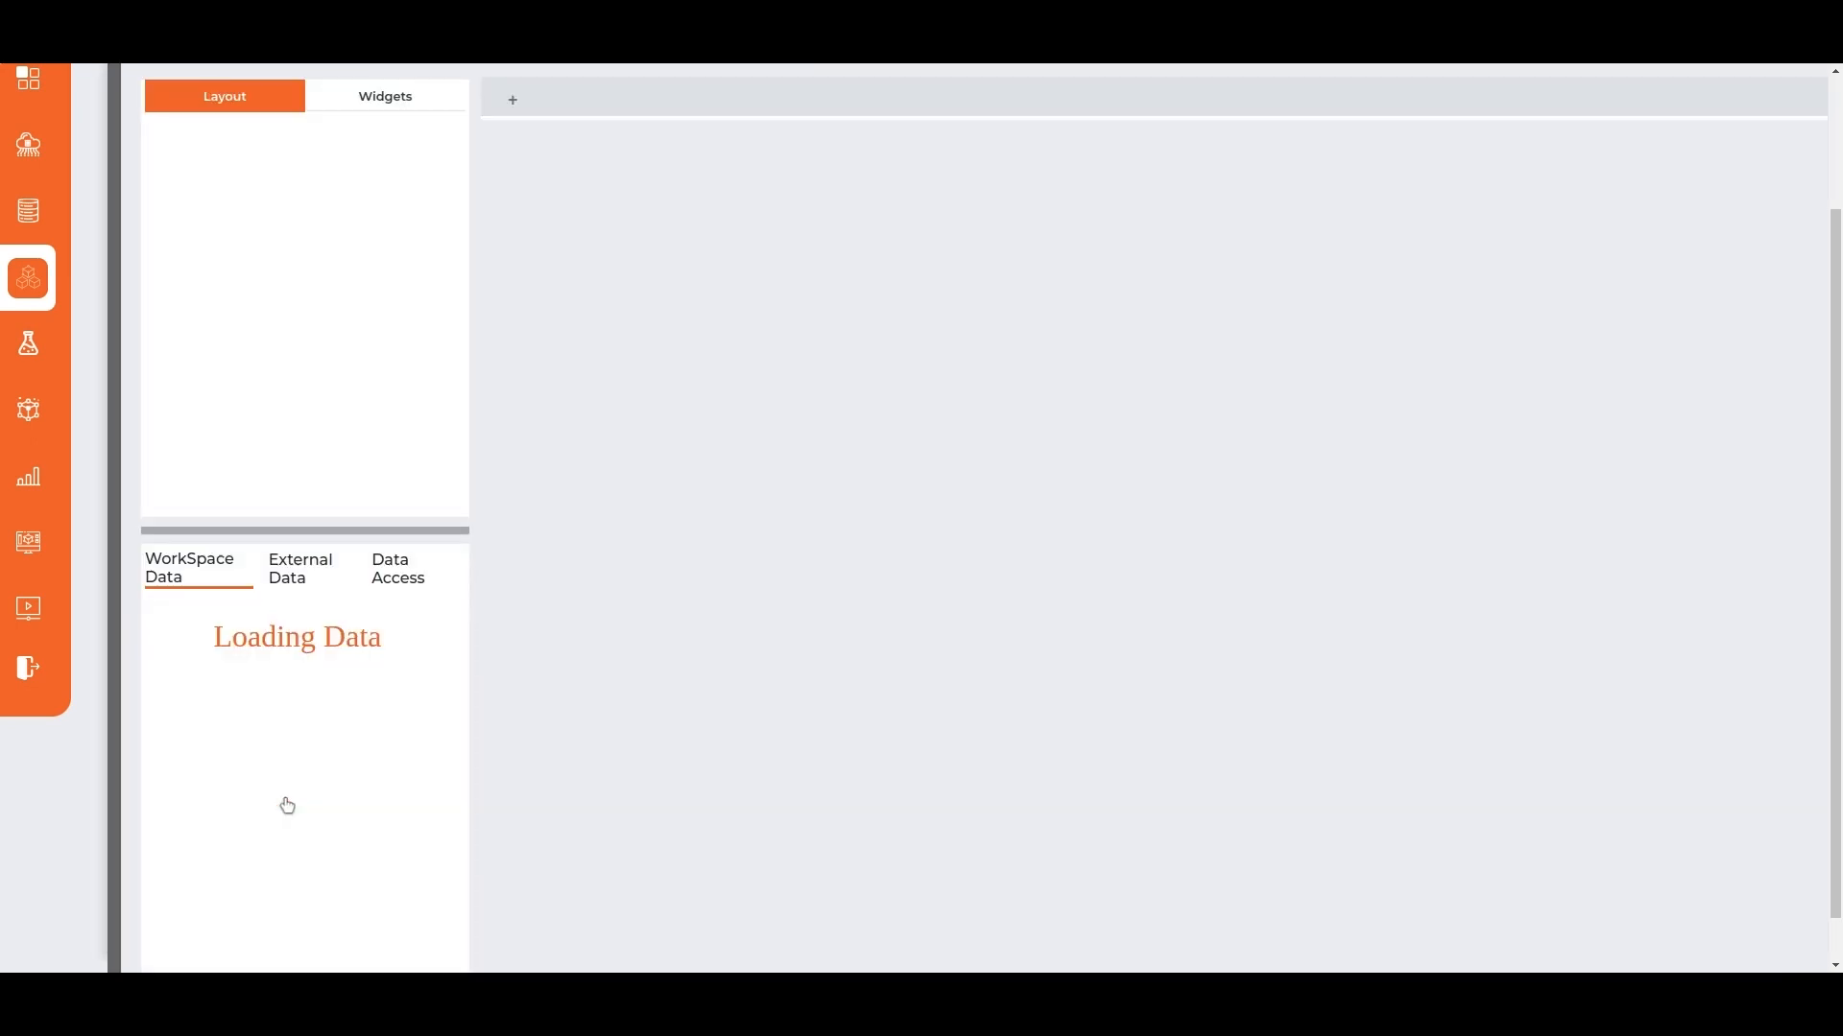
left_click(512, 98)
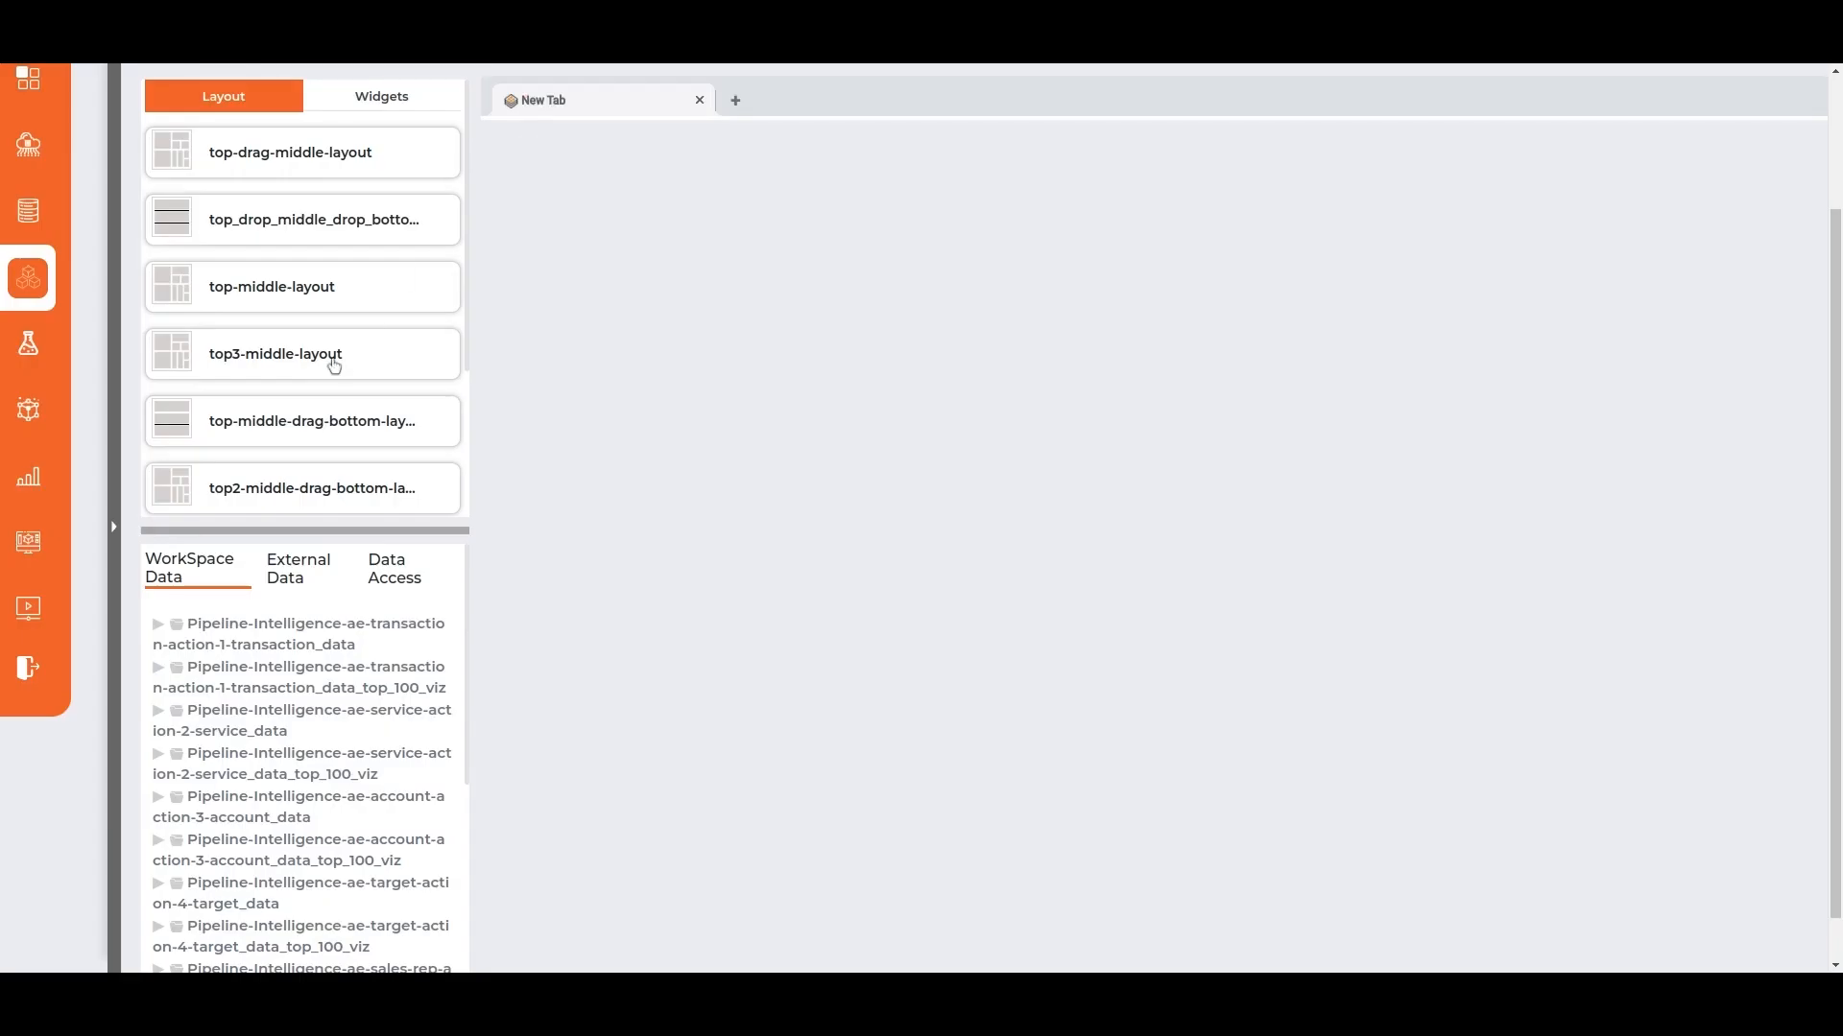
scroll(333, 364, "down", 3)
left_click(308, 481)
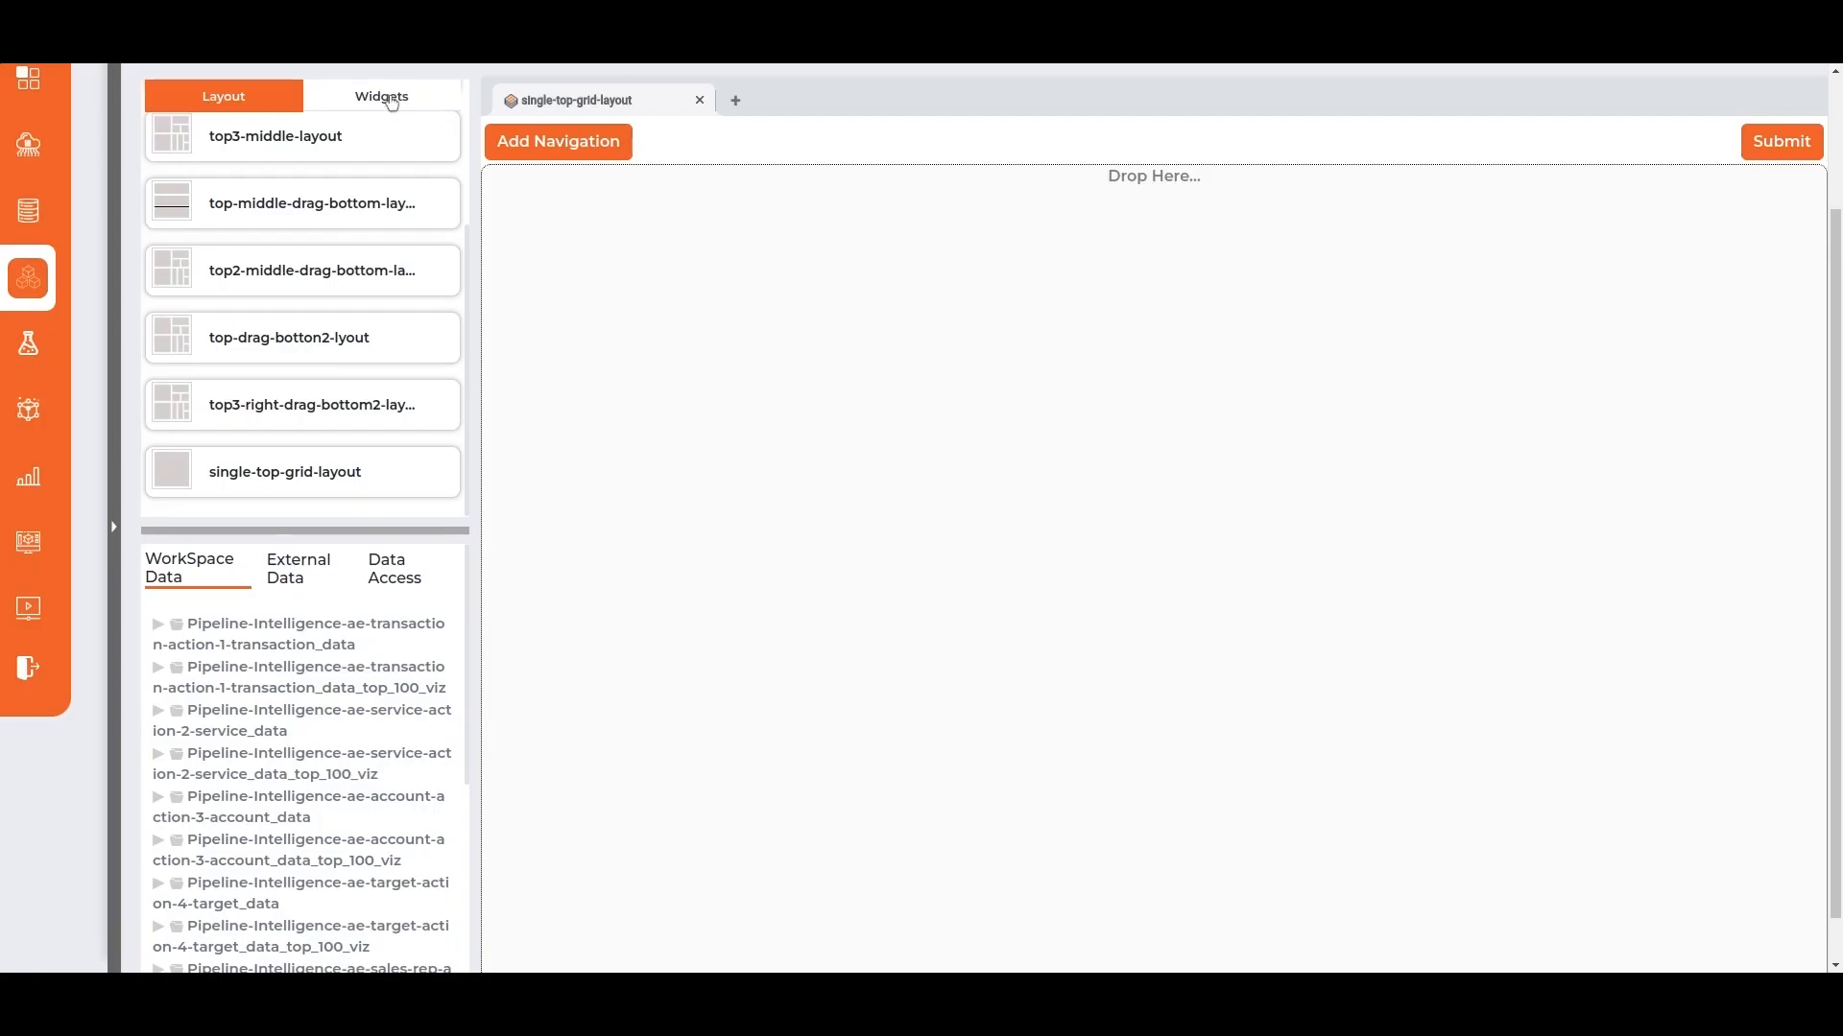
Place a column-chart widget from the Scientific Visualization category in the single-top-grid-layout.
left_click(388, 94)
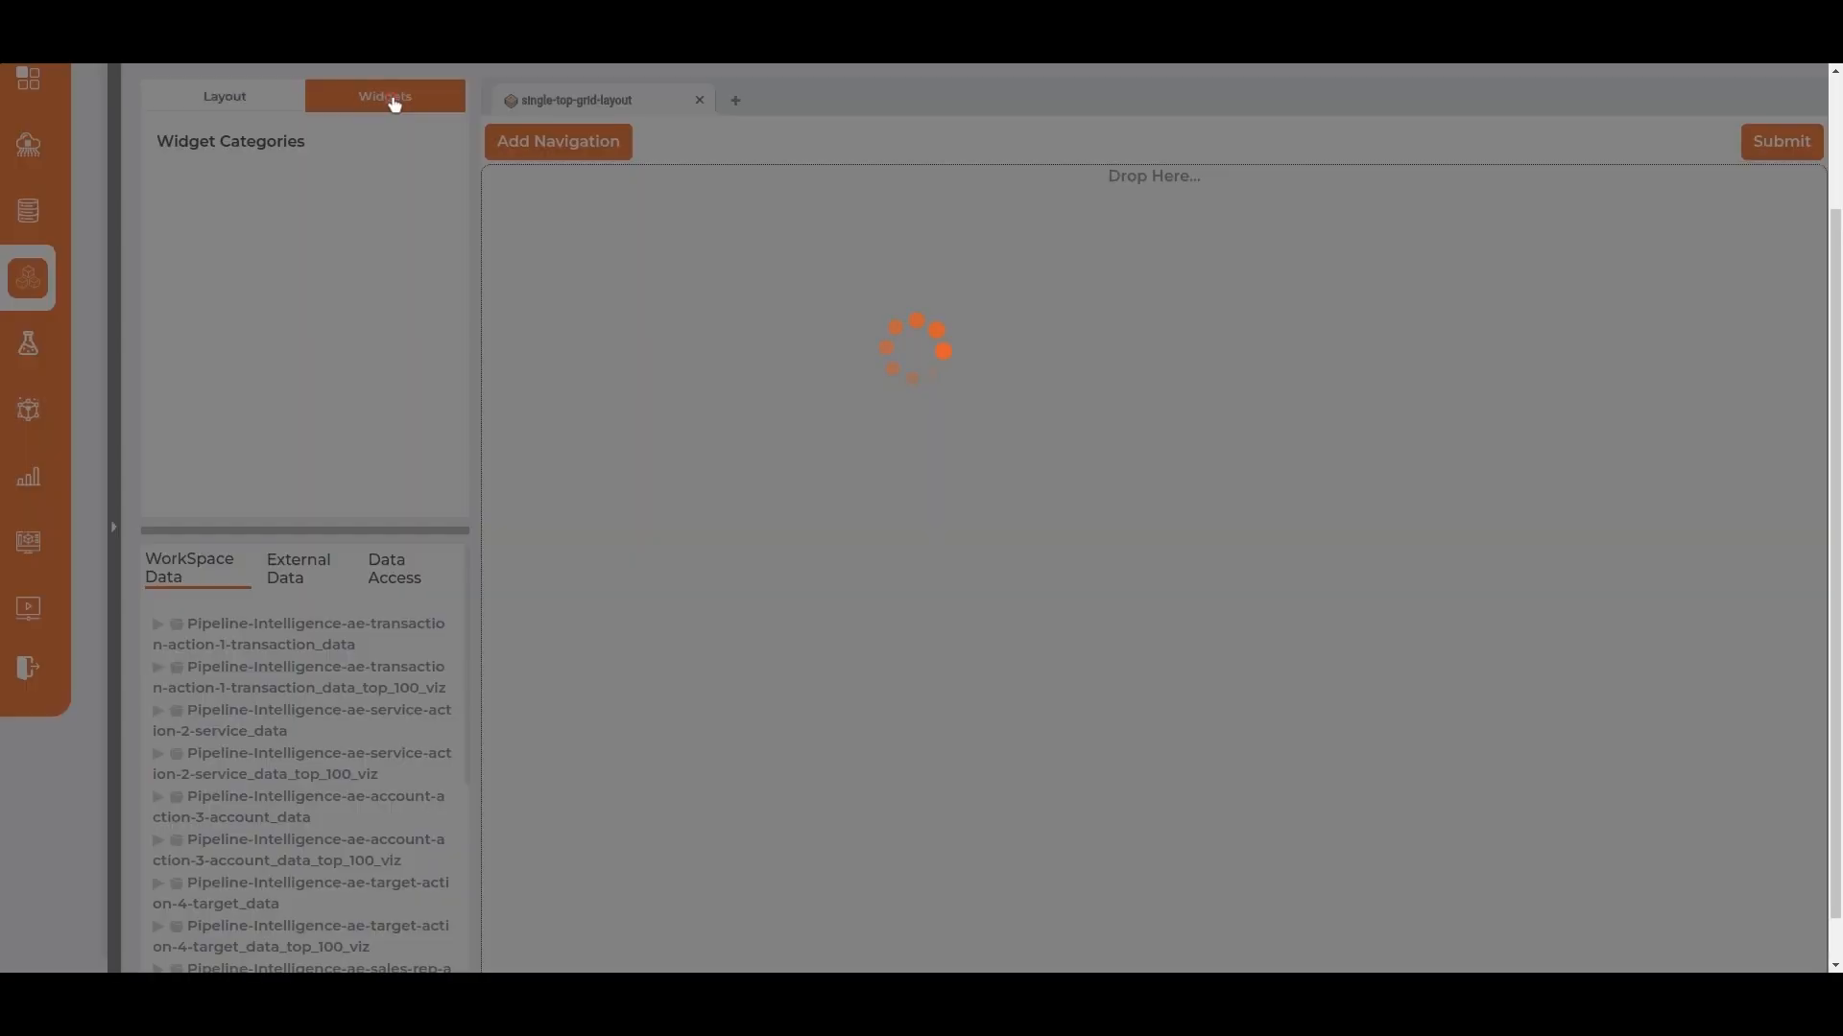
left_click(331, 199)
left_click(330, 262)
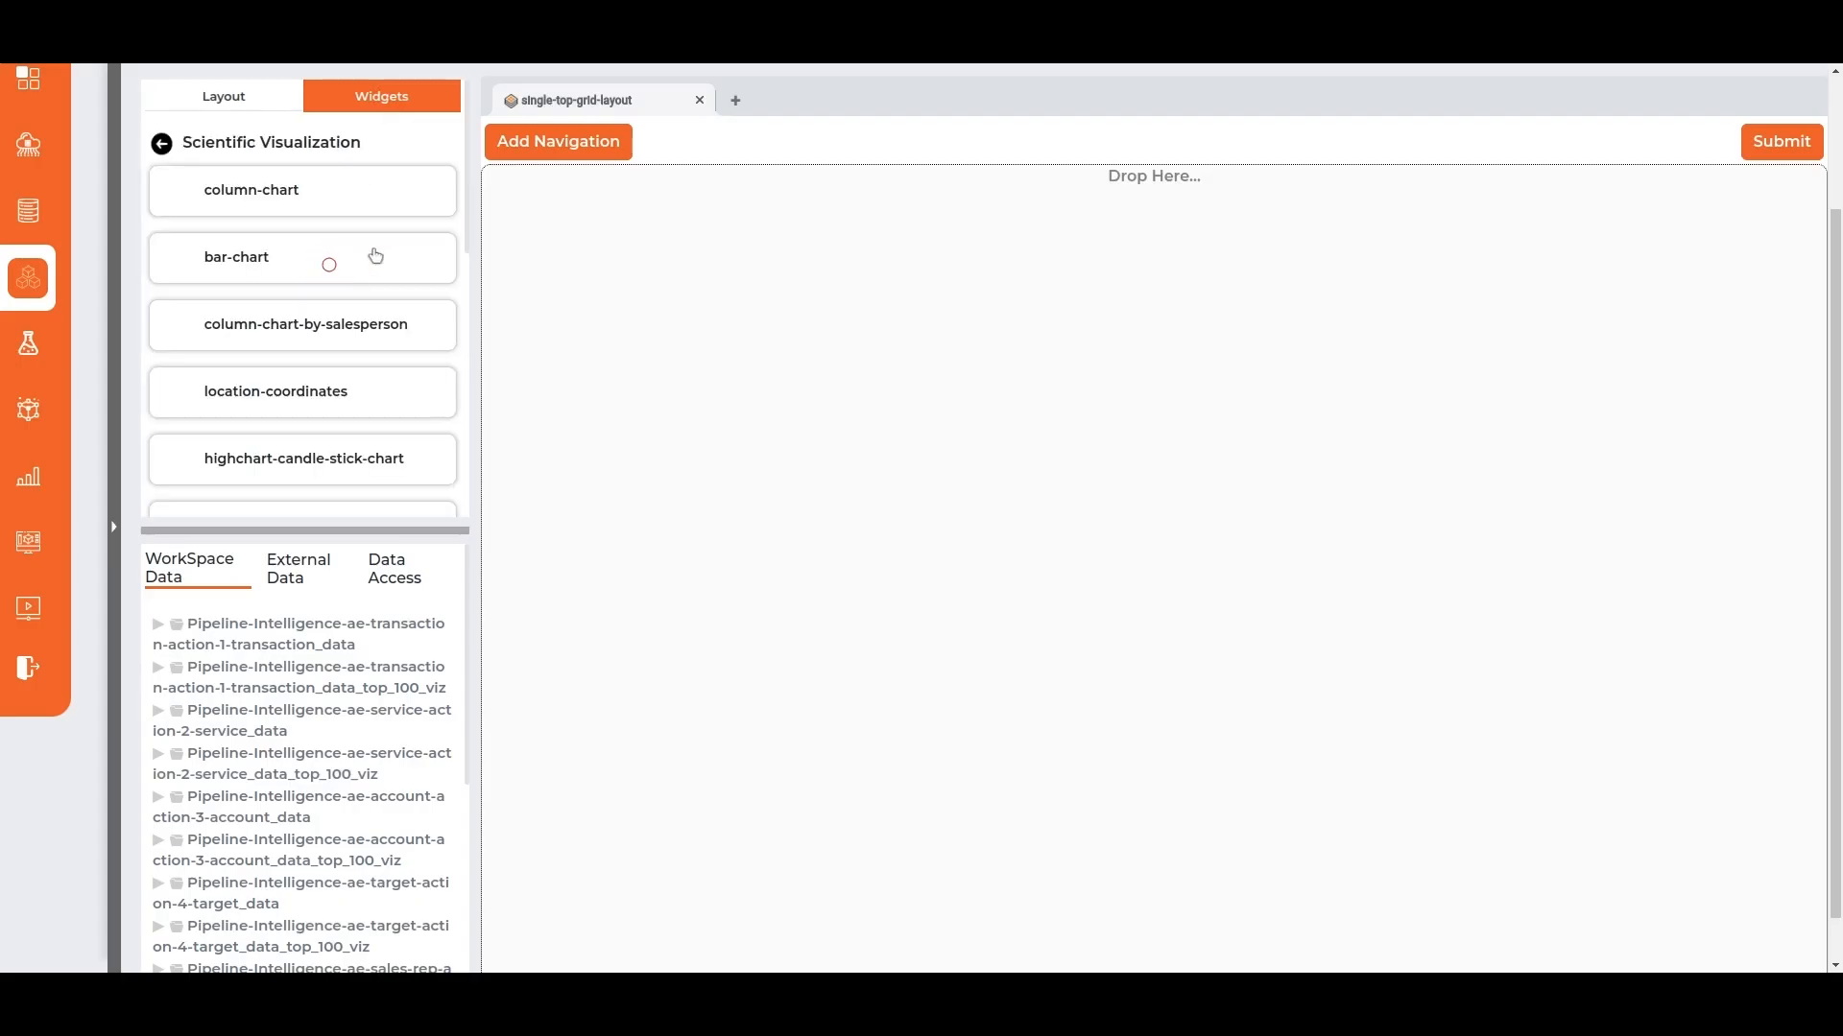
left_click_drag(1089, 354, 1089, 353)
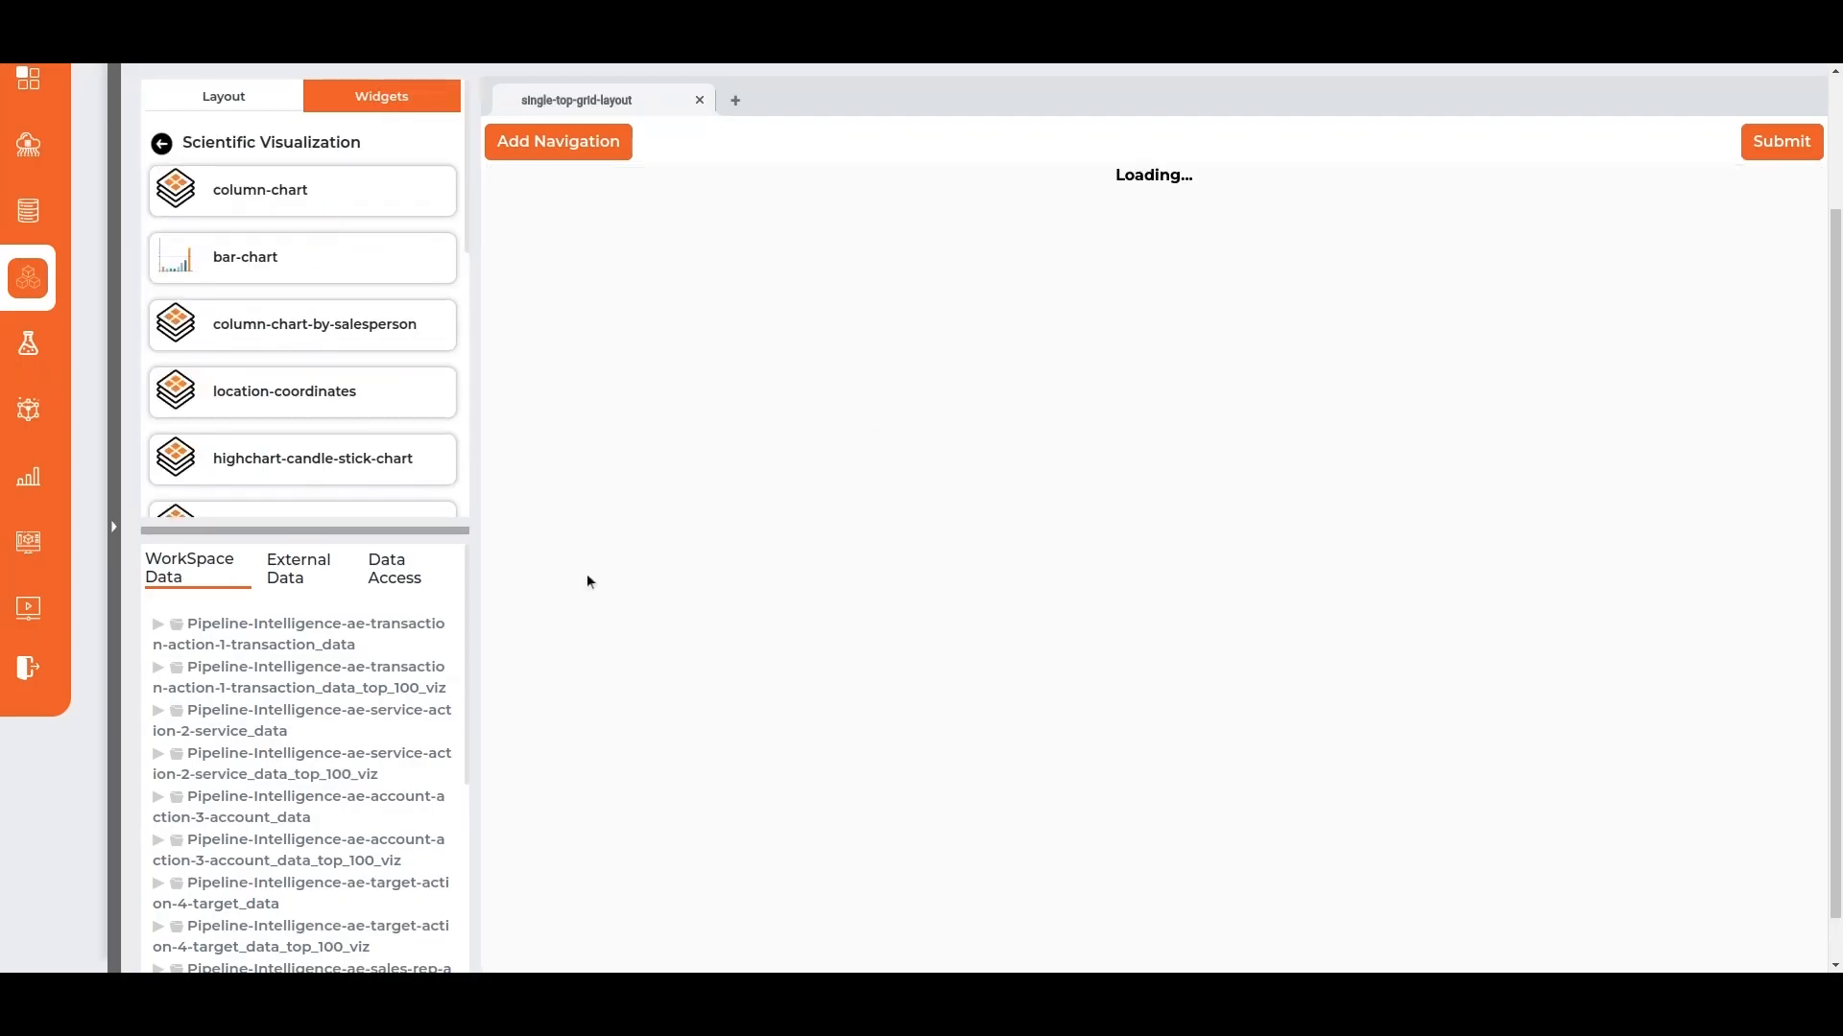
Map the column chart's dataset to ae-groupby-aggregate-action-8 output_data and last_refresh_date to last_refresh_datetime_viz, and save the mapping.
scroll(279, 852, "down", 6)
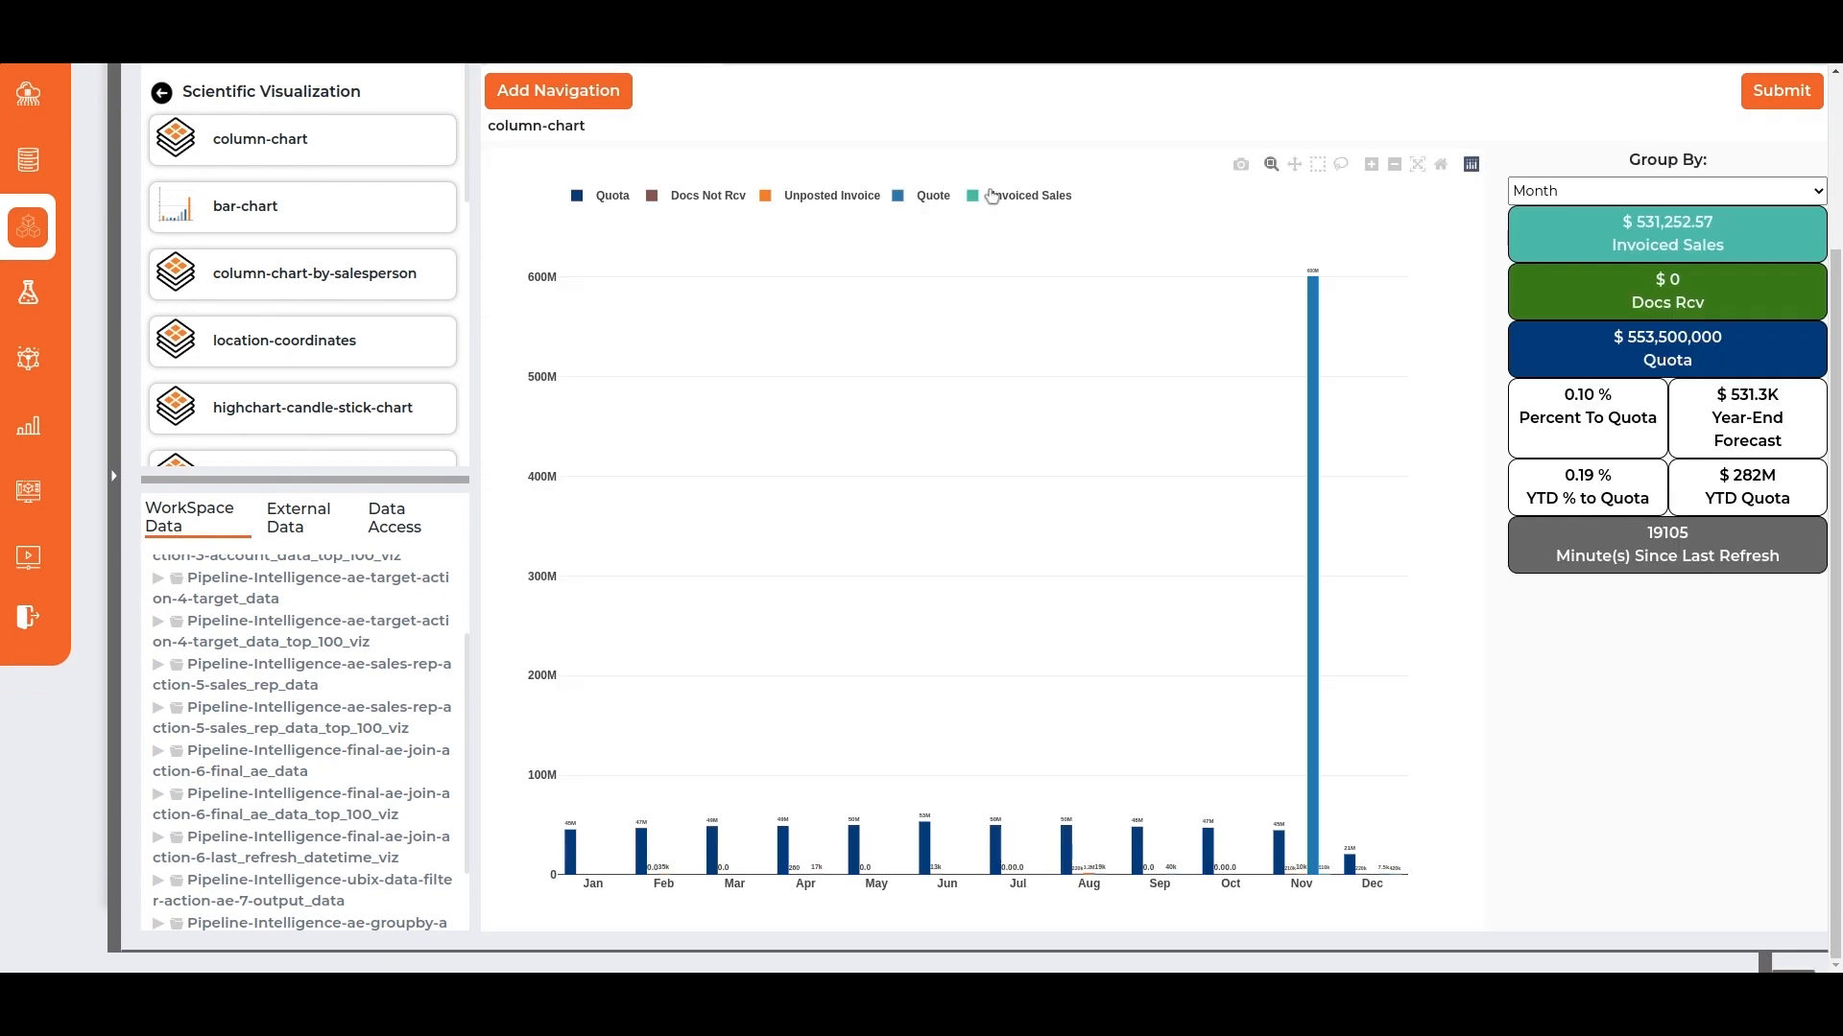
double_click(1090, 164)
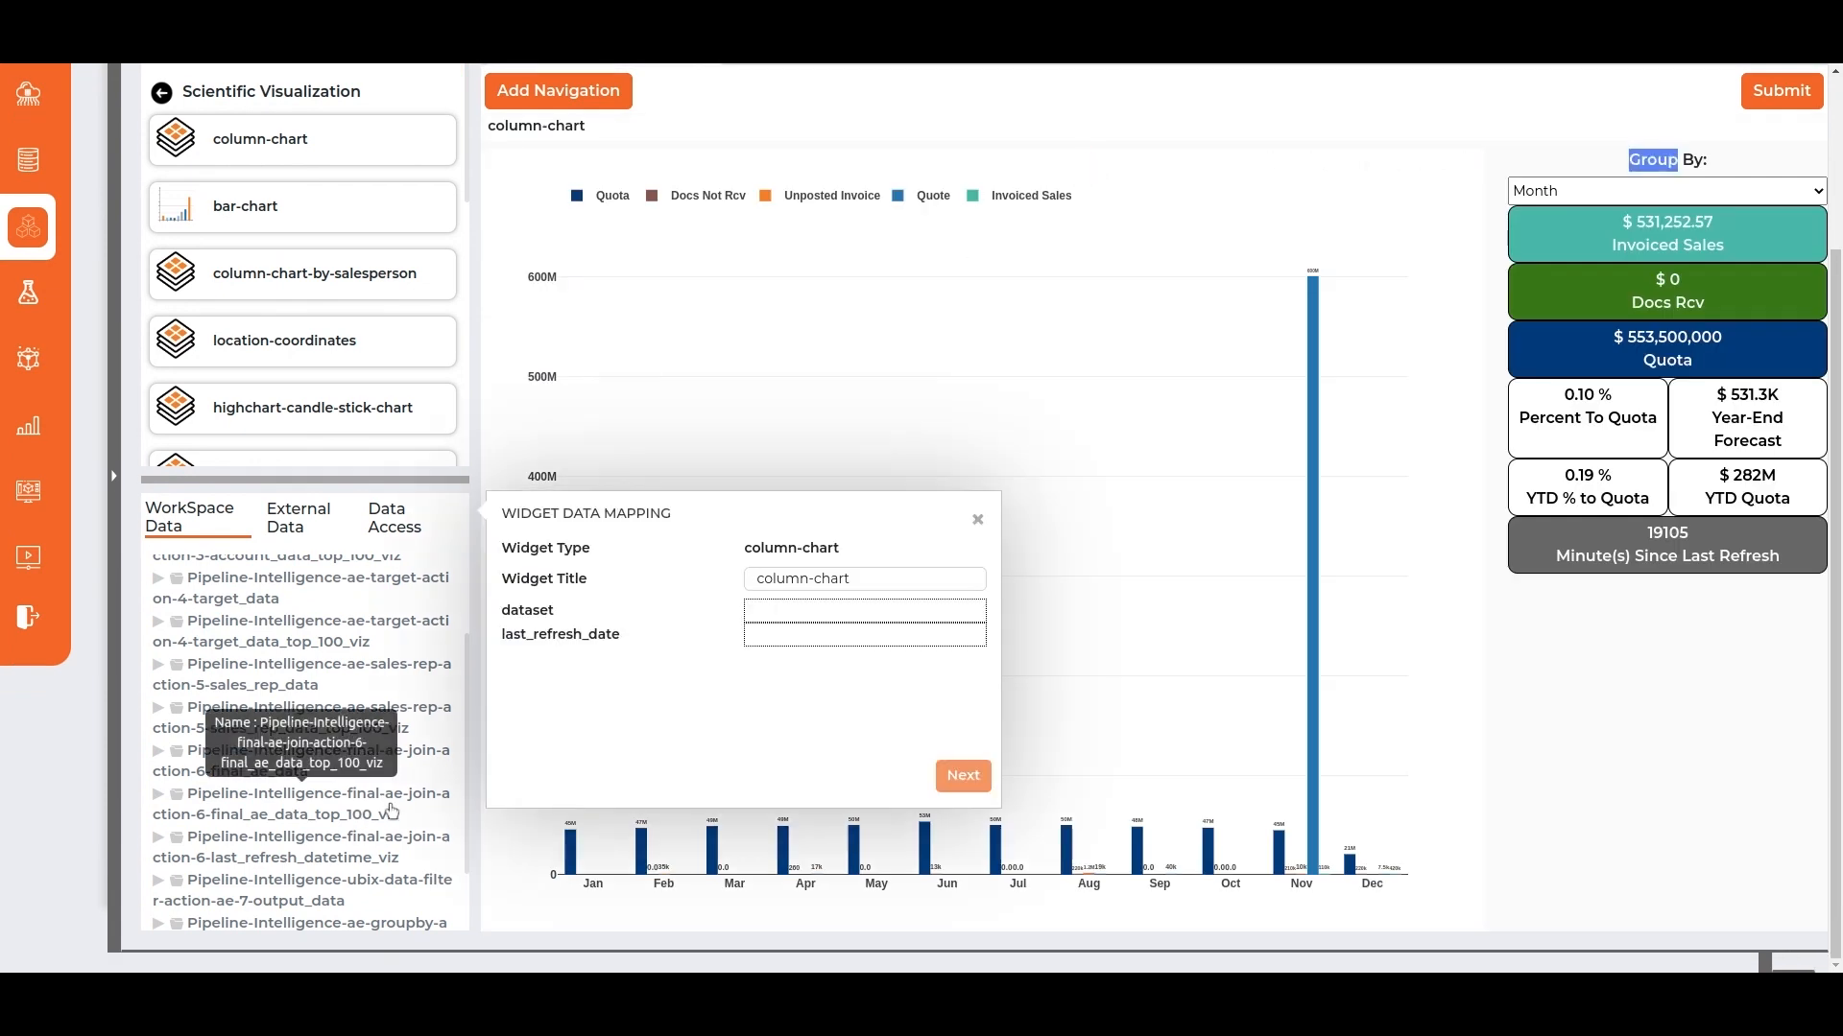
scroll(355, 797, "down", 2)
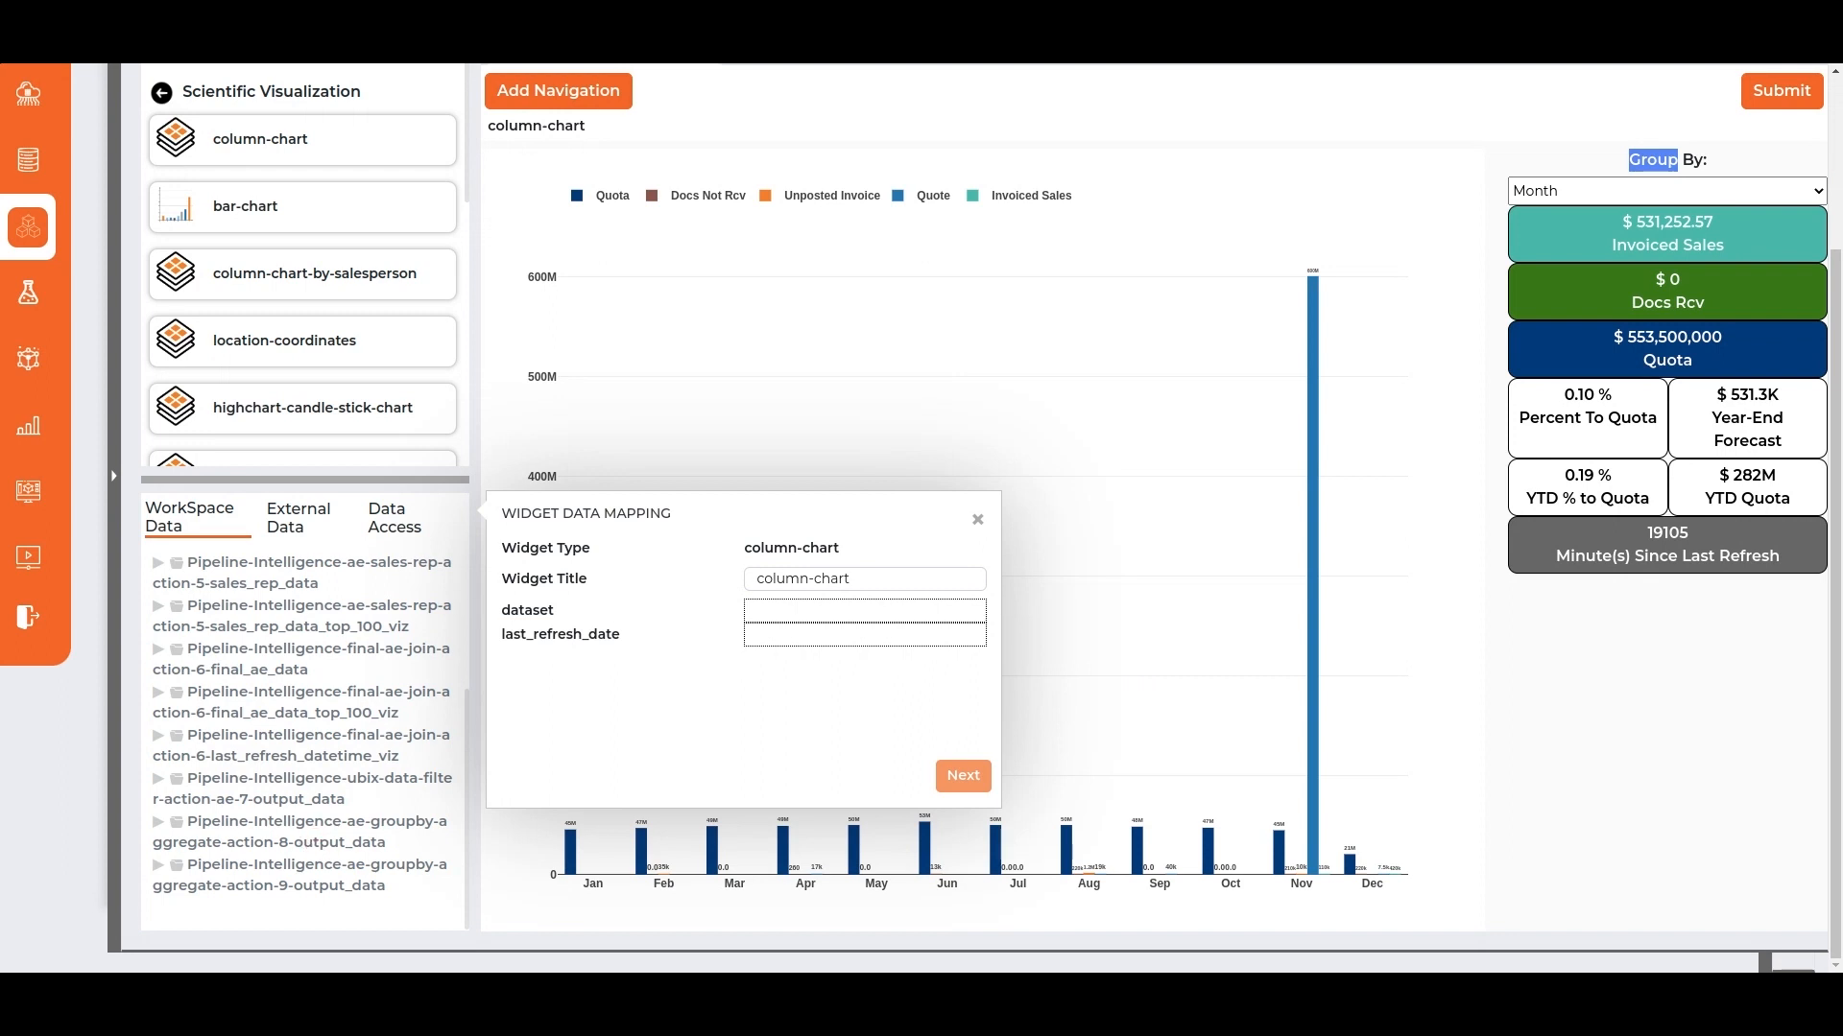
left_click_drag(288, 831, 782, 610)
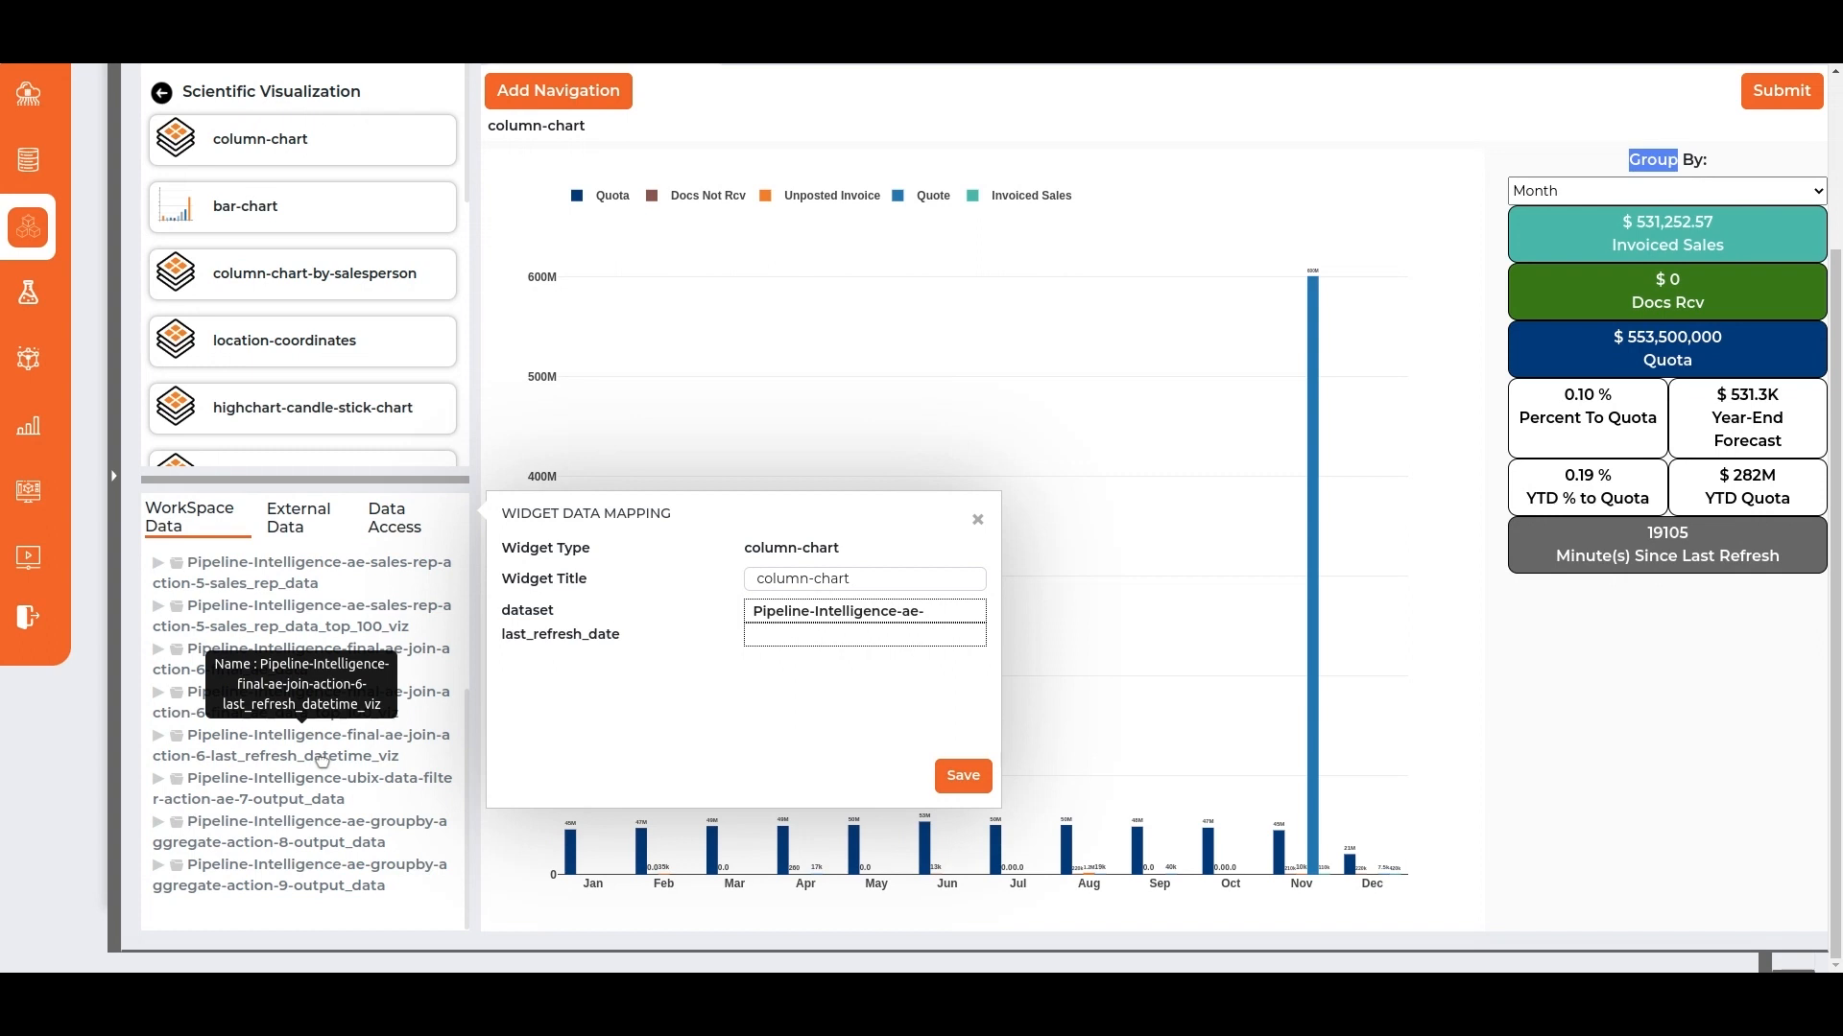
left_click_drag(322, 761, 797, 636)
left_click(950, 765)
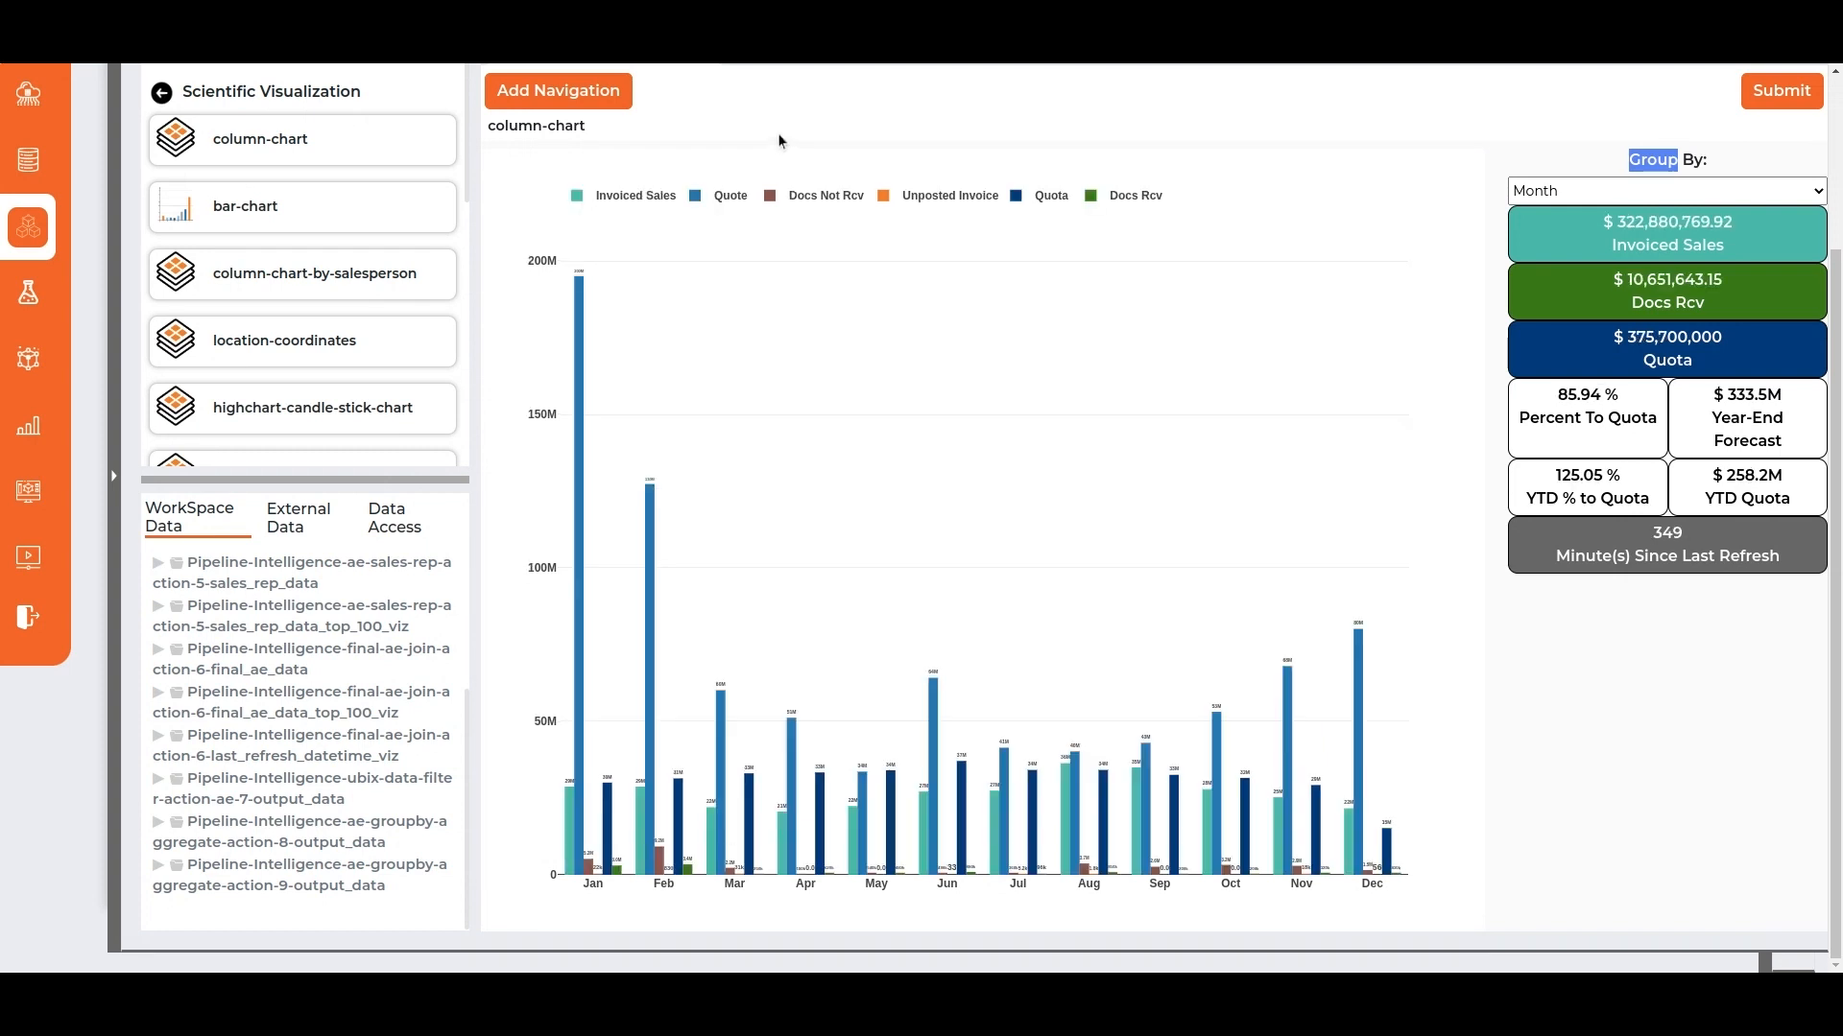
Add a Dropdown filter widget titled Year to the column chart, using document_year from the action-8 output for its options.
left_click(558, 90)
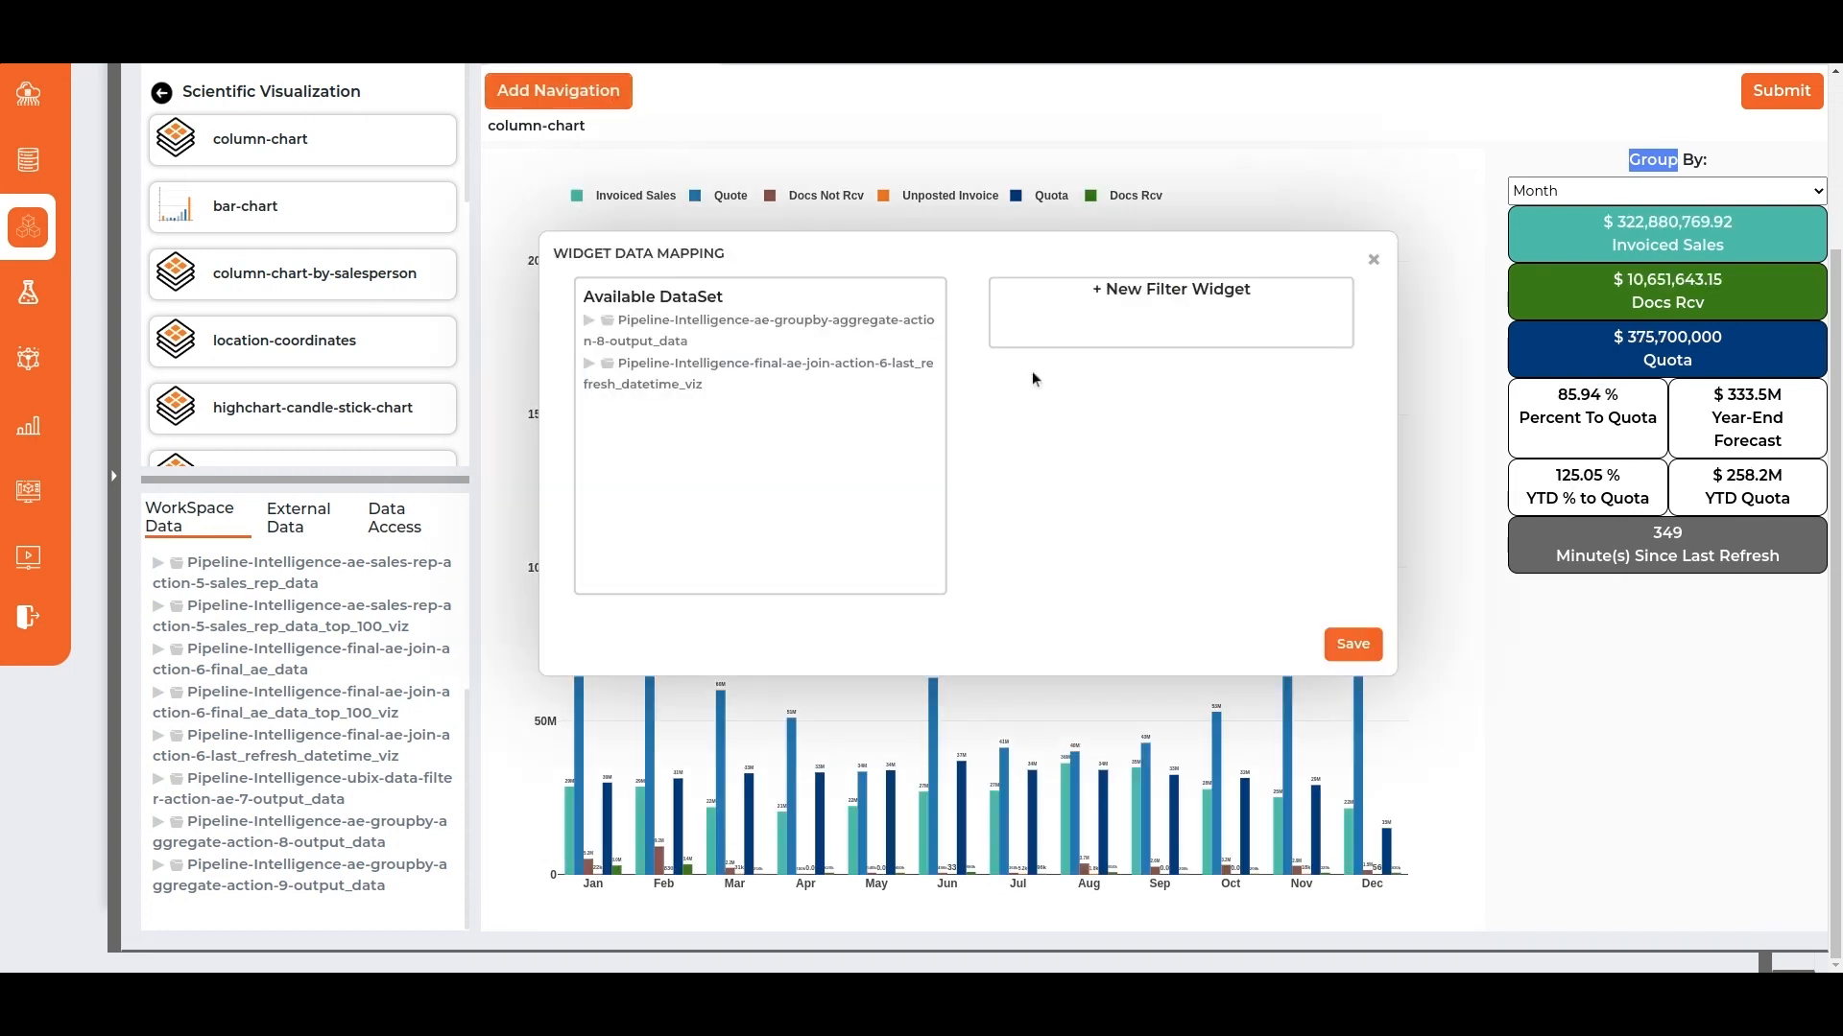
left_click(1084, 335)
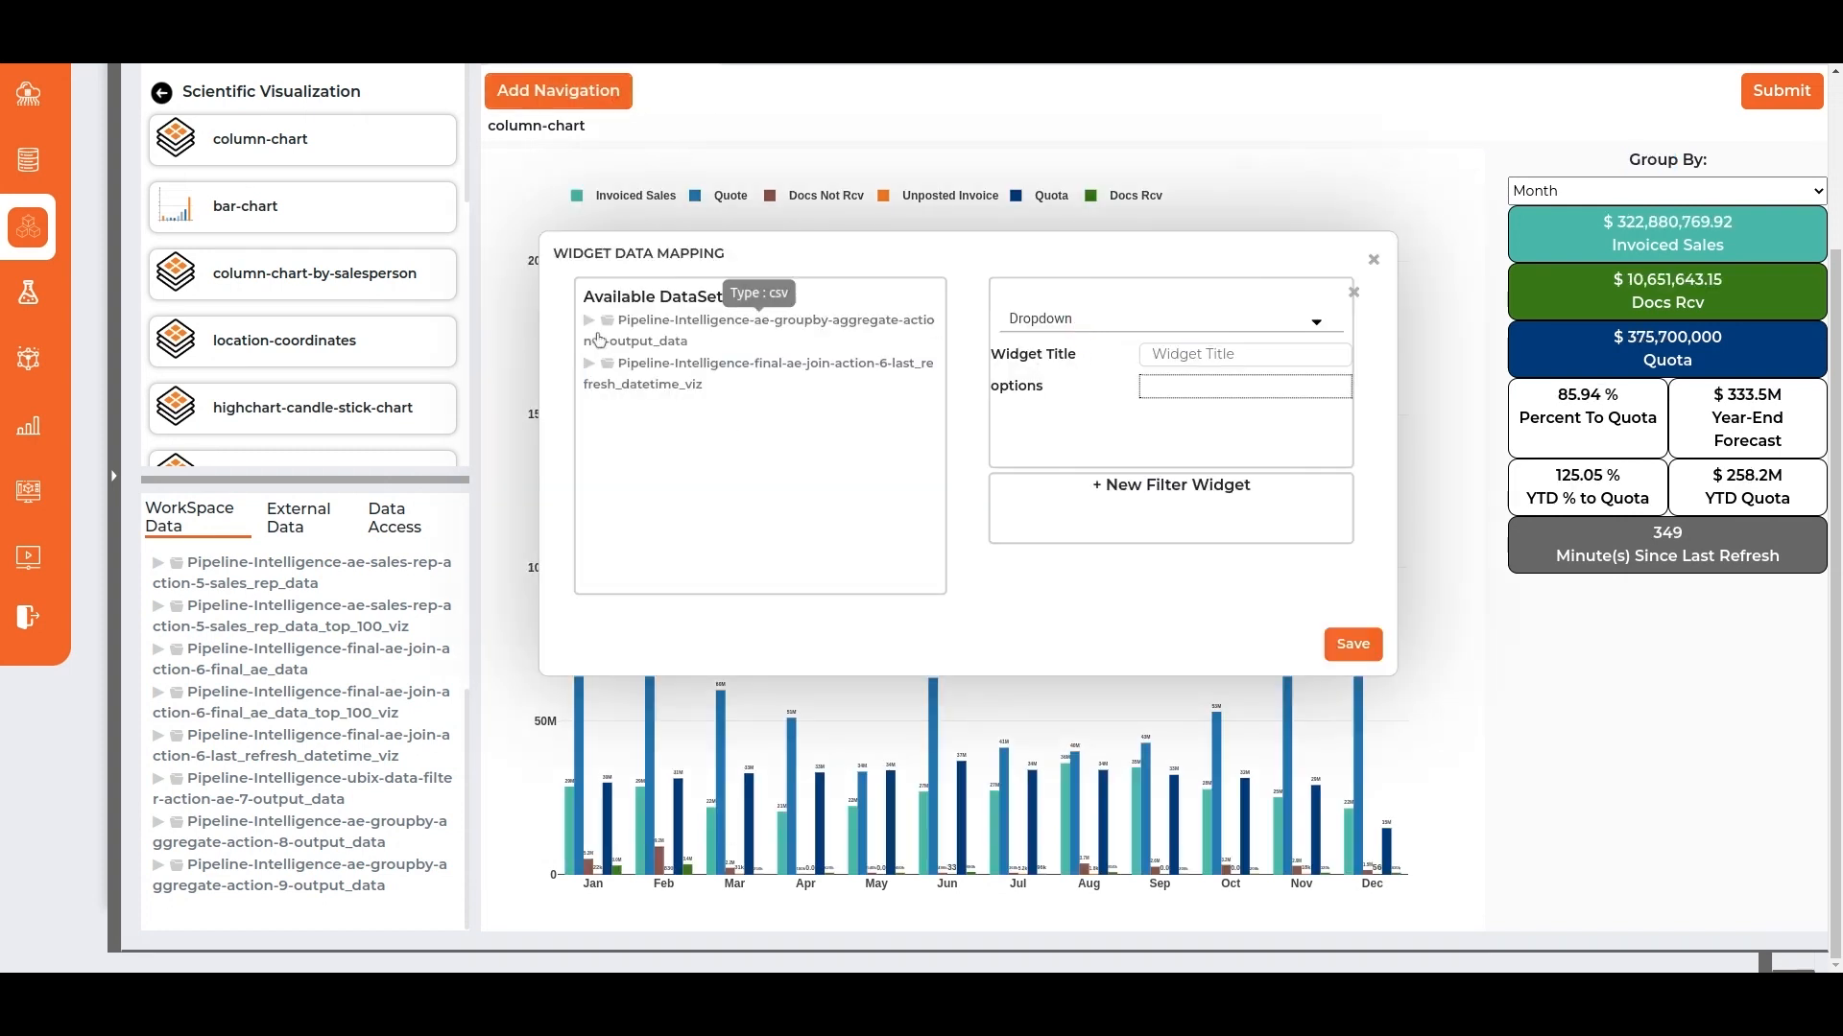
left_click(589, 321)
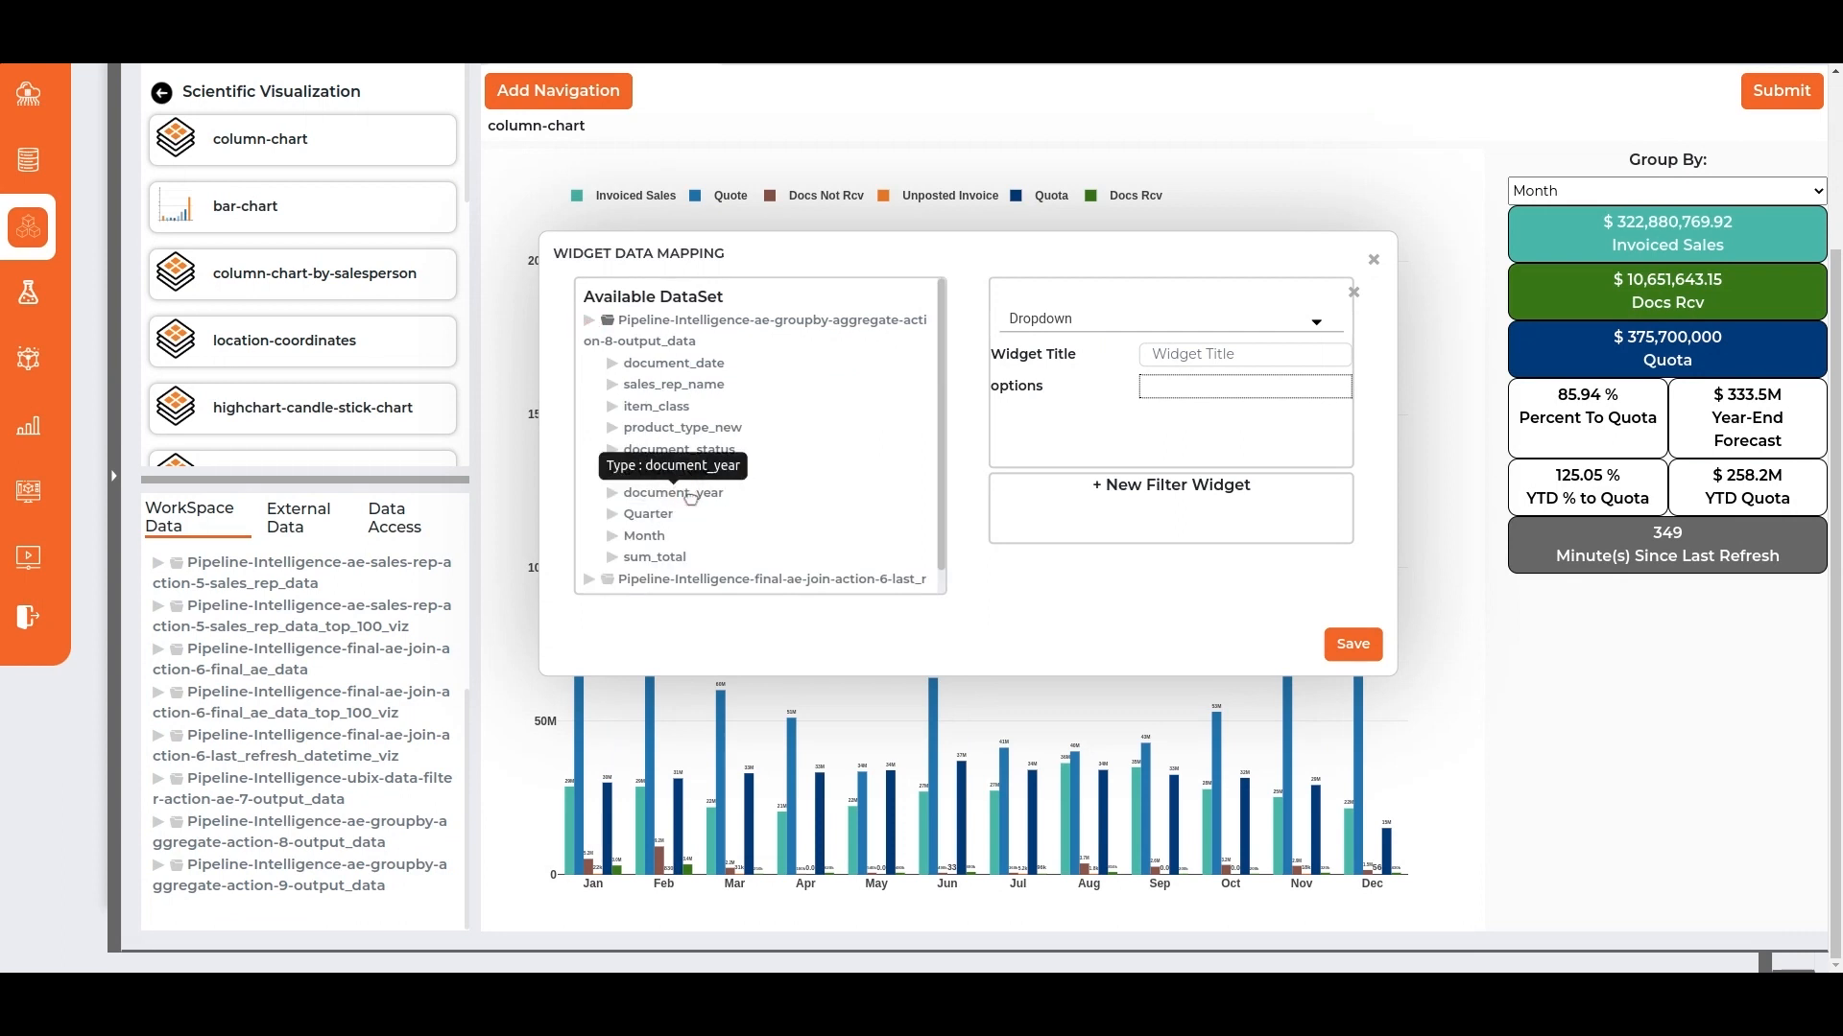
left_click_drag(691, 497, 1244, 387)
left_click(1197, 358)
Add a Multi Select Dropdown filter titled Quarter to the column chart, with the Quarter field as its options.
left_click(1099, 494)
scroll(1094, 461, "down", 2)
left_click(1086, 415)
left_click(1089, 484)
left_click_drag(633, 501, 1175, 469)
left_click(1187, 438)
type("Quarter")
Add a Multi Select Dropdown filter titled Month to the column chart, with the Month field as its options.
left_click(1104, 567)
scroll(1094, 518, "down", 2)
left_click(1060, 410)
left_click(1075, 464)
left_click_drag(646, 524, 1166, 468)
left_click(1187, 438)
type("Month")
Add a Multi Select Dropdown filter titled Item Class to the column chart, with item_class as its options.
left_click(1123, 569)
scroll(1123, 569, "down", 2)
left_click(1060, 410)
left_click(1056, 467)
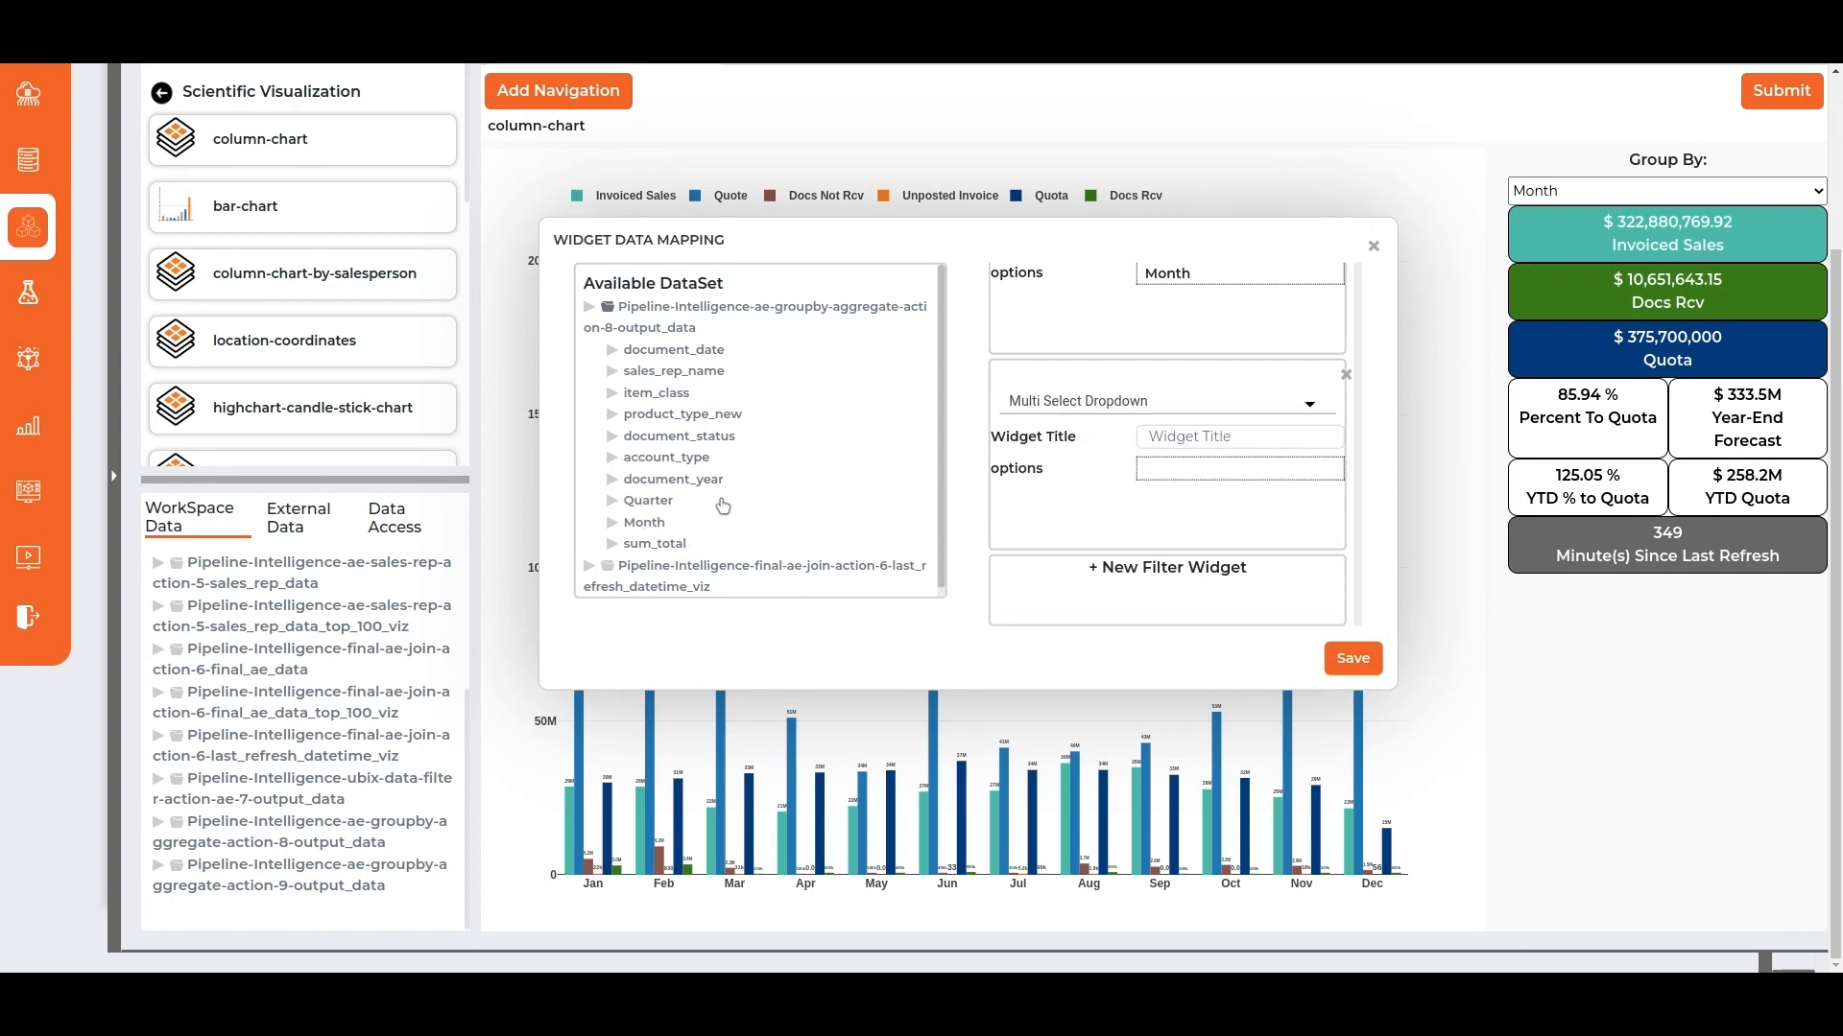
left_click_drag(657, 392, 1180, 468)
left_click(1170, 435)
type("It")
Add a Multi Select Dropdown filter titled Account Type to the column chart, with account_type as its options.
left_click(1094, 571)
scroll(1092, 537, "down", 2)
left_click(1076, 403)
left_click(1075, 463)
left_click_drag(693, 459, 1186, 469)
left_click(1191, 429)
type("Account Type")
Add a Multi Select Dropdown filter titled Product Type to the column chart, with product_type_new as its options.
left_click(1067, 566)
scroll(1092, 537, "down", 2)
left_click(1076, 404)
left_click(1075, 463)
left_click_drag(684, 414, 1185, 468)
left_click(1214, 436)
type("Pr")
Add a Multi Select Dropdown filter titled Sales Person to the column chart, with sales_rep_name as its options.
left_click(1106, 564)
scroll(1092, 537, "down", 2)
left_click(1077, 403)
left_click(1075, 463)
left_click_drag(674, 370, 1185, 468)
left_click(1183, 432)
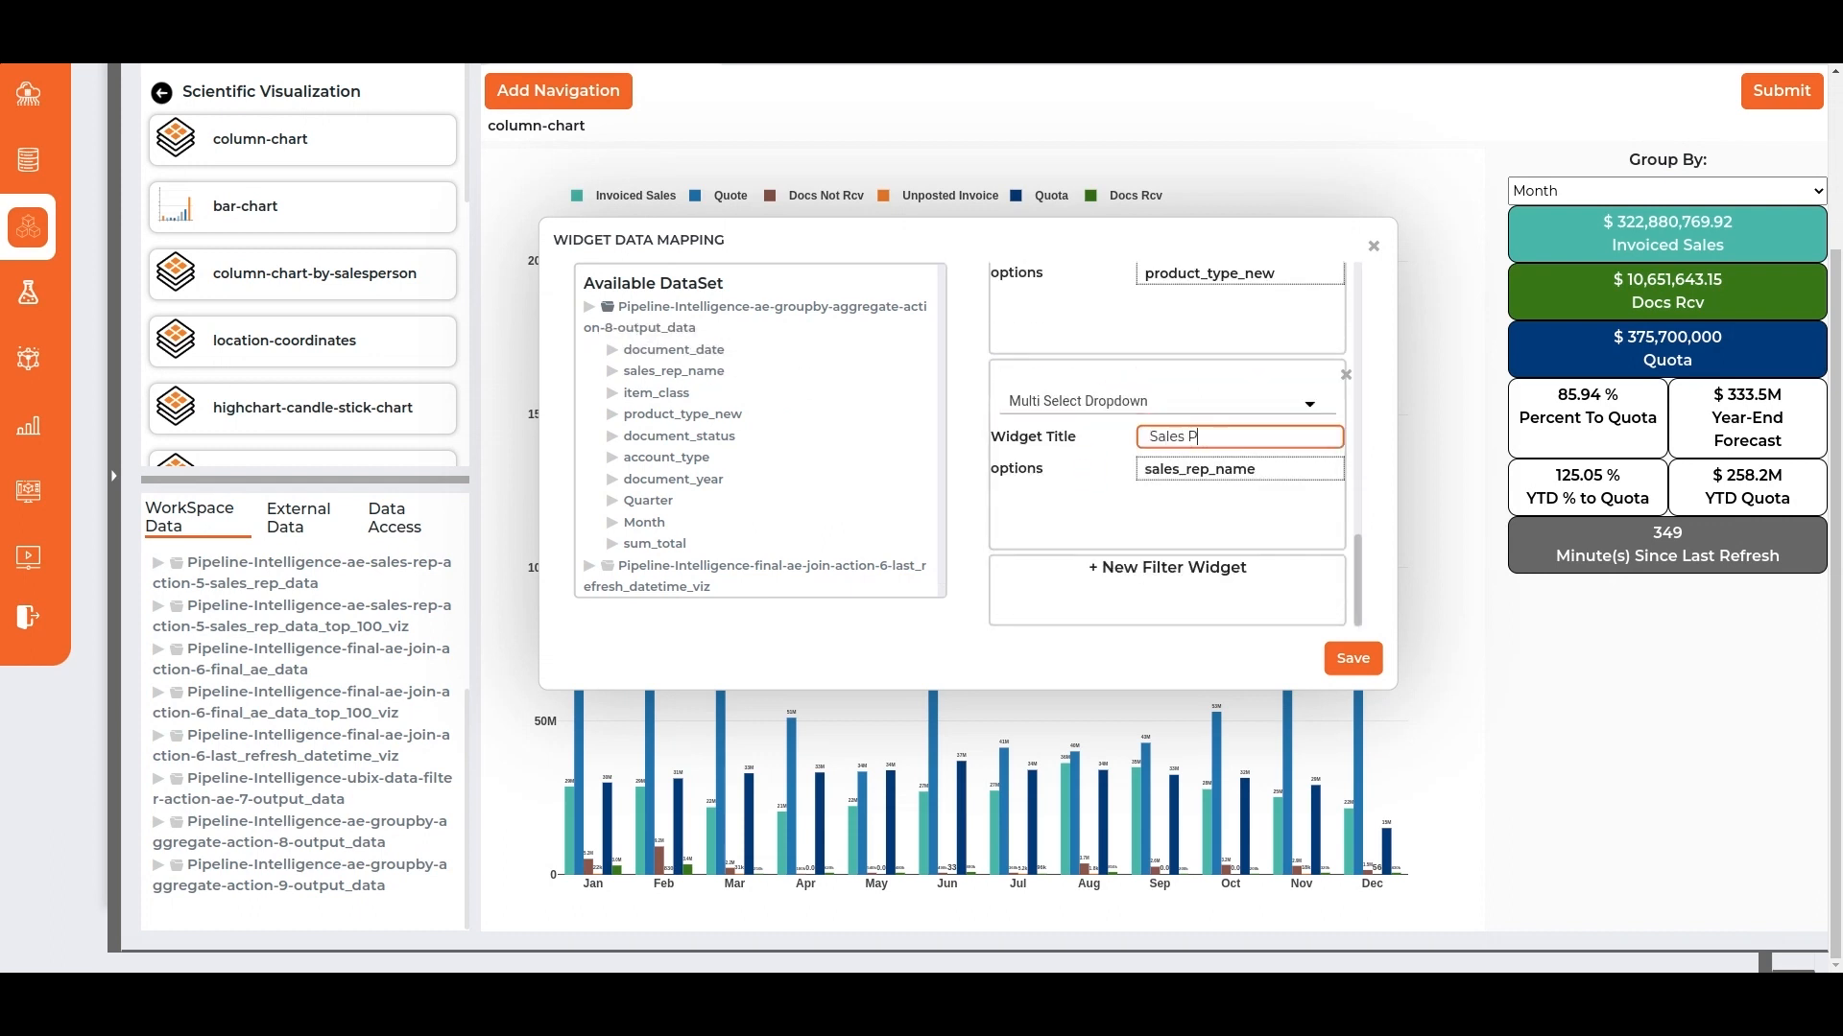
Add a Multi Select Dropdown filter titled Document Status with document_status as its options, and save the column chart's filter widgets.
left_click(1172, 567)
scroll(1128, 537, "down", 2)
left_click(1151, 403)
left_click(1075, 453)
left_click_drag(679, 436, 1186, 468)
left_click(1177, 434)
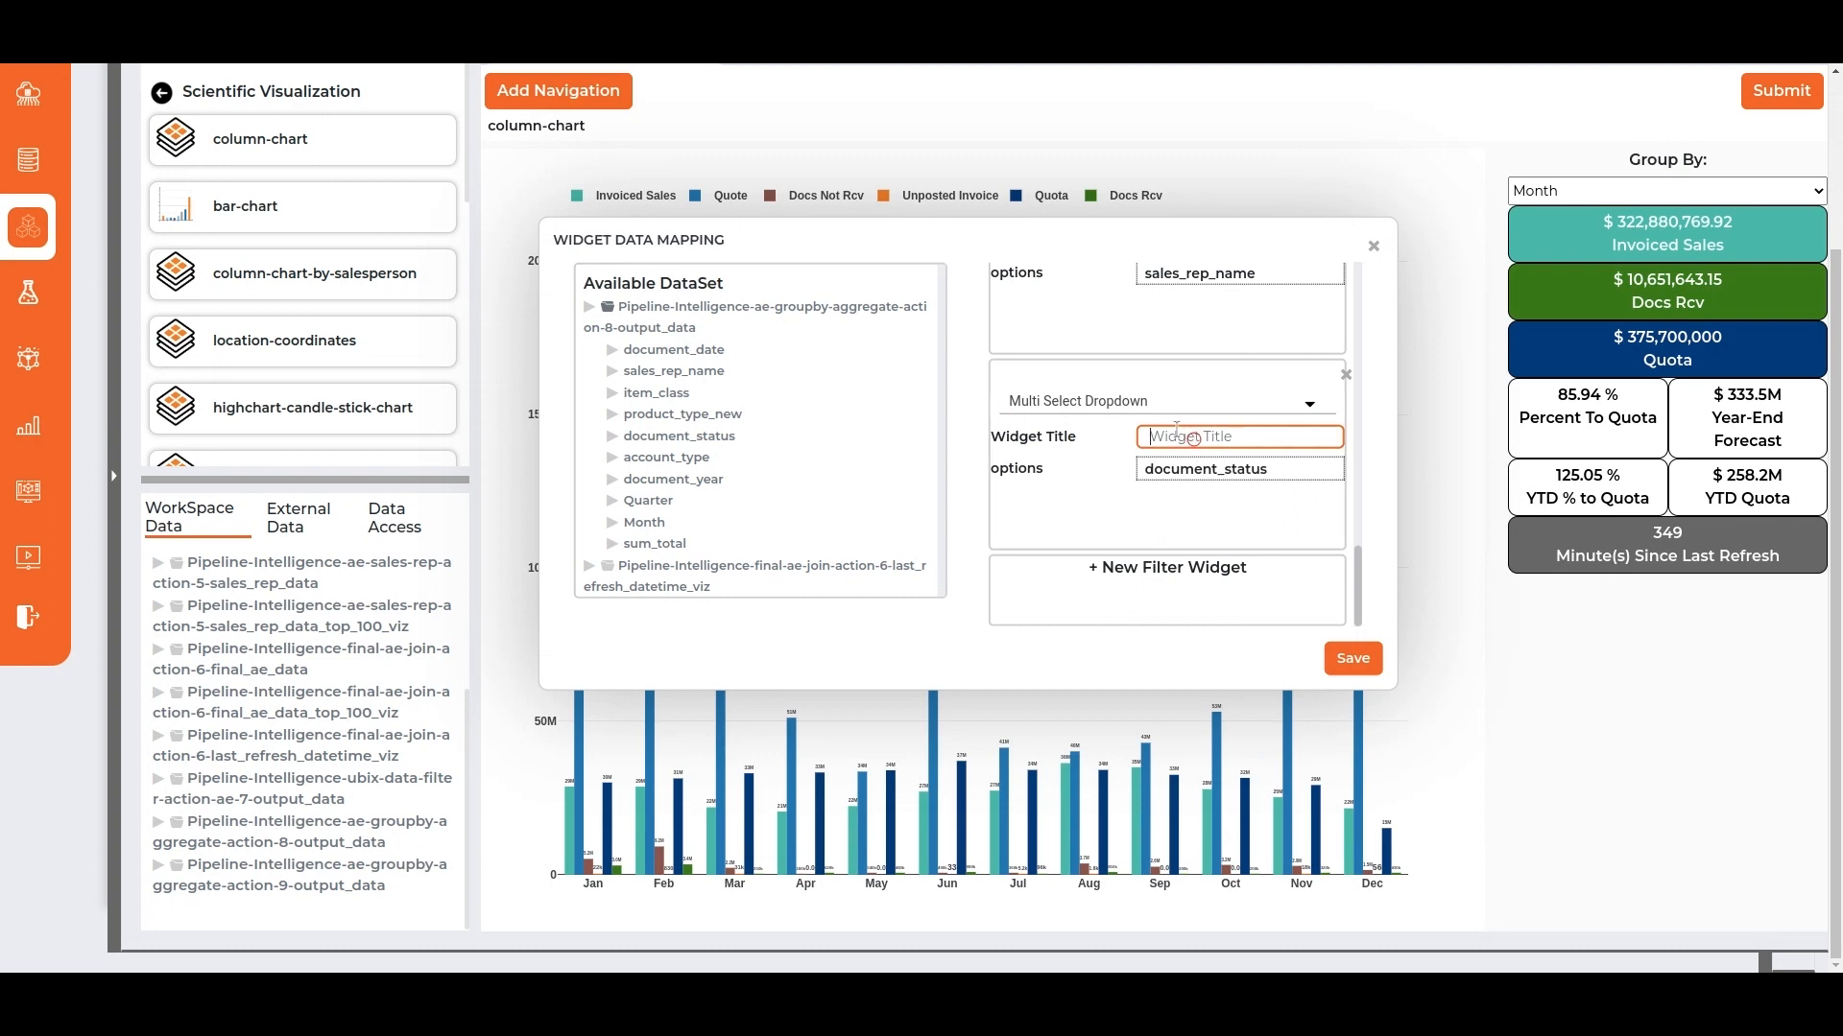
left_click(1353, 658)
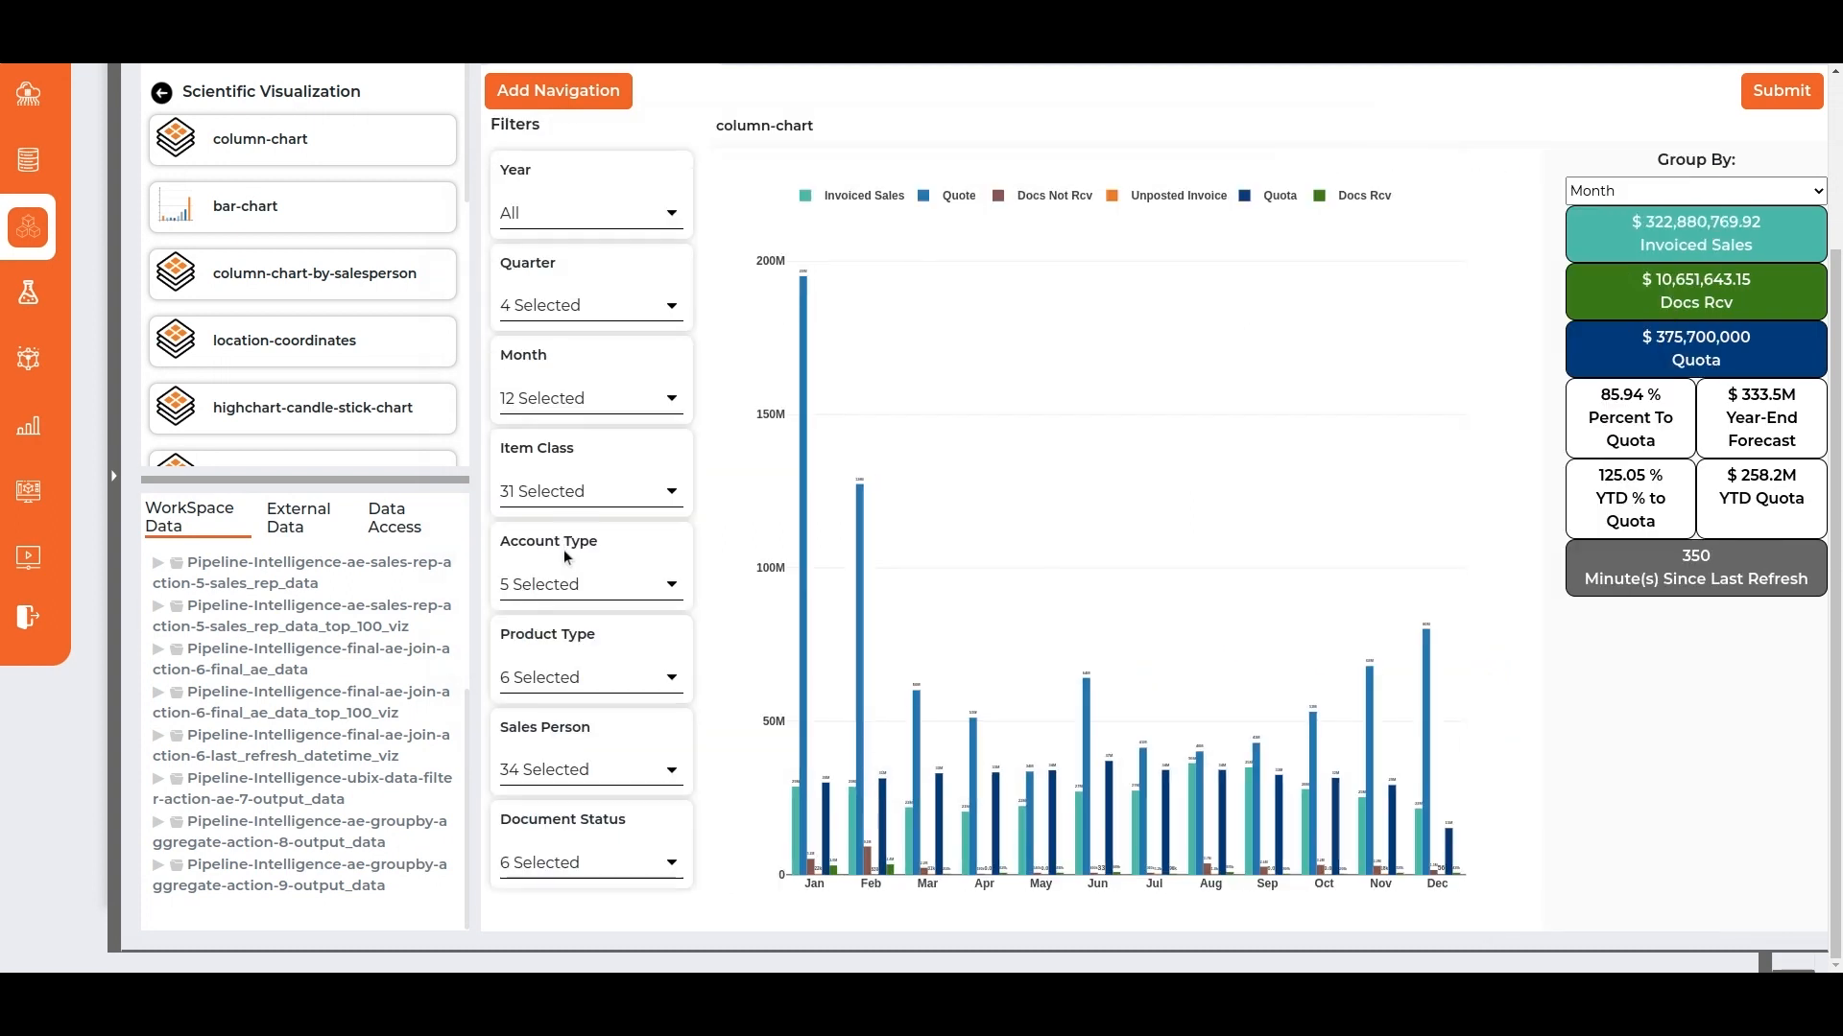
Filter the column chart to year 2022 and group it by sales_rep_name.
left_click(632, 225)
left_click(555, 378)
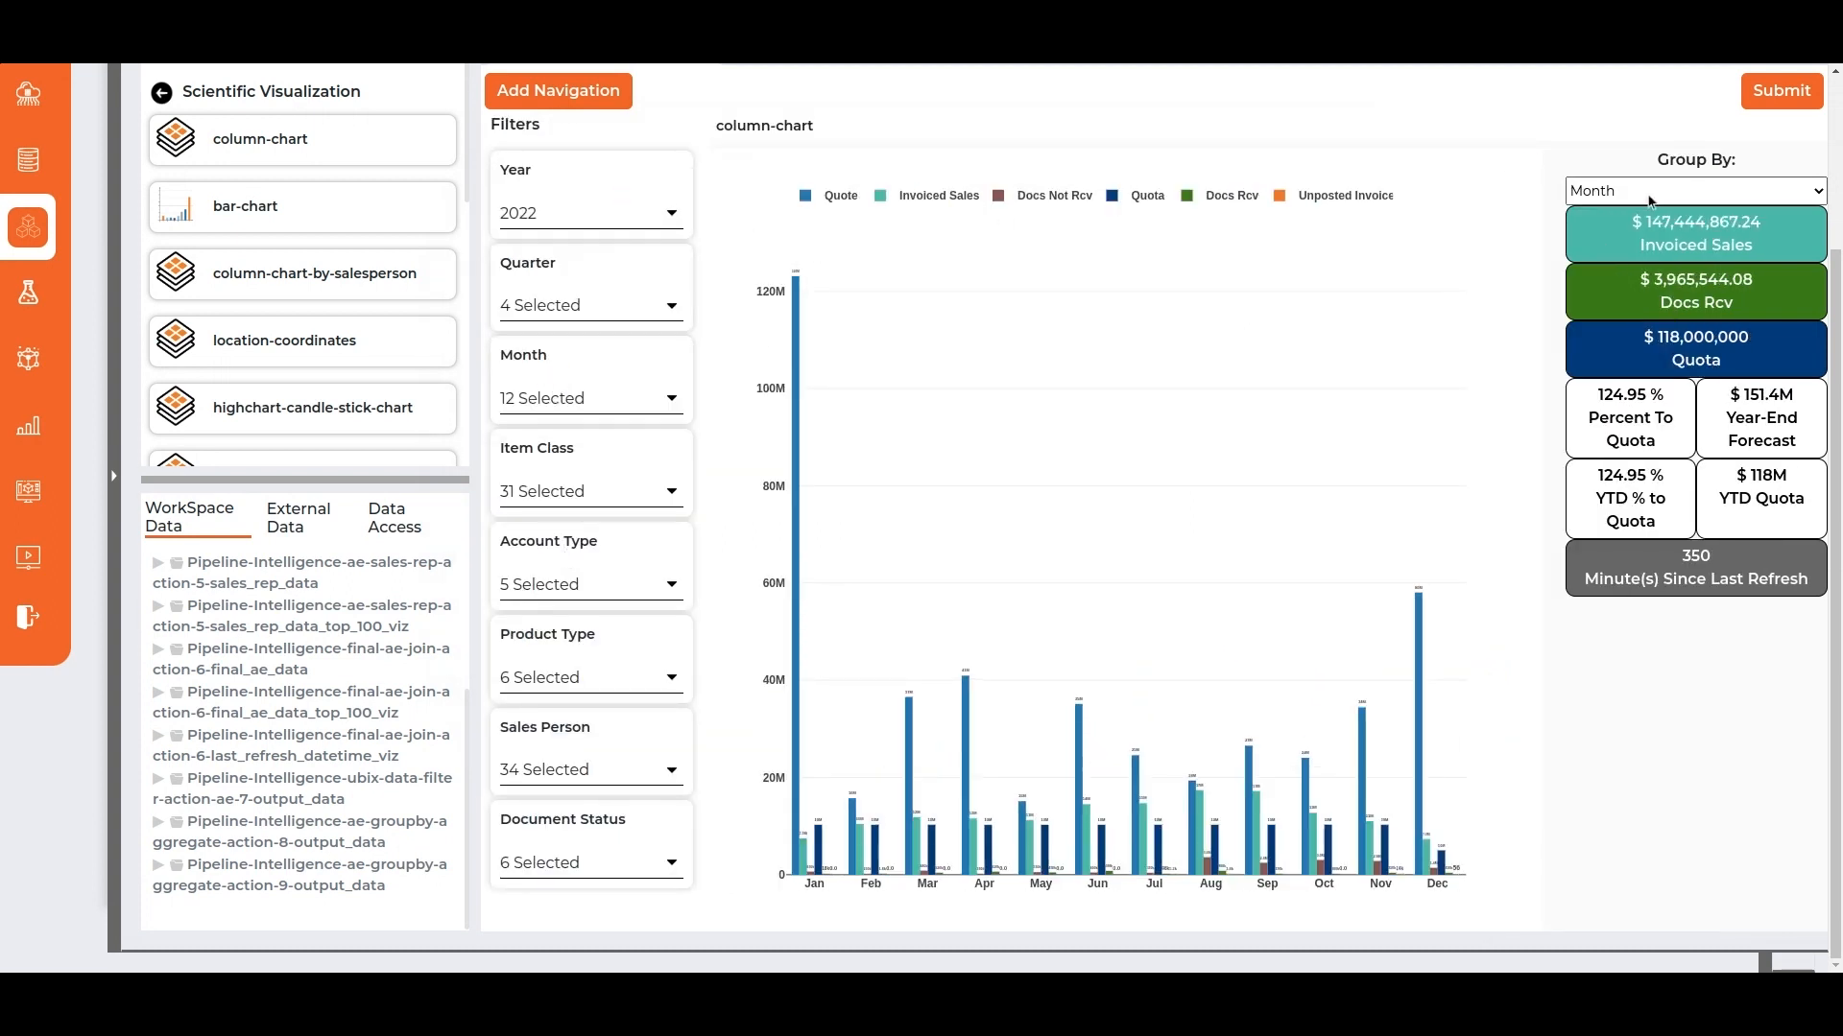
left_click(1651, 197)
left_click(1629, 243)
left_click(1616, 193)
left_click(1629, 224)
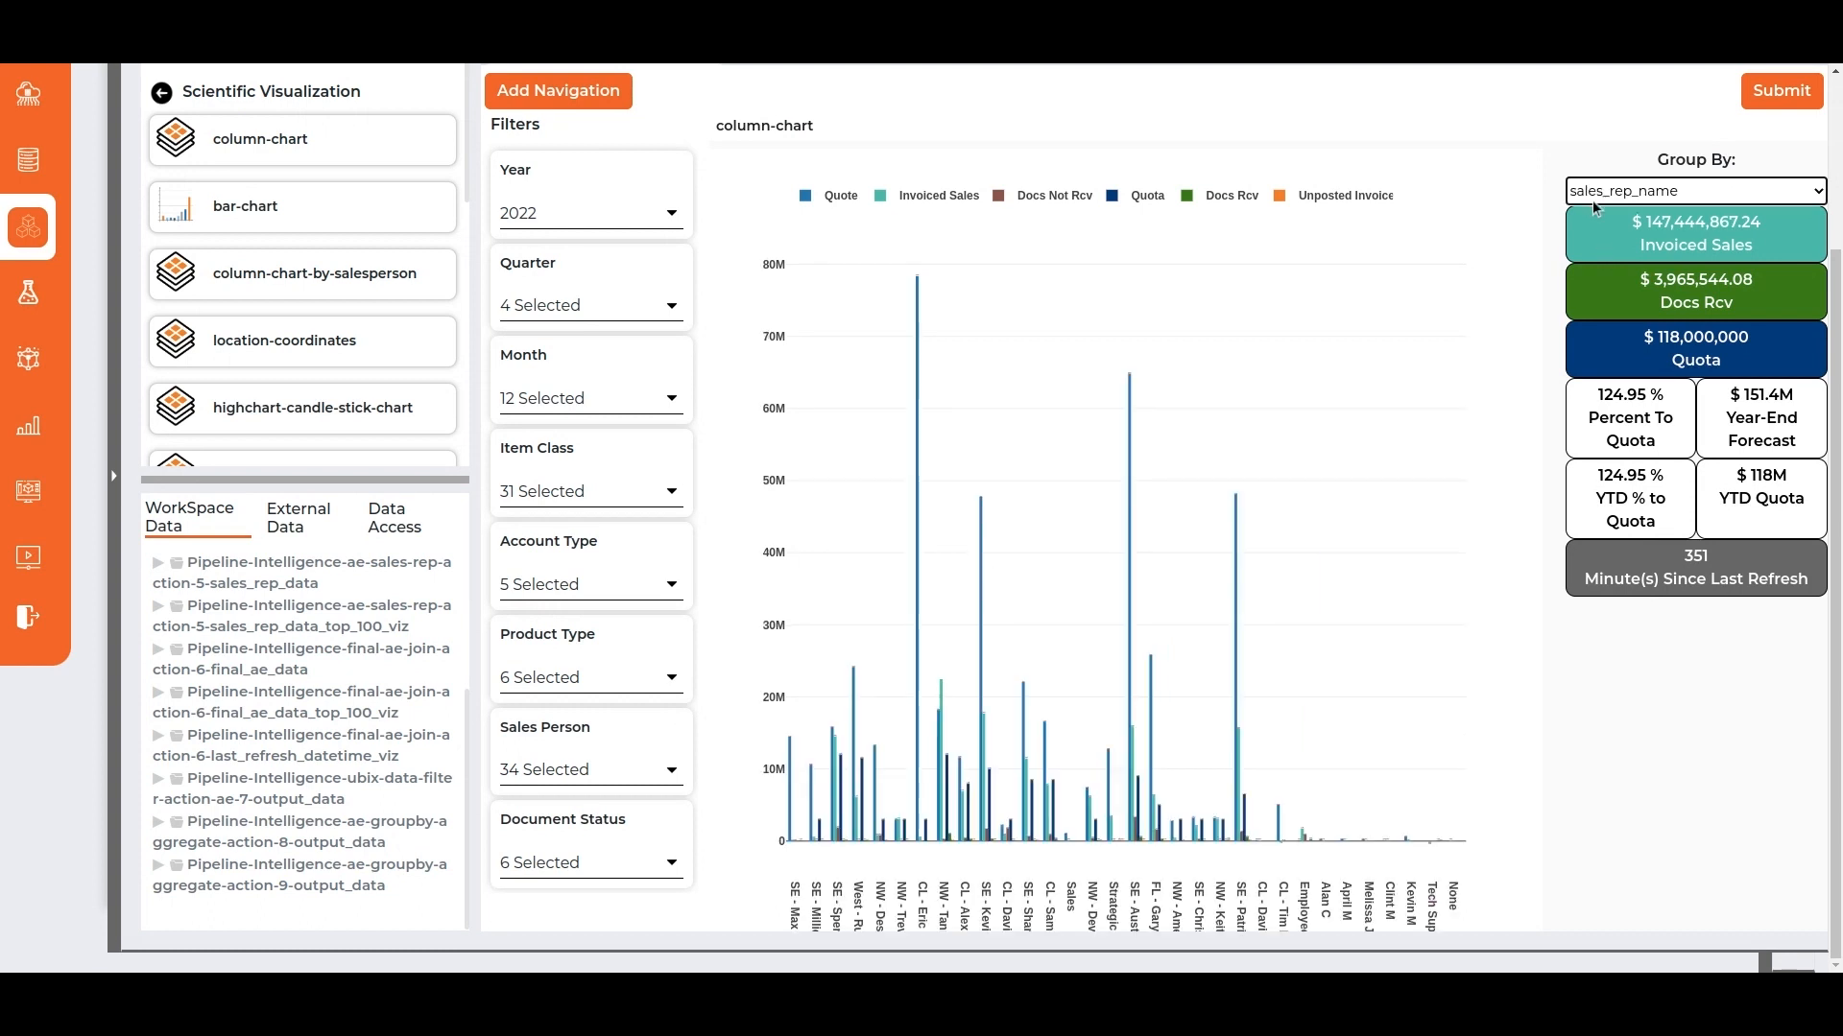
Rename the column chart's tab as AE Column Chart and submit it.
scroll(624, 205, "up", 3)
type("AE")
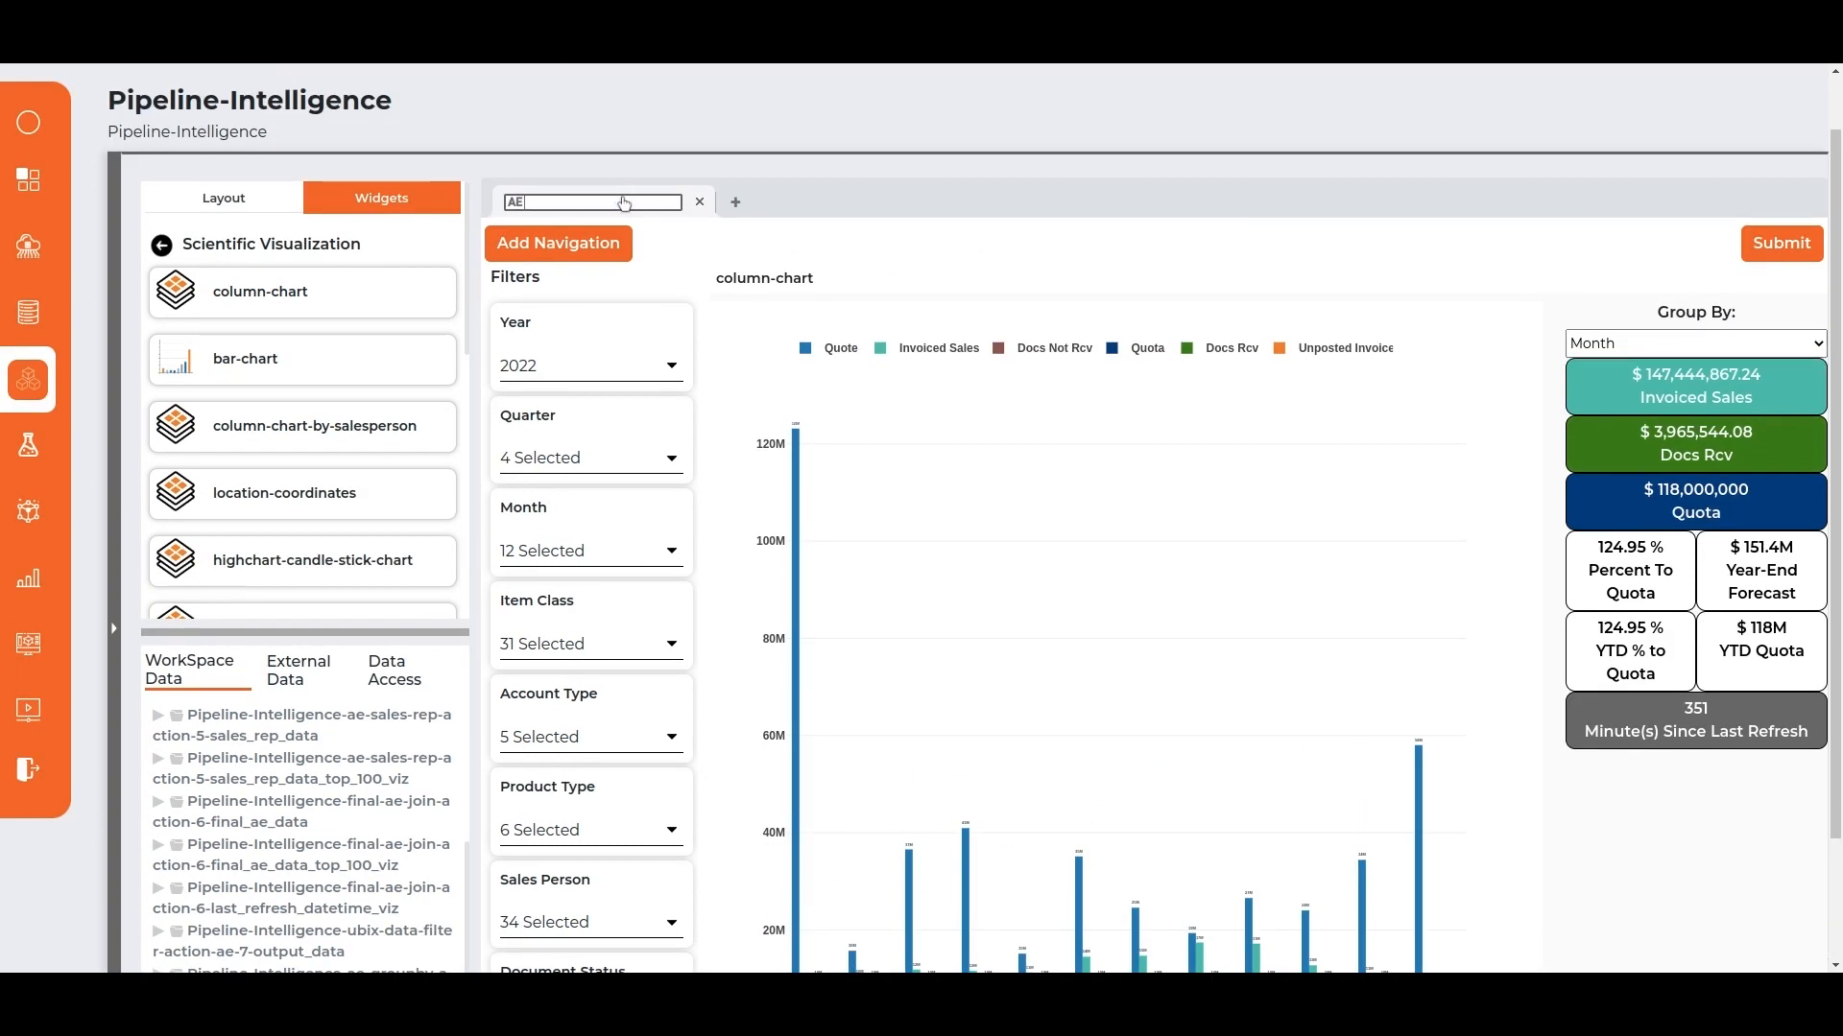
key("Return")
left_click(1781, 243)
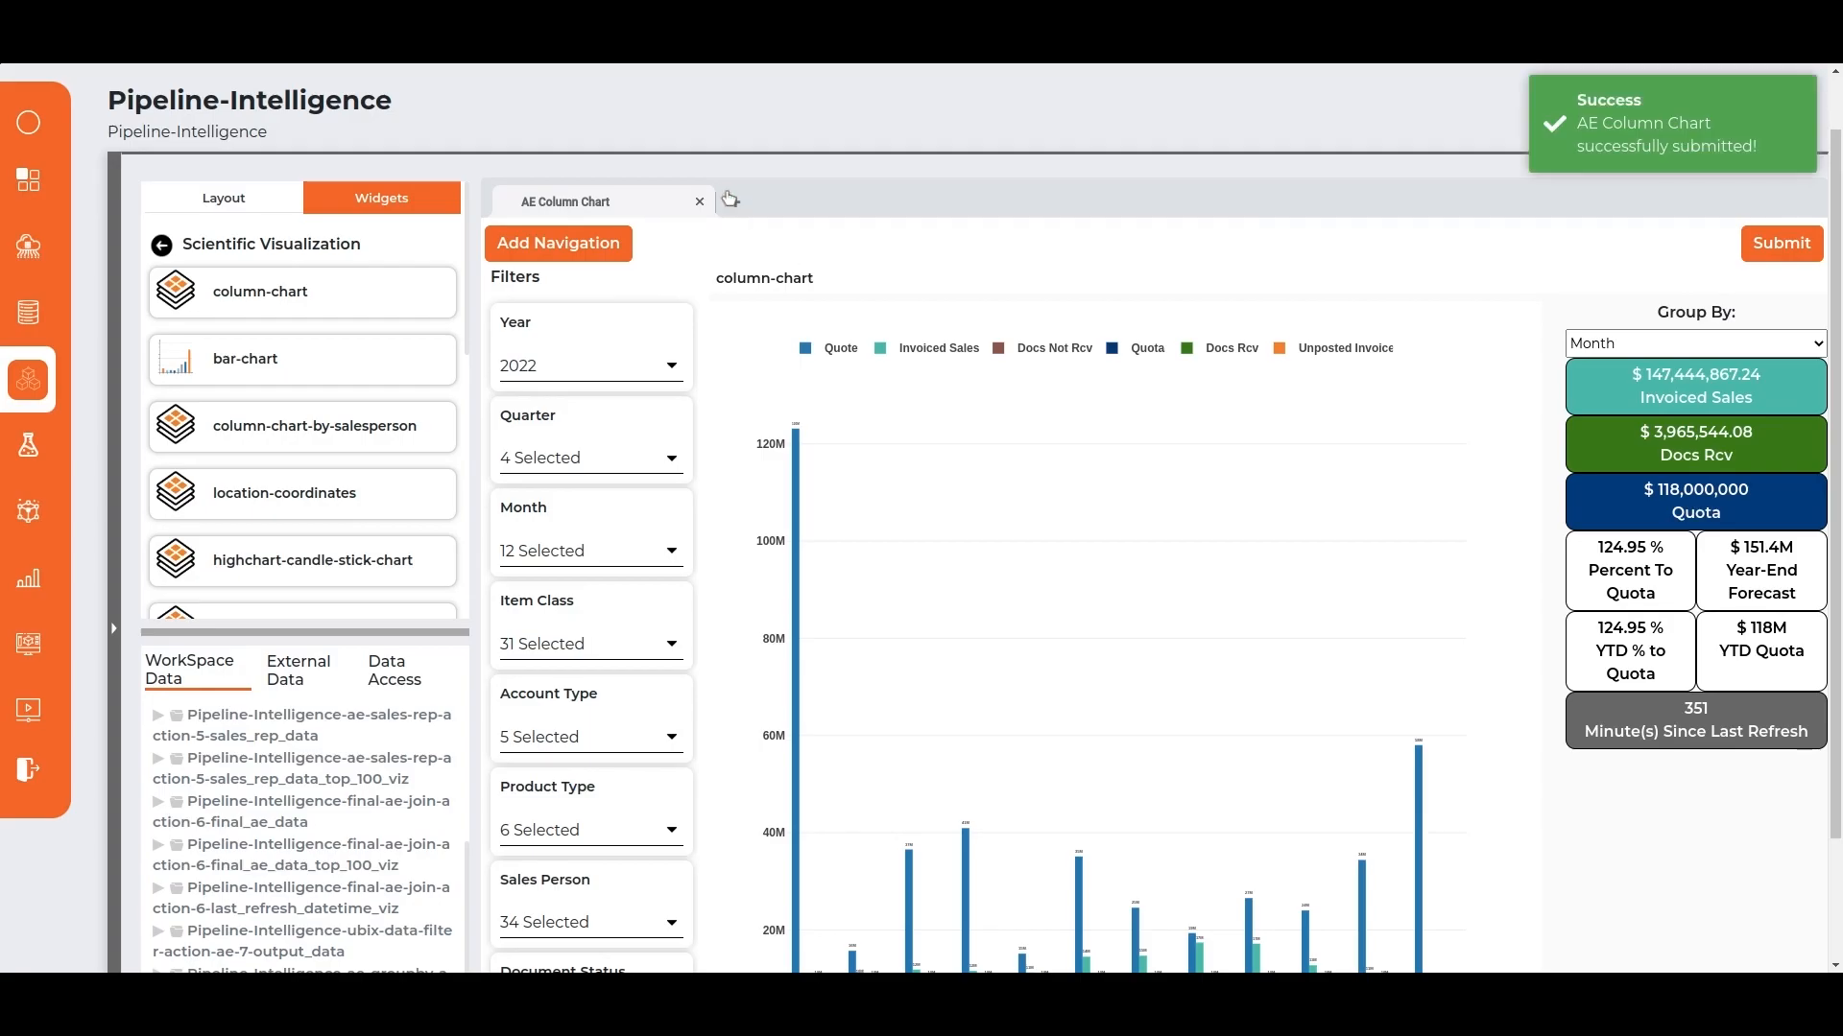
Create a second tab using the single-top-grid-layout and place the highchart-AE-map widget from Geographic Visualization in it.
left_click(735, 202)
left_click(240, 574)
left_click(308, 288)
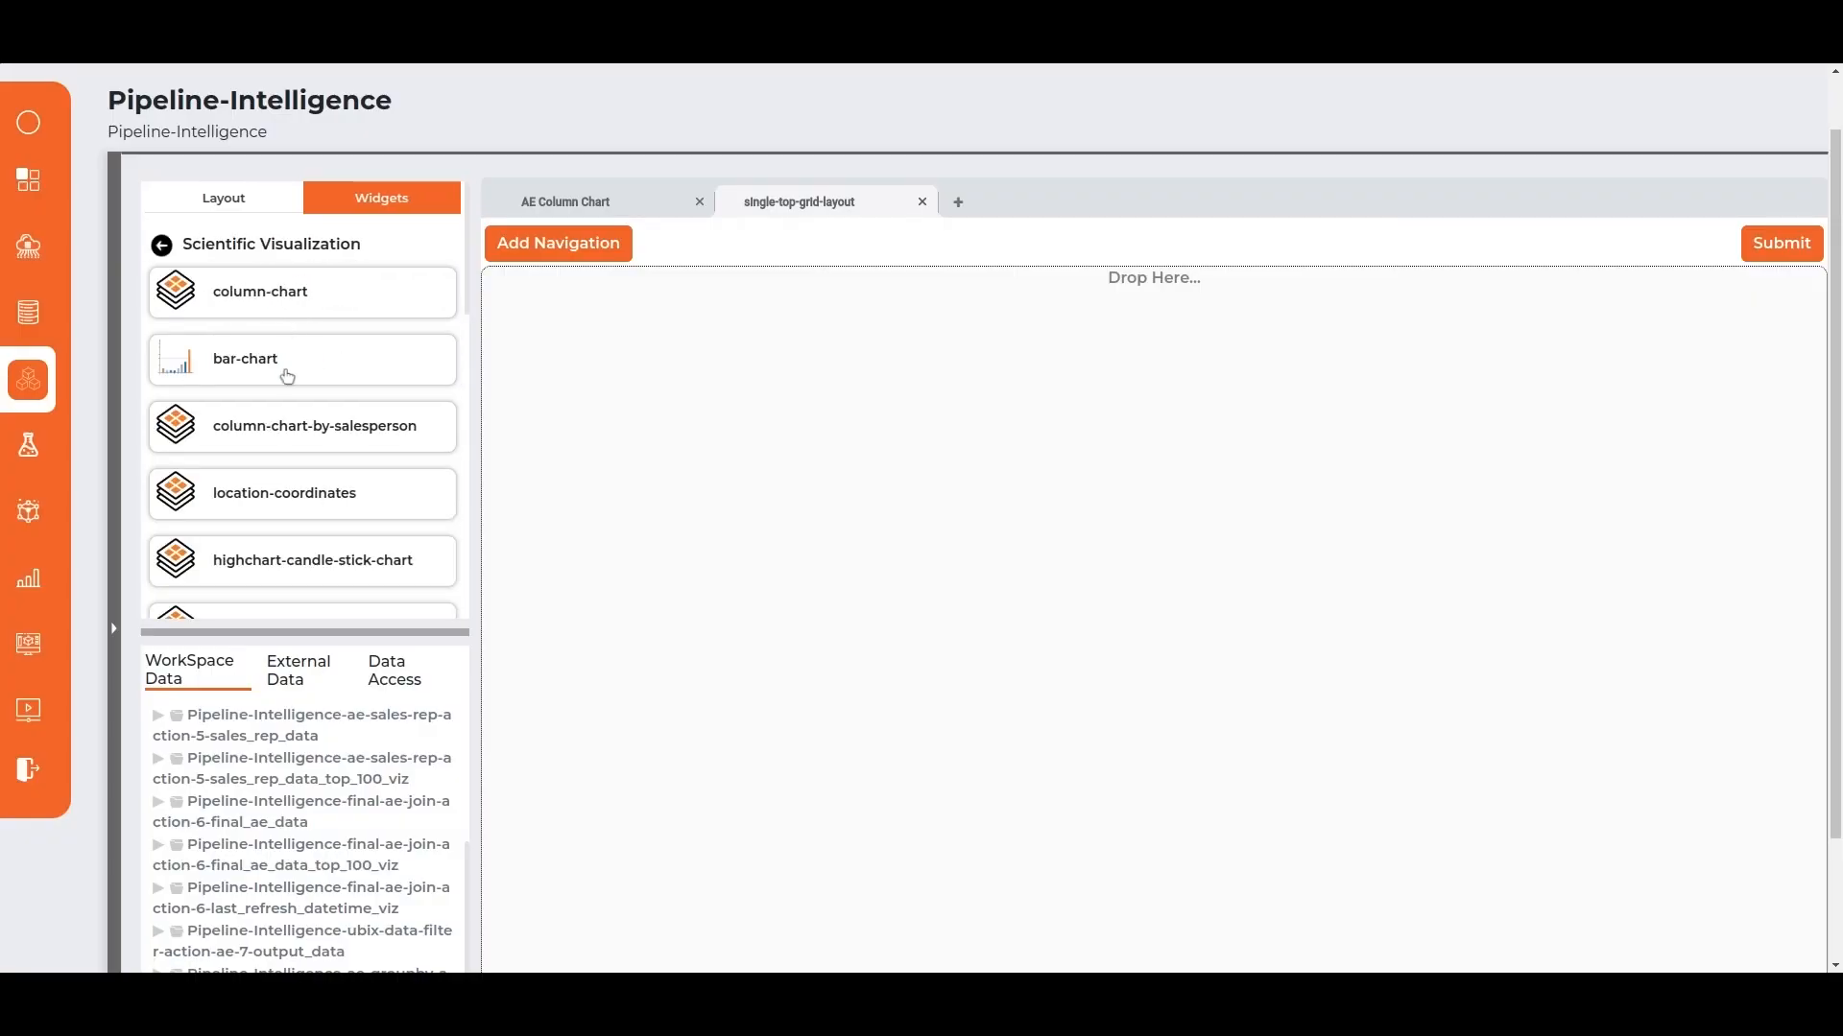
left_click(162, 246)
left_click(288, 359)
left_click_drag(287, 292, 864, 432)
Map ae-groupby-aggregate-action-9 output_data and last_refresh_datetime_viz to the highchart-AE-map widget's inputs and save the mapping.
scroll(336, 701, "down", 2)
left_click(1276, 182)
left_click_drag(288, 867, 864, 612)
left_click_drag(302, 745, 864, 634)
left_click(962, 777)
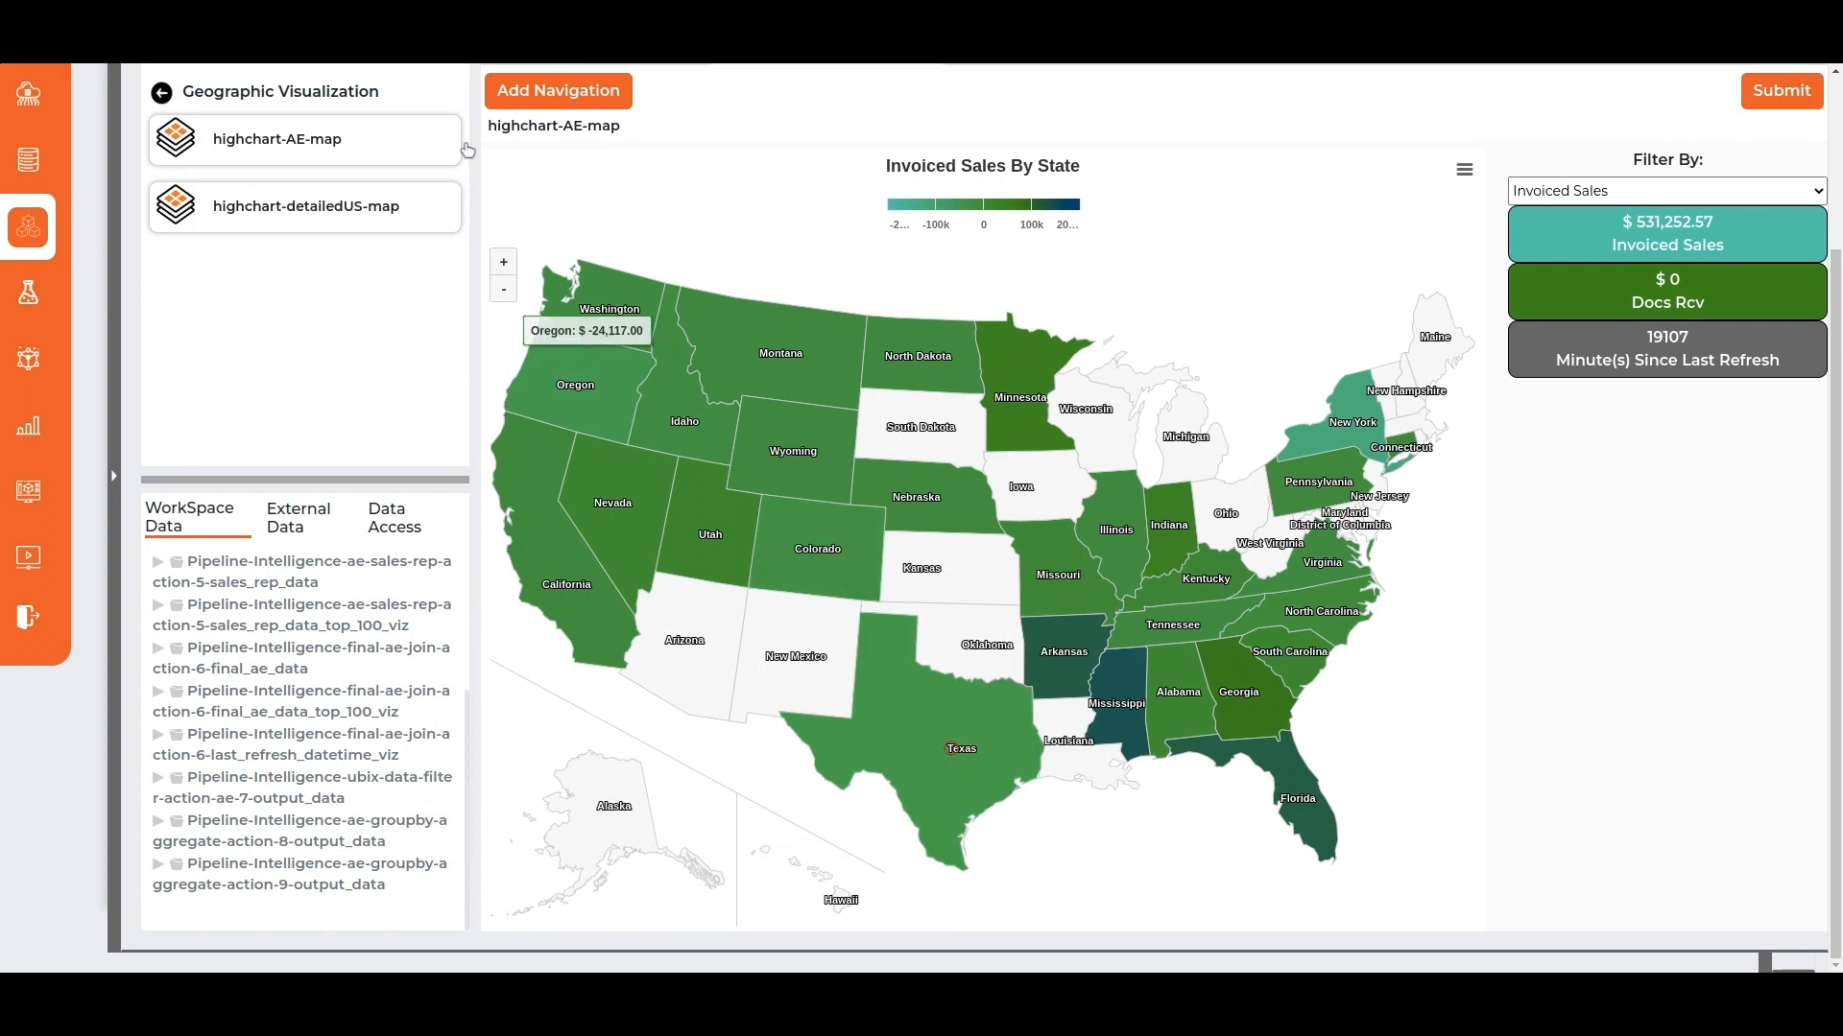
Add a Dropdown filter widget titled Year to the map, using document_year from the action-9 output for its options.
left_click(615, 90)
left_click(1171, 292)
left_click(589, 363)
left_click_drag(682, 538, 1244, 386)
left_click(1184, 354)
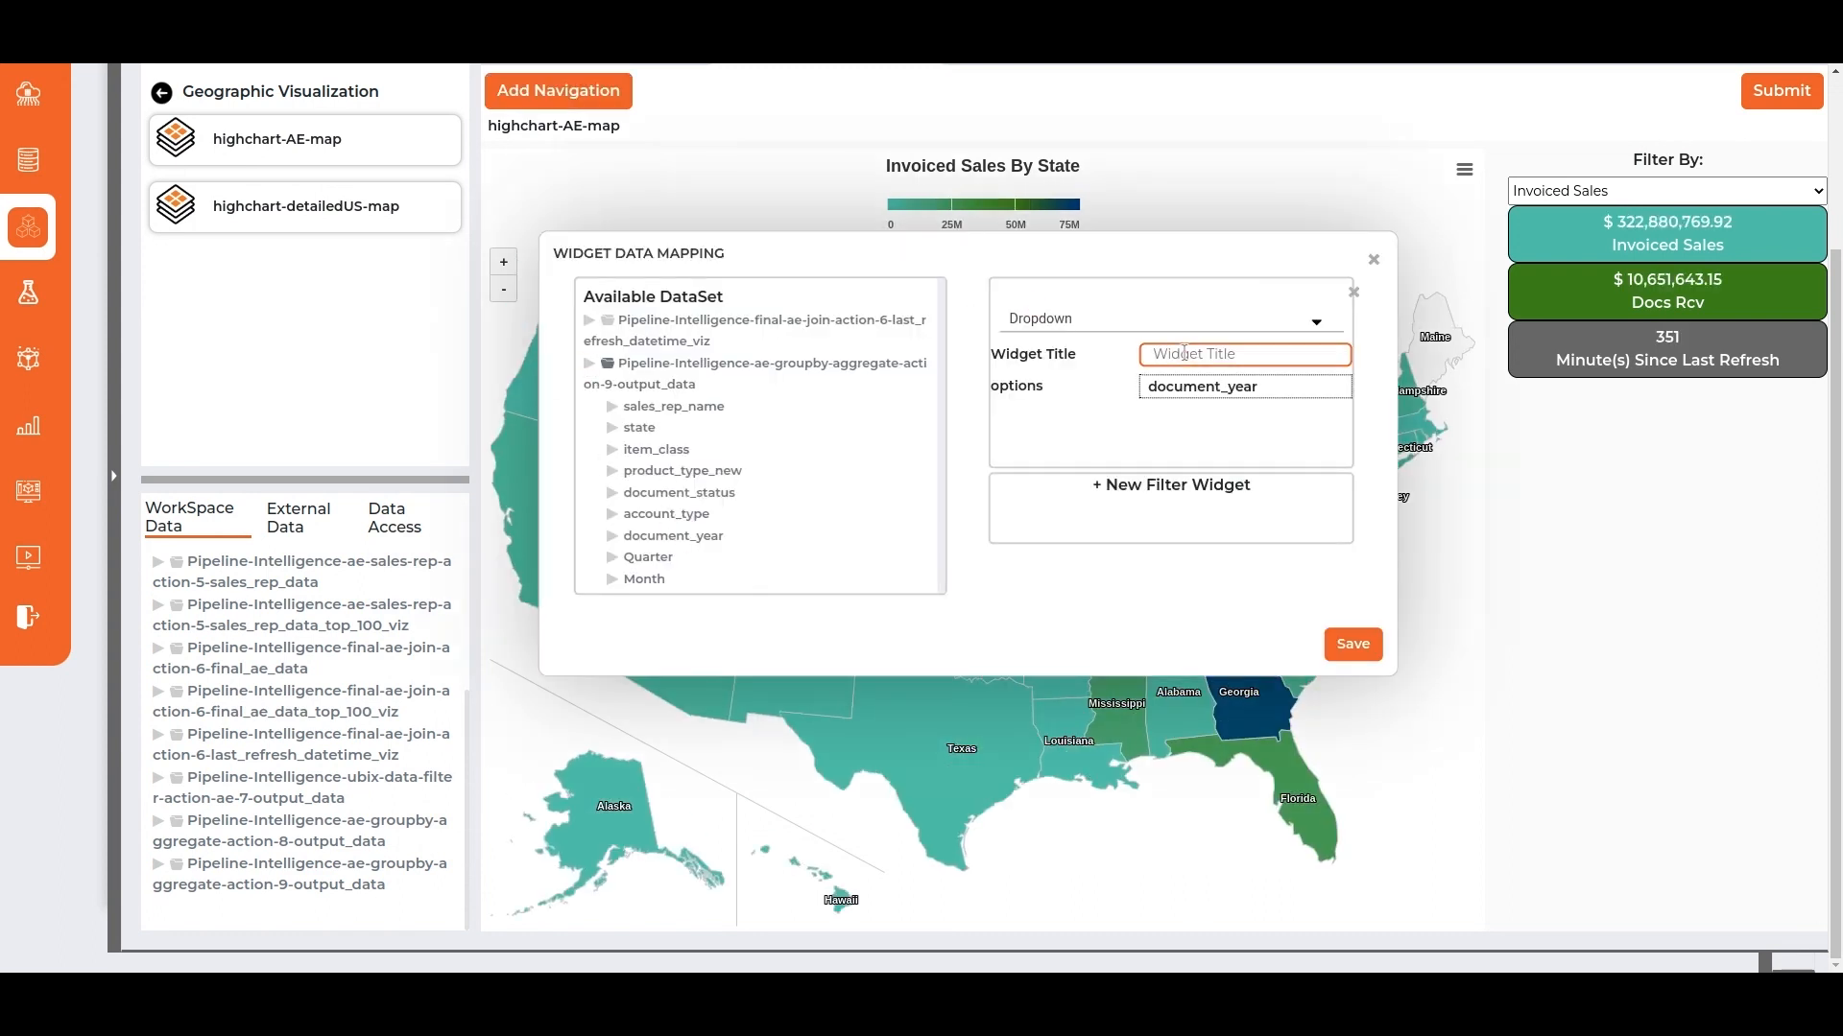
Add a Multi Select Dropdown filter titled Quarter to the map, with the Quarter field as its options.
left_click(1171, 485)
scroll(1151, 461, "down", 2)
left_click(1081, 401)
left_click(1079, 442)
left_click_drag(647, 543, 1190, 468)
Add a Multi Select Dropdown filter titled Month to the map, with the Month field as its options.
left_click(1167, 567)
left_click(1152, 401)
left_click(1070, 457)
left_click_drag(644, 566, 1164, 442)
Add a Multi Select Dropdown filter titled Item Class to the map, with item_class as its options.
left_click(1167, 567)
left_click(1151, 401)
left_click(1070, 465)
left_click_drag(656, 436, 1187, 438)
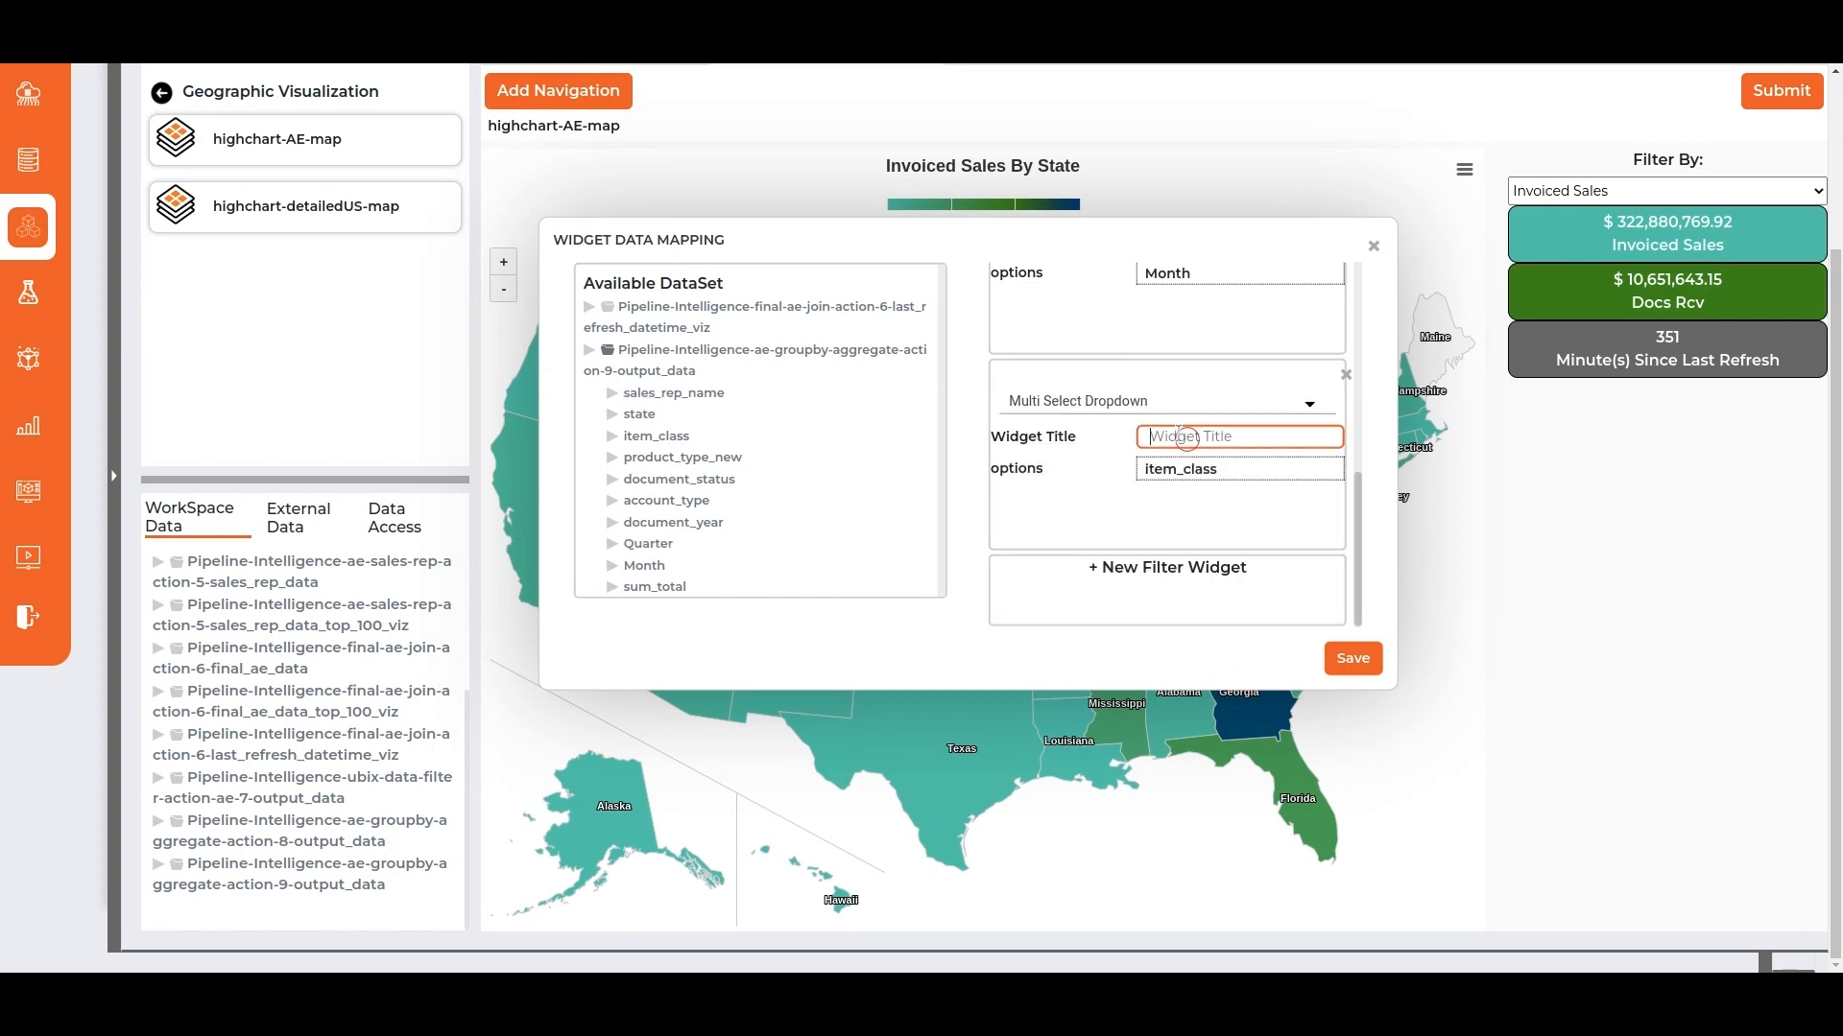
Add a Multi Select Dropdown filter titled Account Type to the map, with account_type as its options.
left_click(1130, 615)
left_click(1152, 402)
left_click(1070, 462)
left_click_drag(666, 500, 1186, 446)
Add a Multi Select Dropdown filter titled Product Type to the map, with product_type_new as its options.
left_click(1072, 576)
left_click(1151, 401)
left_click(1070, 462)
left_click_drag(724, 469, 1198, 429)
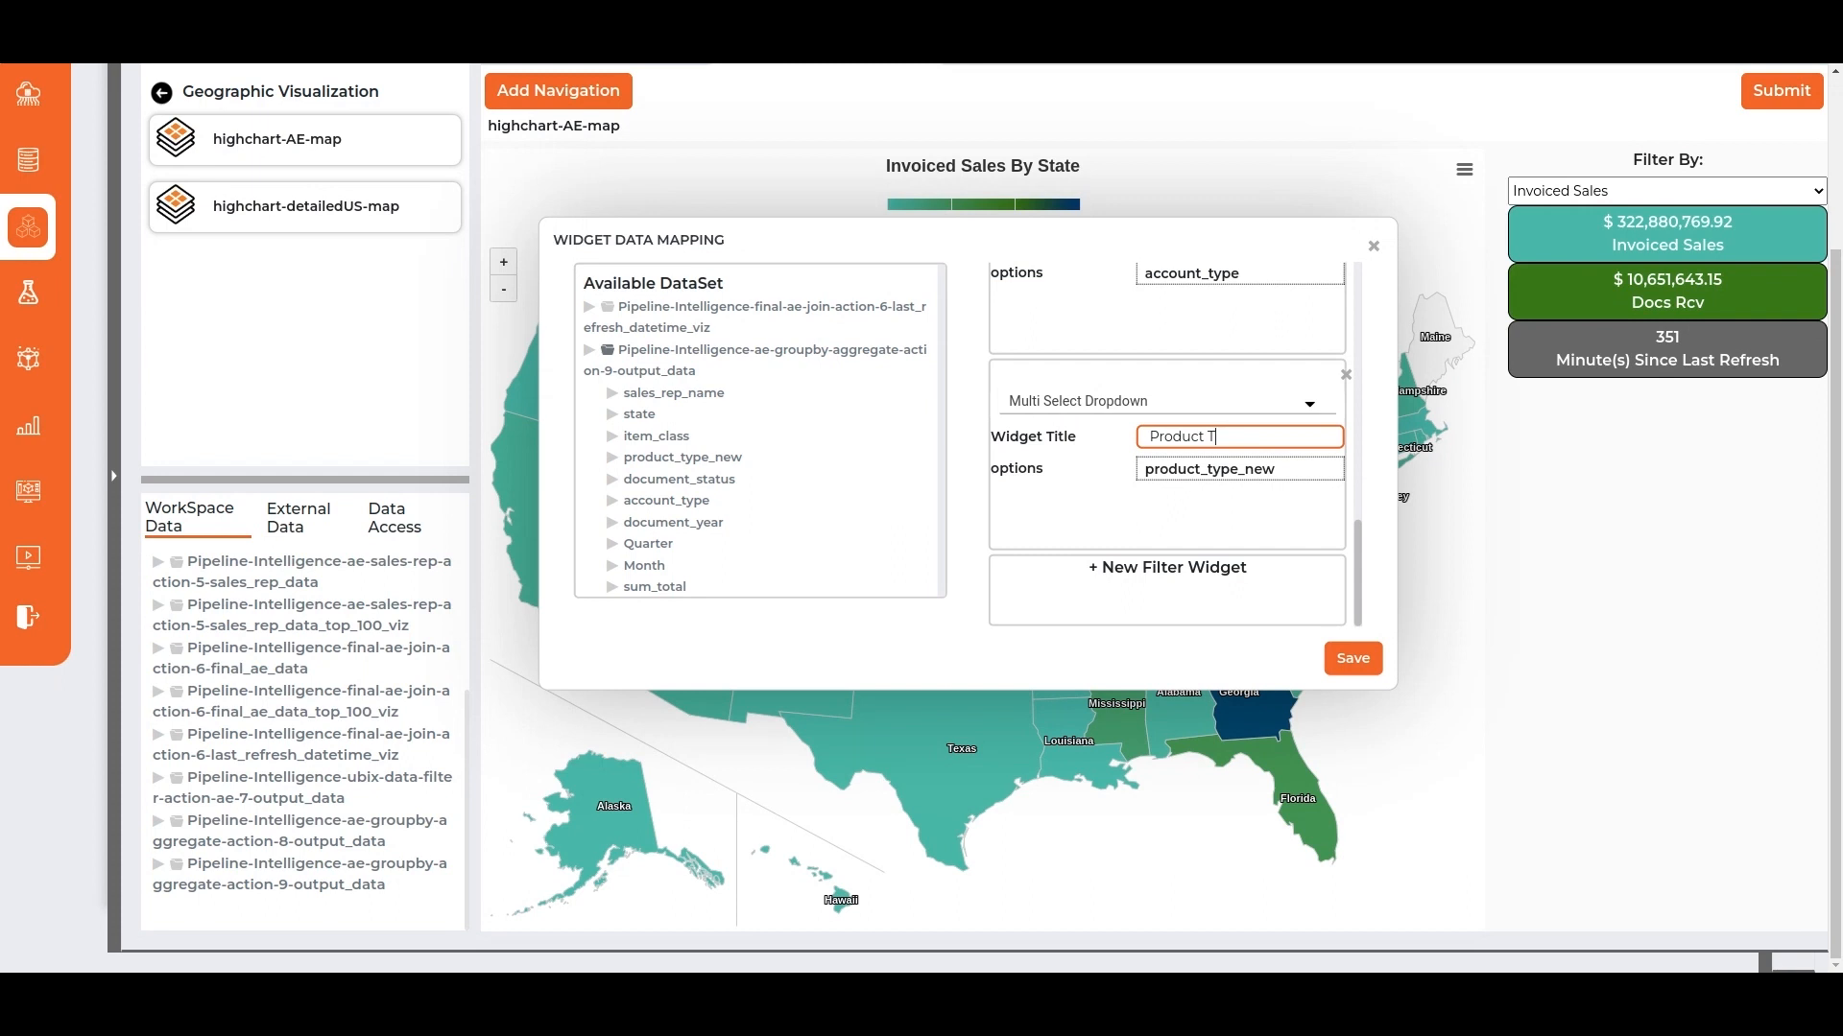
type("Product Type")
Add a Multi Select Dropdown filter titled Sales Person to the map, with sales_rep_name as its options.
left_click(1113, 573)
scroll(1081, 523, "down", 3)
left_click(1078, 453)
left_click(1073, 506)
left_click_drag(683, 395, 1238, 508)
left_click(1234, 484)
type("Sales Person")
Add a Multi Select Dropdown filter titled Document Status to the map, with document_status as its options.
scroll(1119, 573, "down", 2)
left_click(1119, 573)
scroll(1094, 499, "down", 3)
left_click(1060, 396)
left_click(1060, 458)
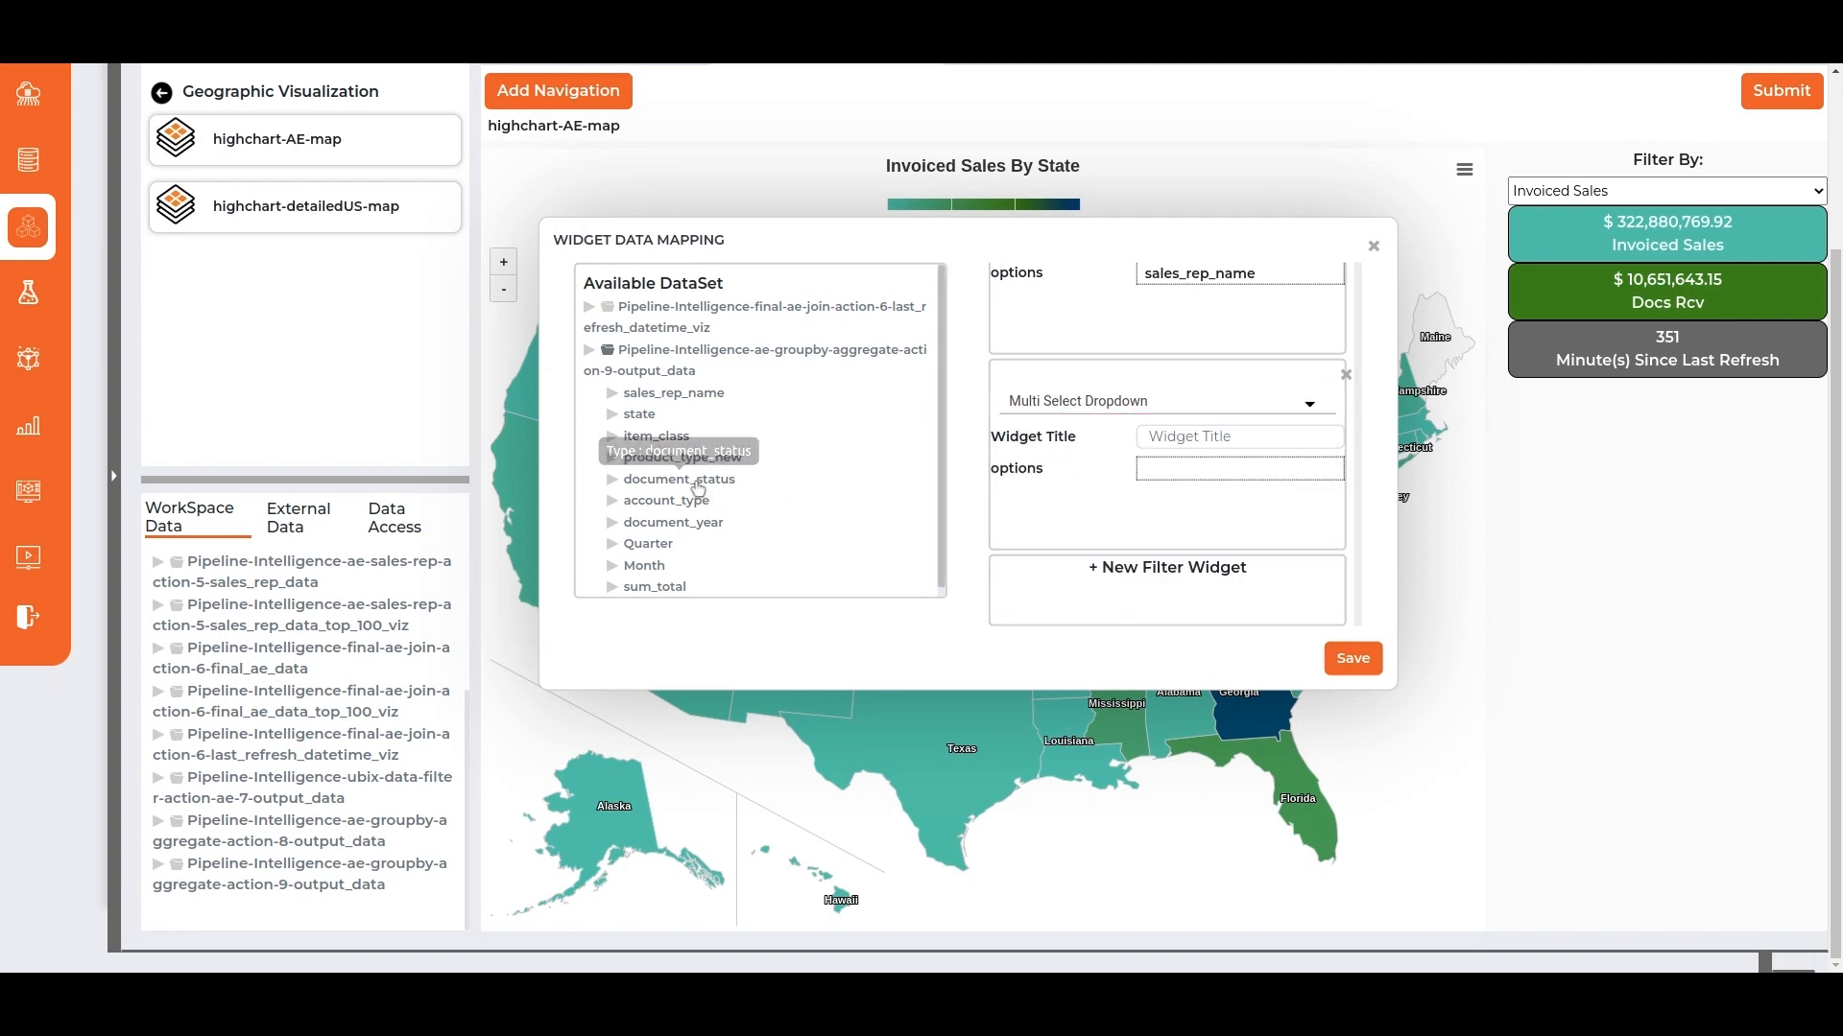
left_click_drag(678, 479, 1175, 468)
left_click(1176, 444)
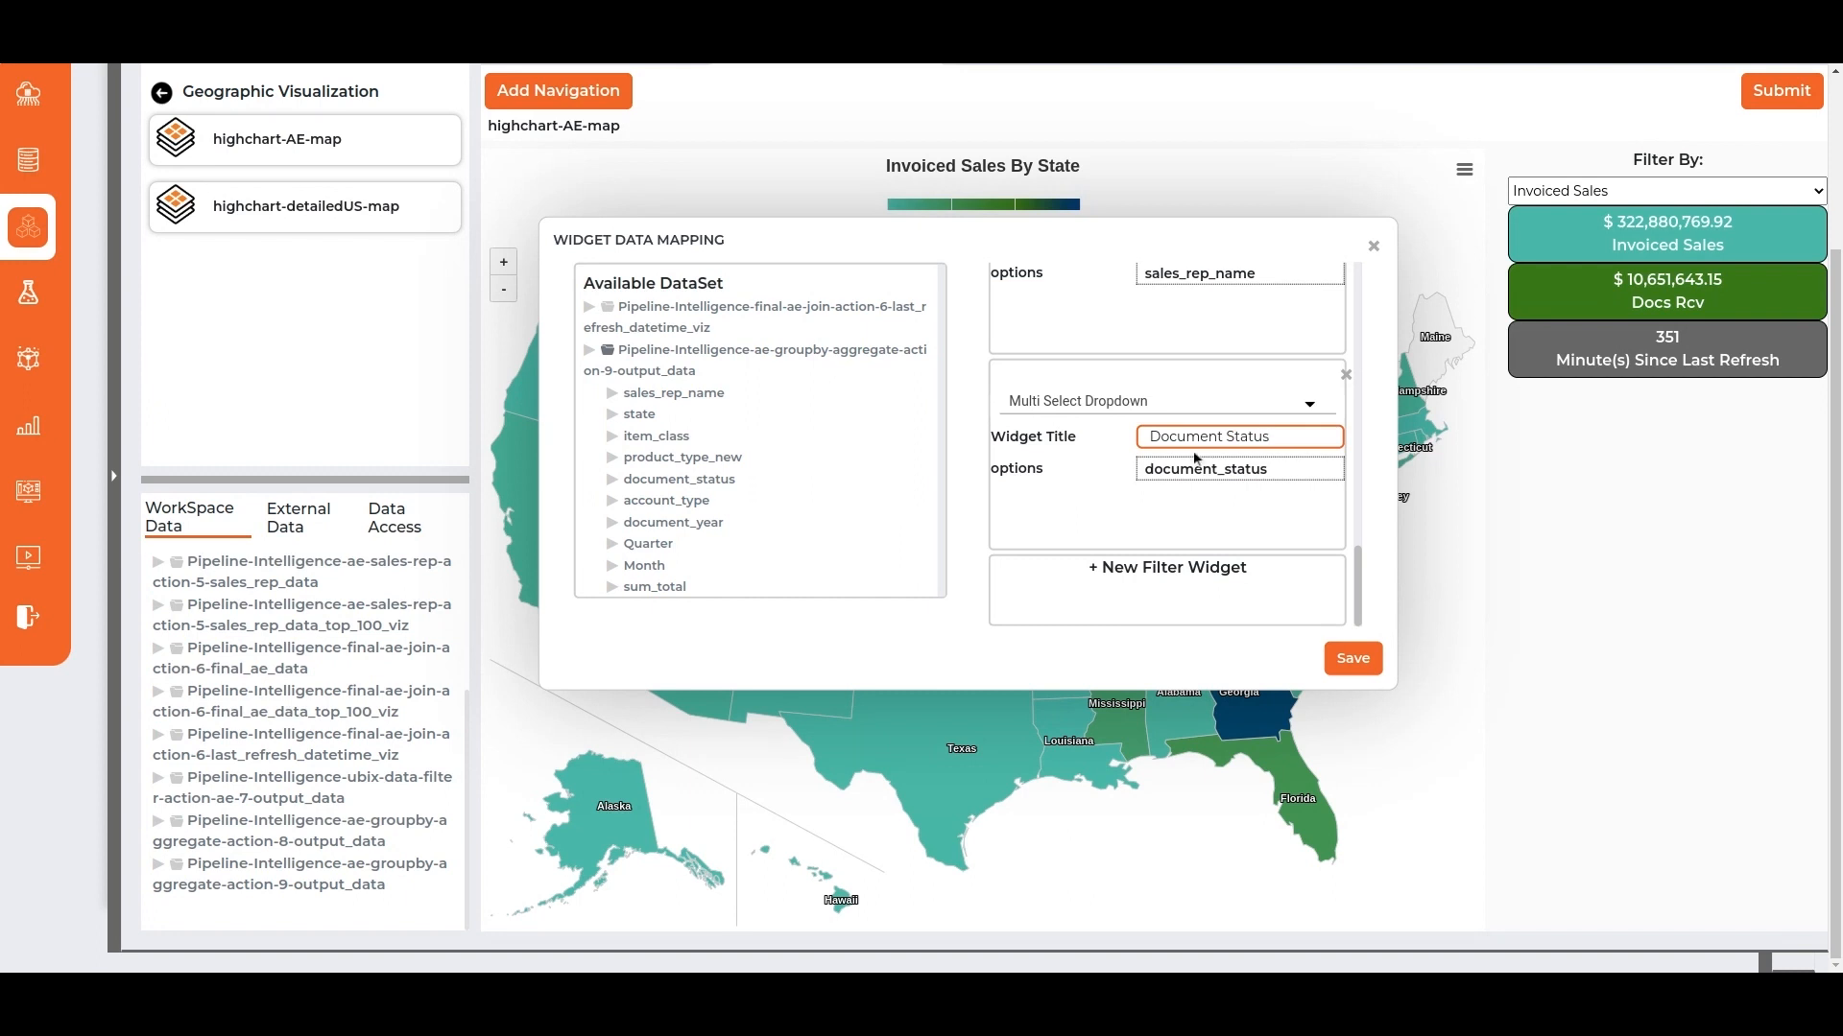
Save the map's filter widgets and filter the map to year 2020.
left_click(1354, 658)
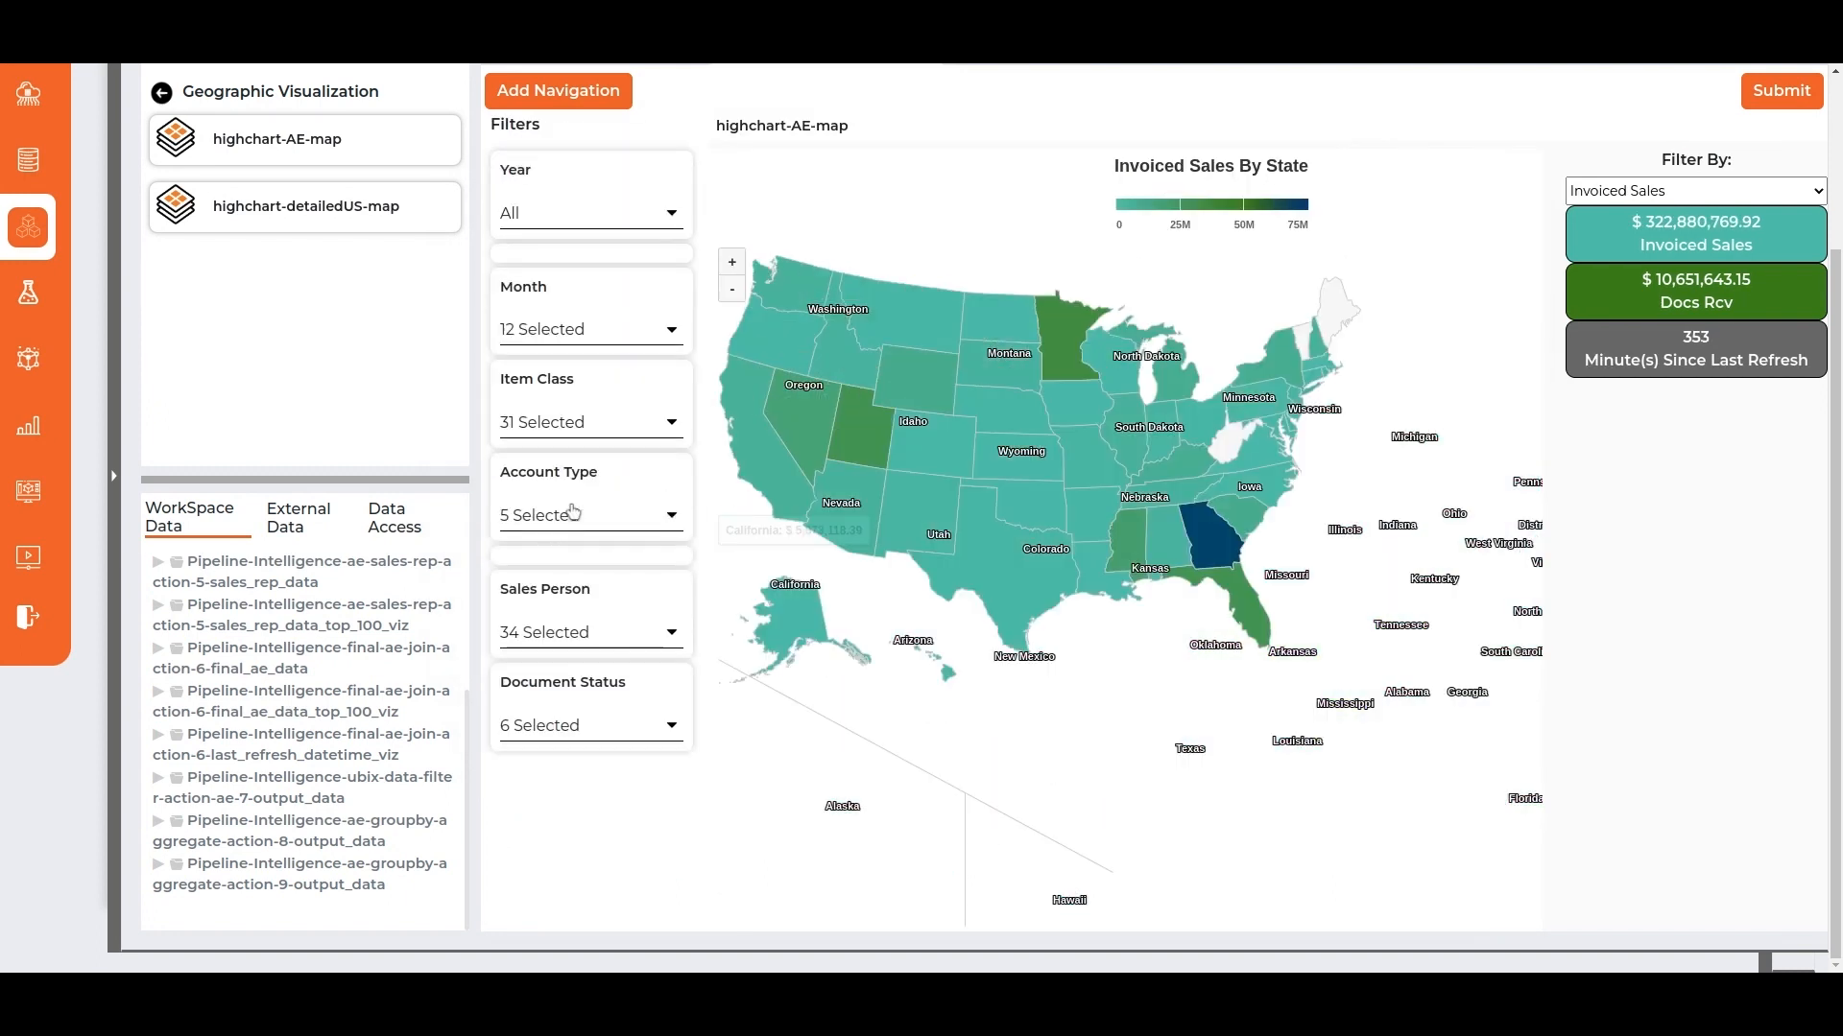
left_click(650, 215)
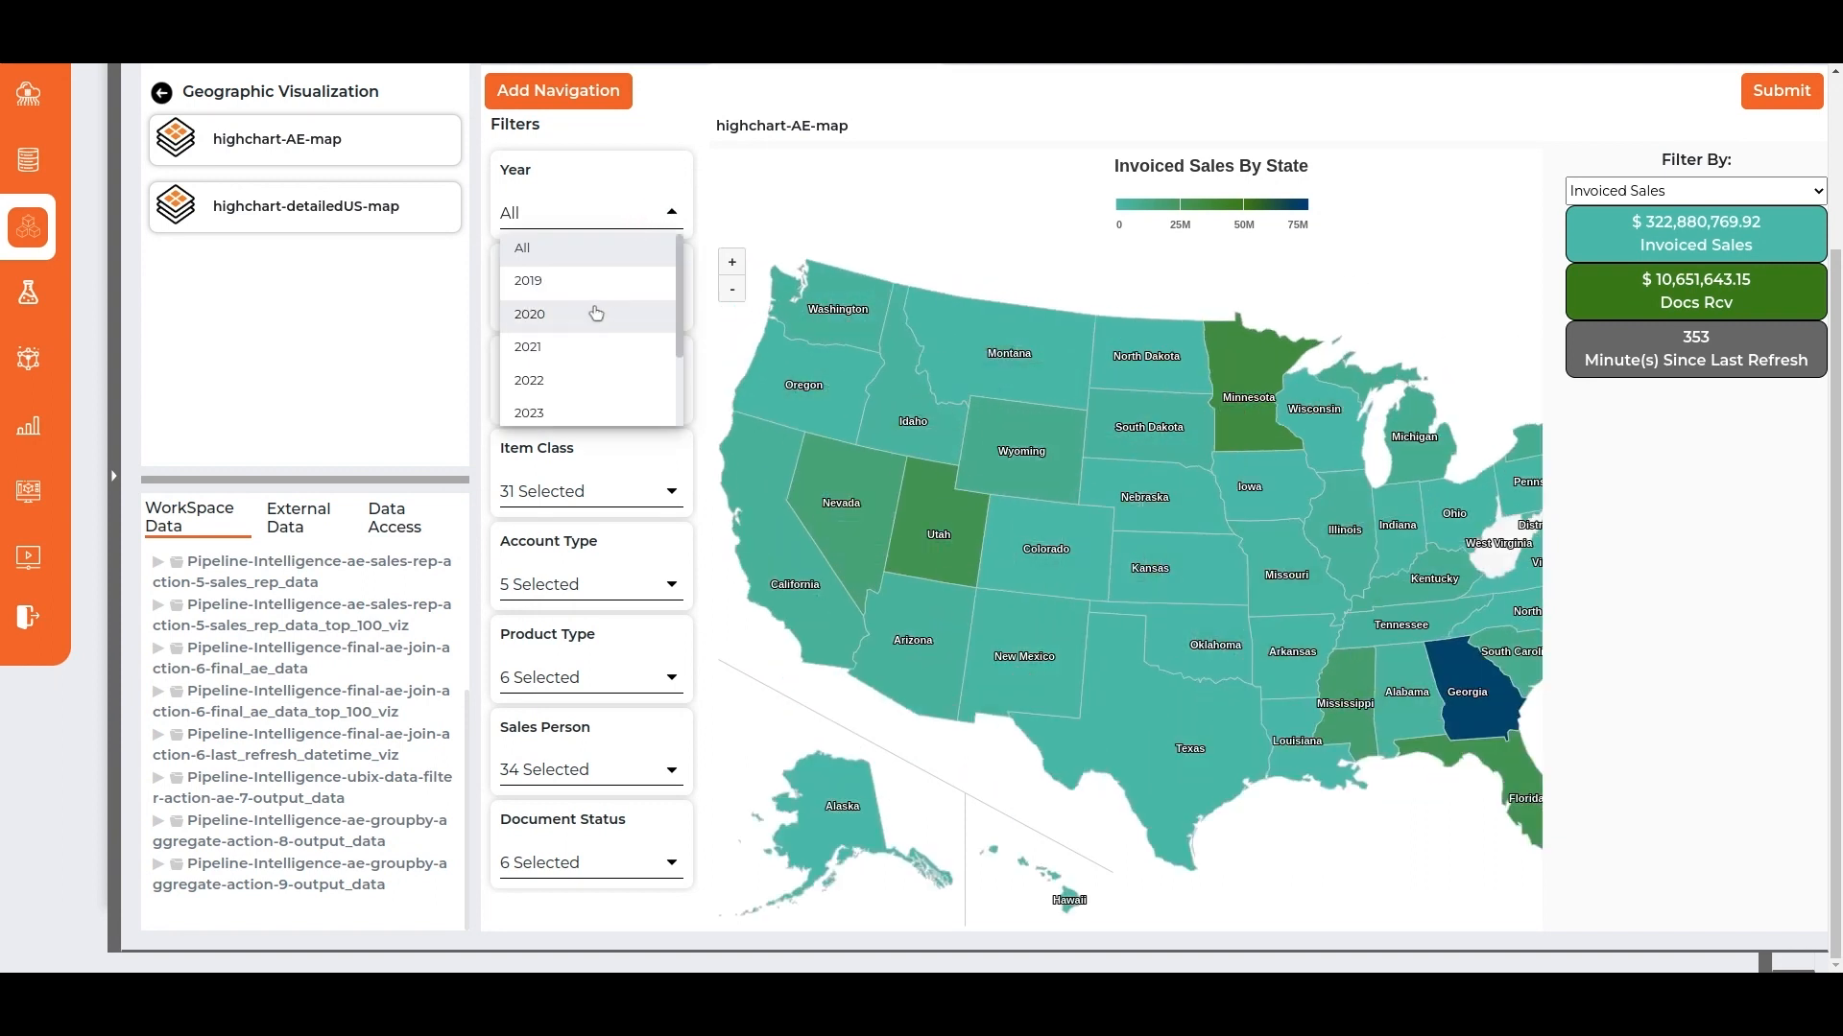
left_click(596, 313)
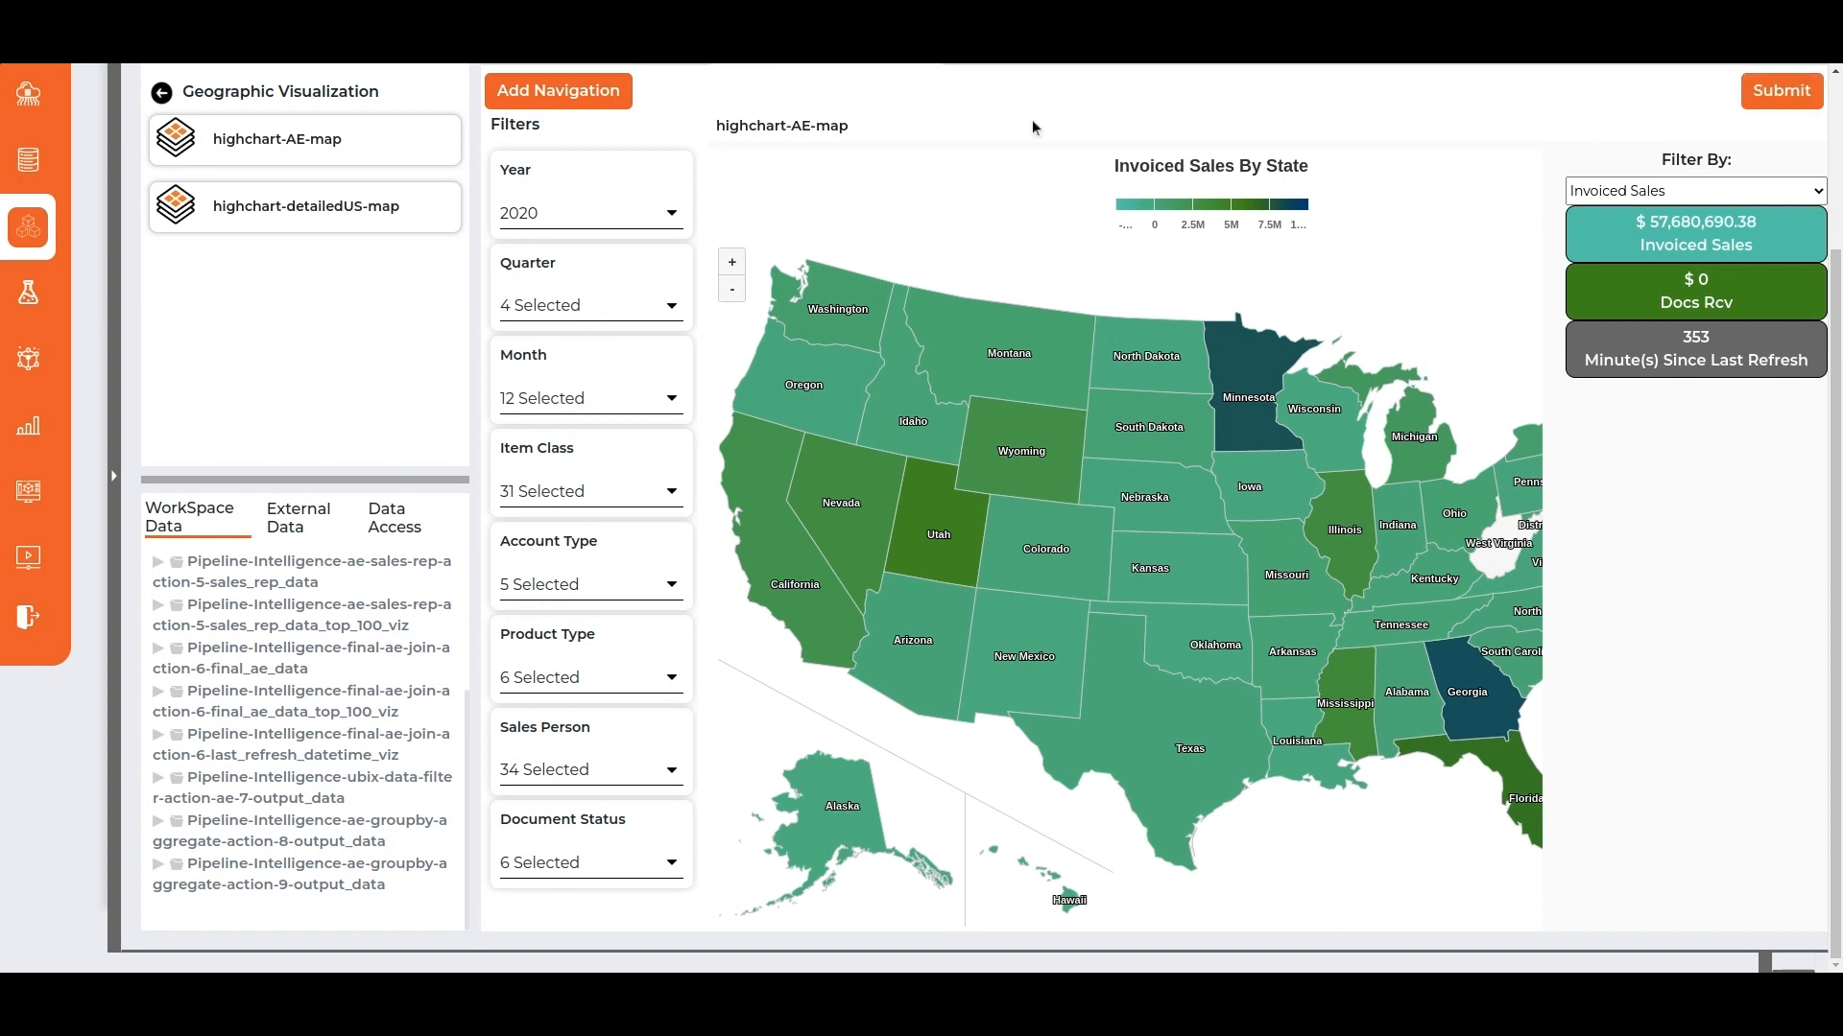
Rename the map's app tab as AE USA map and submit it.
scroll(963, 107, "up", 3)
double_click(809, 273)
triple_click(808, 274)
type("AE US")
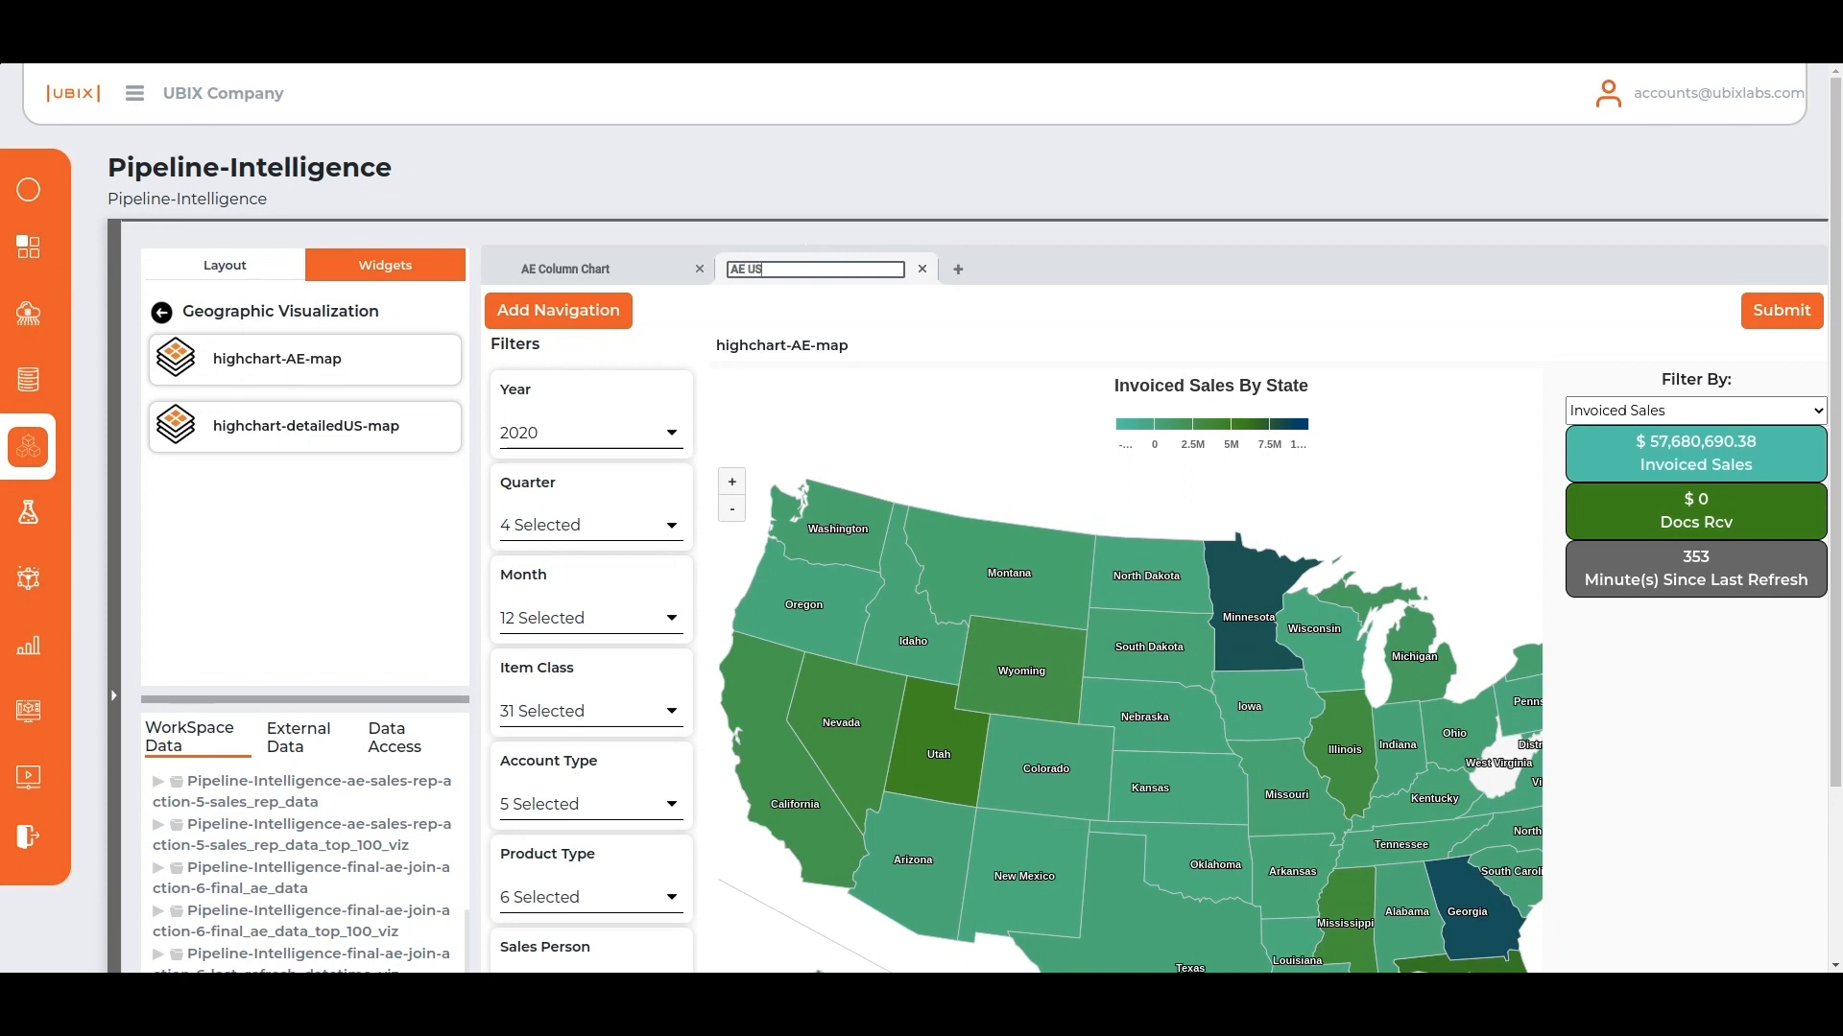
type("A map")
key("Return")
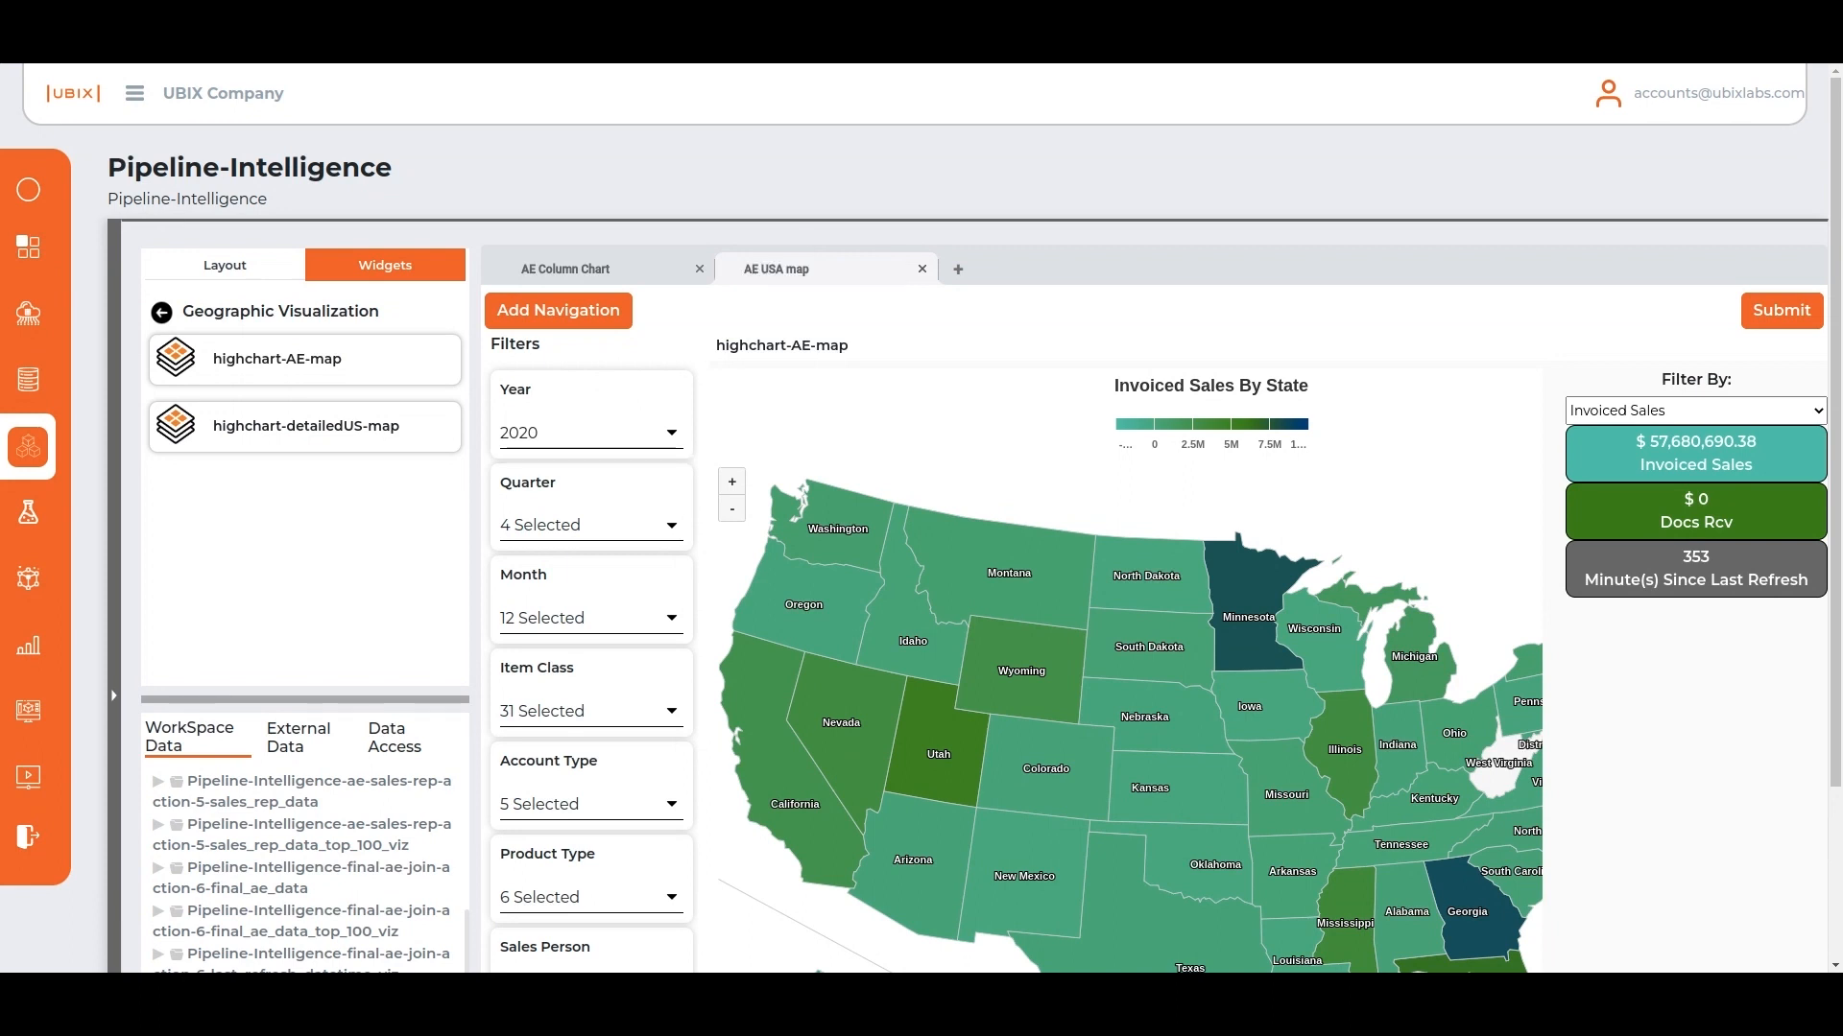
left_click(1795, 310)
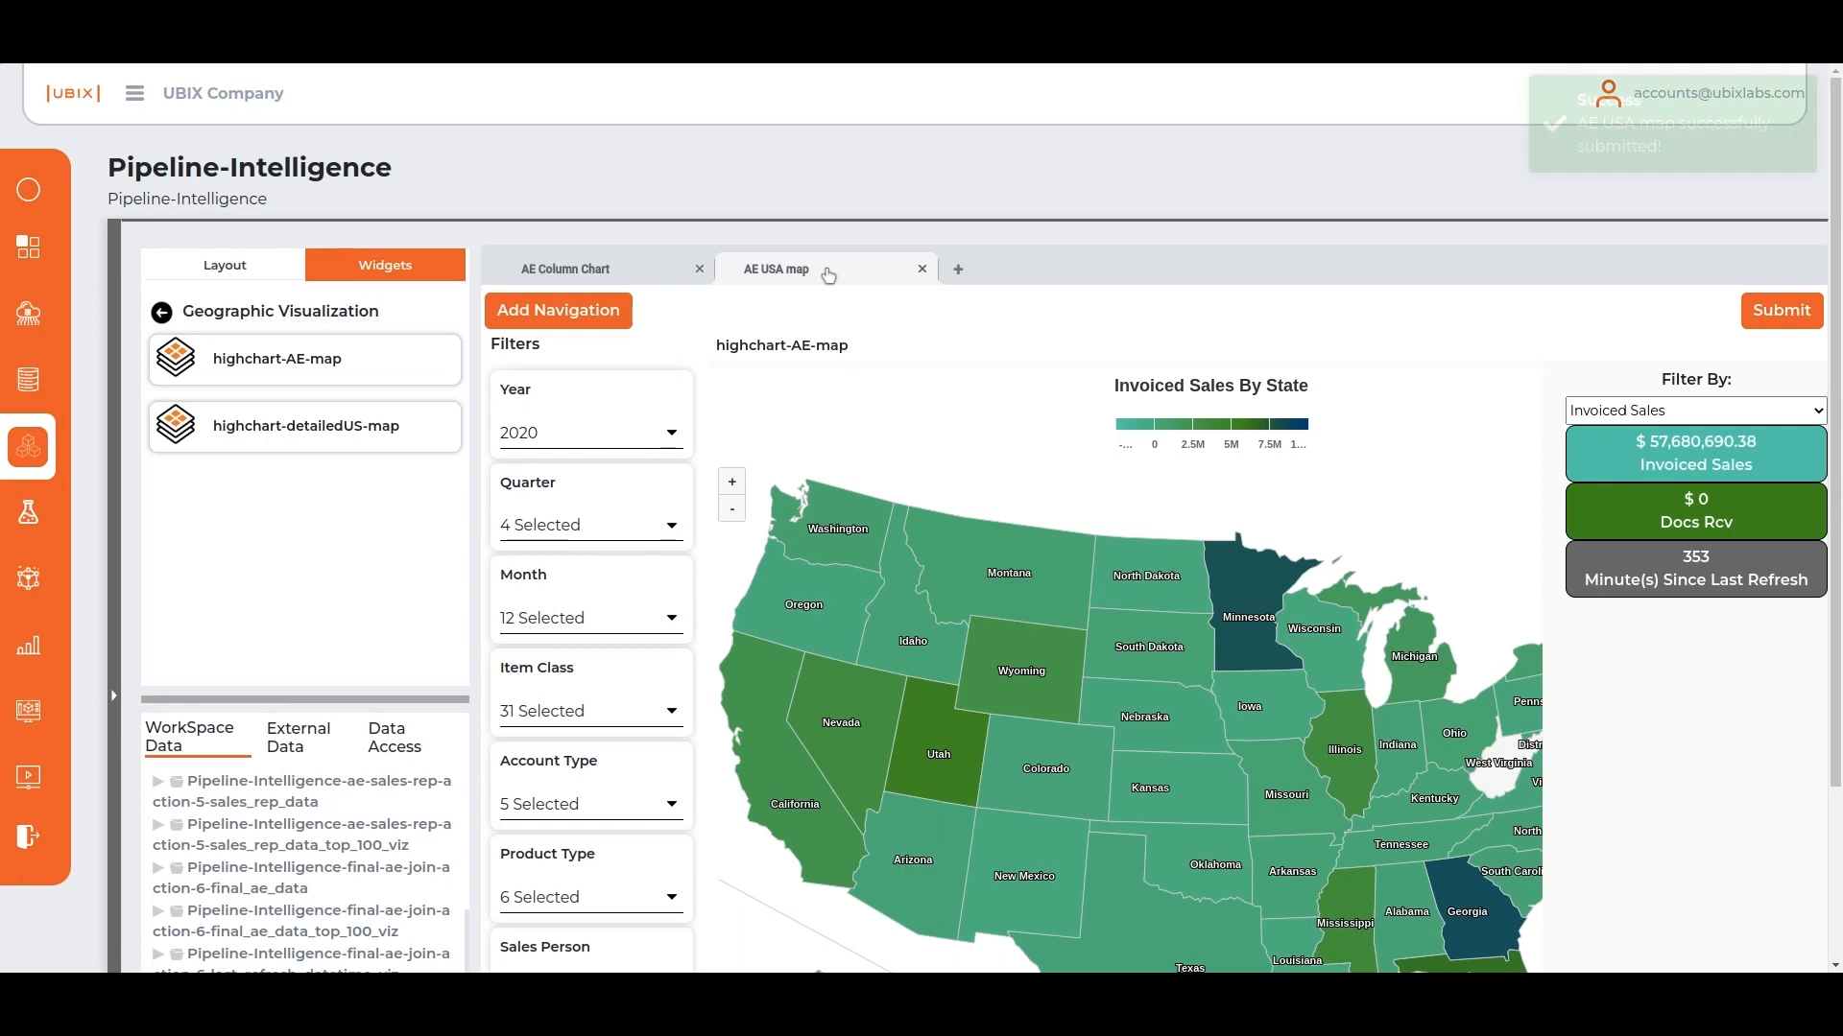
Review the AE Column Chart and AE USA map tabs, including the map's Filter By options.
left_click(552, 279)
scroll(744, 358, "down", 1)
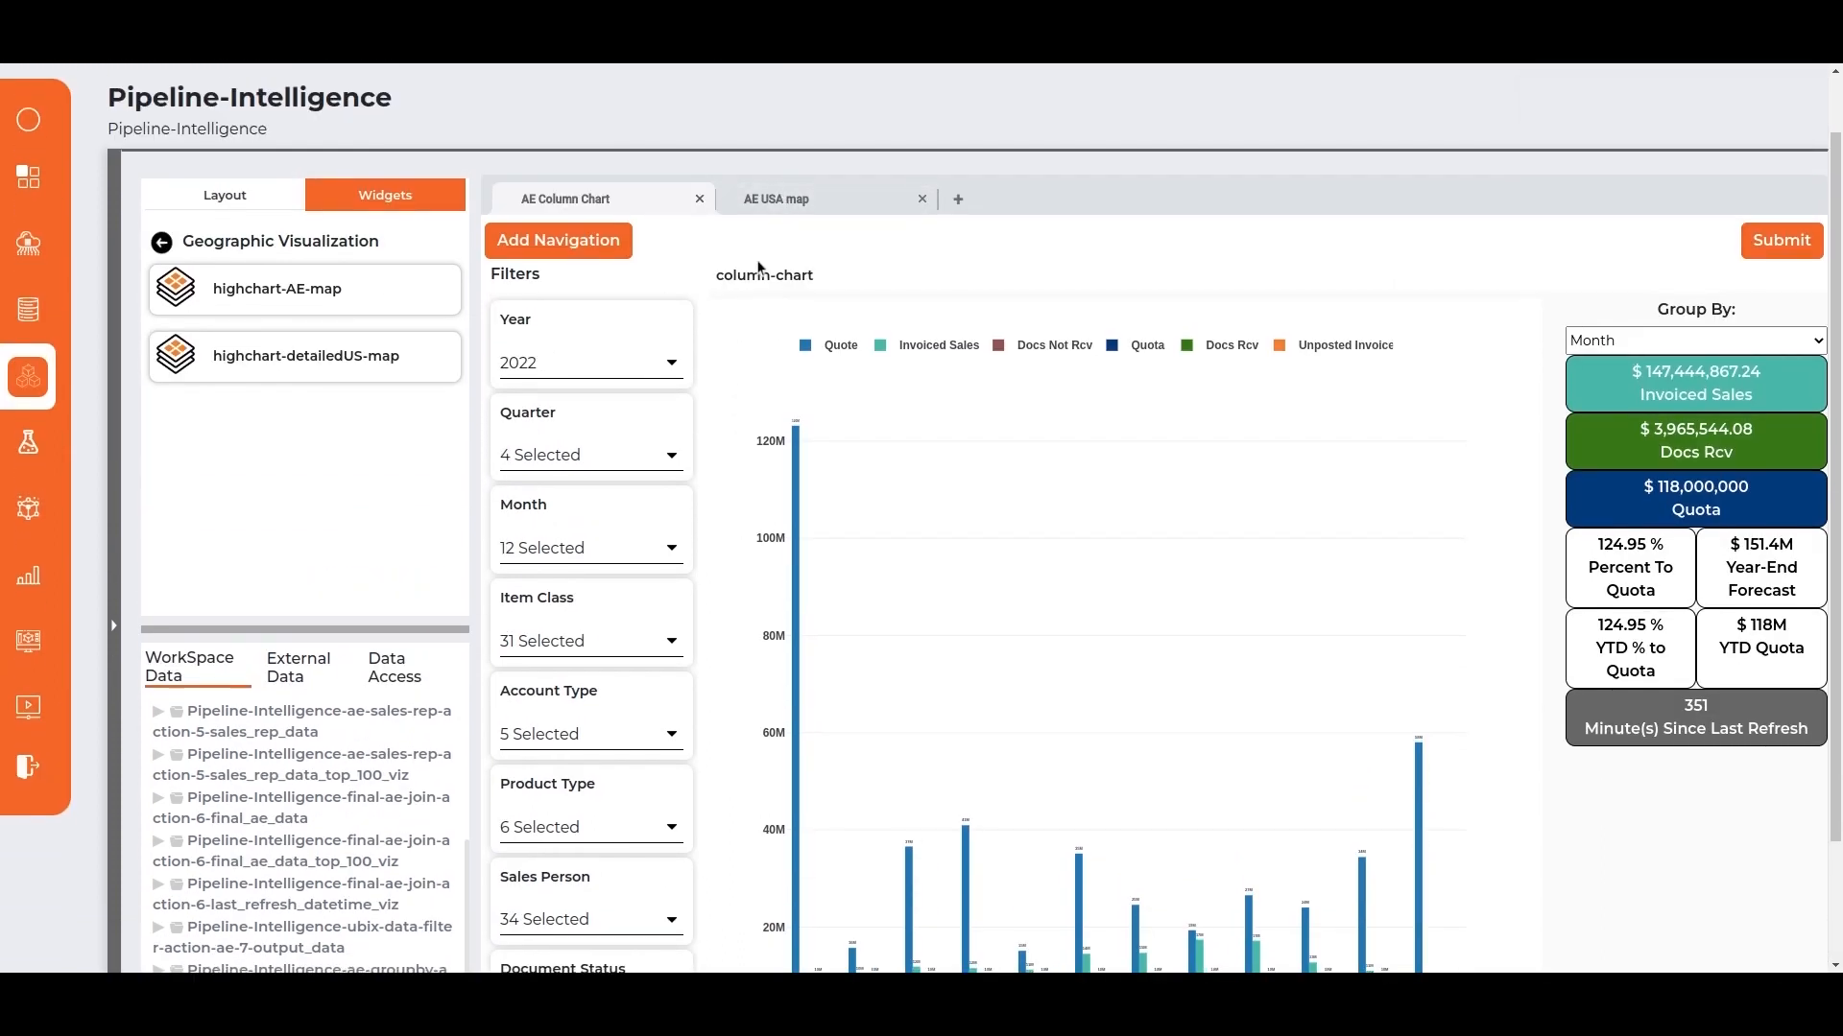
scroll(755, 269, "down", 1)
left_click(765, 106)
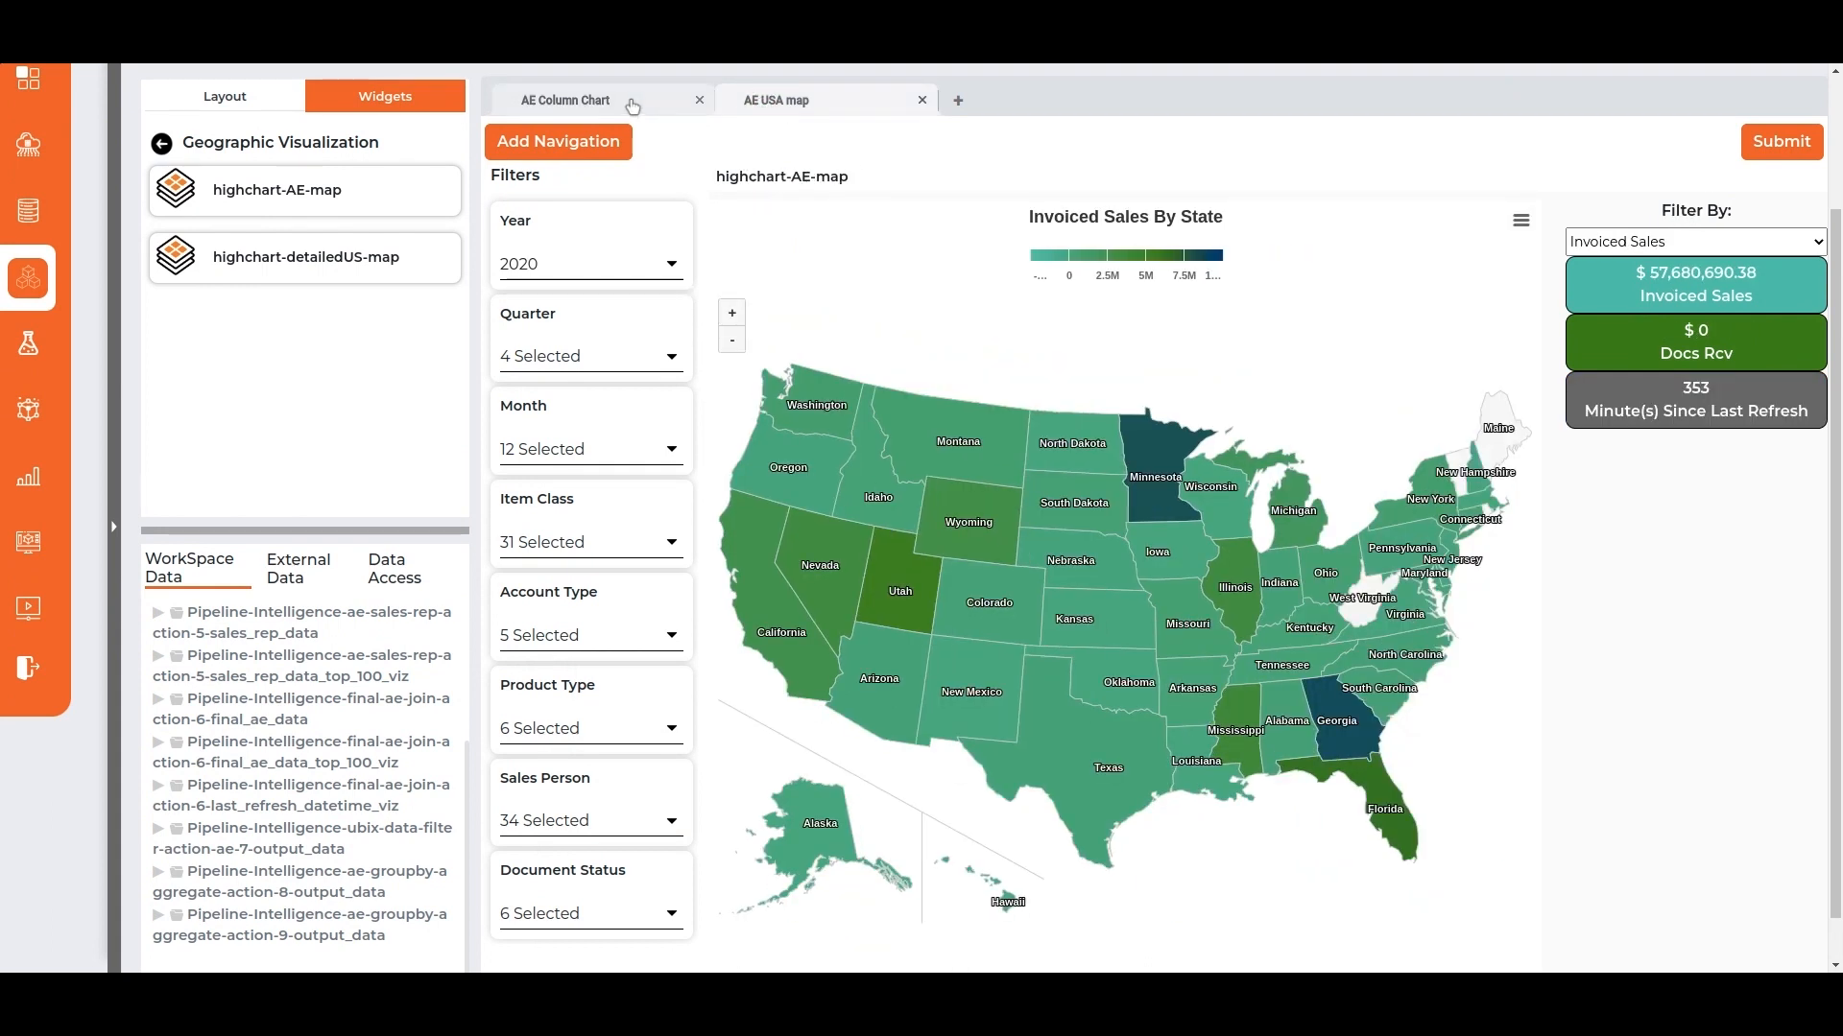
left_click(1613, 242)
left_click(1608, 279)
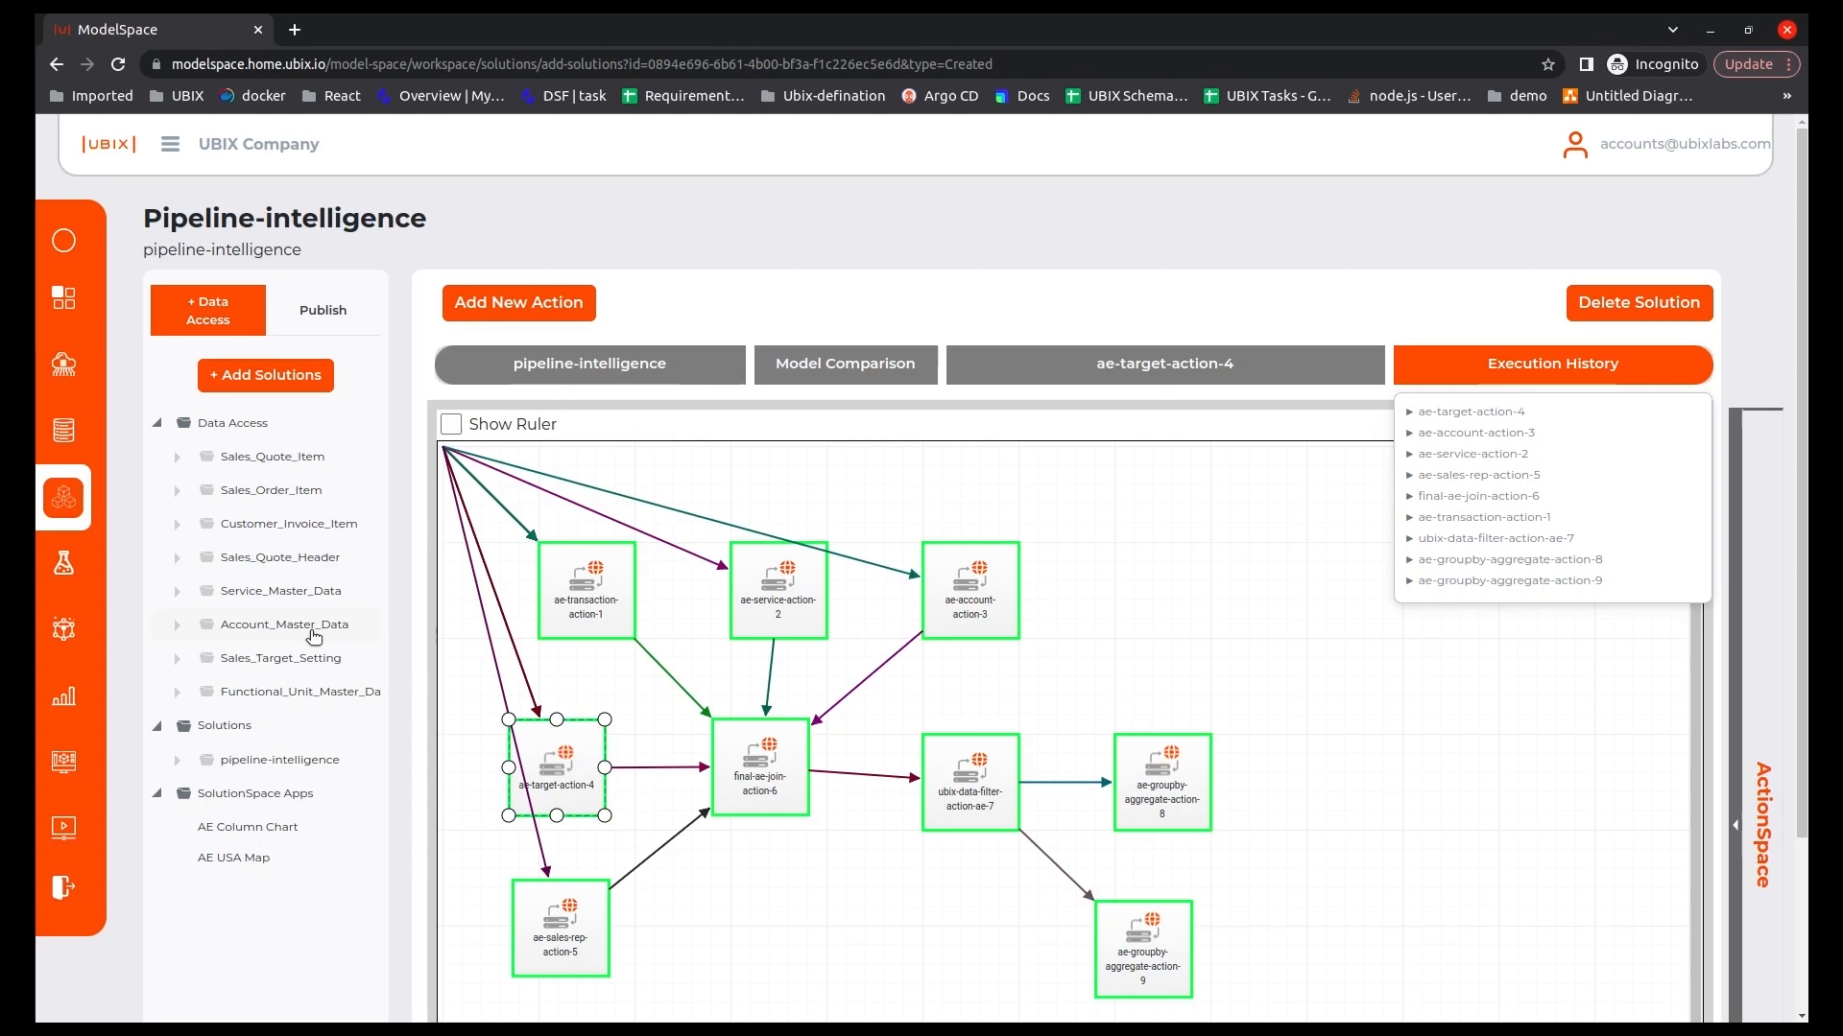
Send the pipeline-intelligence solution to ProductionSpace and confirm the request.
scroll(352, 945, "down", 2)
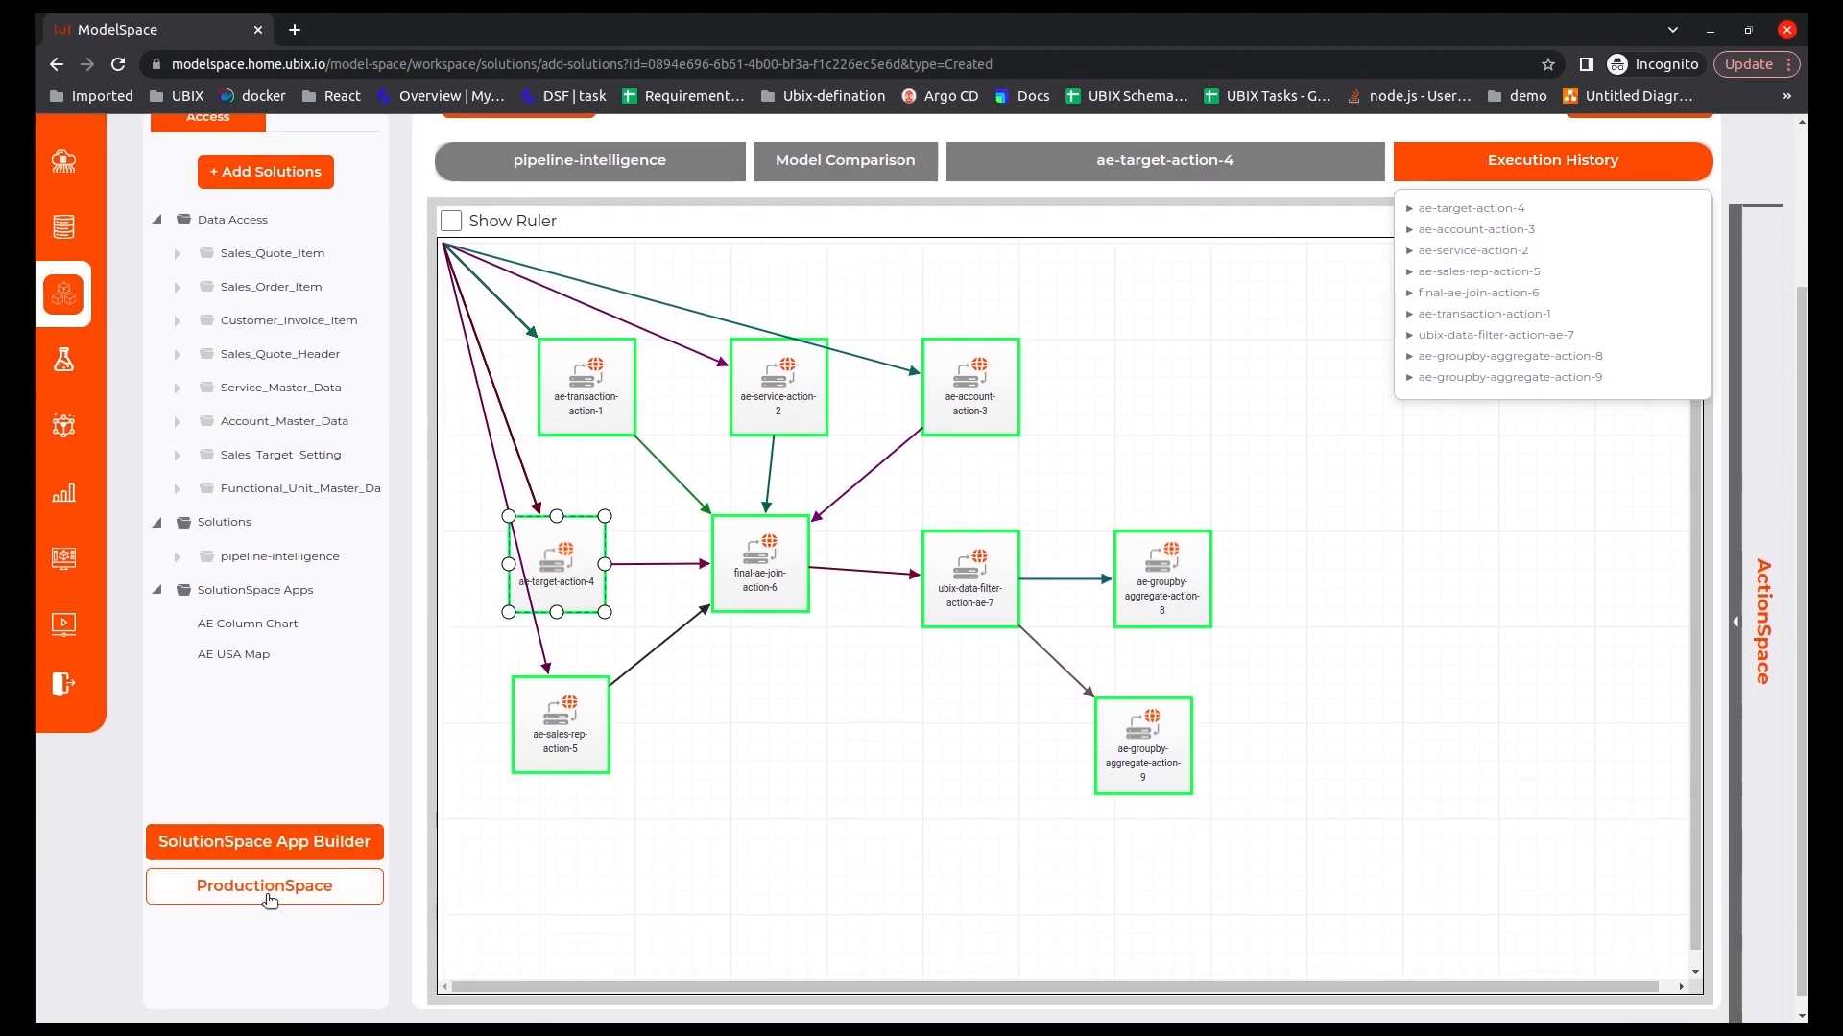
left_click(258, 891)
left_click(945, 605)
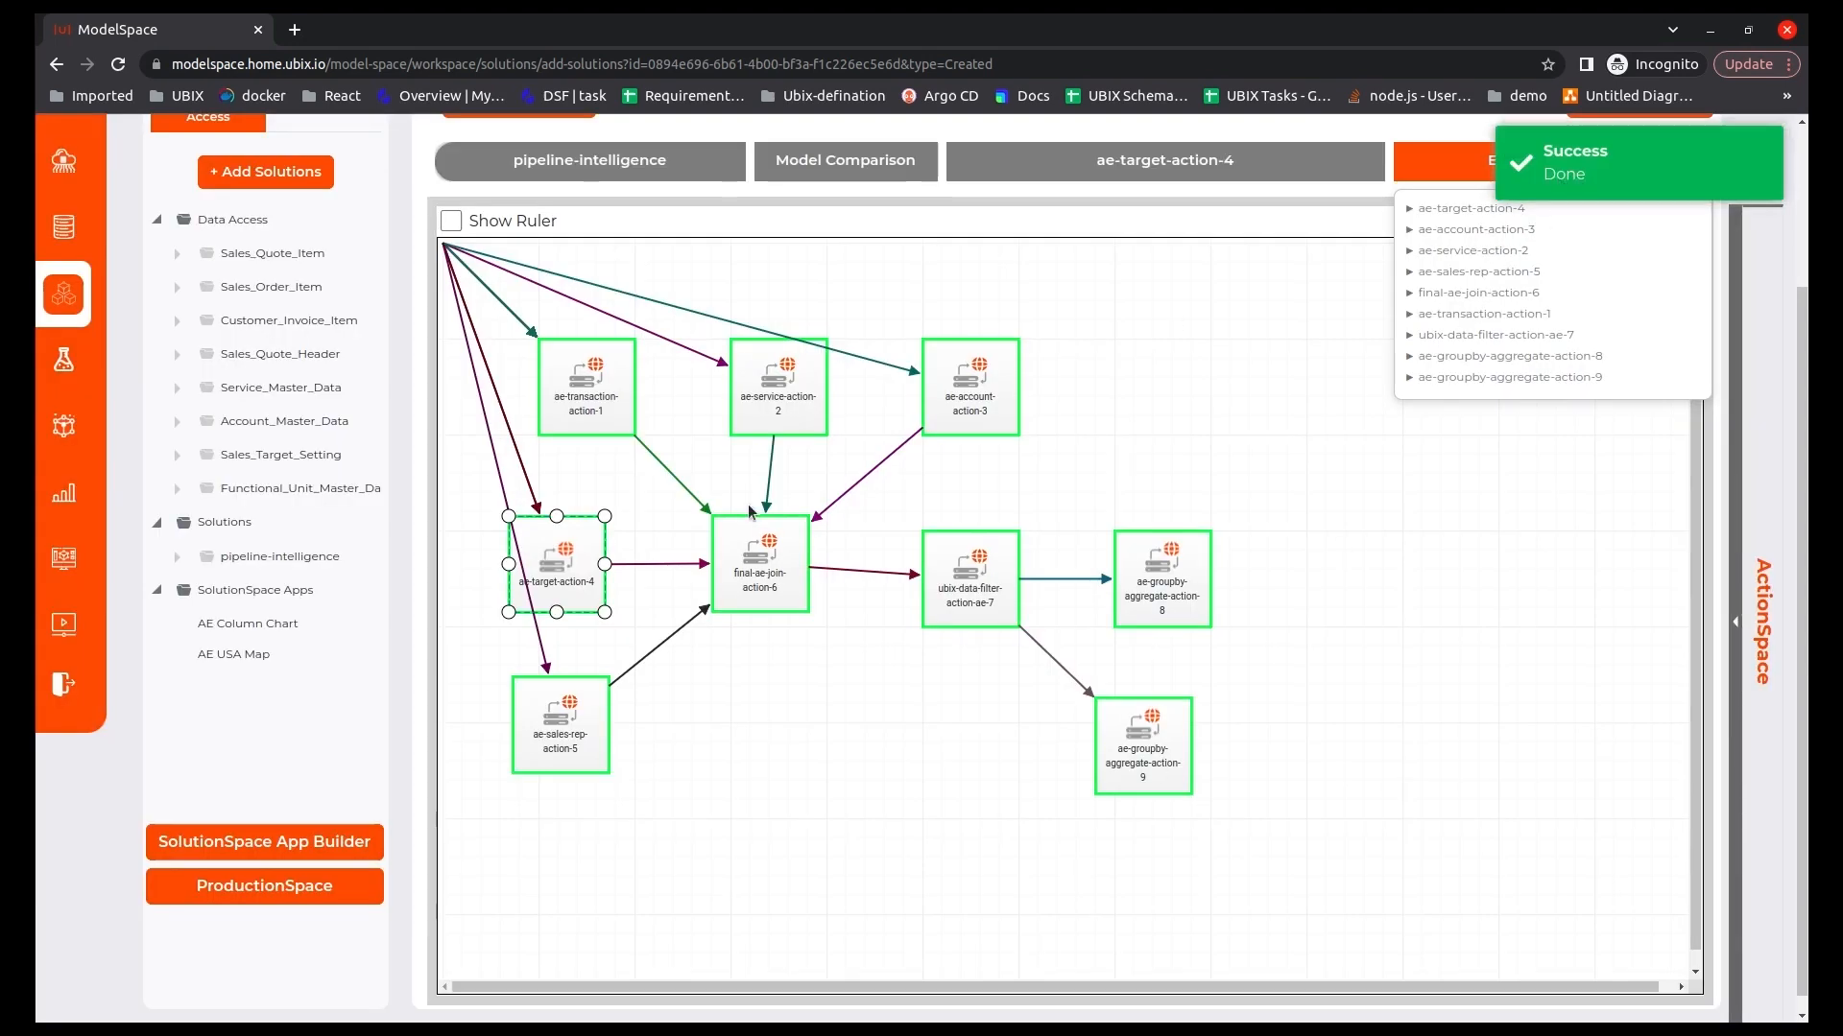
Go to SolutionSpace and open the first productionized pipeline-intelligence solution under Recently Created.
scroll(289, 571, "up", 2)
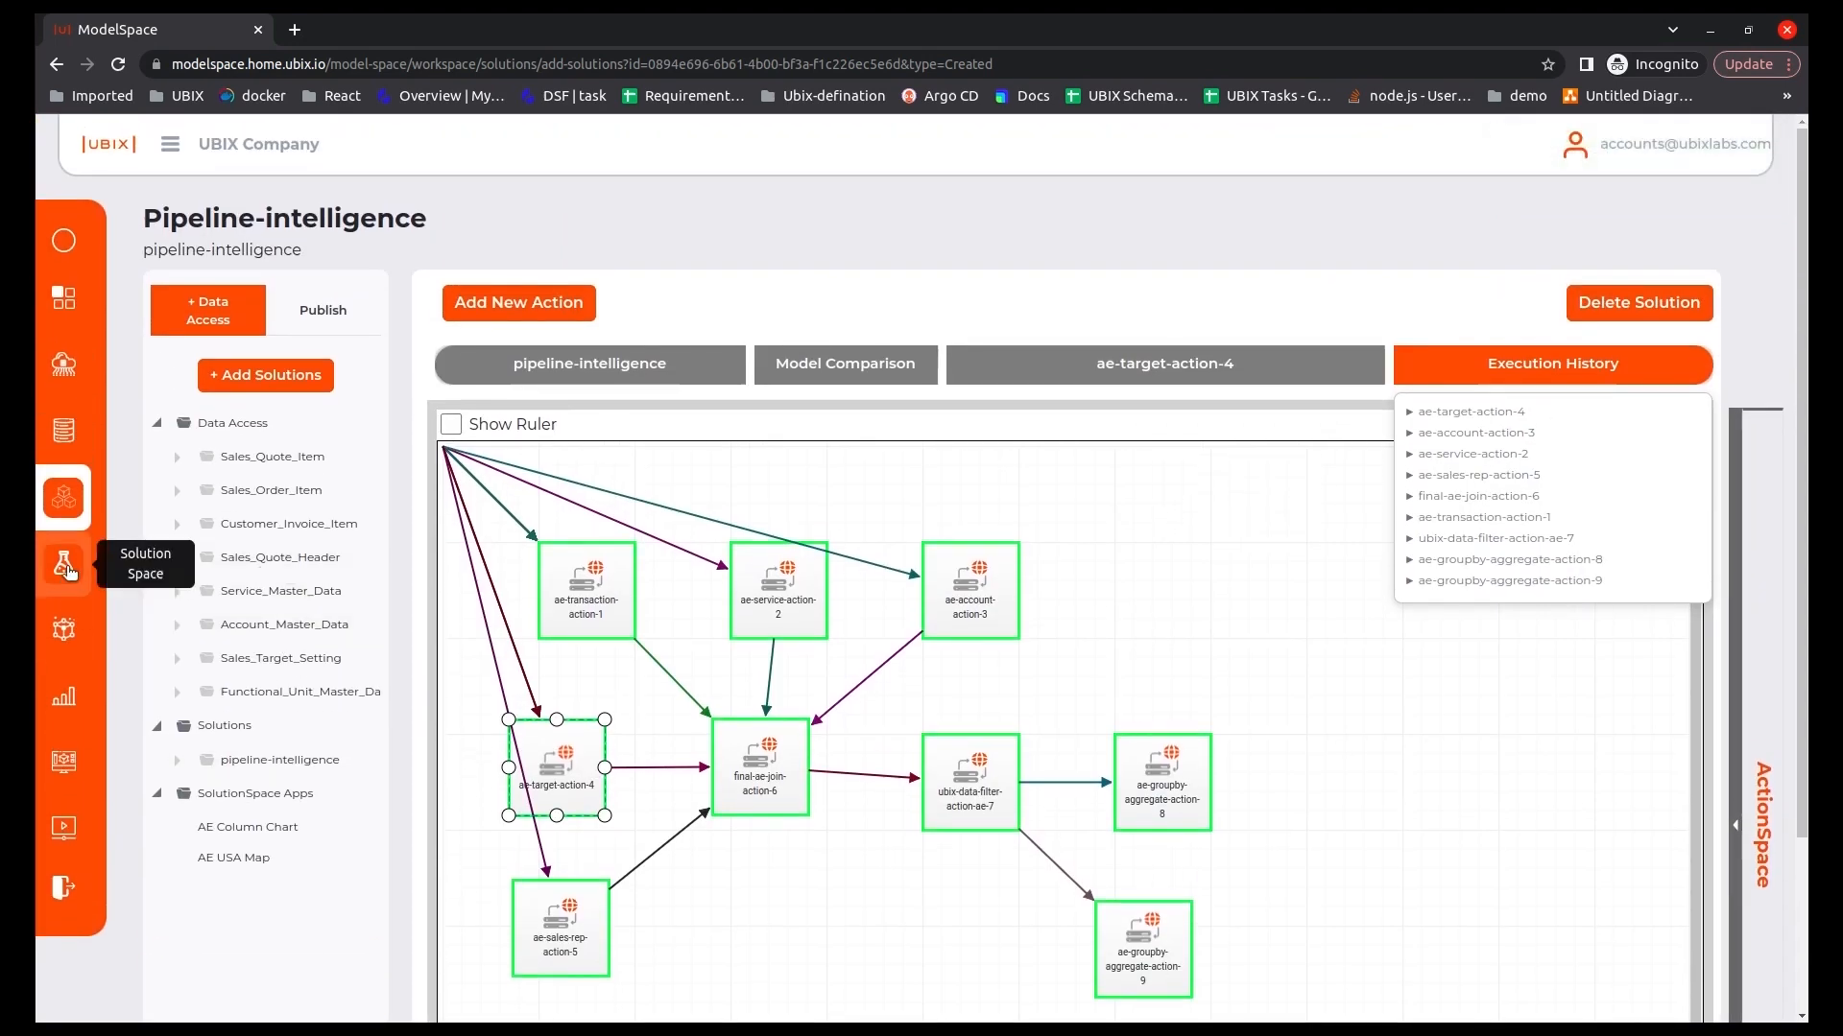
left_click(66, 565)
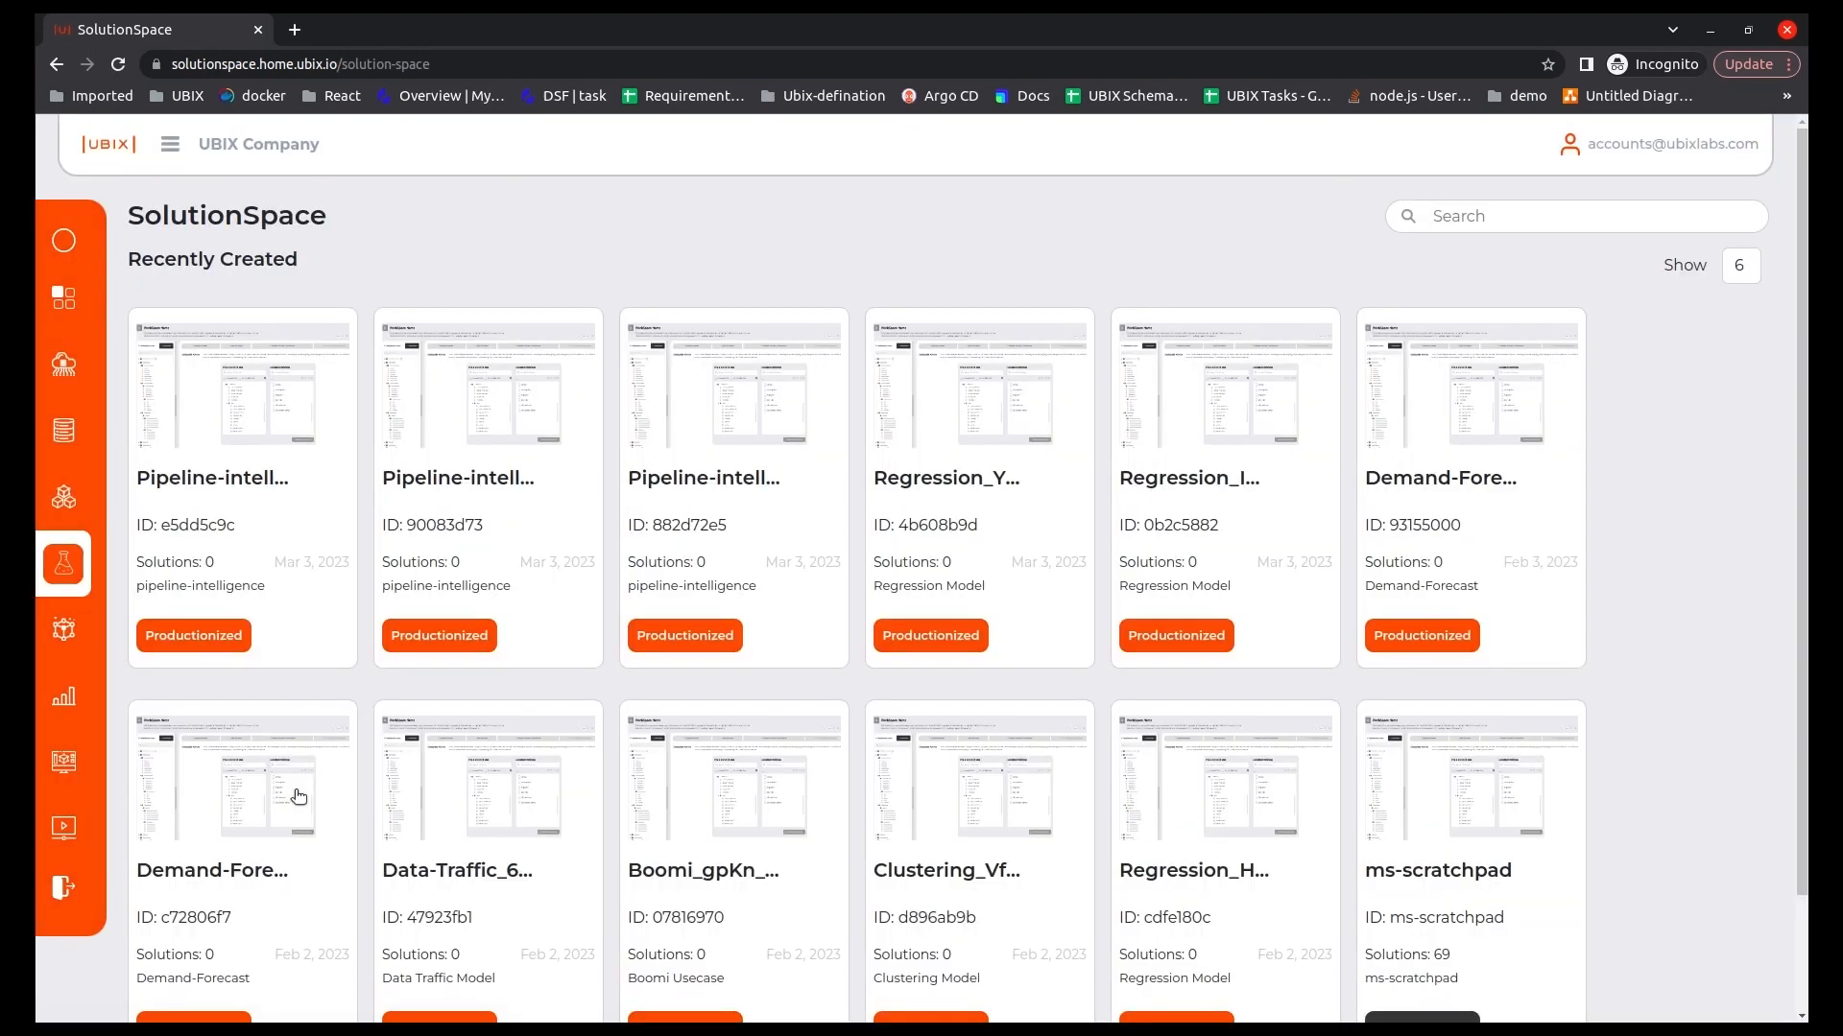
left_click(228, 588)
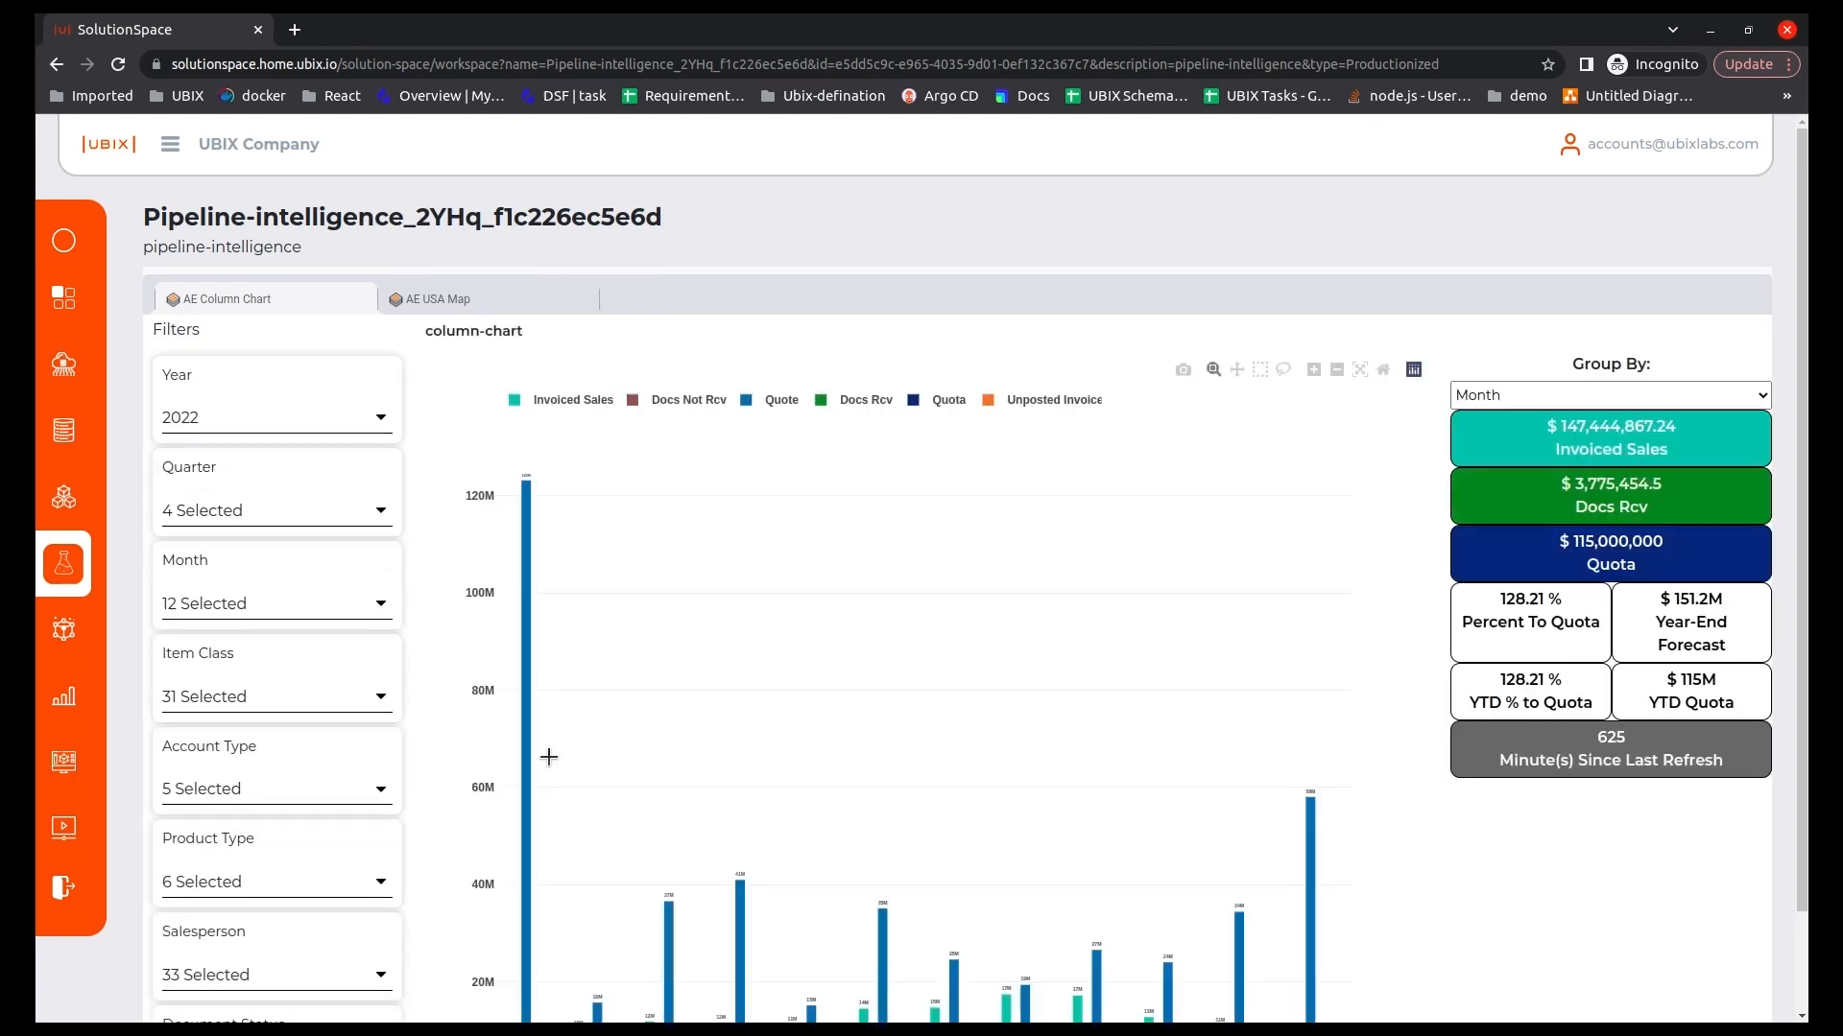
Test the column chart's Year filter by choosing 2020 and switching it back to 2022.
scroll(449, 405, "down", 1)
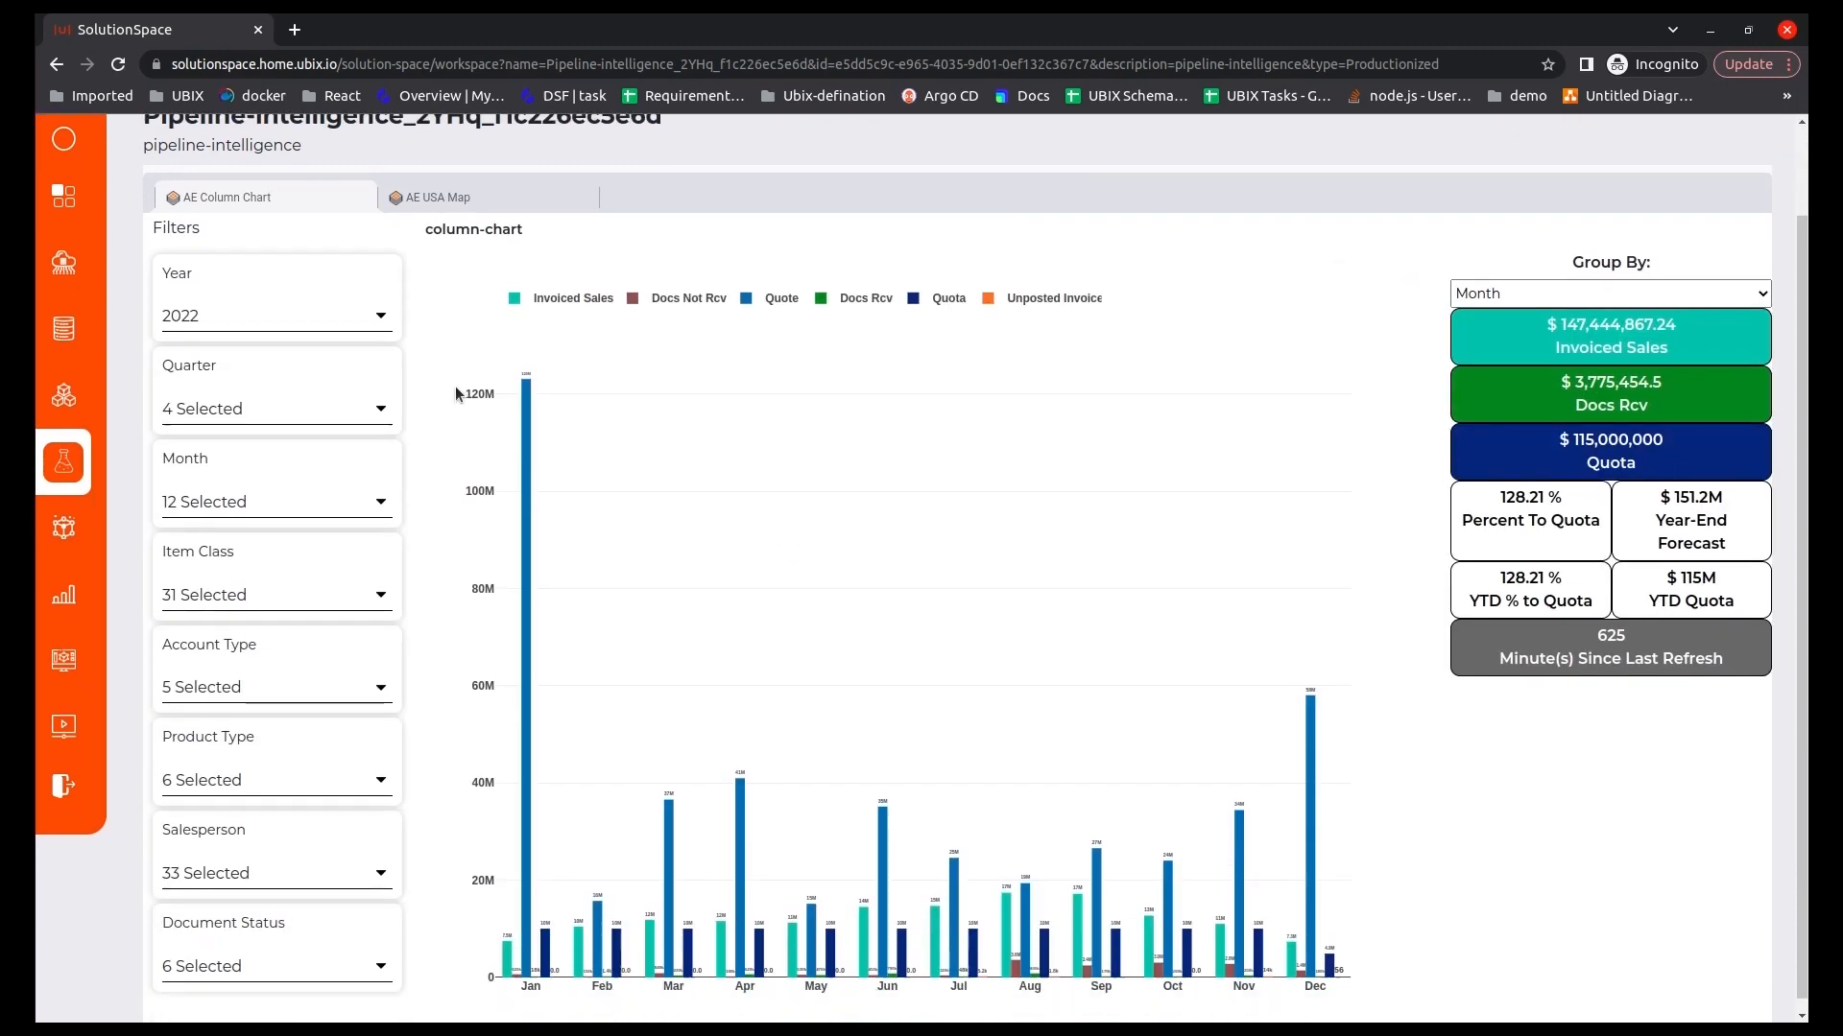
left_click(268, 320)
left_click(204, 419)
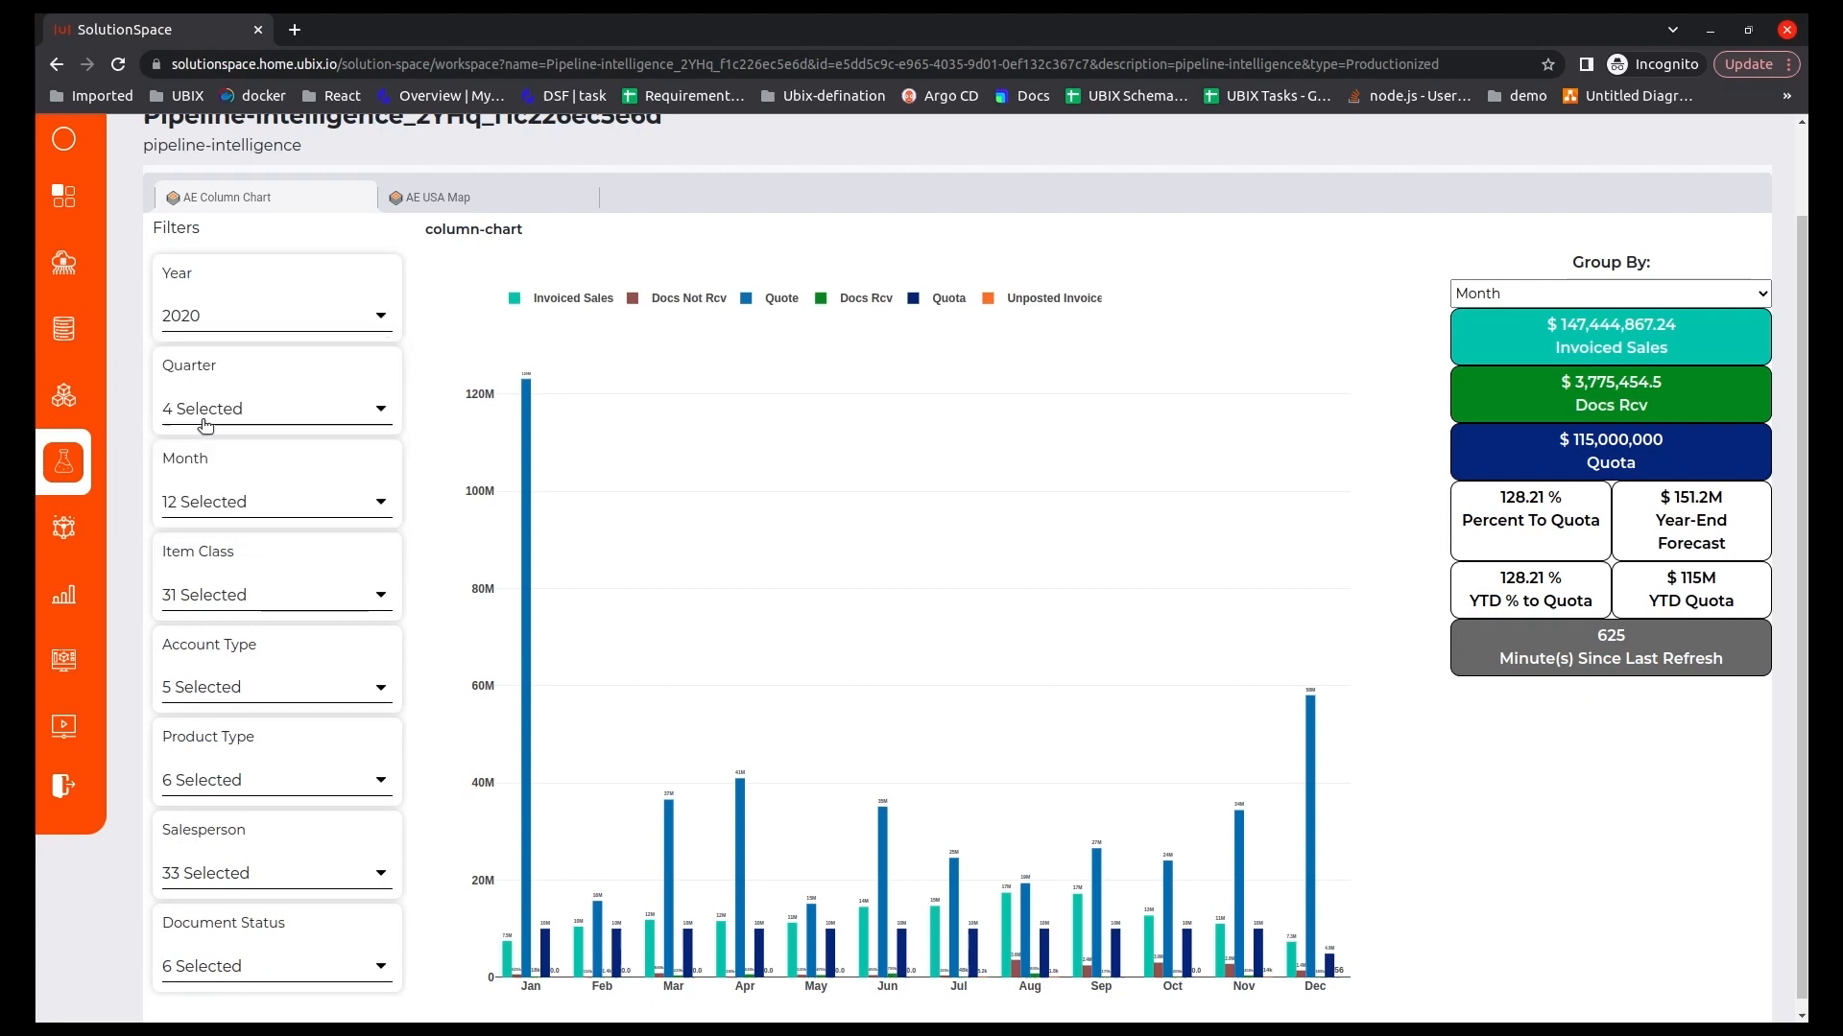
left_click(276, 318)
left_click(209, 481)
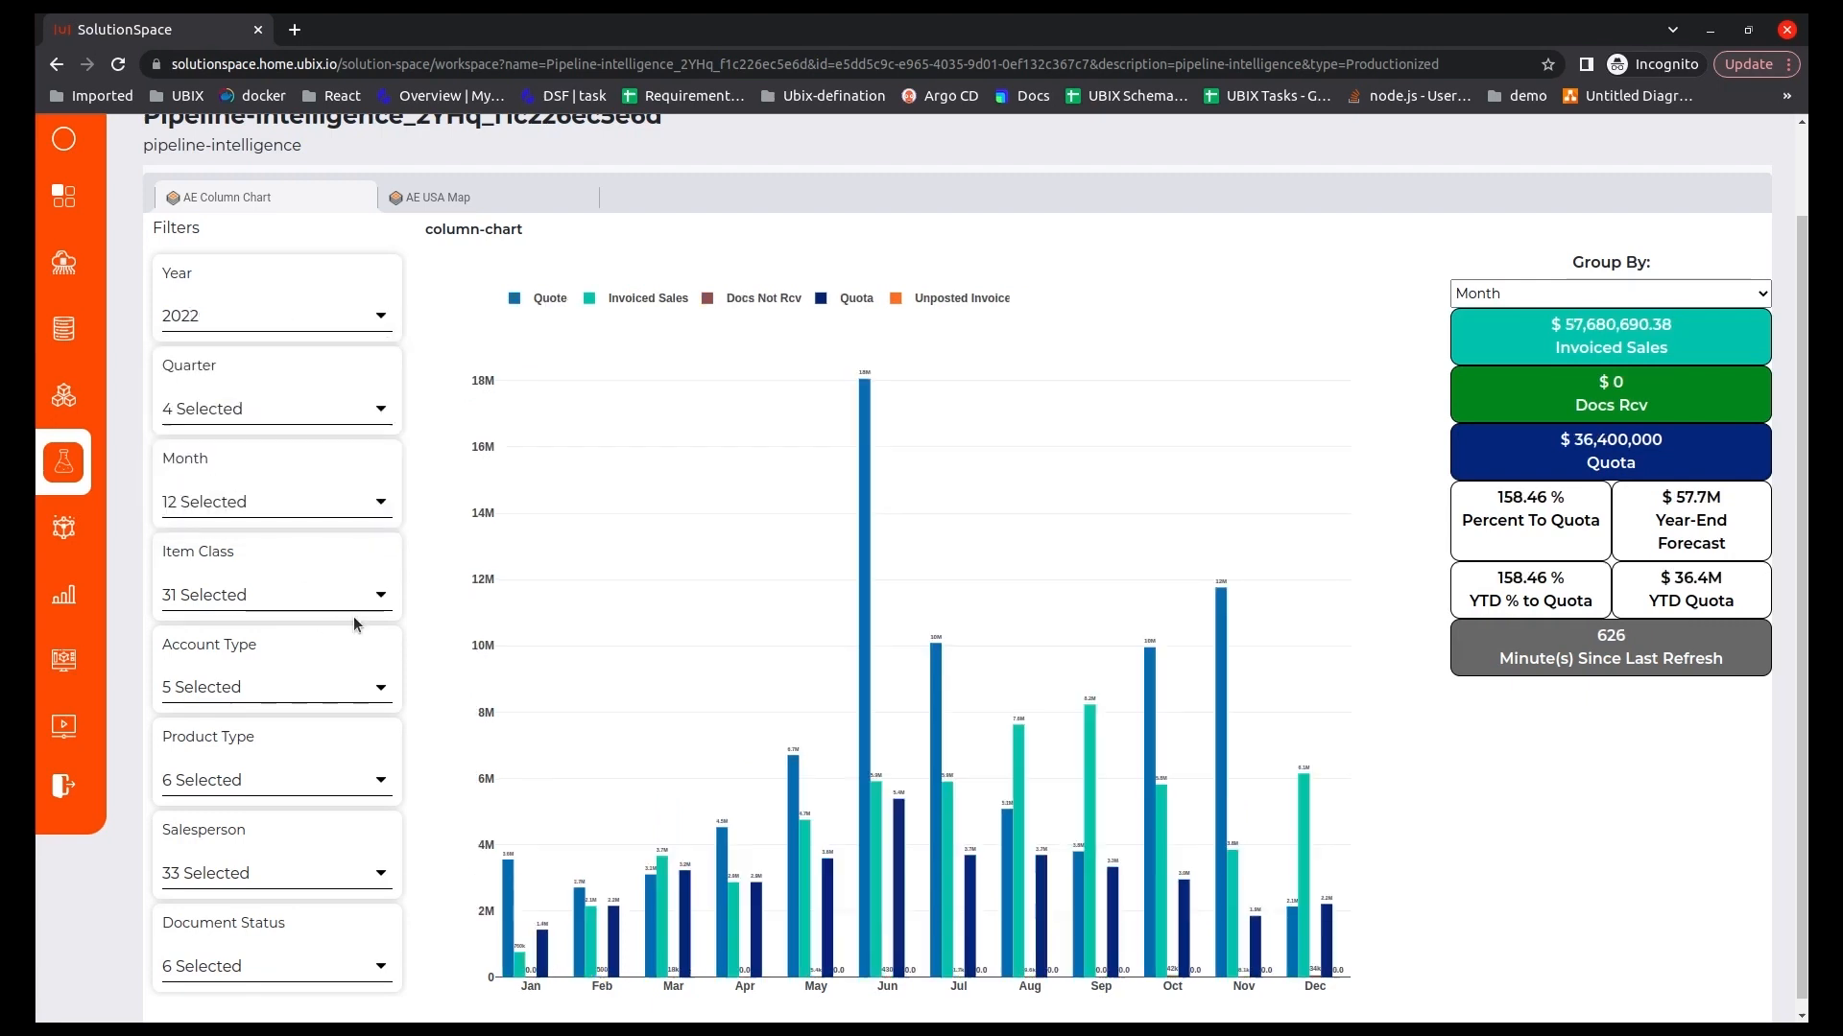
Test the column chart's Quarter filter by clearing all quarters and selecting them all again.
left_click(266, 408)
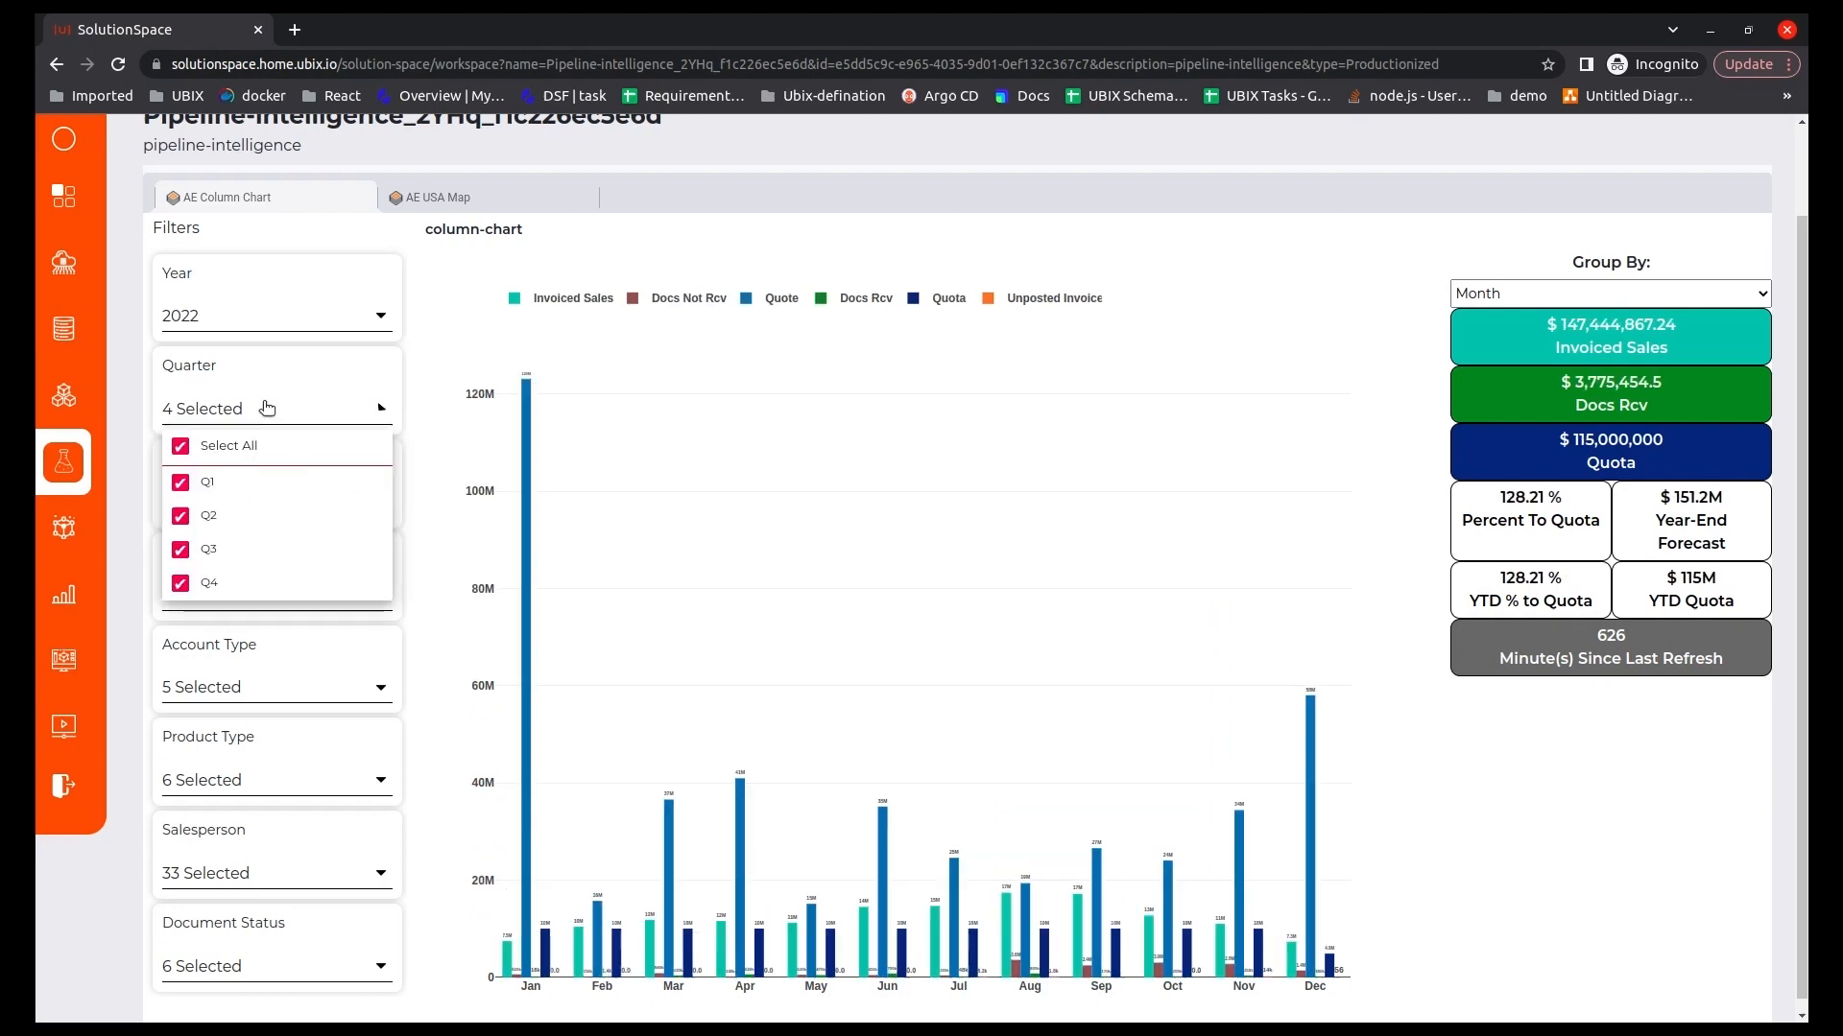
left_click(182, 443)
left_click(183, 446)
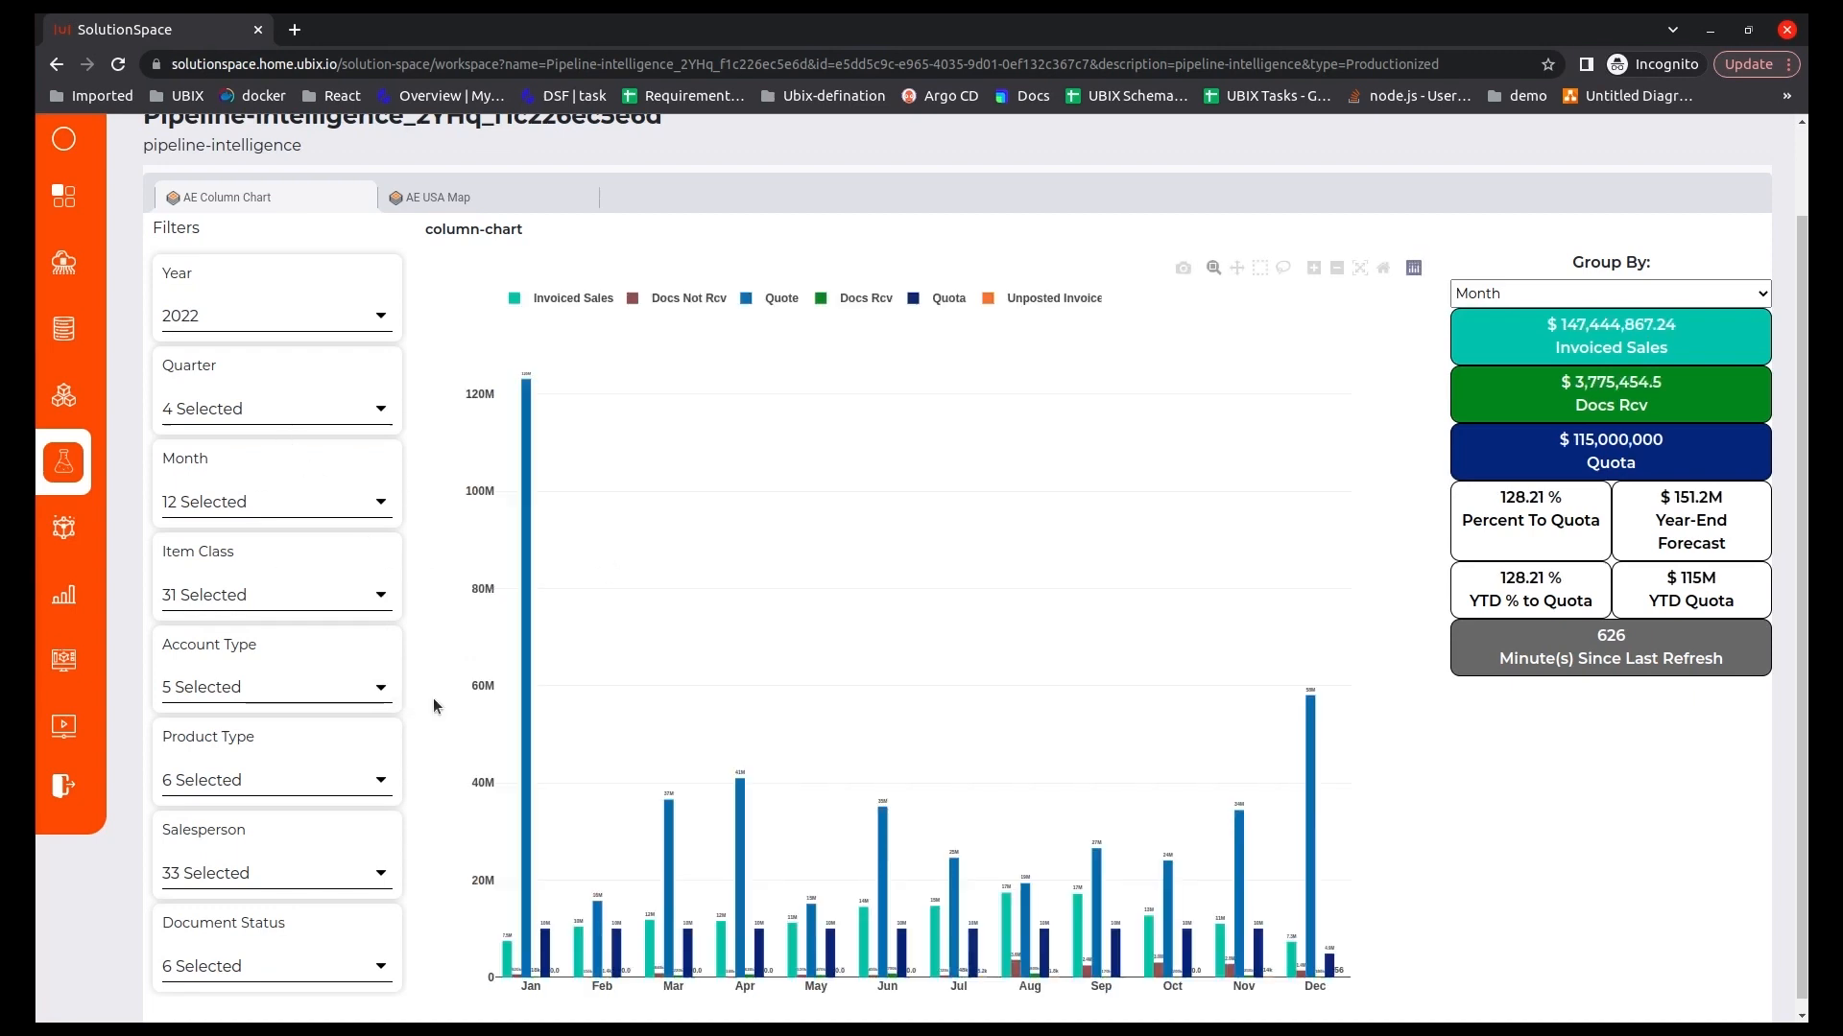
Test the Item Class filter on the AE USA Map with only 3rd Party Clock, and reselect all item classes.
scroll(428, 659, "up", 2)
left_click(439, 301)
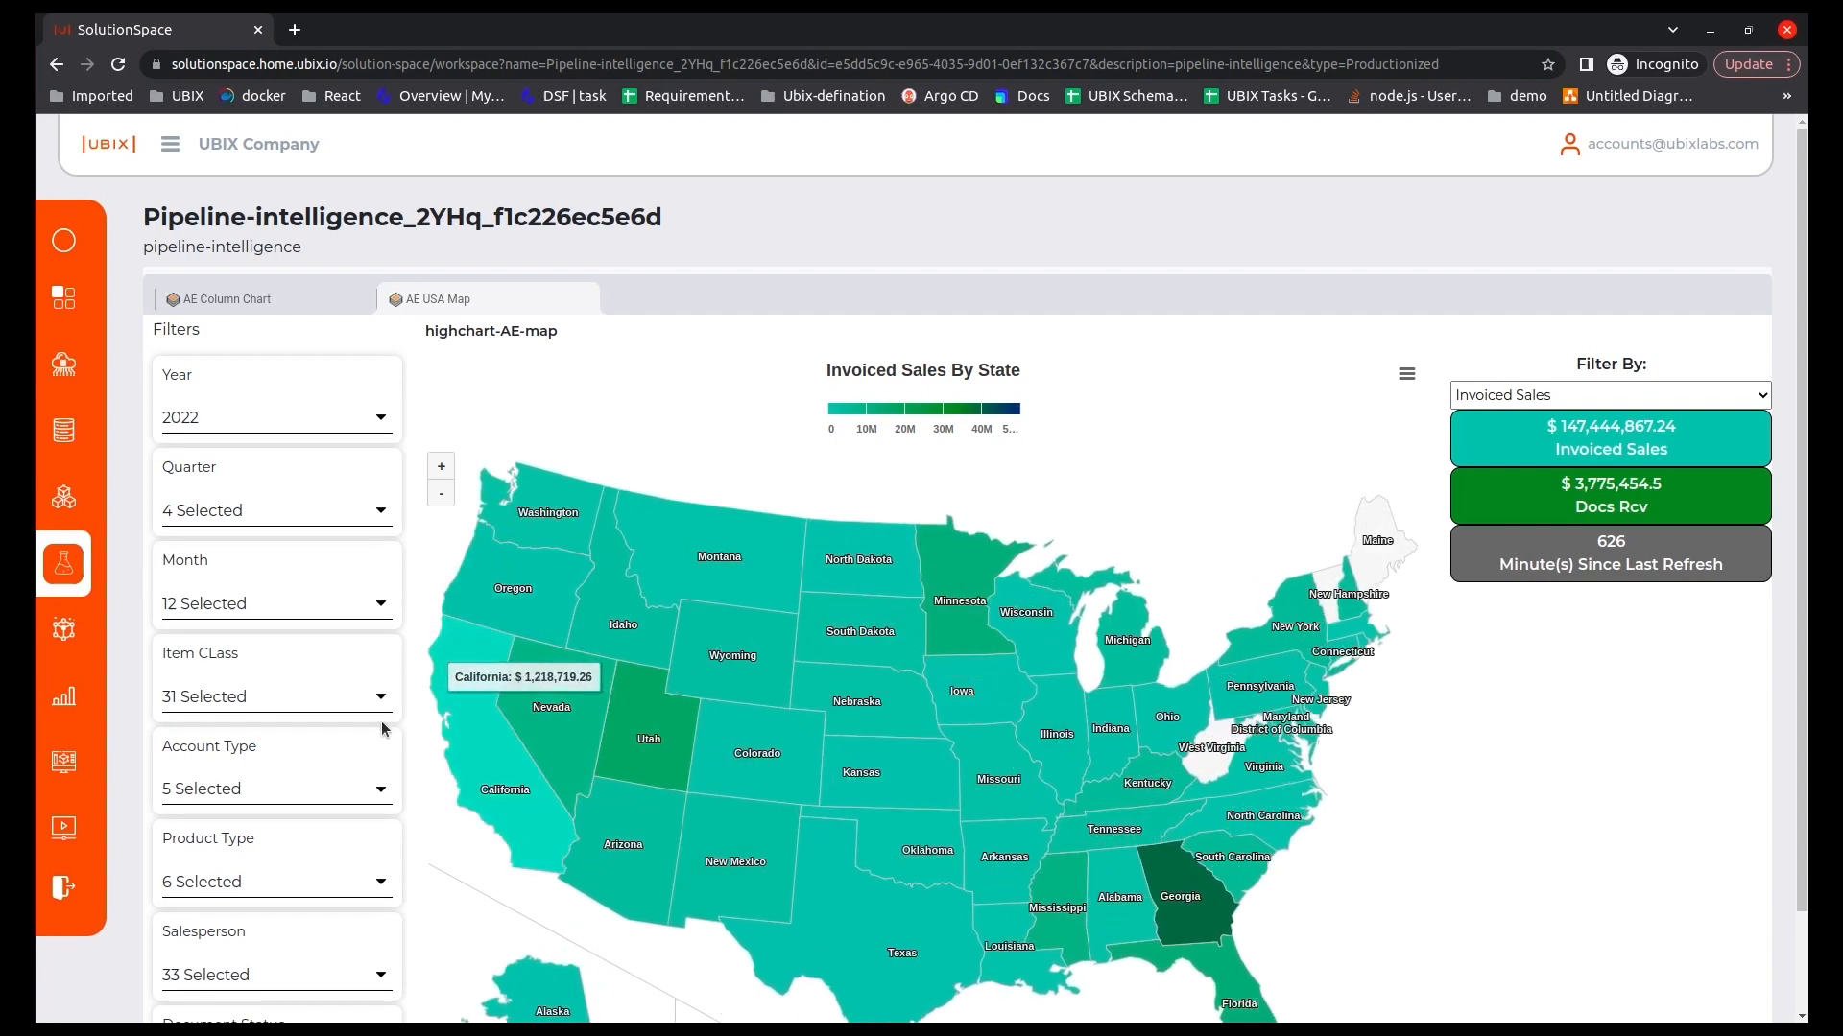
scroll(416, 712, "down", 2)
left_click(308, 589)
left_click(206, 635)
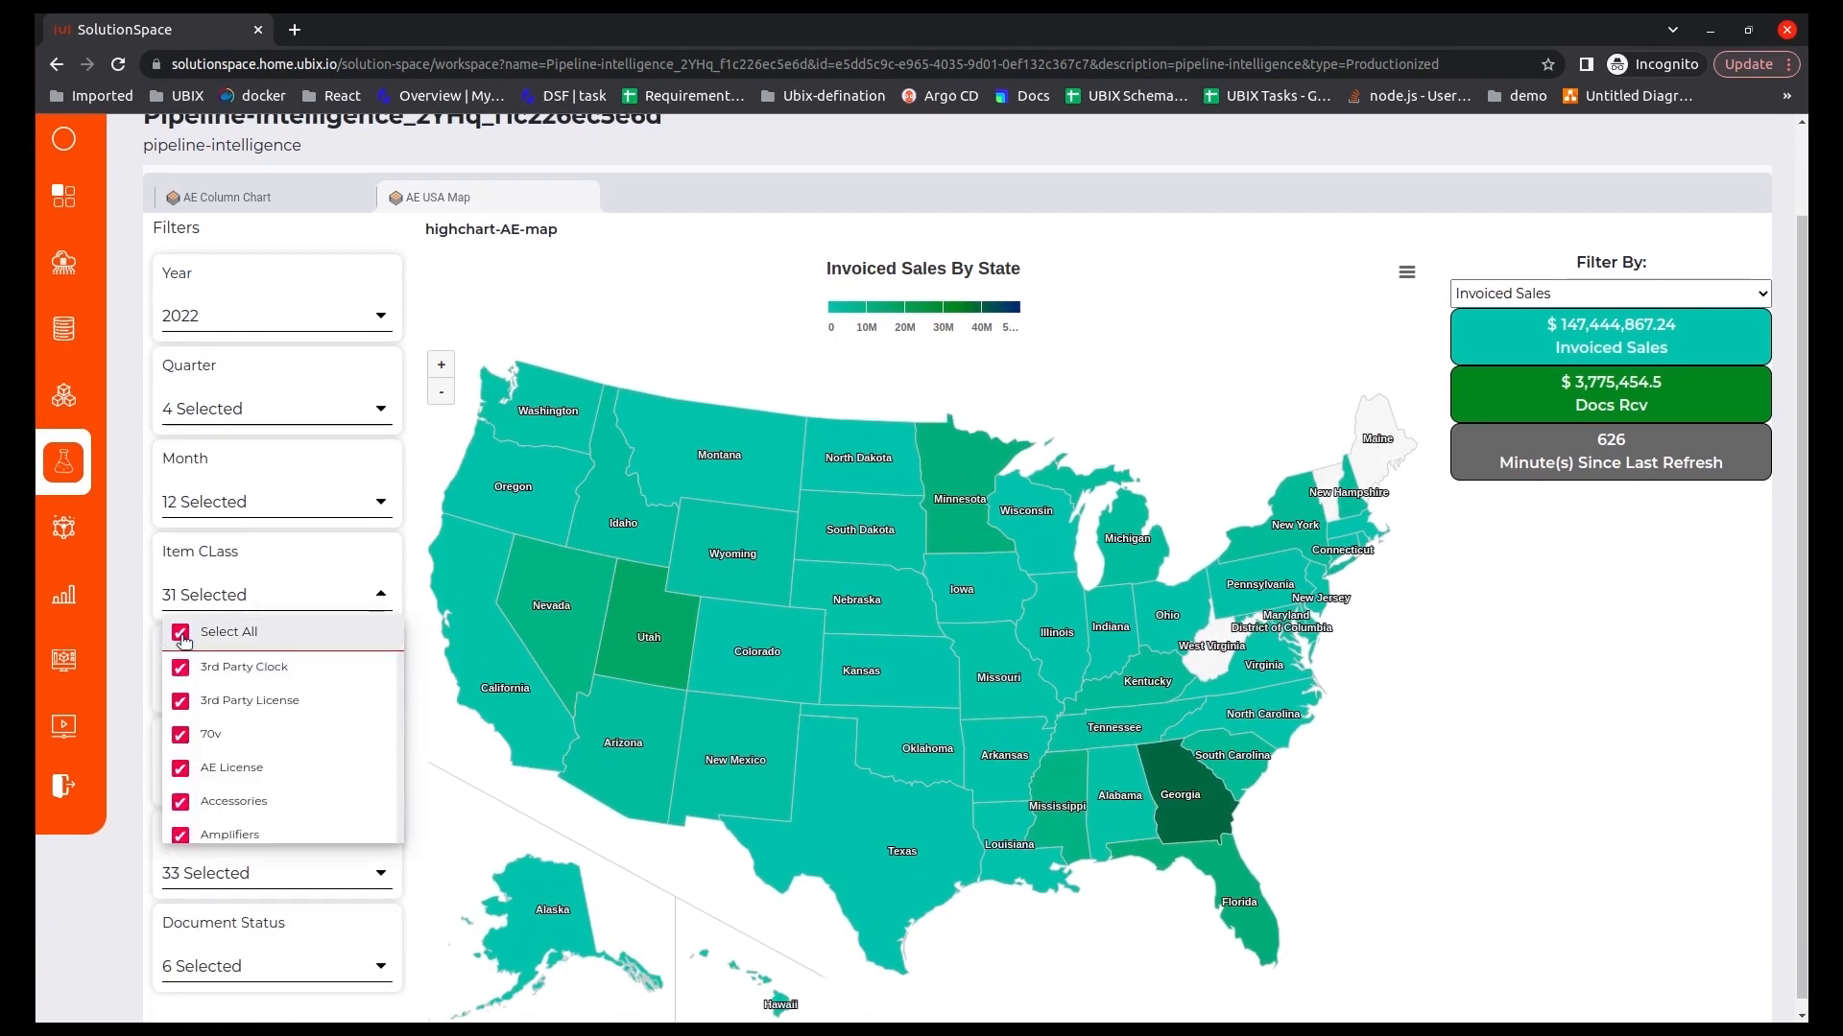
left_click(181, 669)
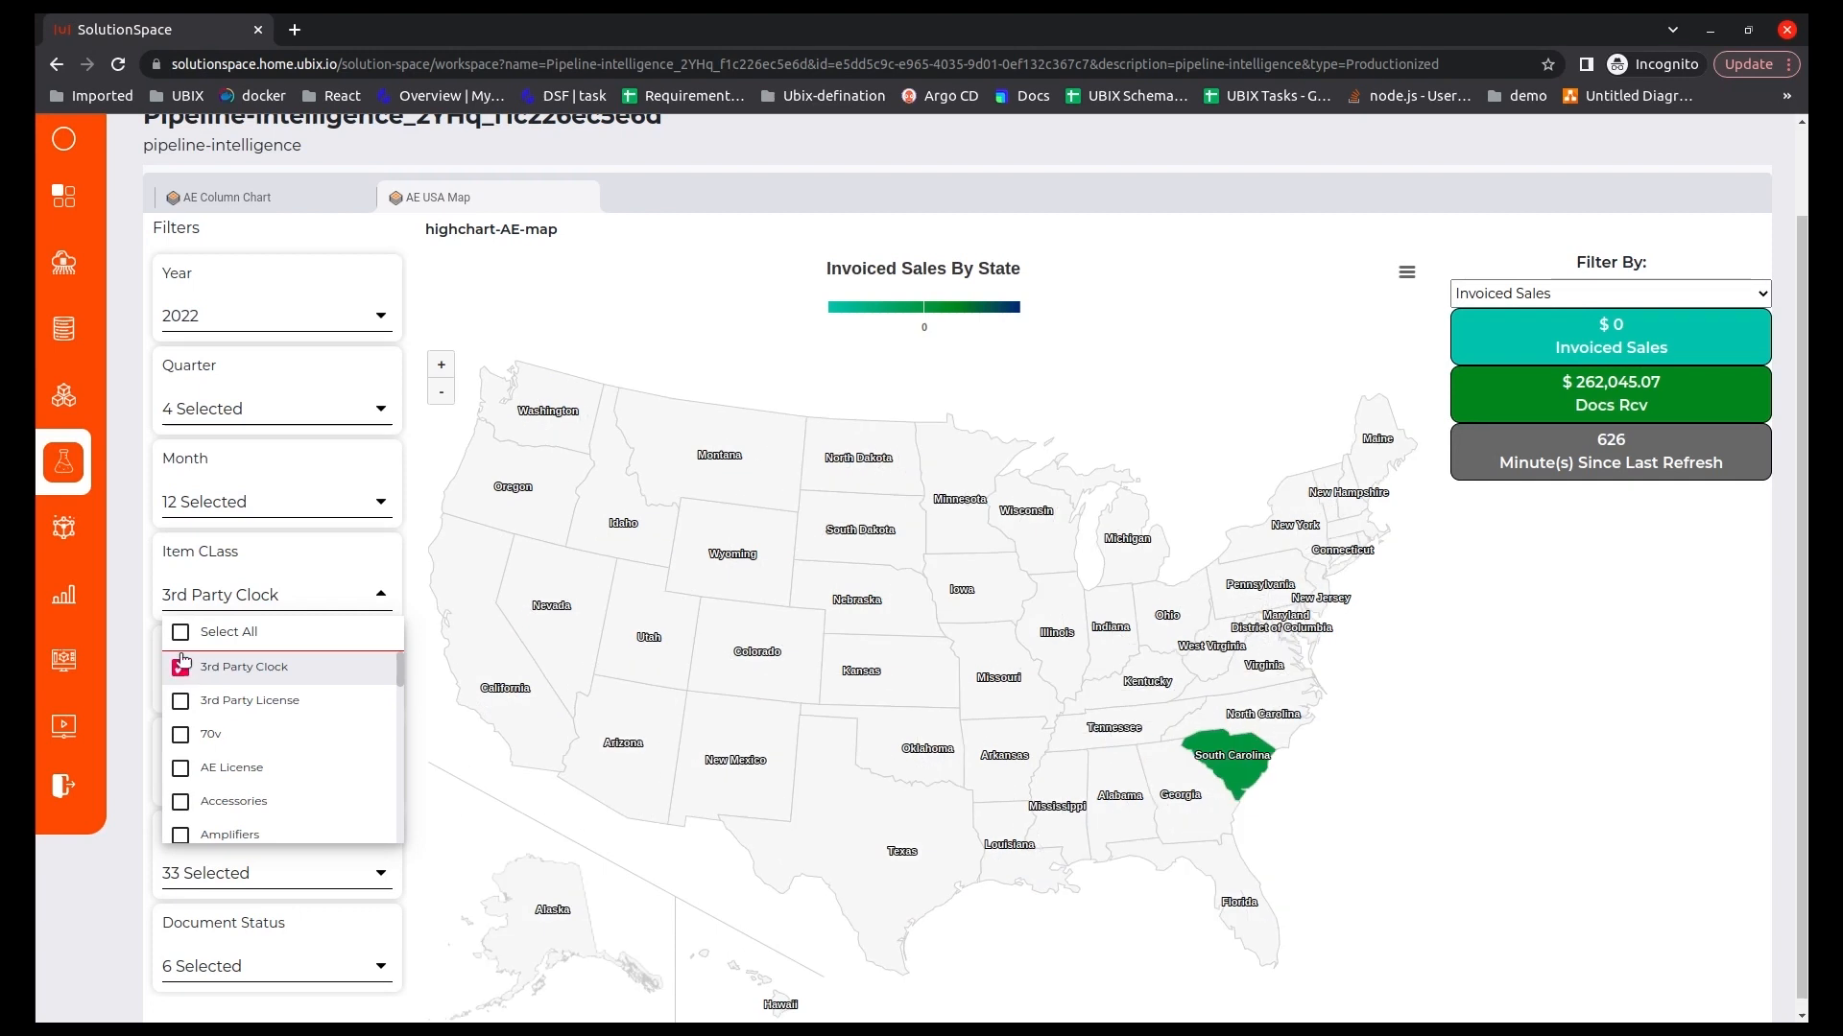
left_click(181, 632)
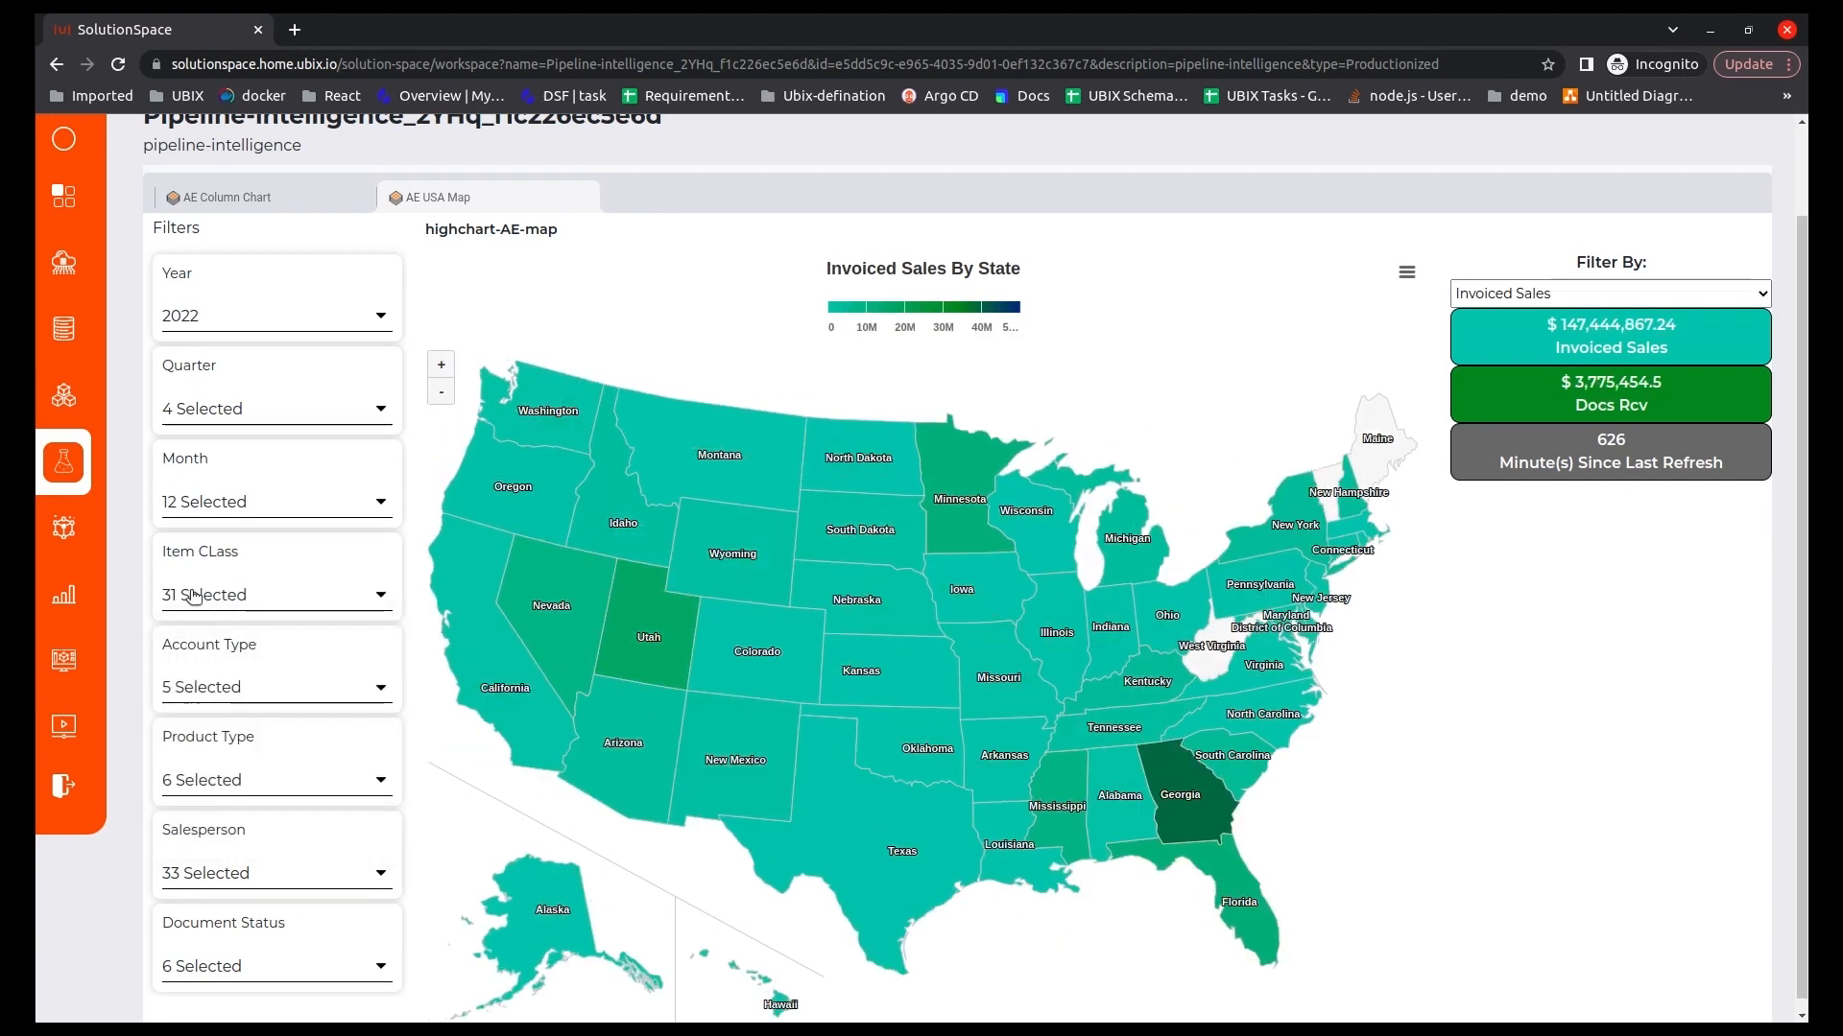